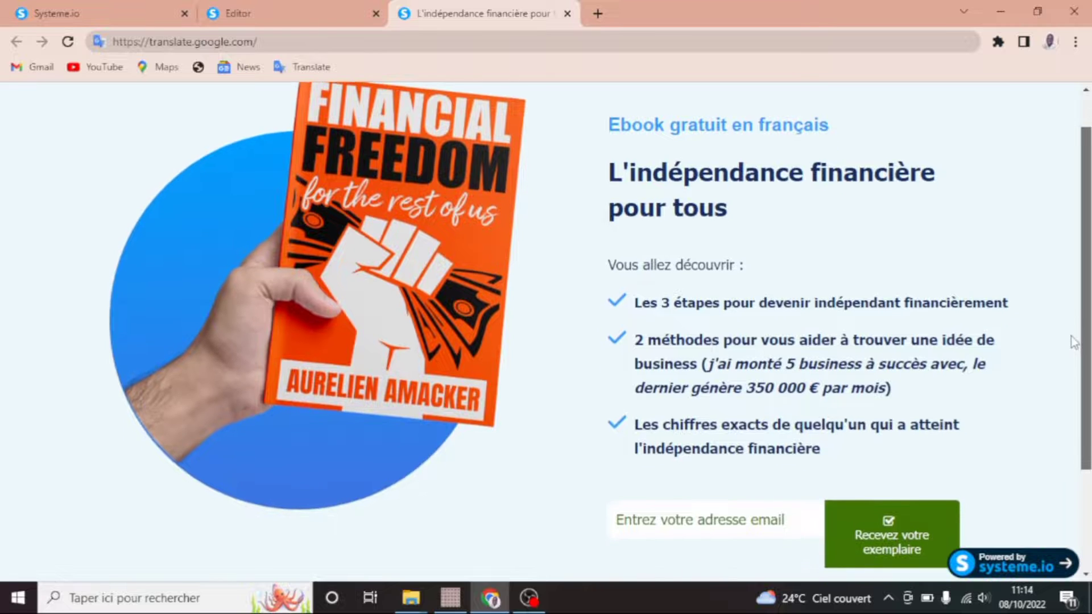
Examine the published ebook capture page from its headline and benefit list down to the email opt-in form
scroll(1076, 364, down, 2)
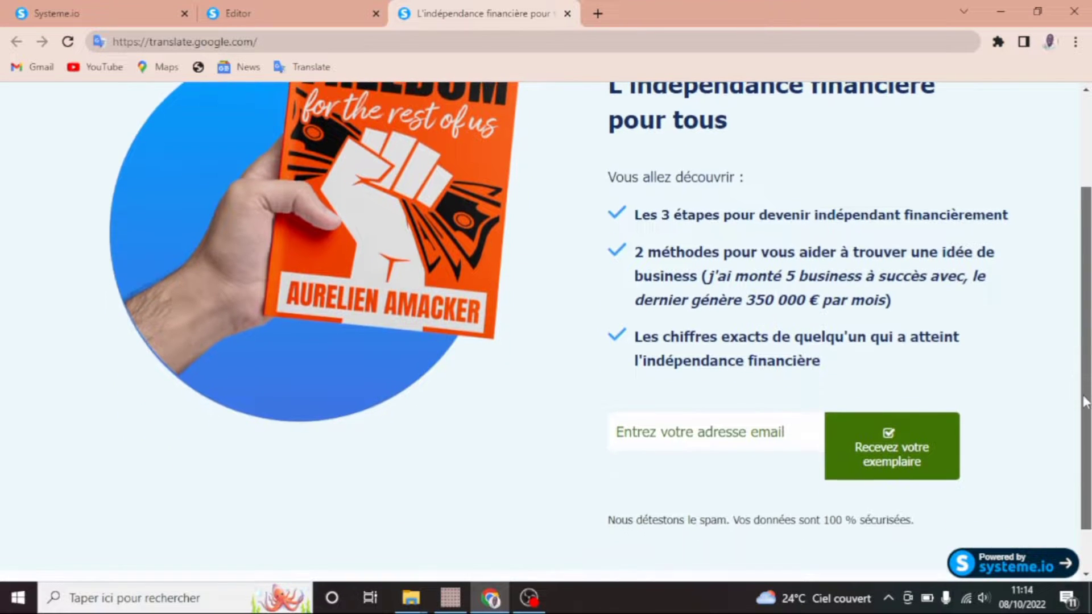
drag(1087, 421, 1086, 297)
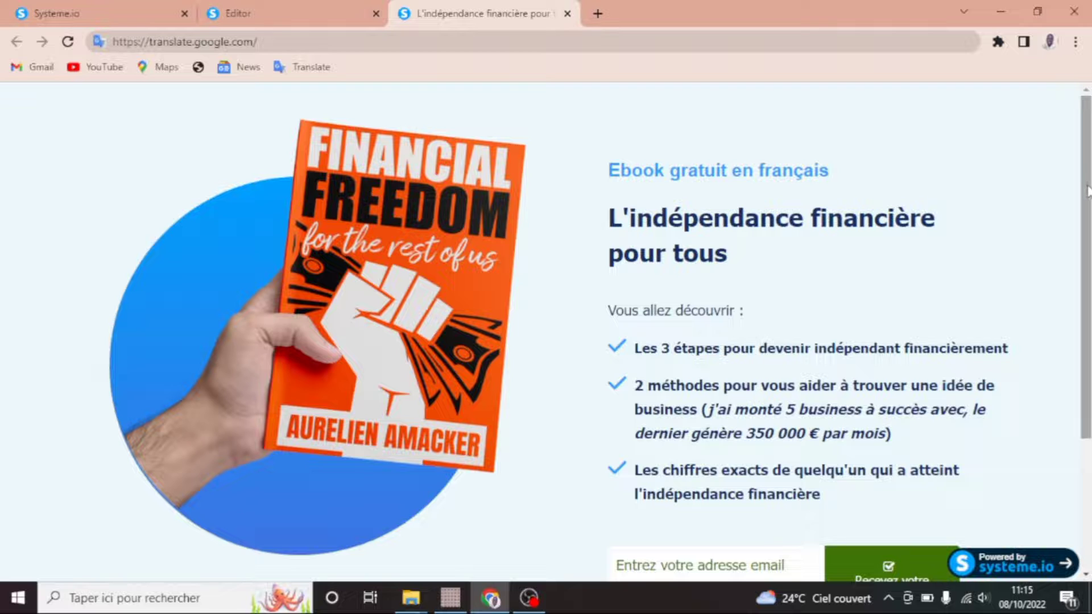
drag(1086, 196, 1000, 171)
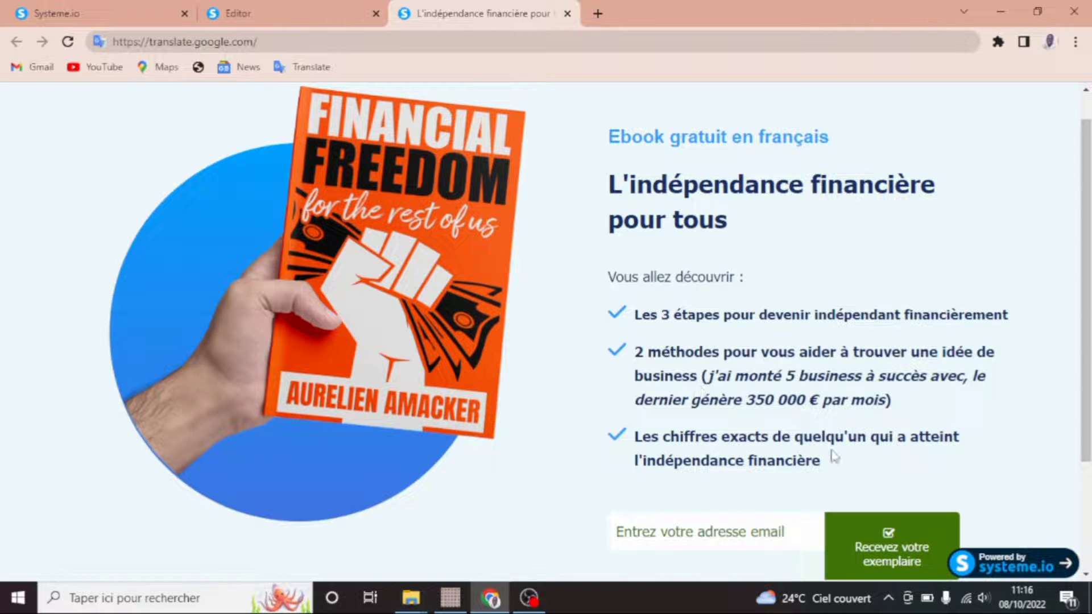
drag(1080, 348, 1076, 271)
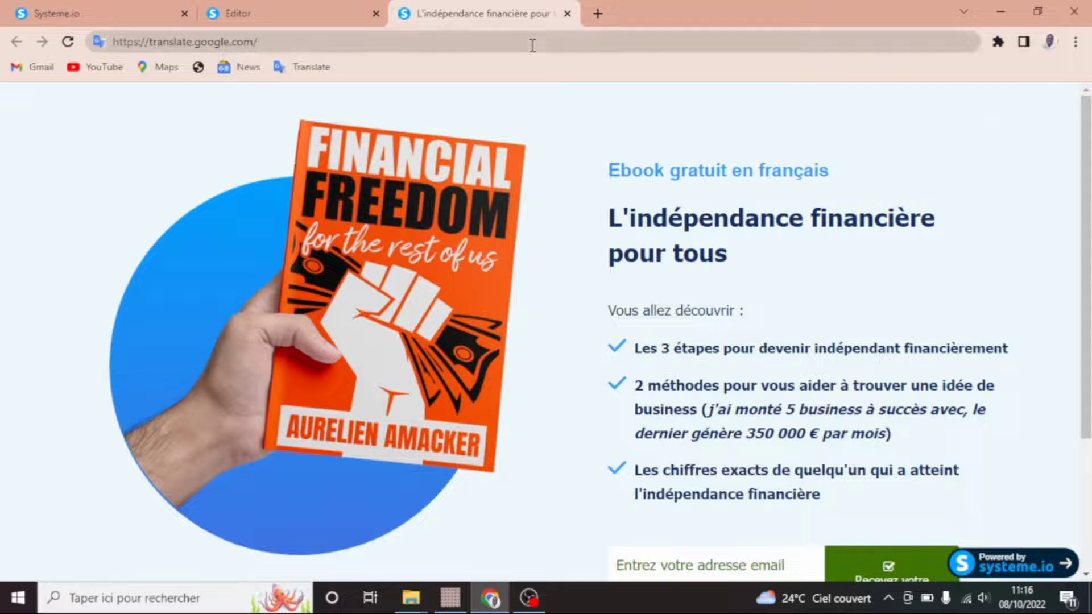
Switch to the page editor and review the capture page's book image, title, bullet list, email form and footer
click(290, 8)
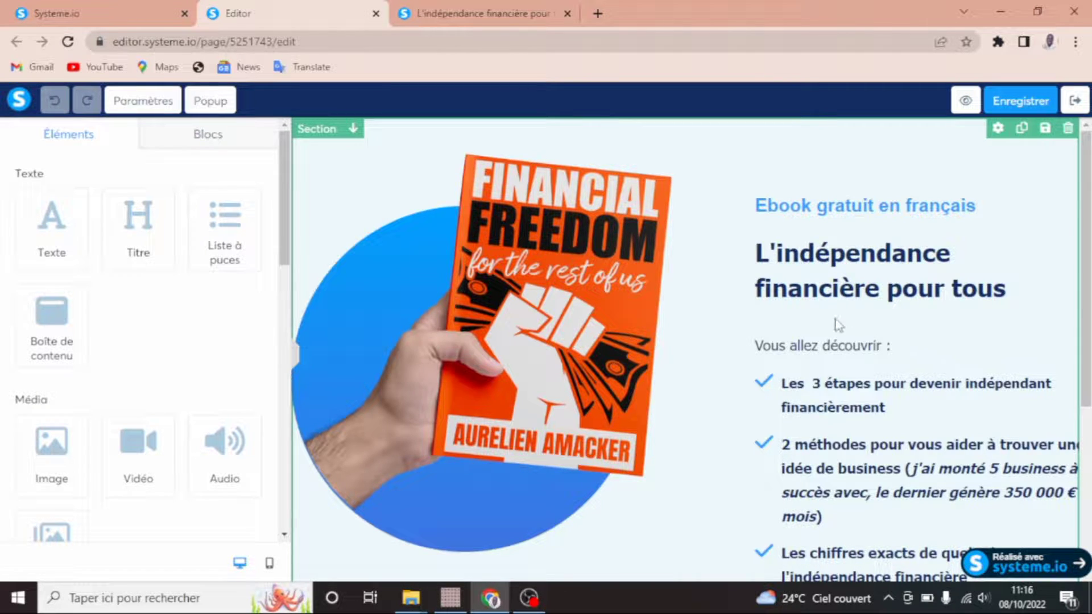
scroll(1049, 287, down, 4)
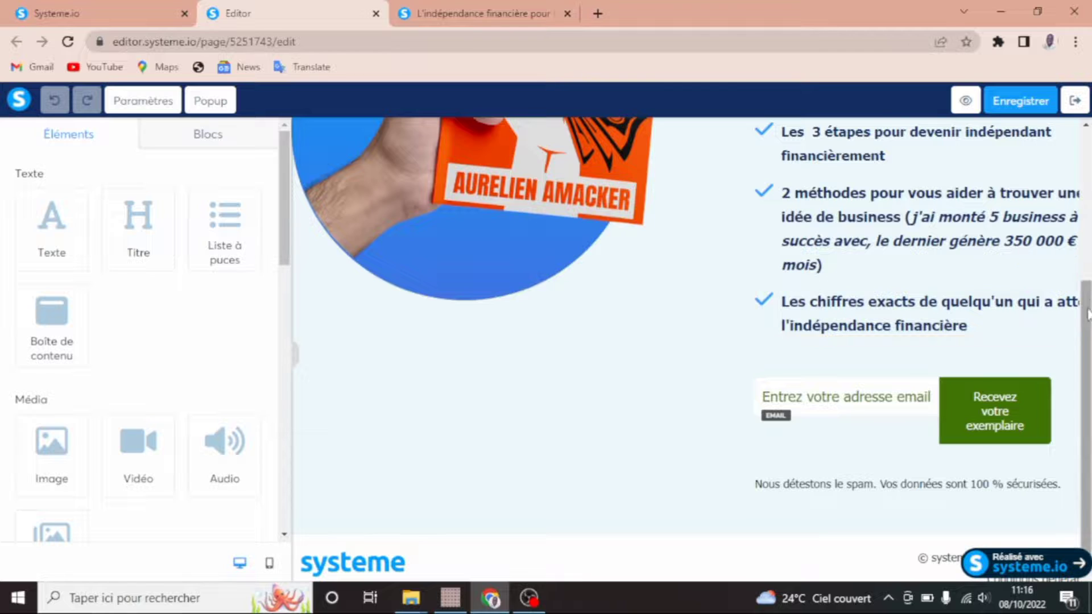
drag(1083, 327, 1073, 215)
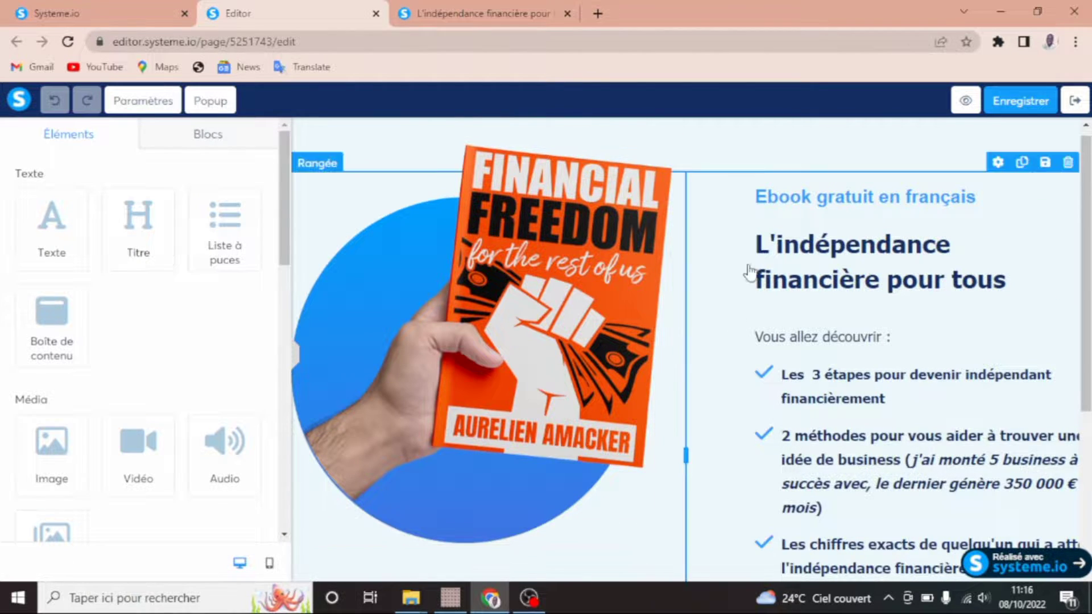
drag(1087, 279, 1086, 293)
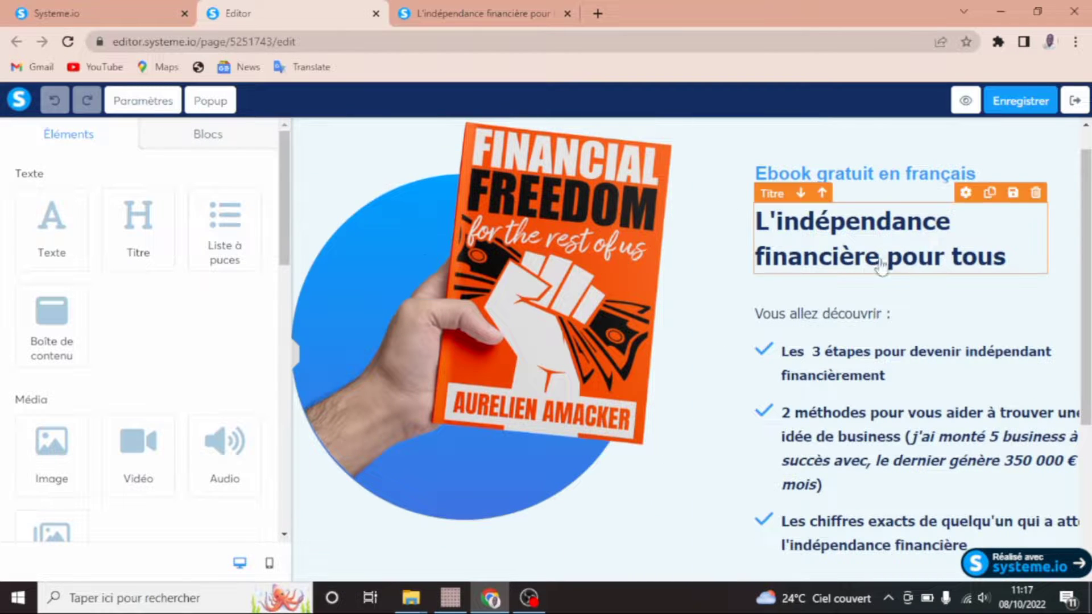
drag(1085, 254, 1073, 224)
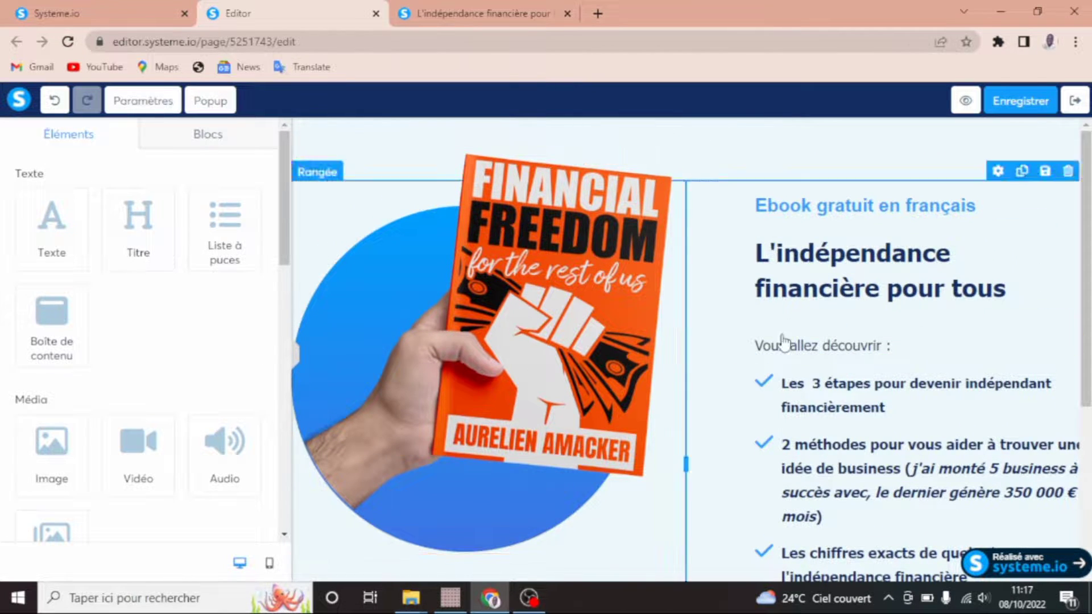
drag(1086, 222, 1086, 399)
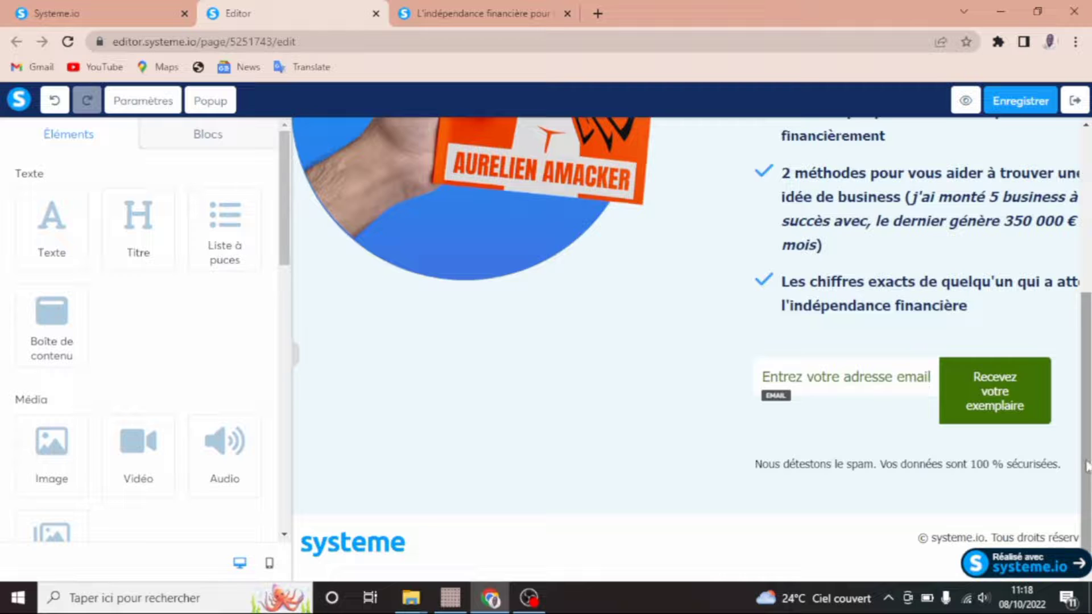
drag(1086, 466, 1065, 312)
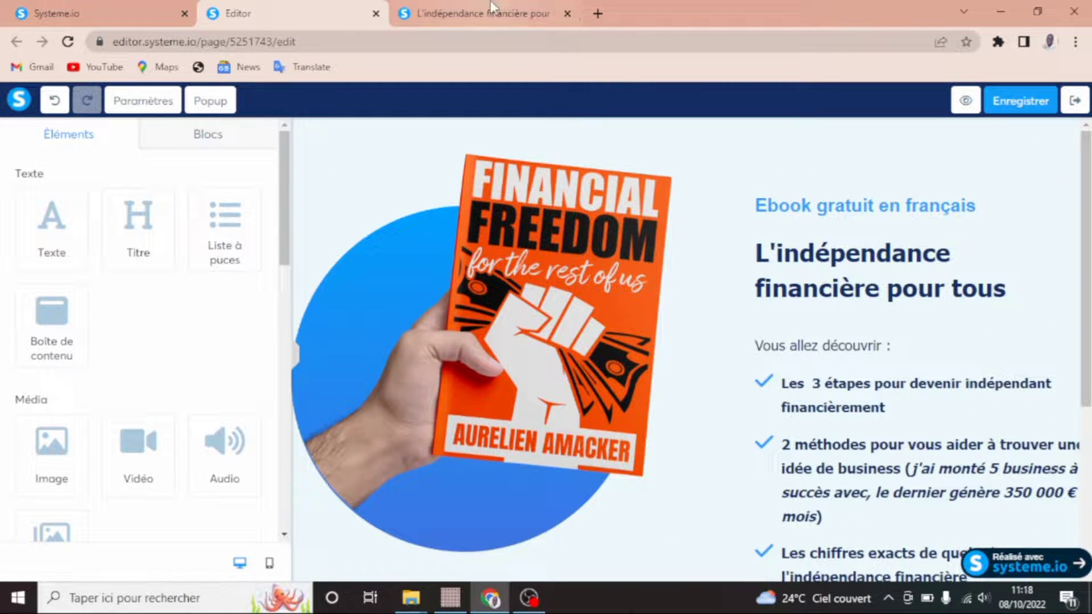
Return to the published capture page and try submitting the opt-in form with the email field empty
click(489, 6)
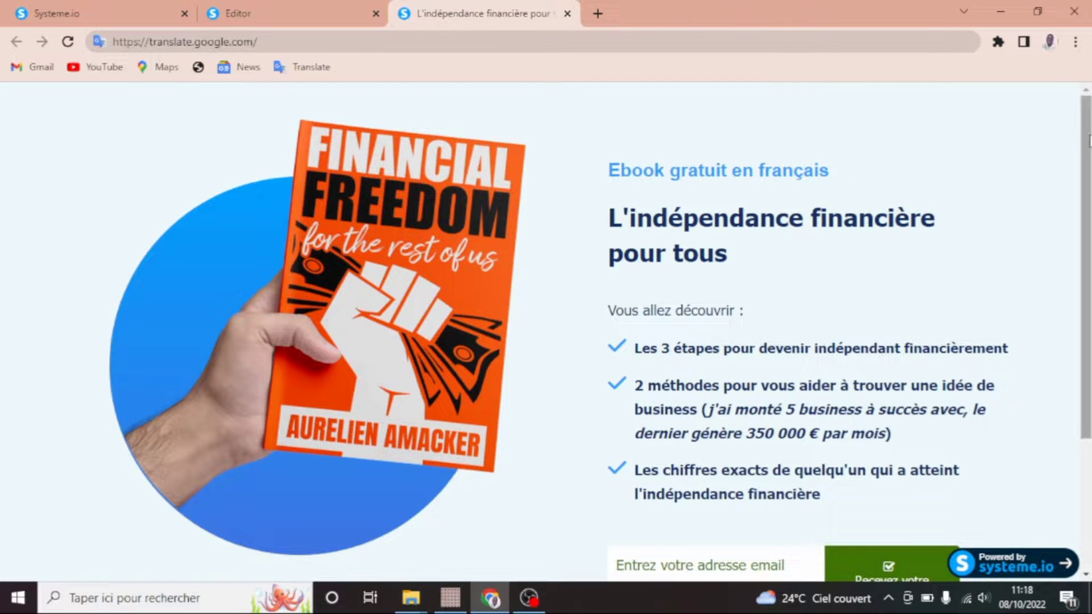
scroll(595, 405, down, 3)
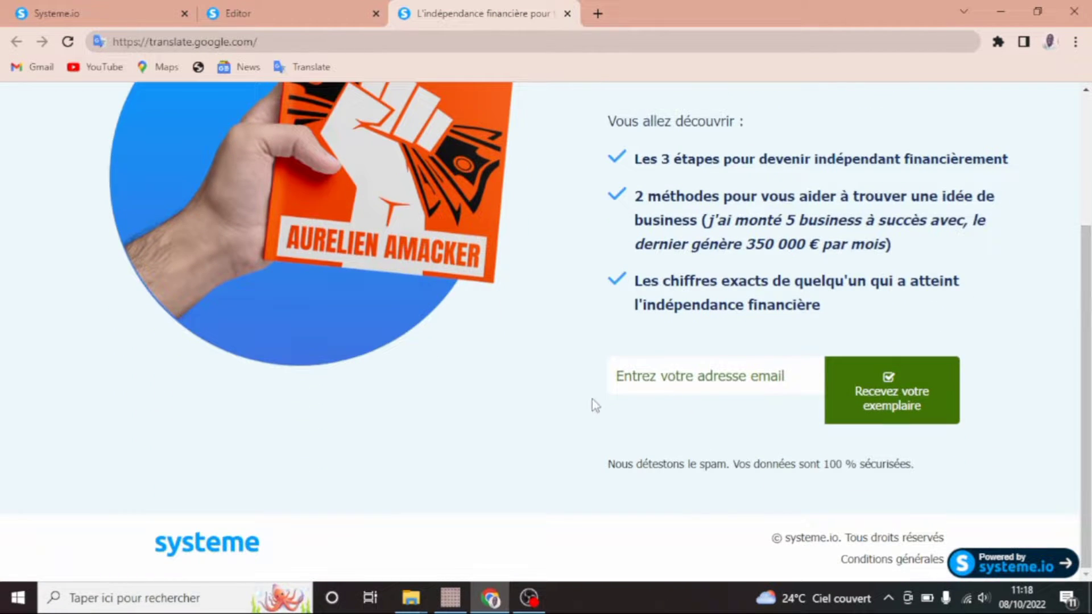
click(633, 382)
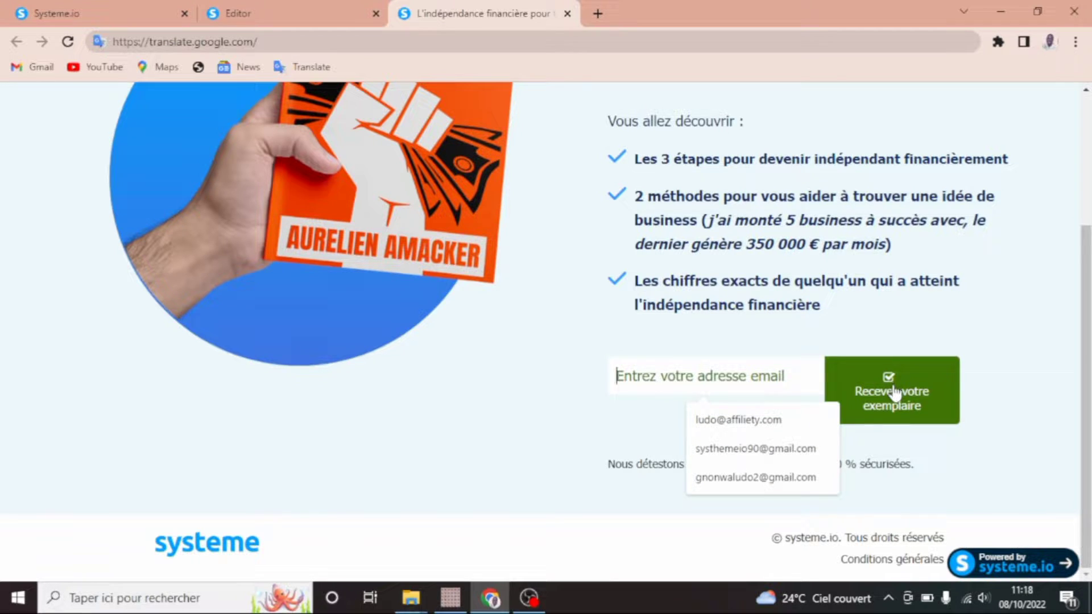
click(864, 278)
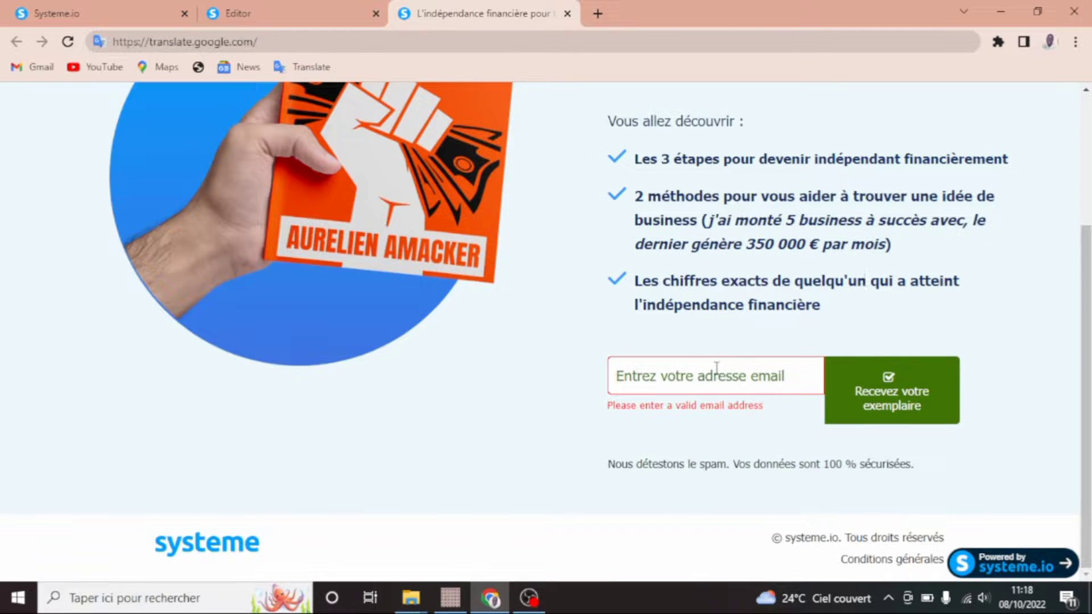
Fill in the opt-in form with the saved contact email and request the ebook copy
mouse_move(1086, 318)
mouse_down()
mouse_move(1086, 189)
mouse_move(1086, 310)
mouse_up()
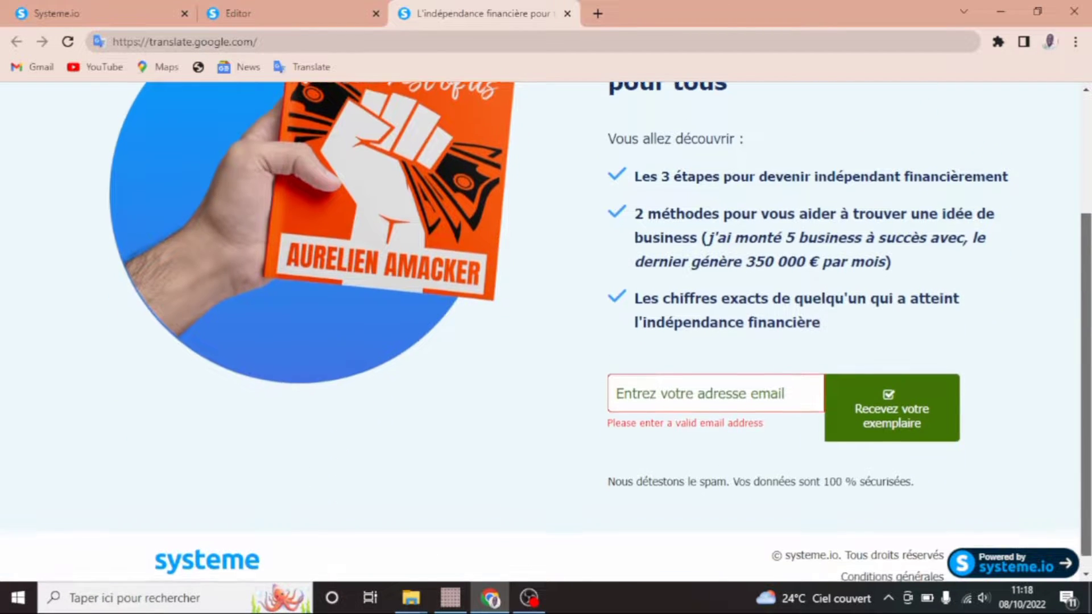
click(625, 396)
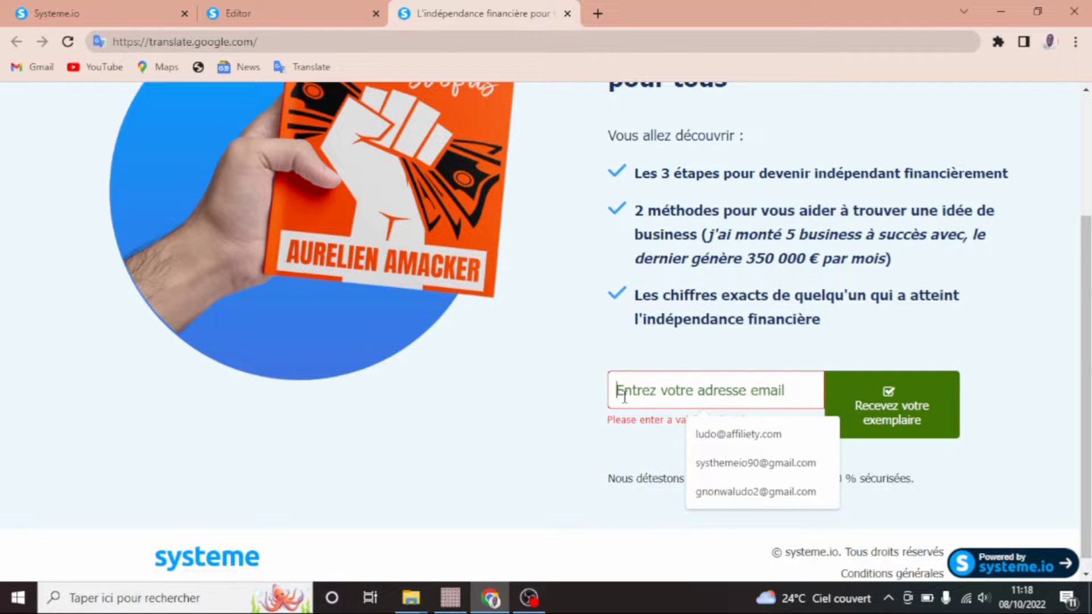
click(709, 493)
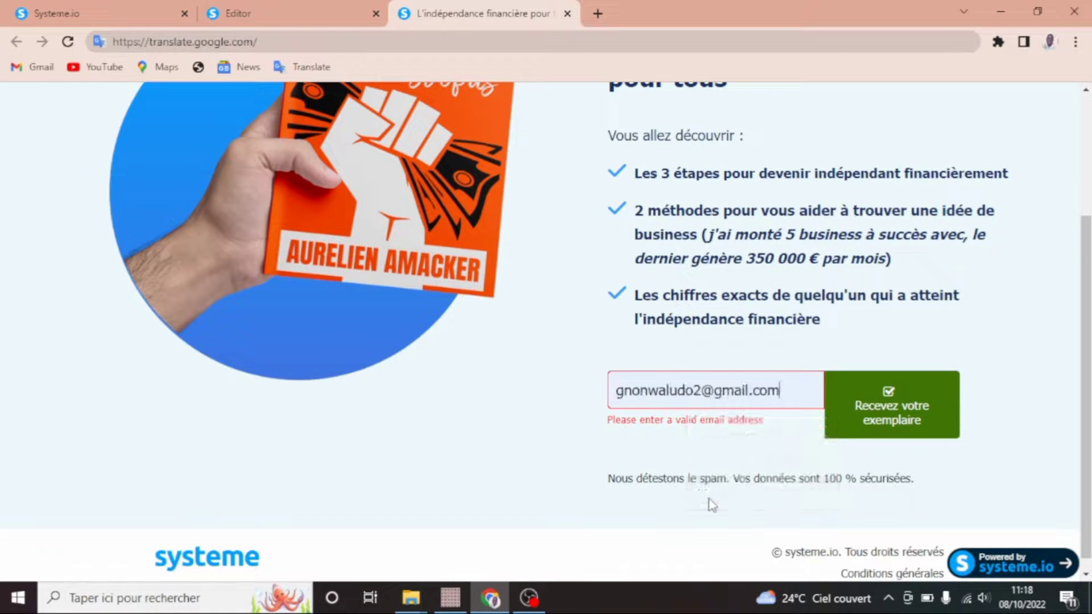
click(882, 425)
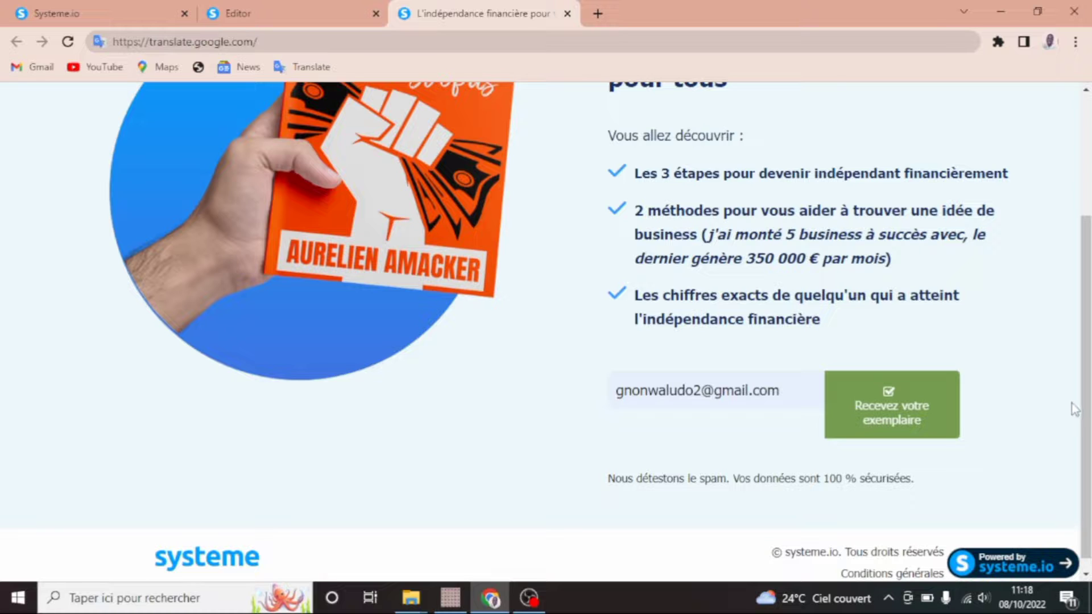
Examine the free-book affiliate offer page, including its cover, benefit list, order button and footer disclaimer
drag(1086, 407, 1087, 334)
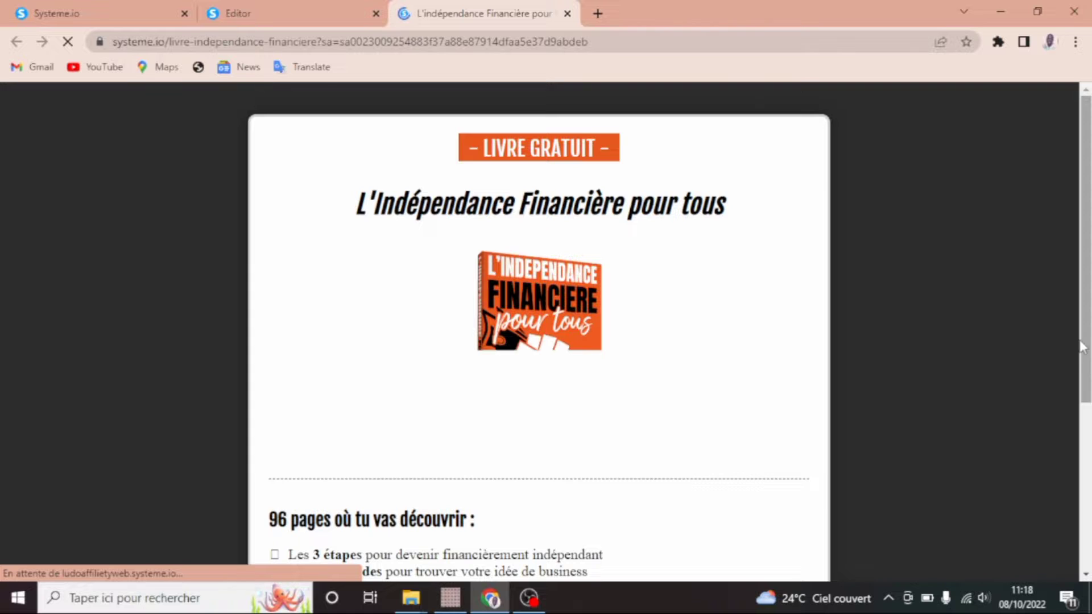
scroll(1082, 347, down, 3)
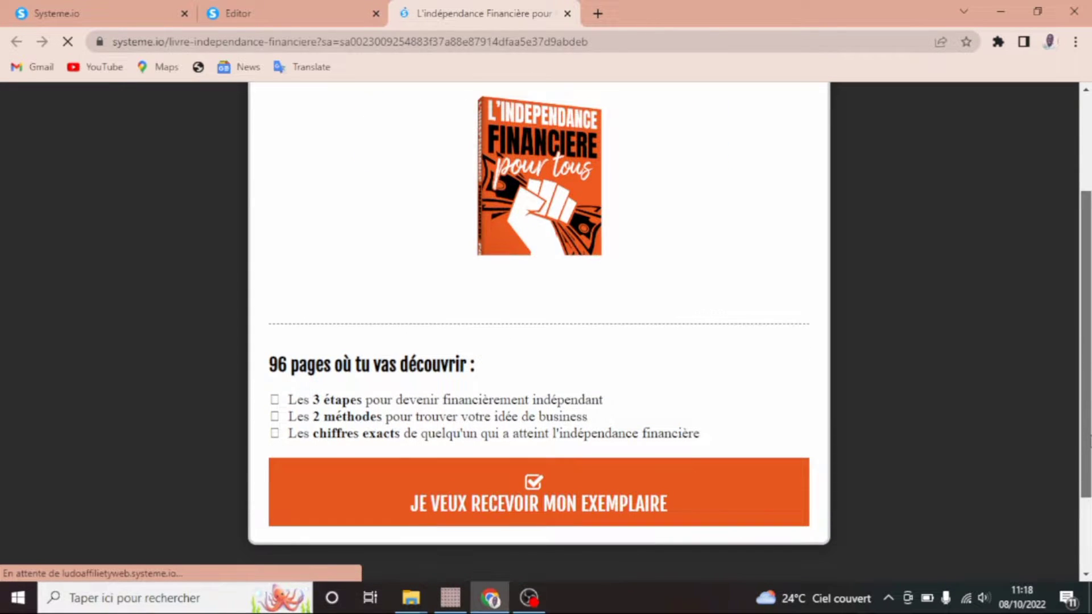
scroll(1084, 382, up, 2)
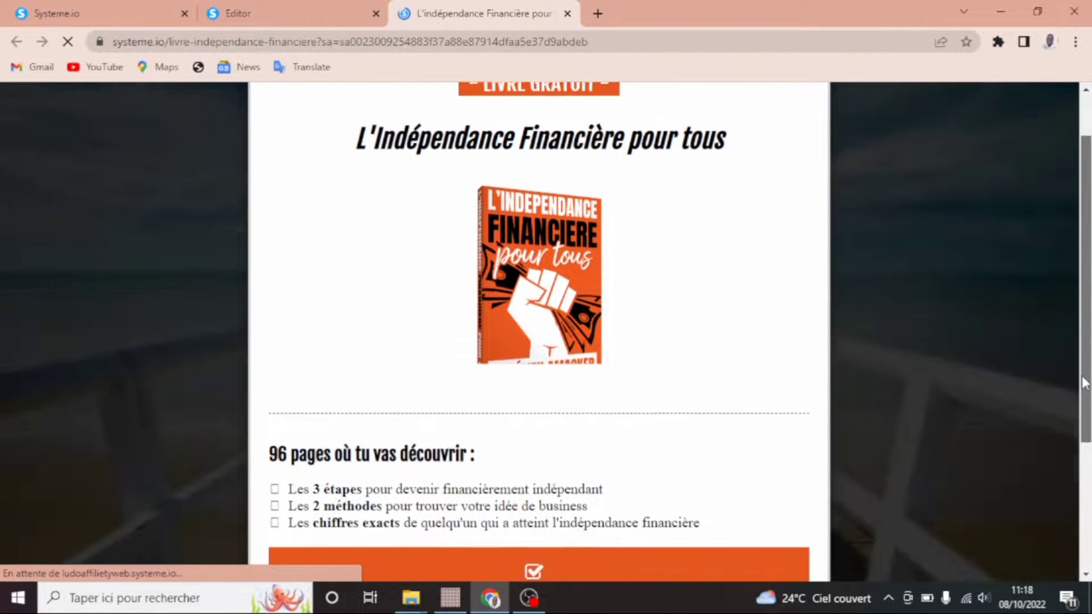
scroll(1084, 378, up, 1)
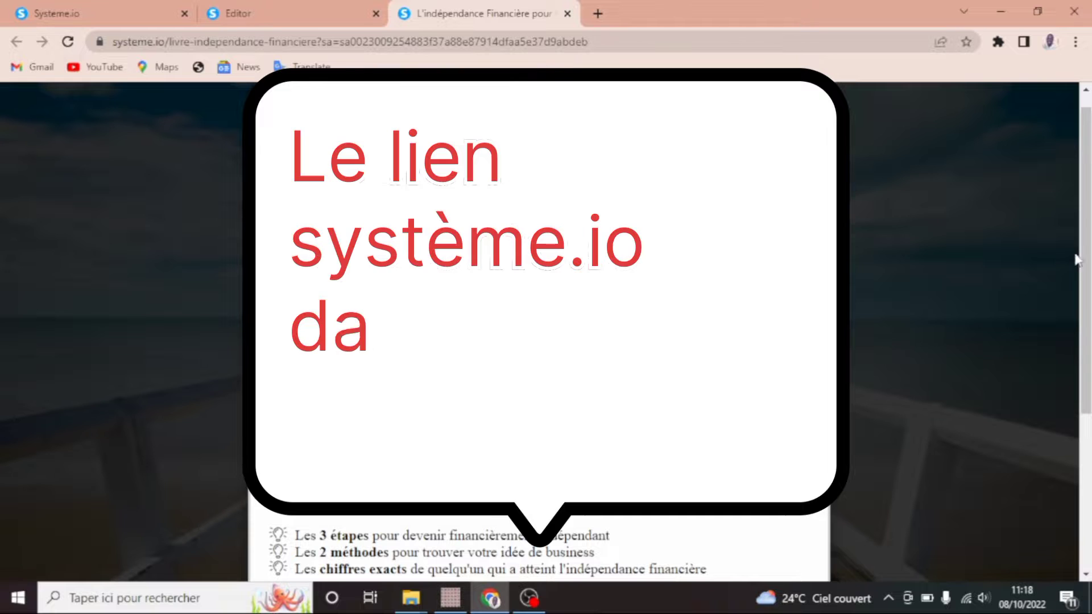
scroll(1088, 341, down, 3)
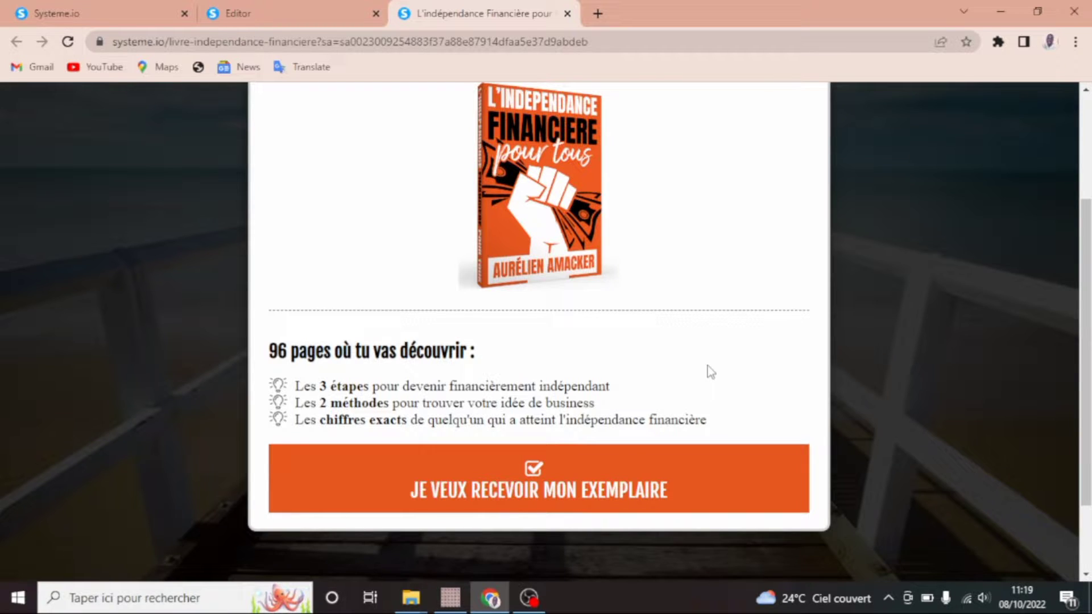
drag(1081, 386, 1087, 525)
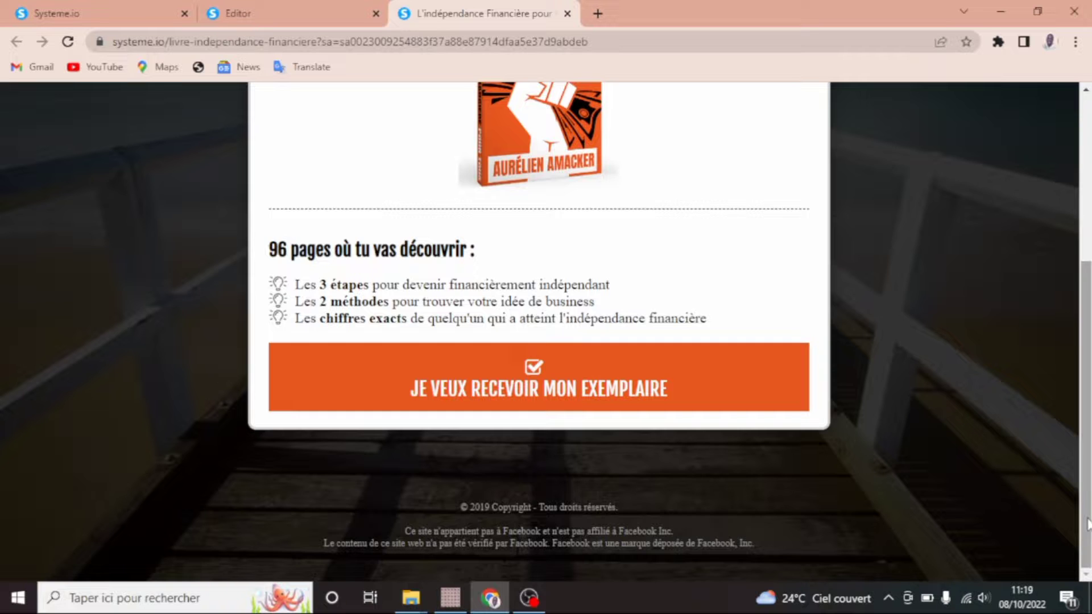
drag(1088, 522, 1062, 390)
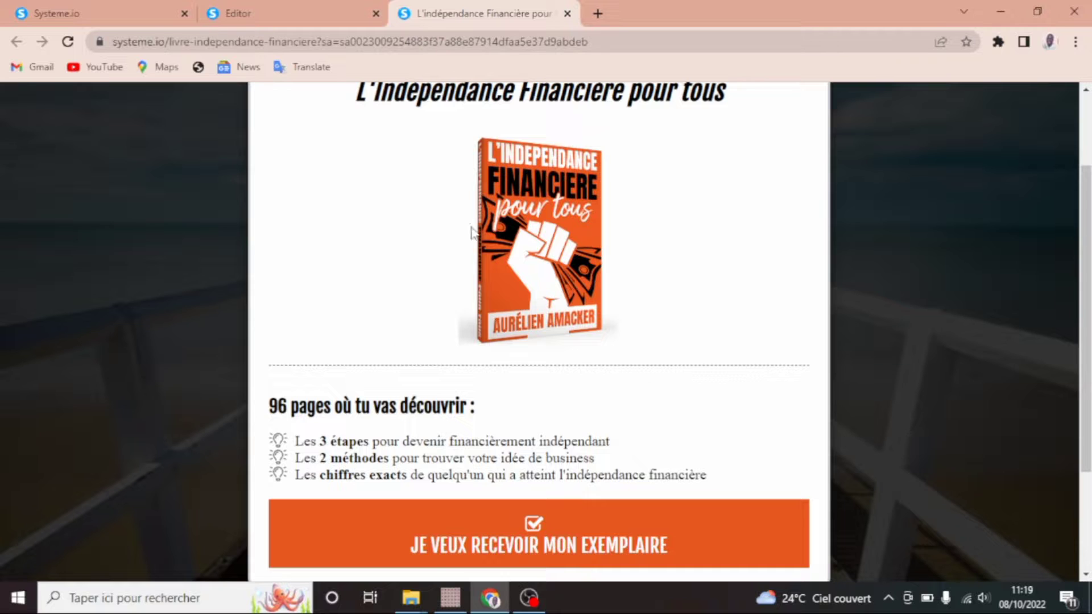
drag(1087, 290, 1088, 408)
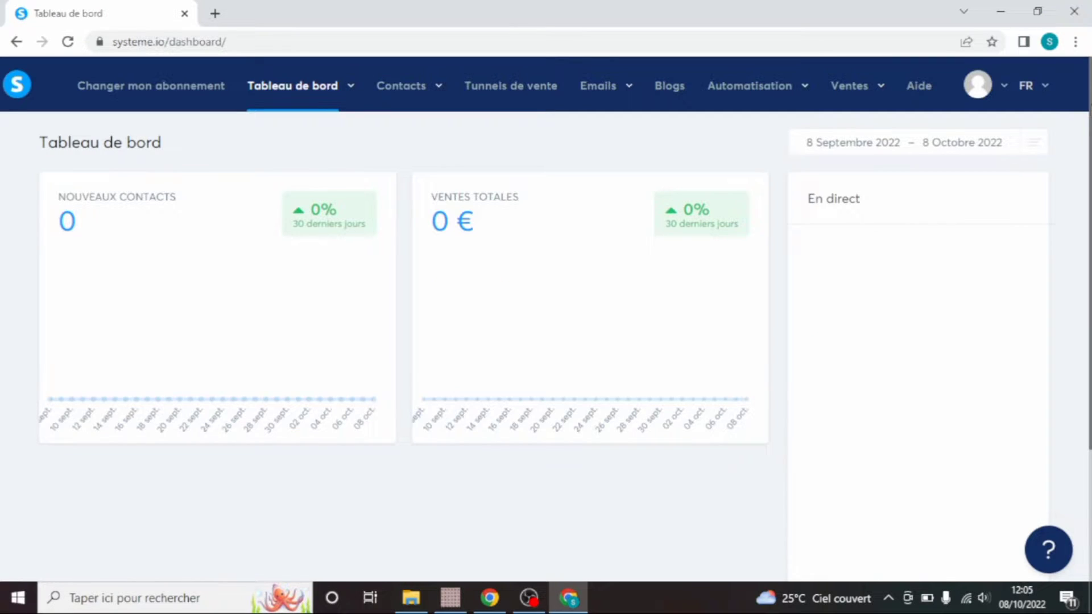
Look over the main dashboard and open the affiliate dashboard (Tableau de bord affilié)
scroll(546, 319, down, 2)
scroll(1086, 226, down, 1)
scroll(1087, 226, up, 3)
mouse_move(882, 93)
mouse_move(238, 151)
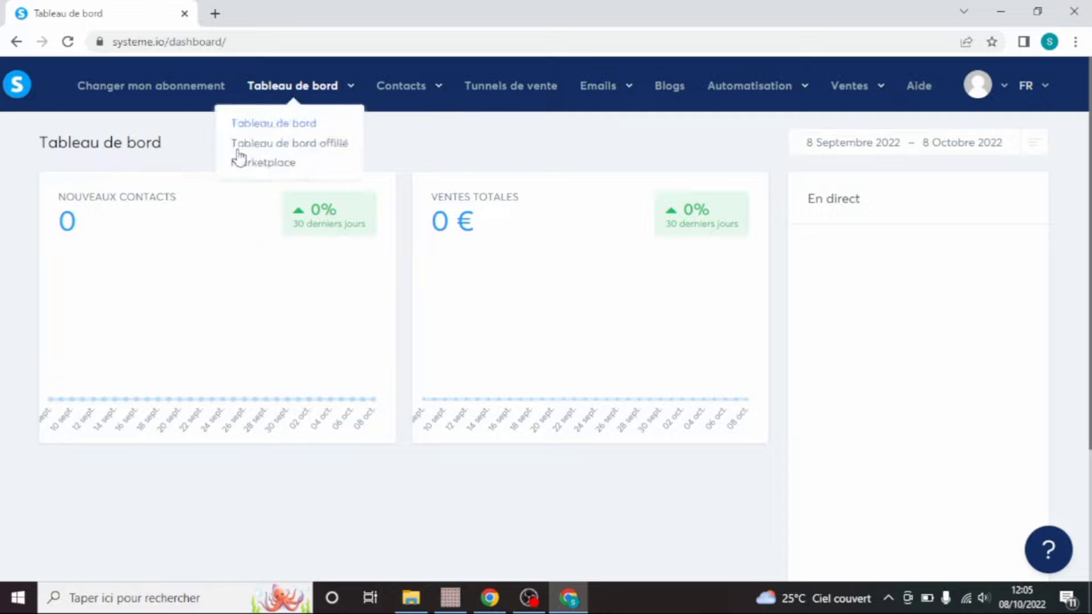
mouse_move(307, 95)
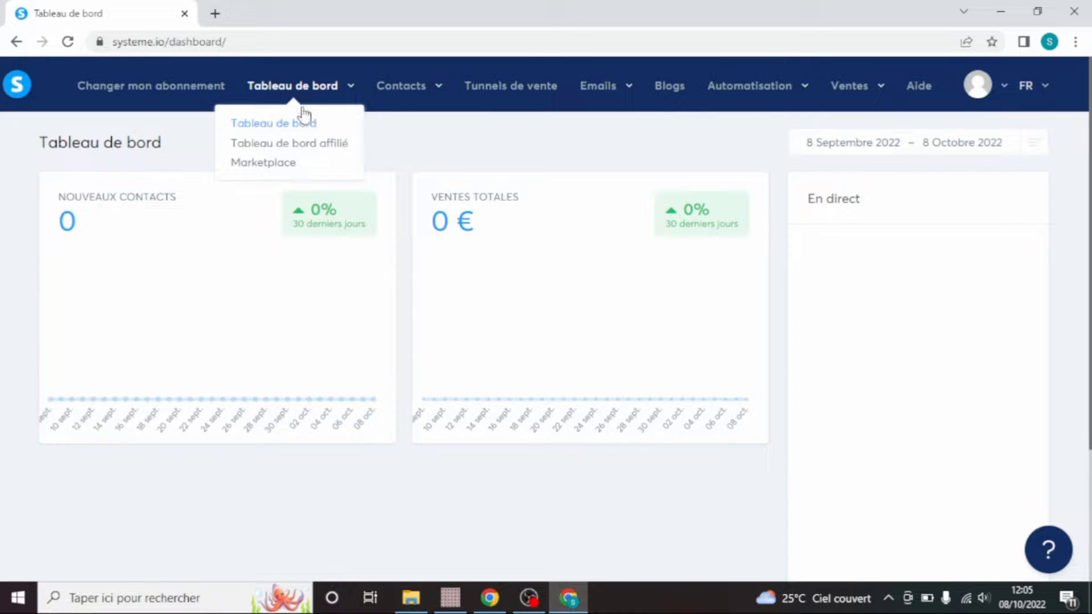
click(296, 150)
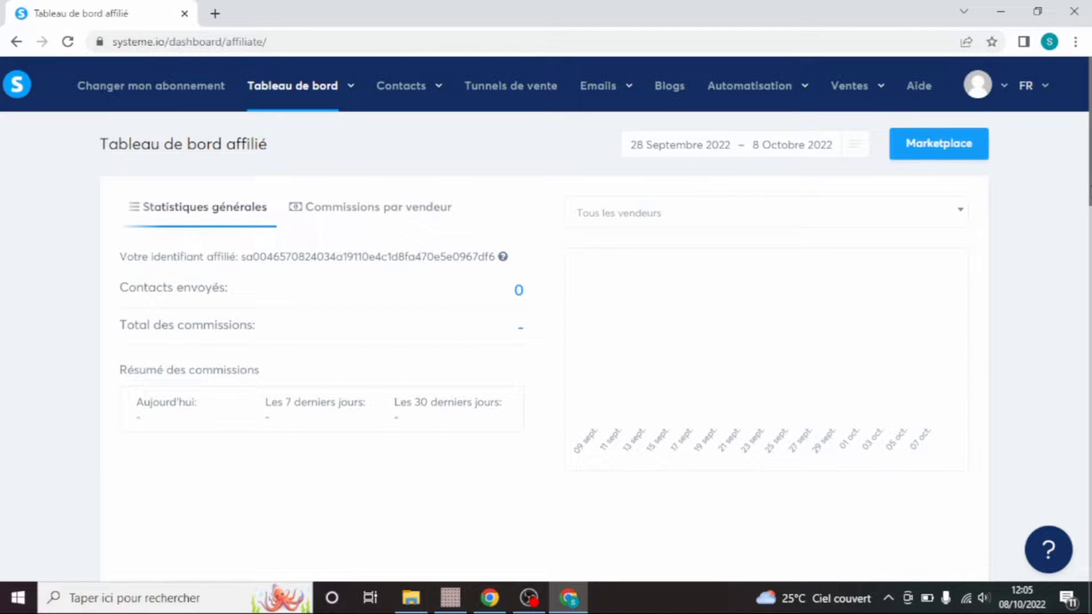
Examine the affiliate dashboard's commission statistics, systeme.io promotion link and list of marketplace offers
scroll(545, 317, down, 2)
scroll(545, 318, down, 2)
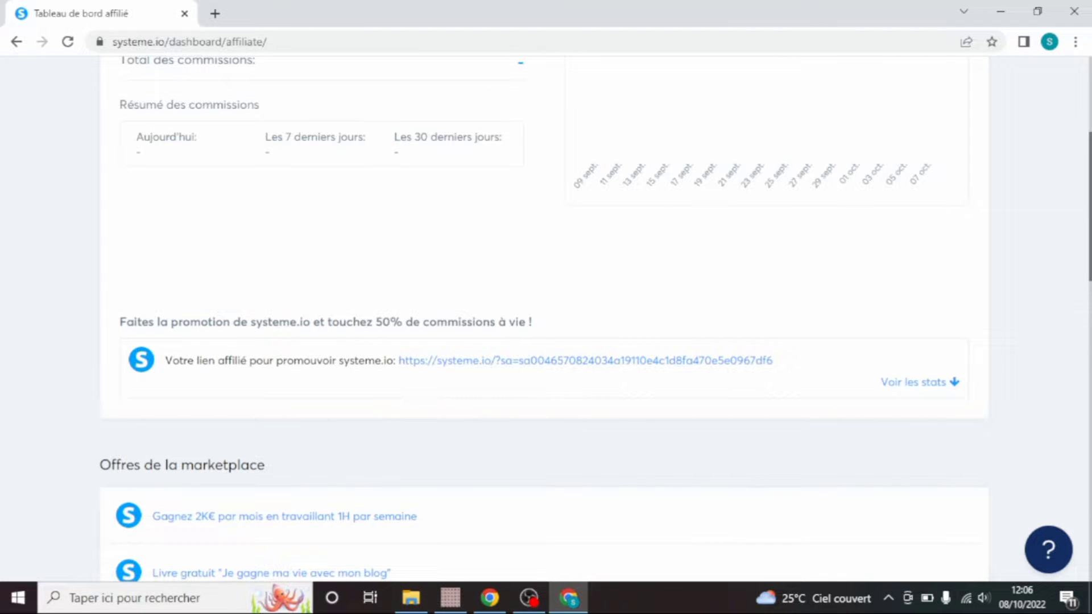
scroll(1088, 302, down, 4)
scroll(1088, 302, down, 2)
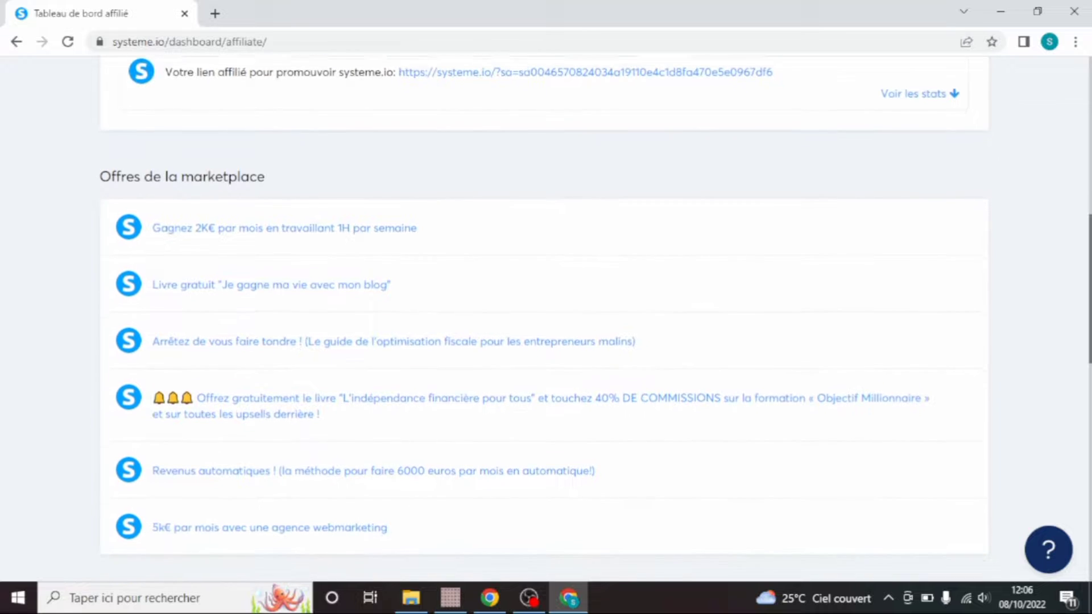
scroll(534, 239, up, 3)
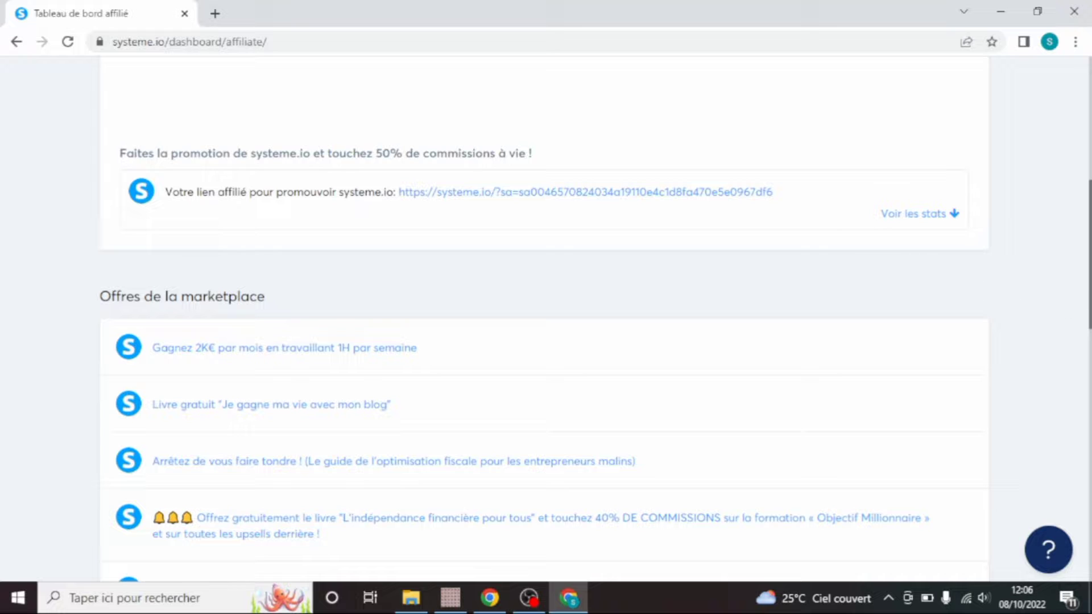
scroll(928, 211, down, 2)
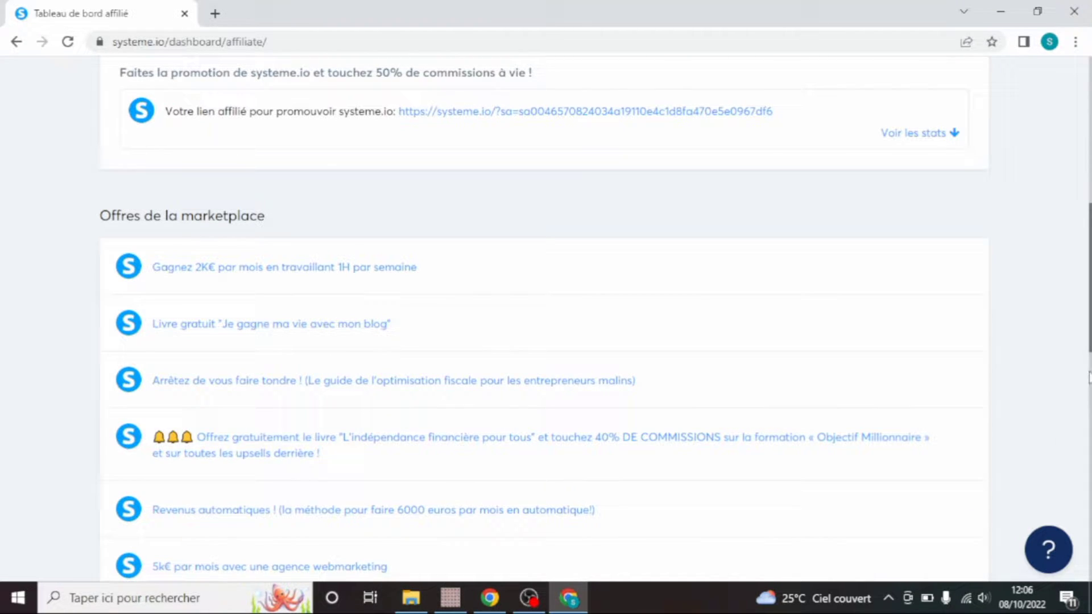
scroll(1089, 378, down, 1)
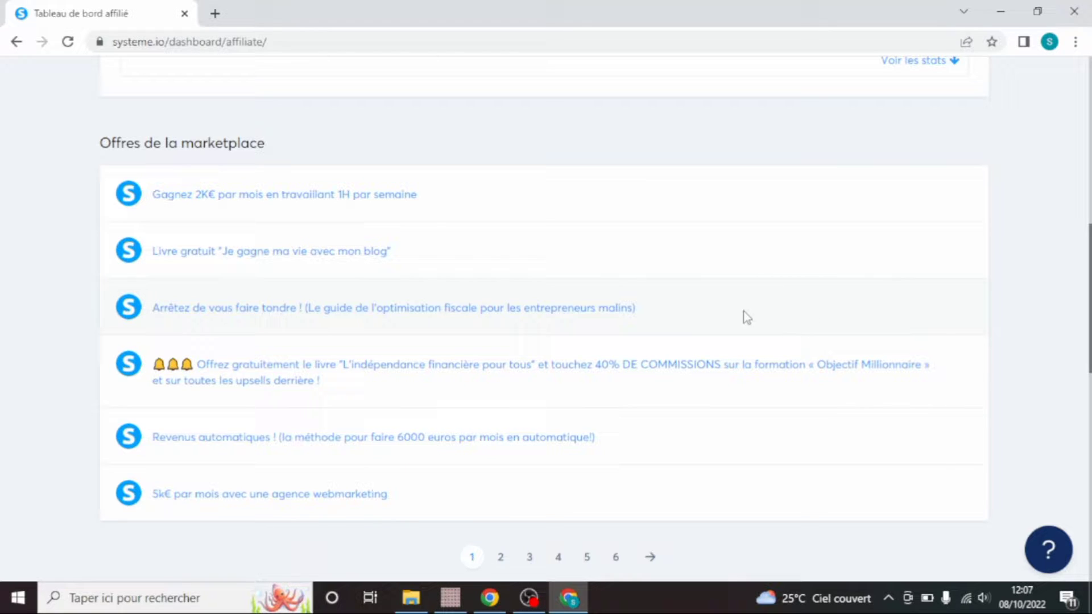
Open the marketplace offer for the book "L'indépendance financière pour tous" in a new tab and review its commissions, promotion links and description
right_click(425, 373)
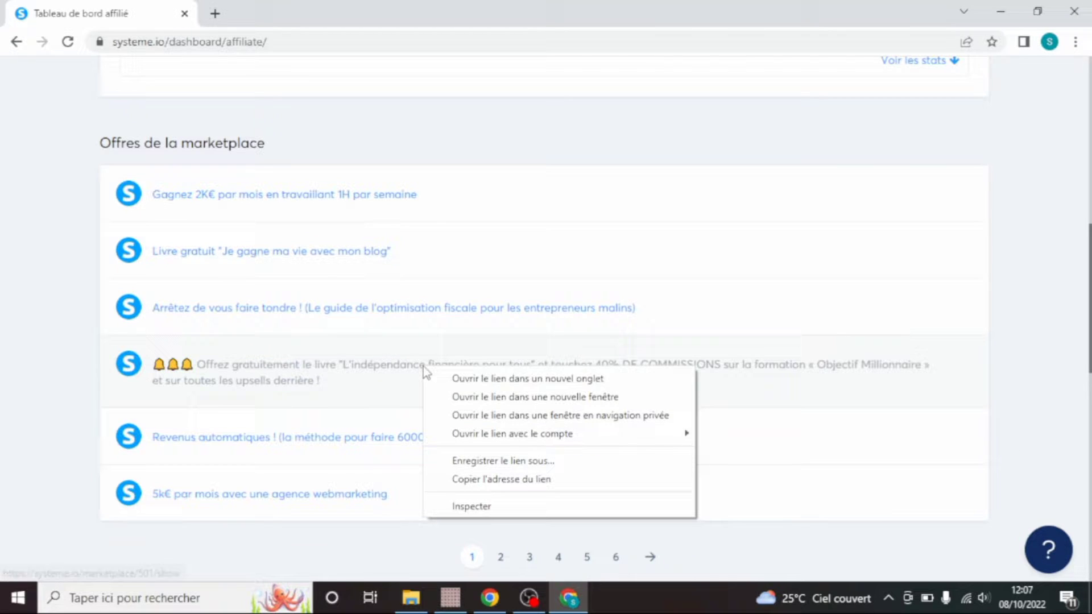
click(470, 380)
key(ctrl+Tab)
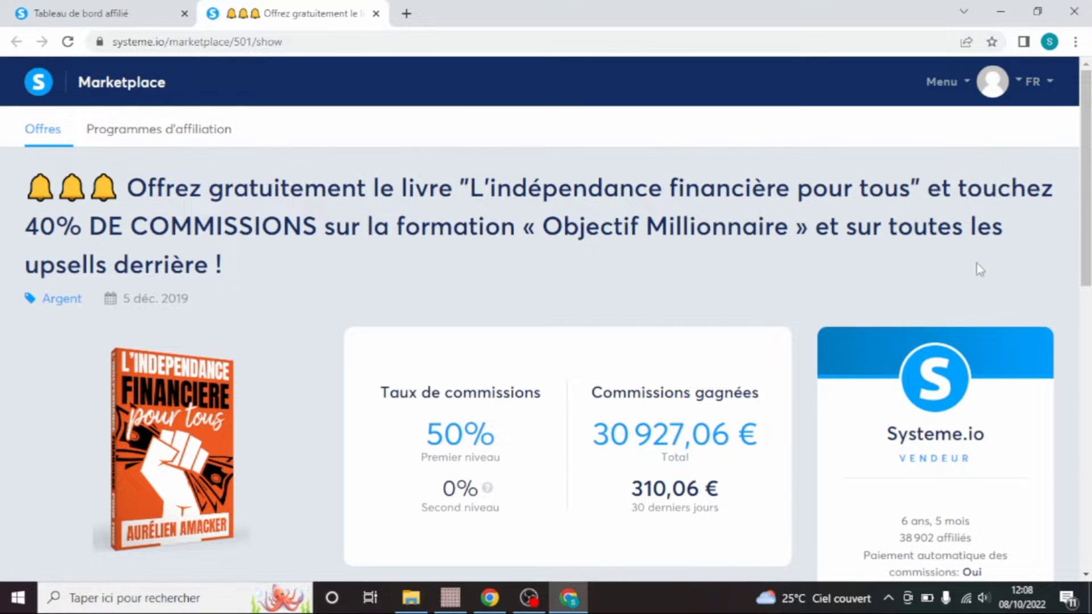
drag(1086, 223, 1090, 285)
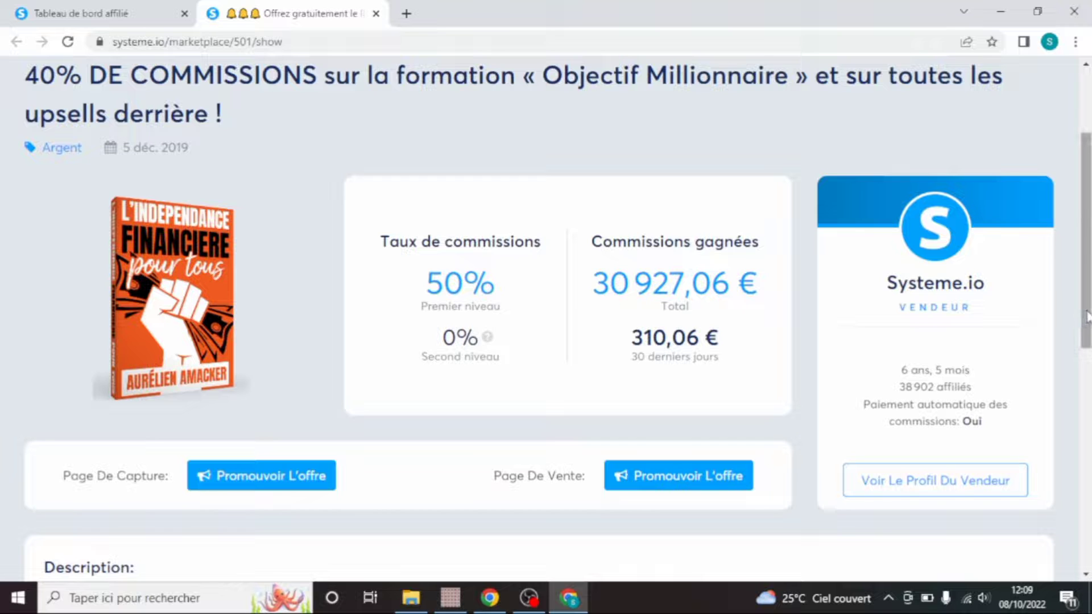
scroll(1080, 318, down, 3)
drag(1086, 335, 1085, 427)
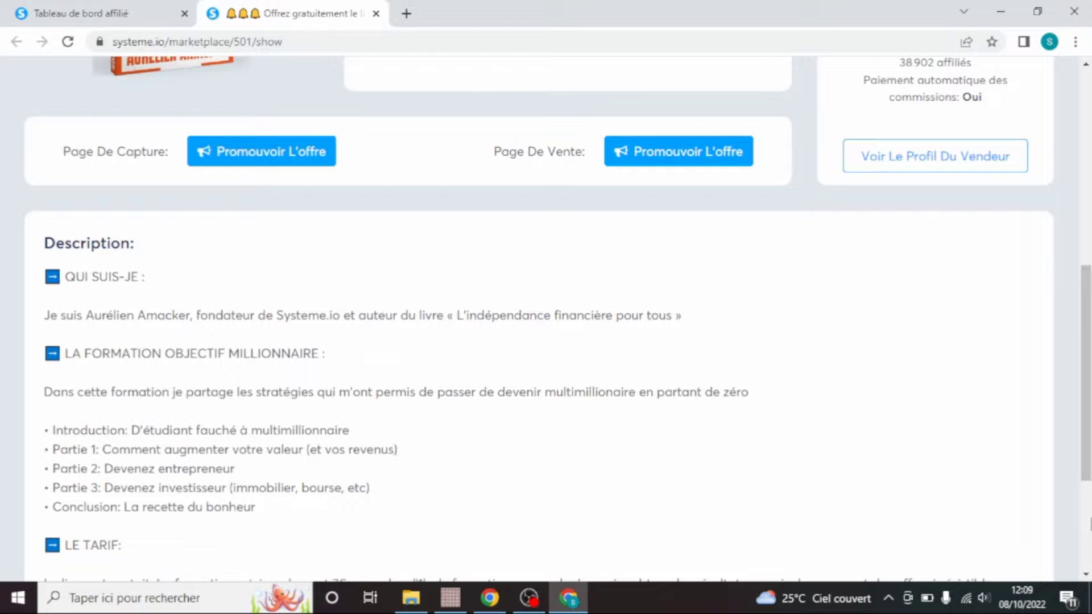
scroll(1088, 444, down, 3)
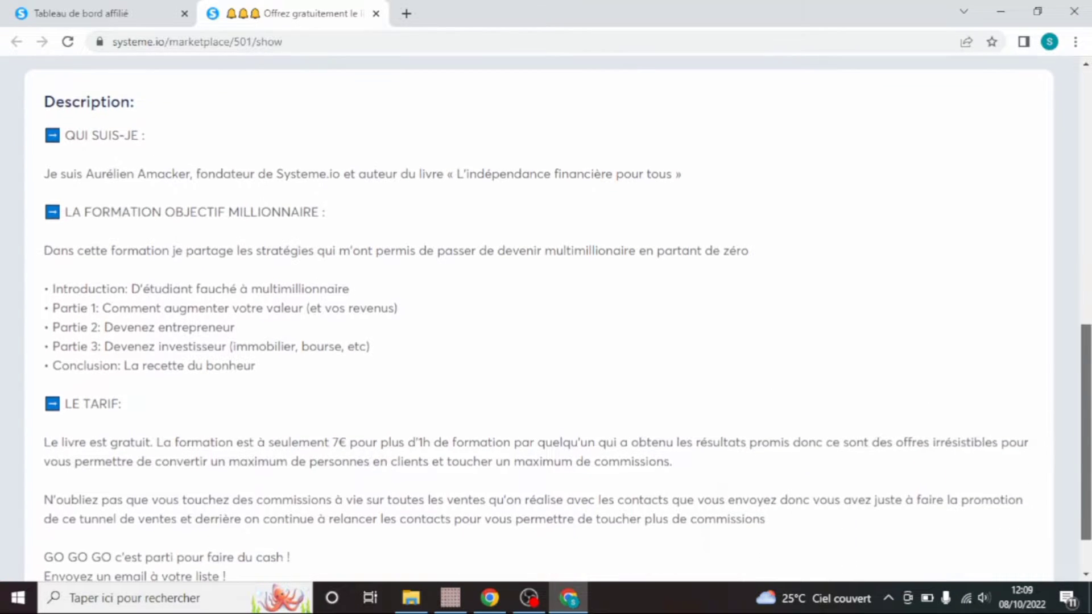
scroll(539, 319, down, 1)
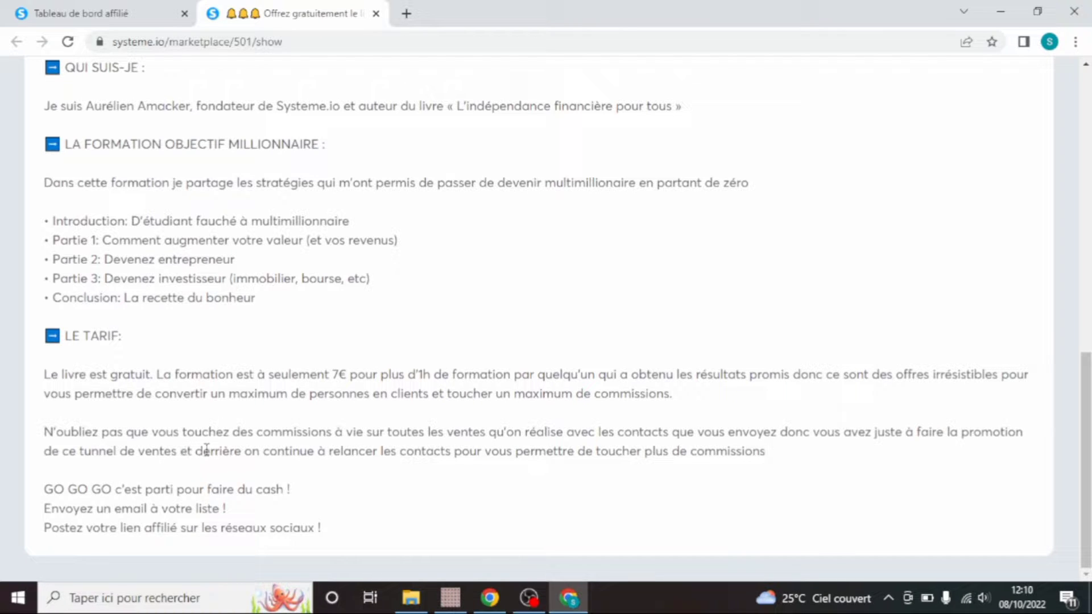
scroll(176, 165, up, 7)
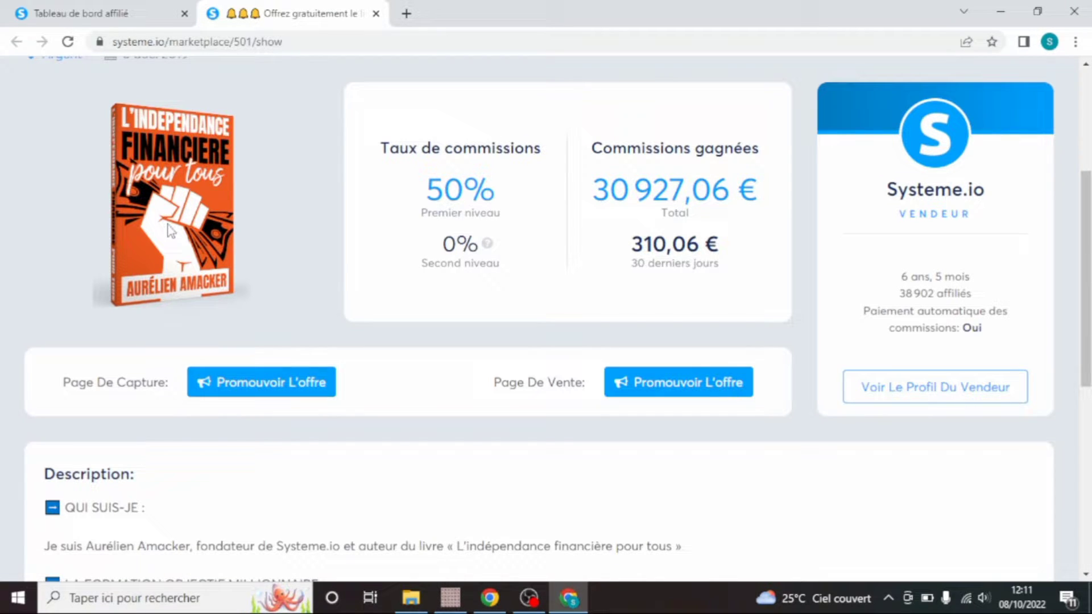
Open the offer's capture page through its affiliate promotion link in a new tab and look over the whole page
right_click(252, 398)
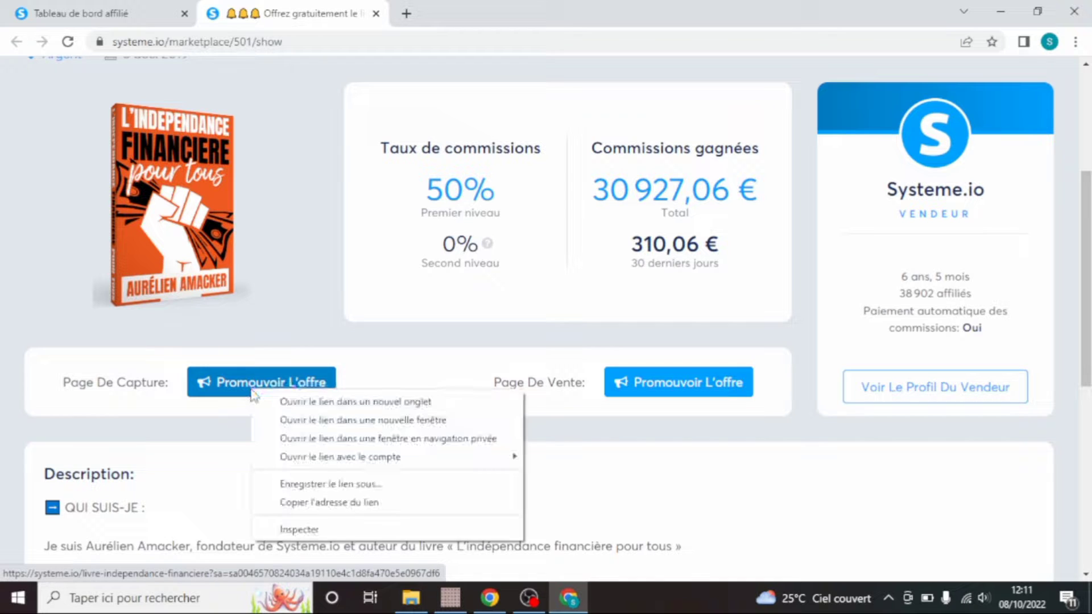
click(311, 401)
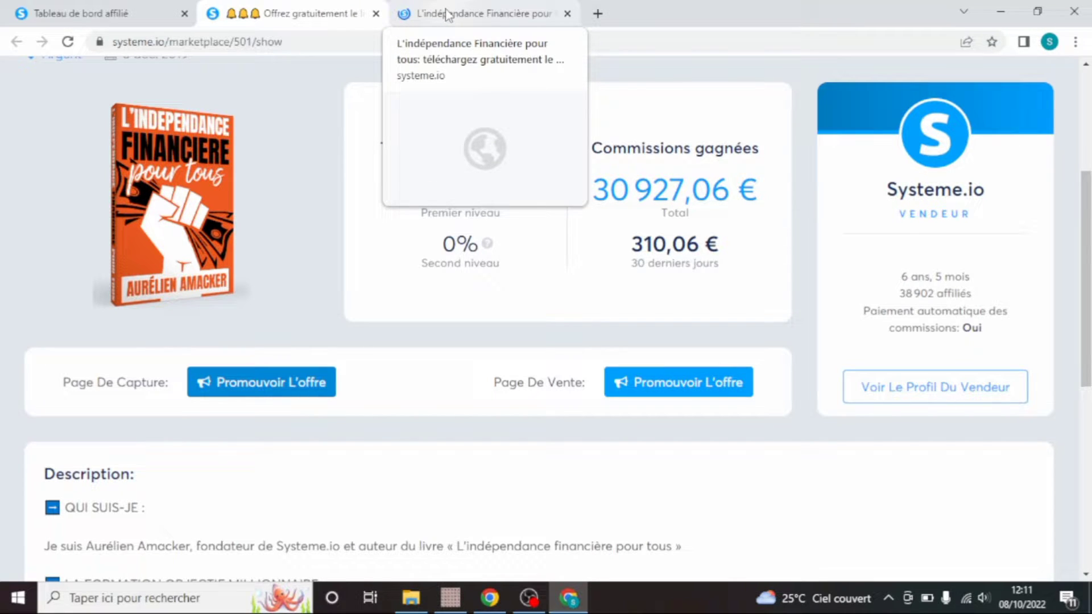
click(446, 14)
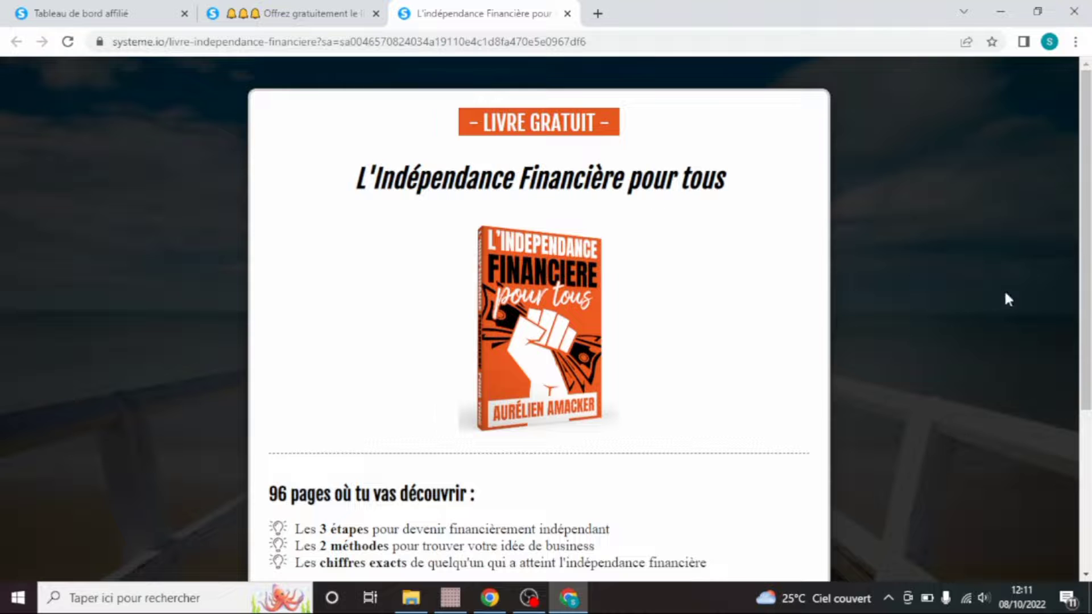
scroll(1089, 282, down, 5)
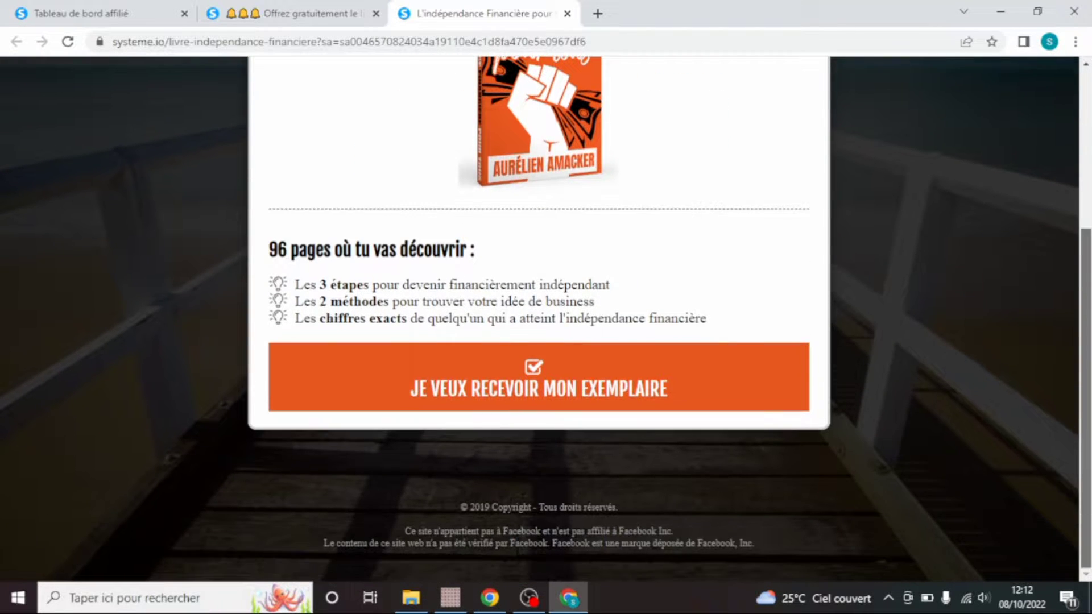
scroll(1066, 224, up, 5)
scroll(1066, 224, down, 5)
scroll(1081, 239, up, 5)
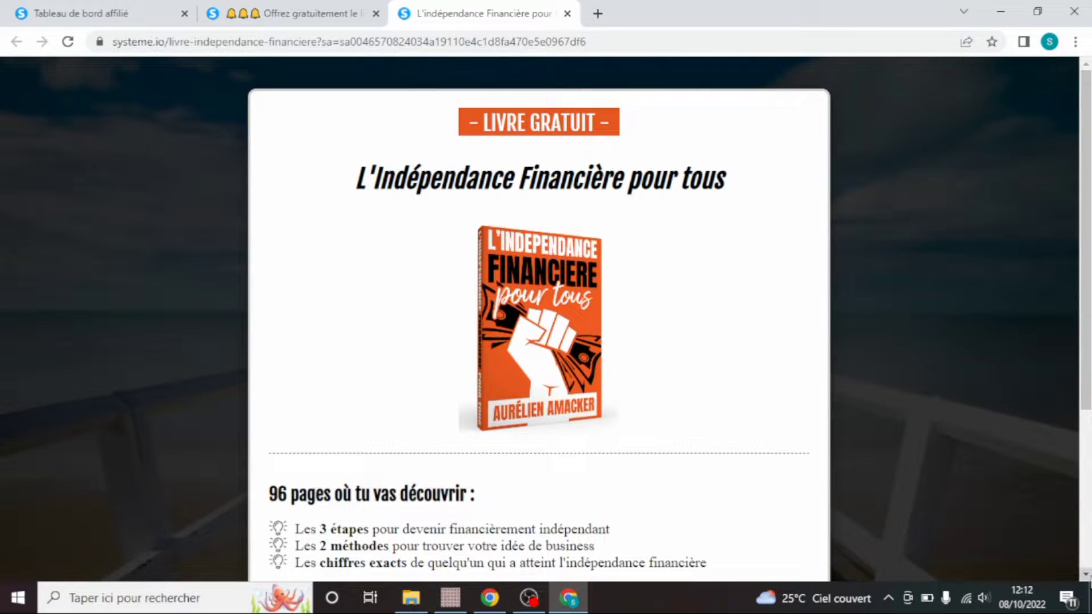
View the capture page's email opt-in pop-up and close it without filling it in
click(1086, 576)
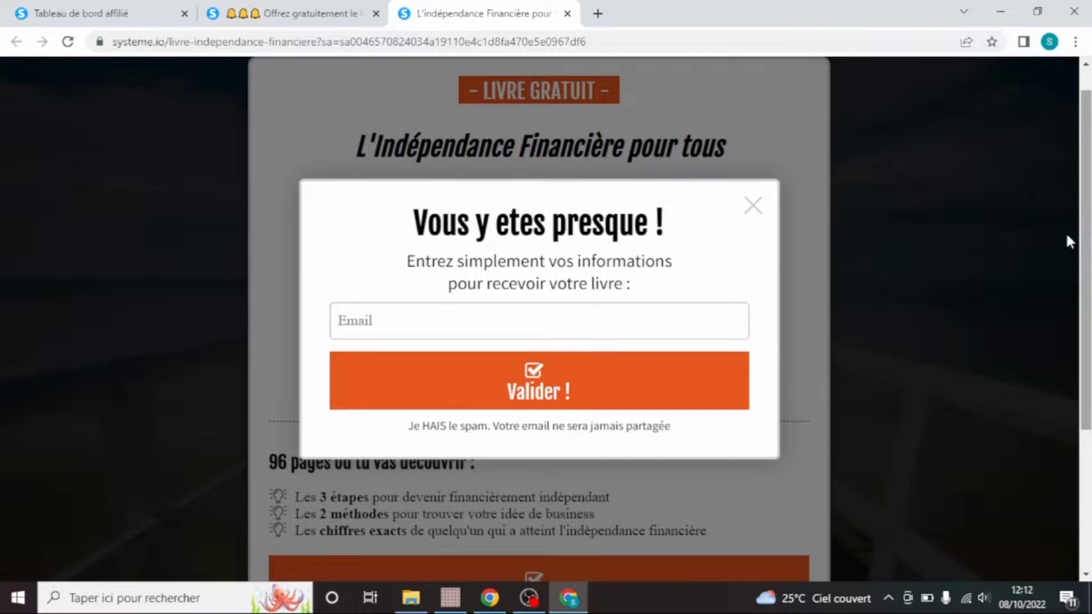
click(751, 209)
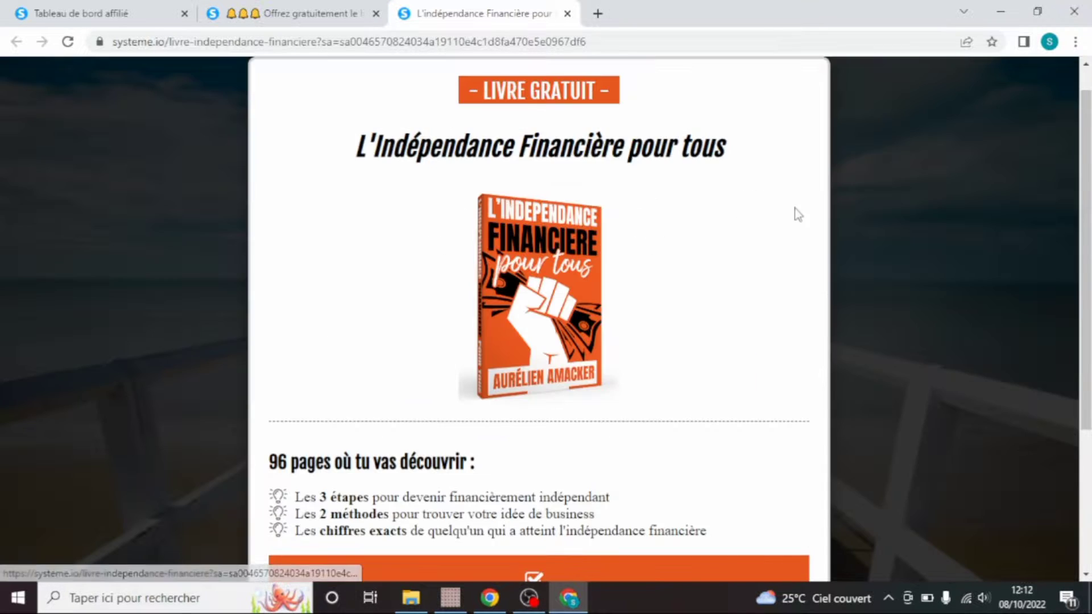
scroll(539, 318, up, 1)
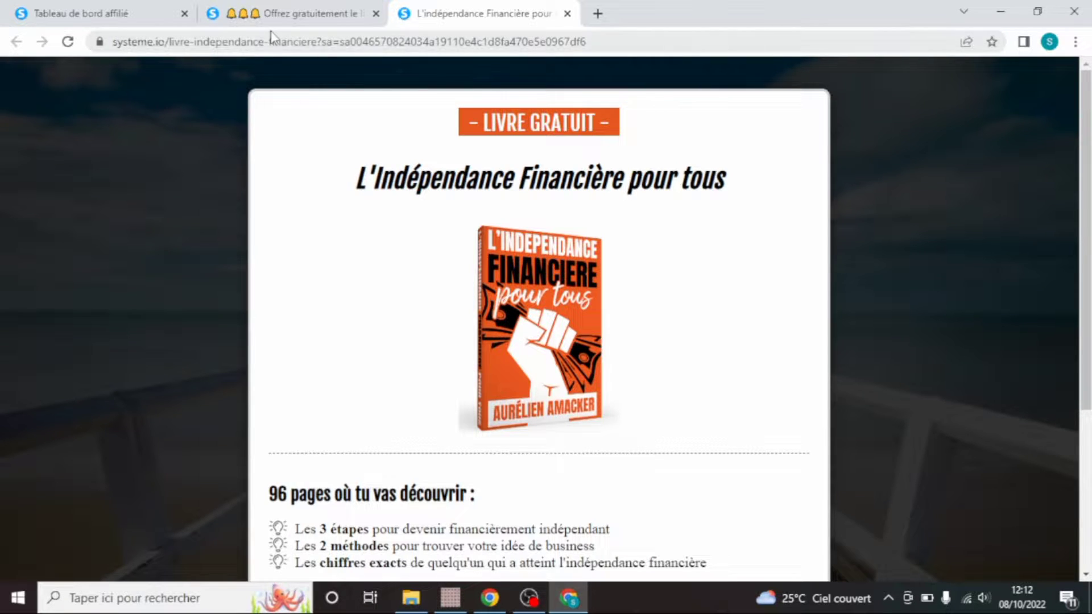
Go from the affiliate dashboard to the sales funnels and start a new funnel named "L'indépendance financière"
click(139, 14)
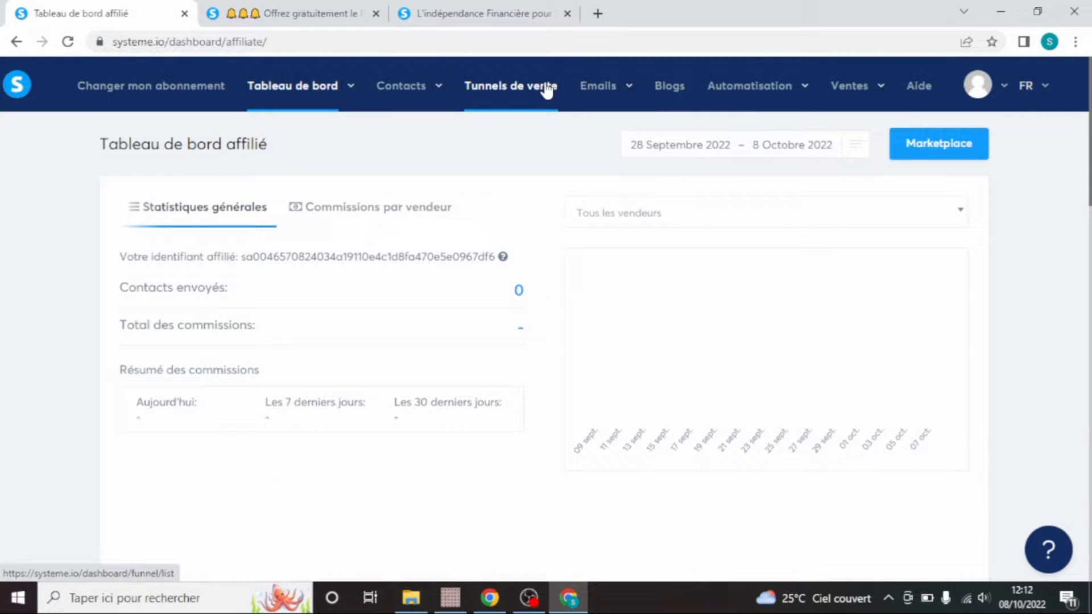
click(546, 90)
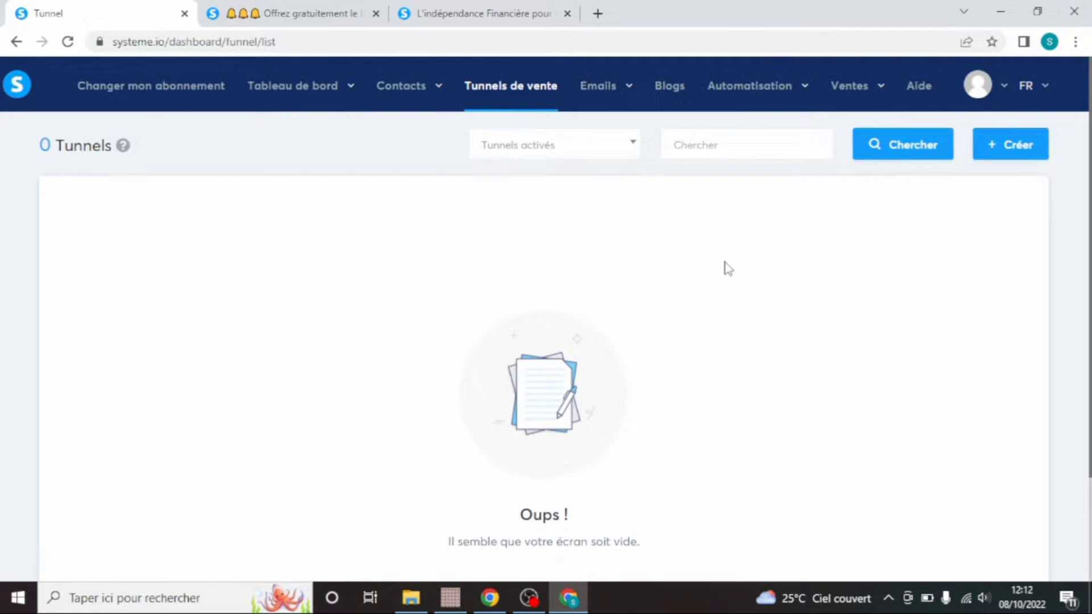
click(1011, 148)
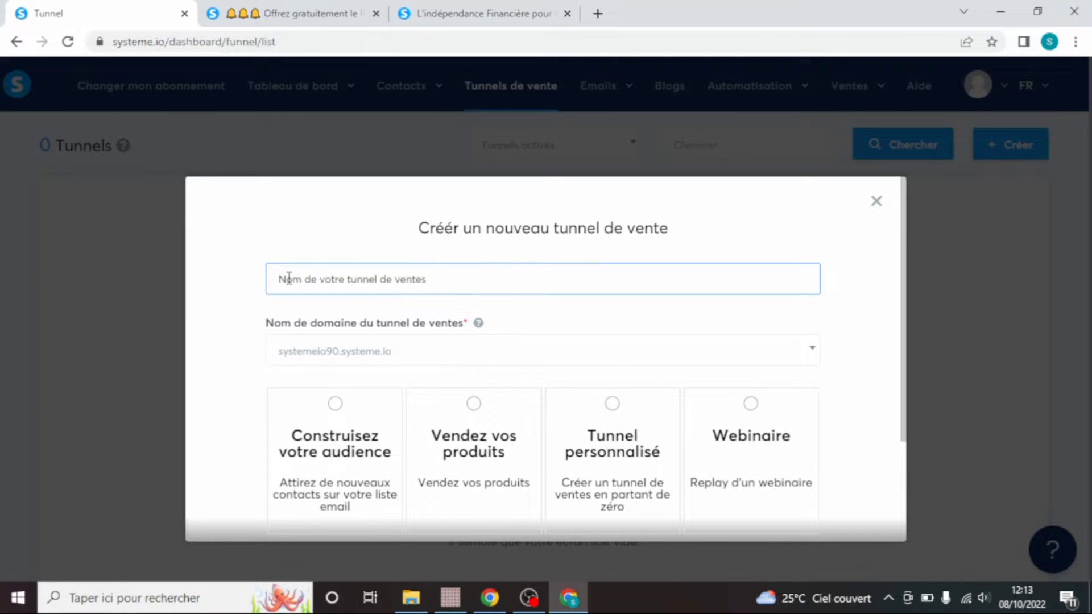
text(L'indépendance financière)
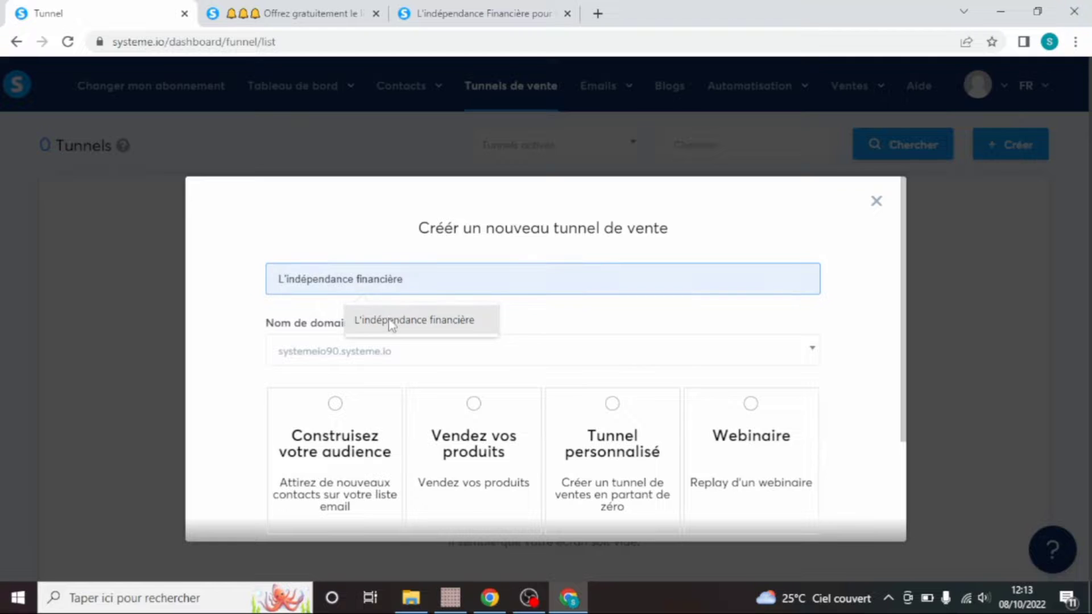
click(391, 324)
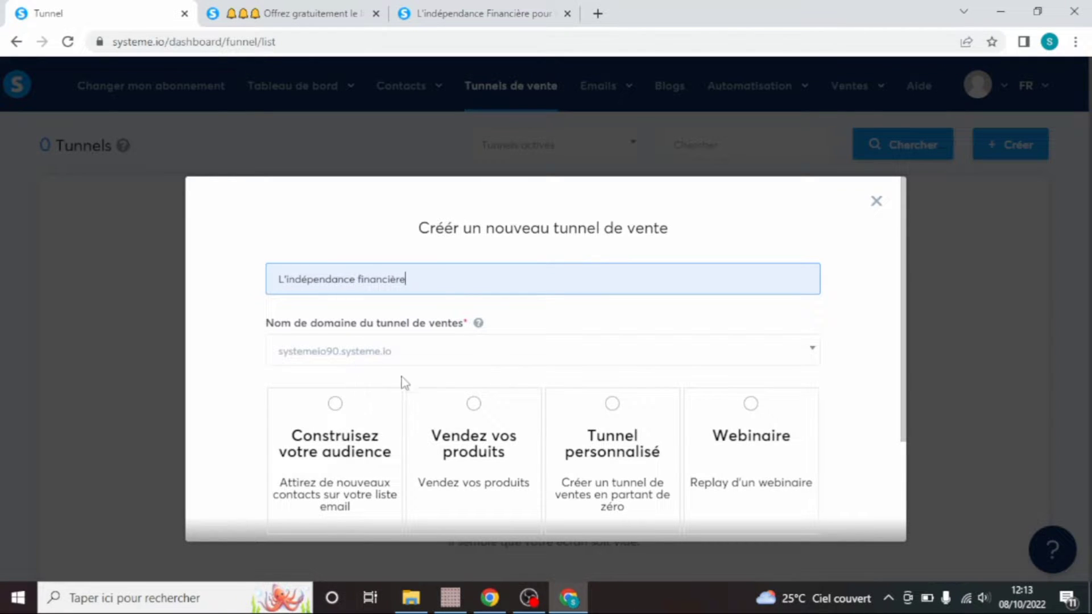
Set the funnel's type to "Construisez votre audience" and create it
drag(906, 354, 903, 431)
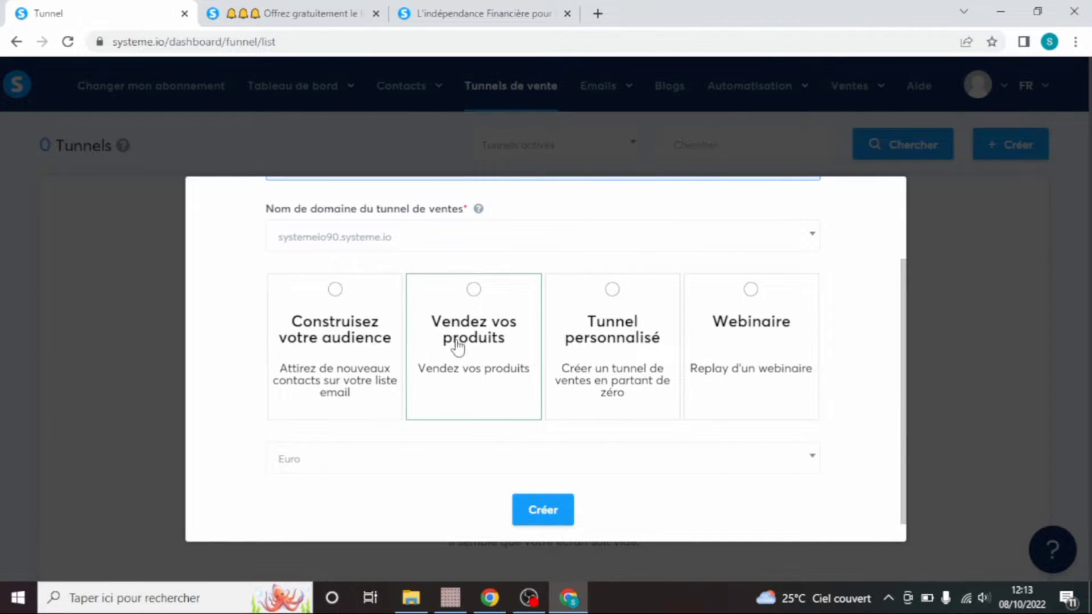
click(335, 293)
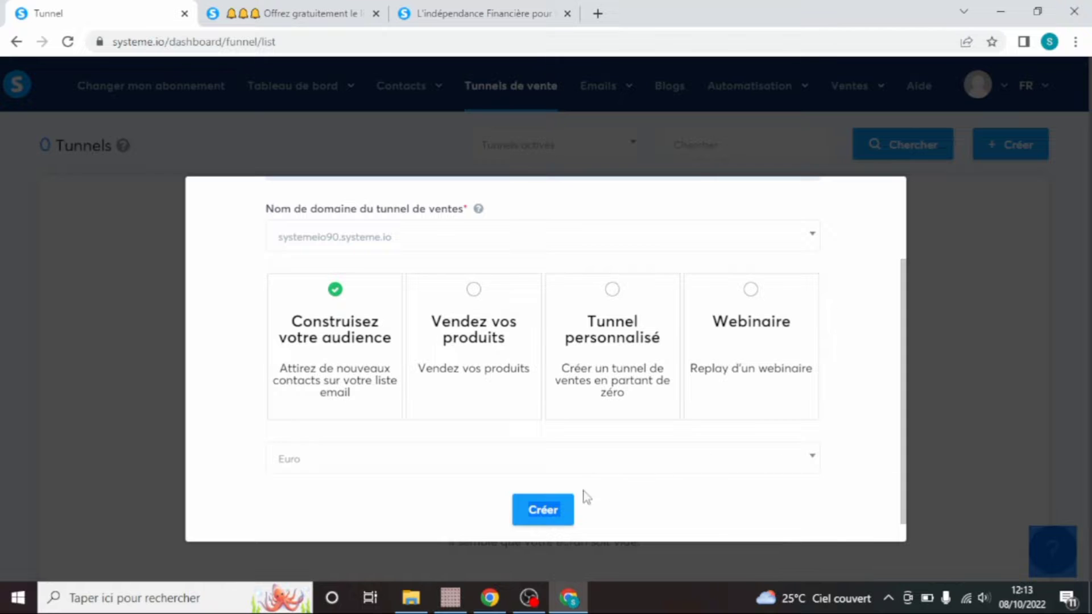
click(540, 512)
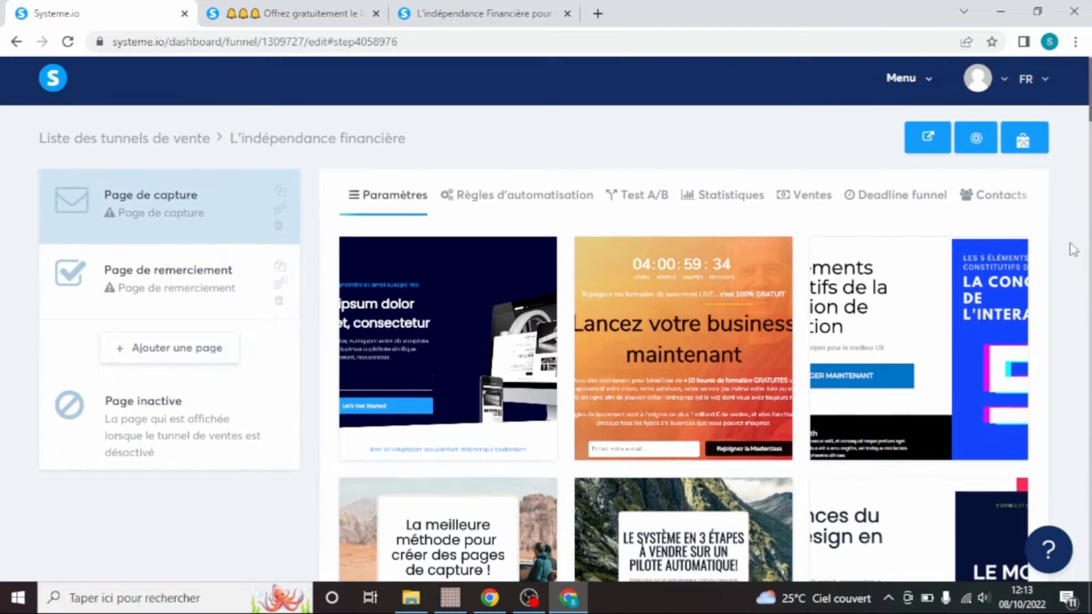
Browse the capture page templates and select the "Tous ce dont vous aurez besoin pour construire Un business en ligne rentable" template
scroll(1073, 250, down, 4)
scroll(1073, 251, down, 3)
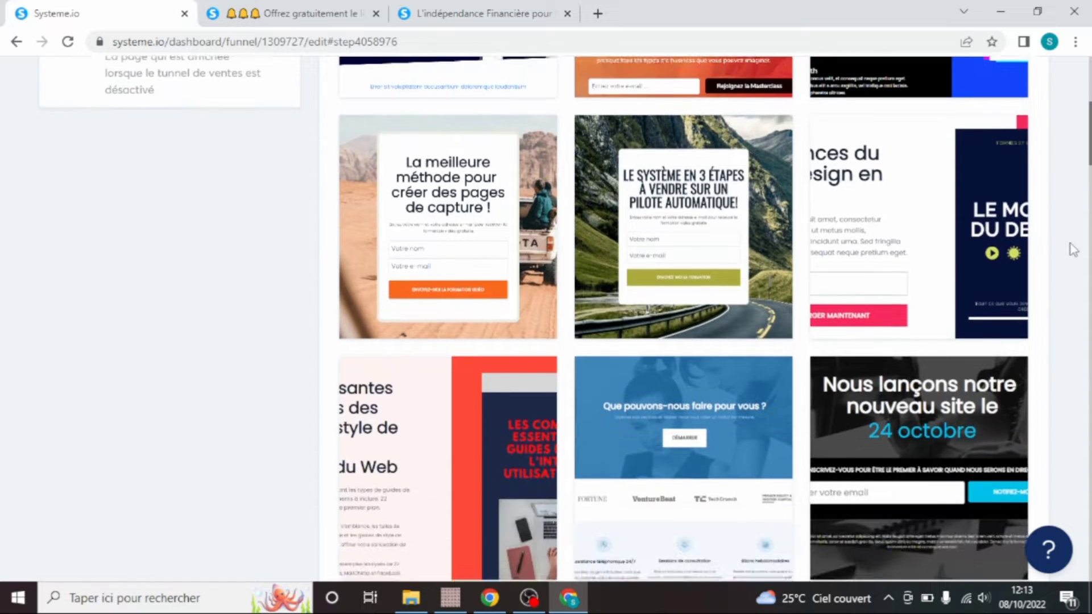
scroll(1073, 250, up, 1)
mouse_move(866, 257)
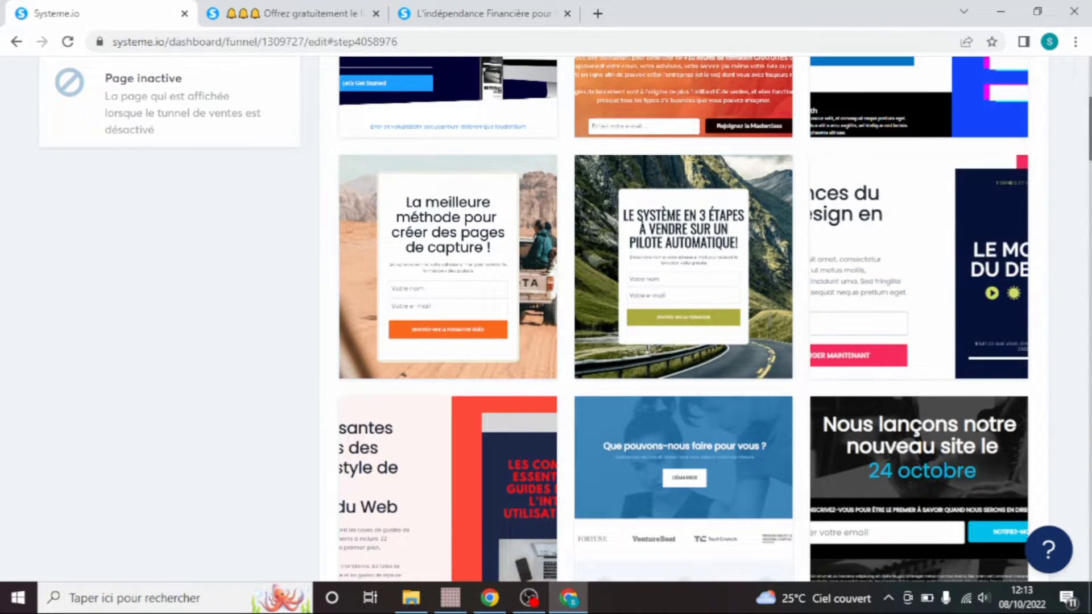
scroll(534, 320, up, 1)
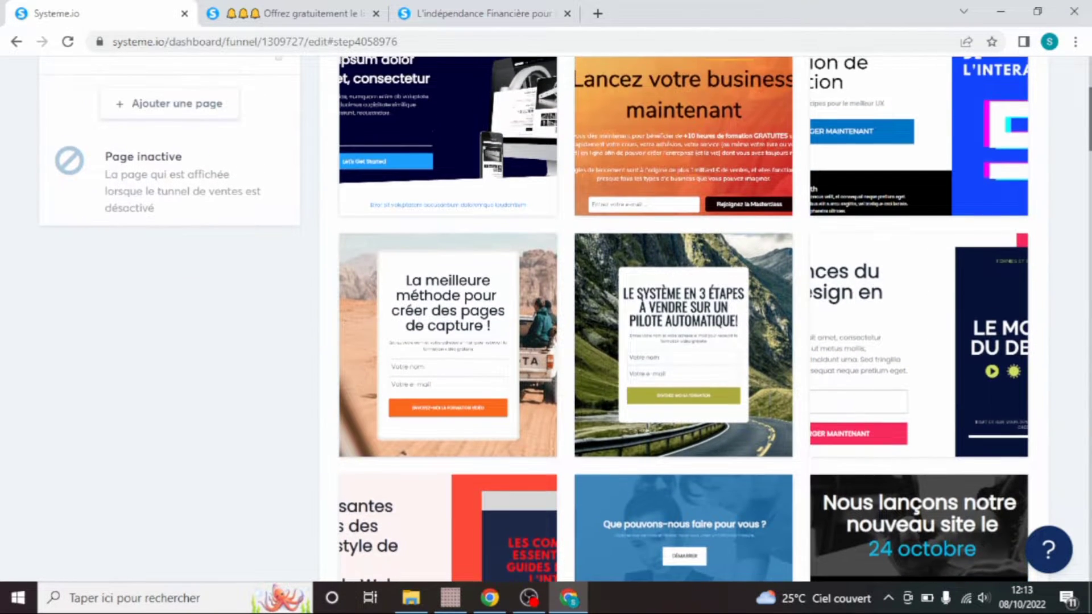
scroll(619, 177, down, 3)
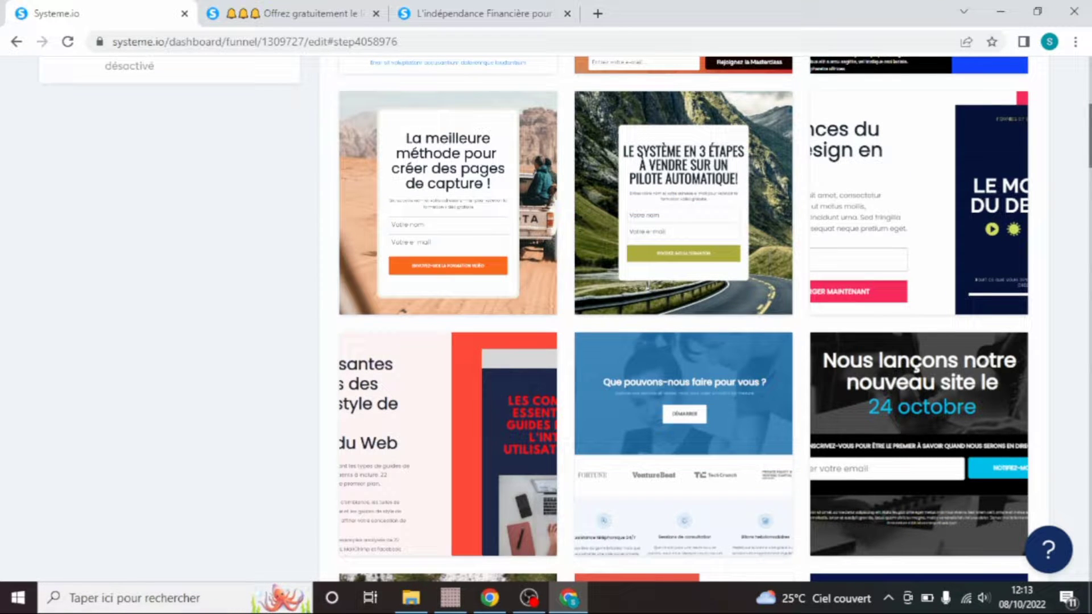
scroll(683, 318, down, 6)
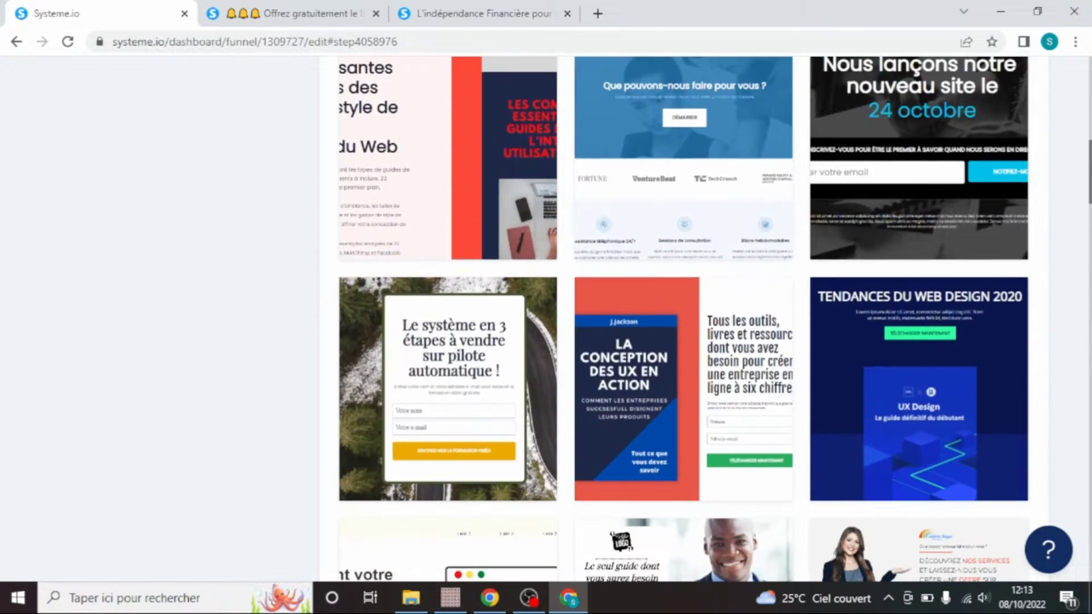
scroll(683, 318, down, 5)
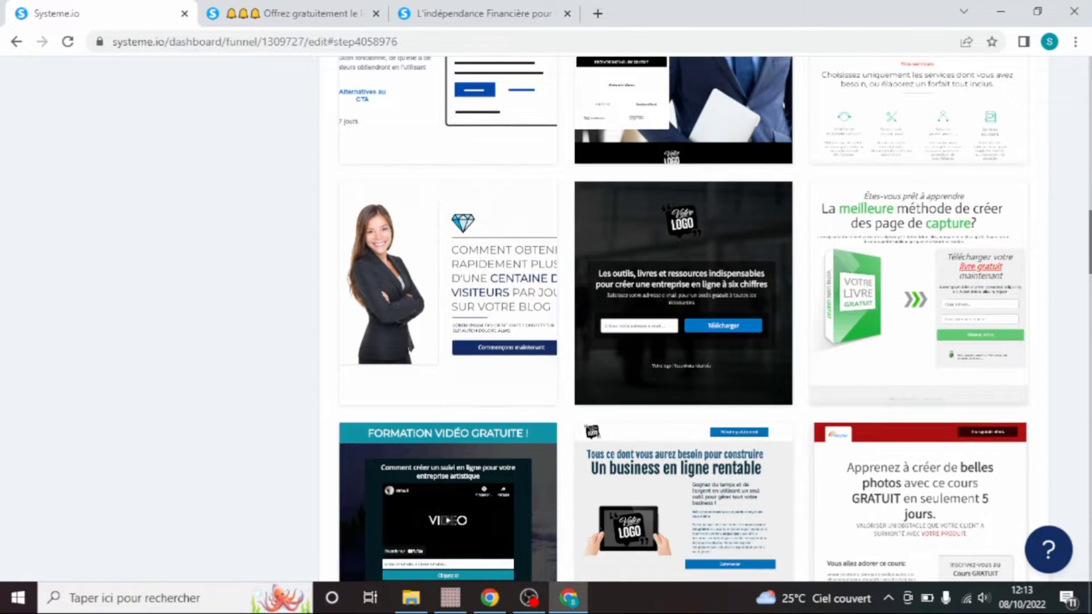
scroll(682, 318, down, 6)
scroll(682, 318, up, 3)
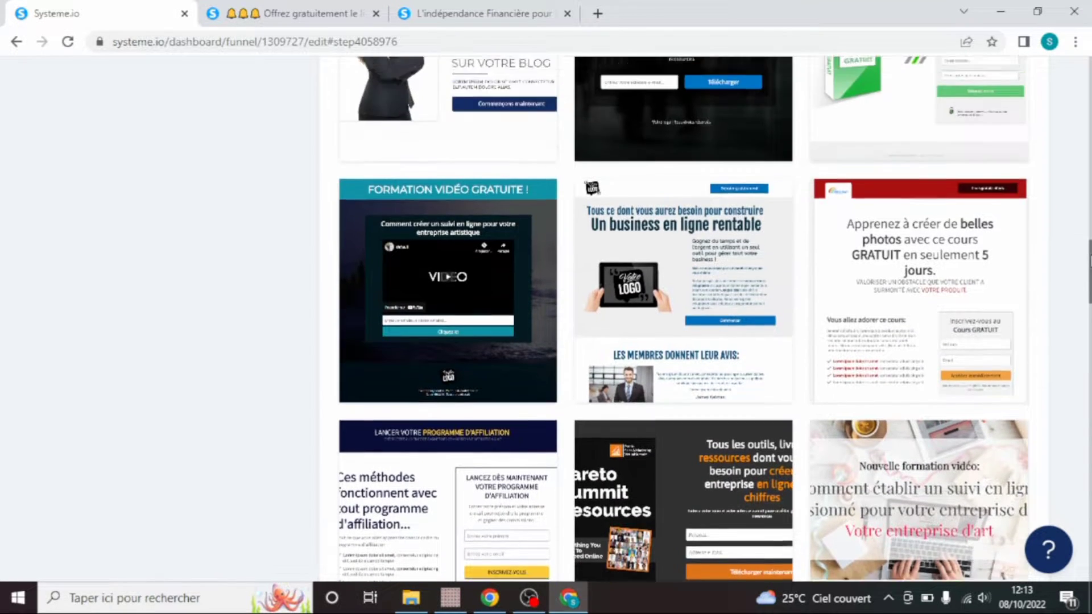
scroll(1075, 146, up, 15)
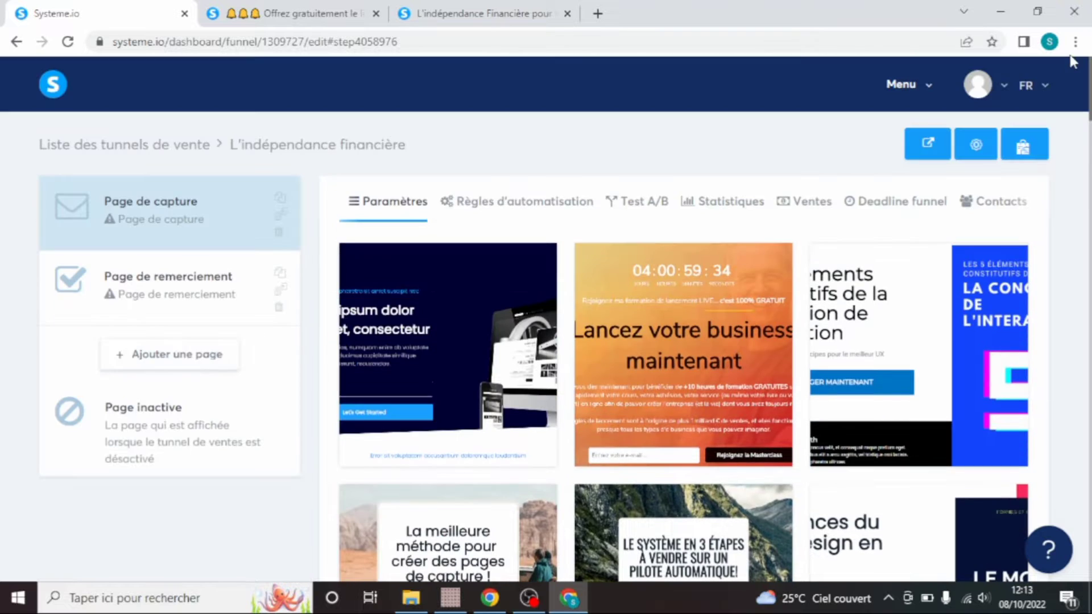
scroll(1075, 82, down, 12)
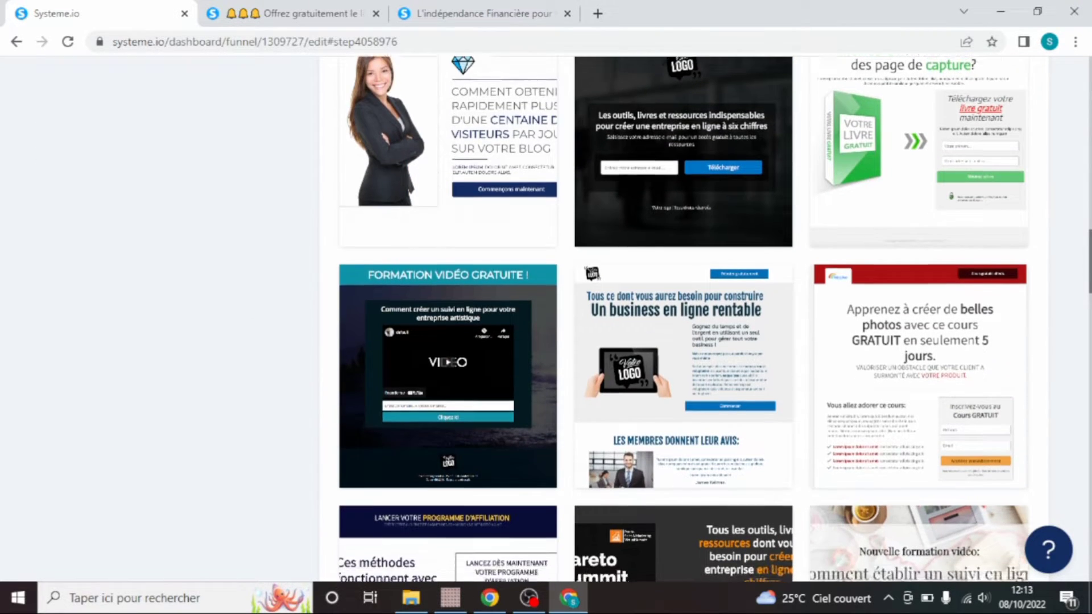
scroll(1083, 157, up, 10)
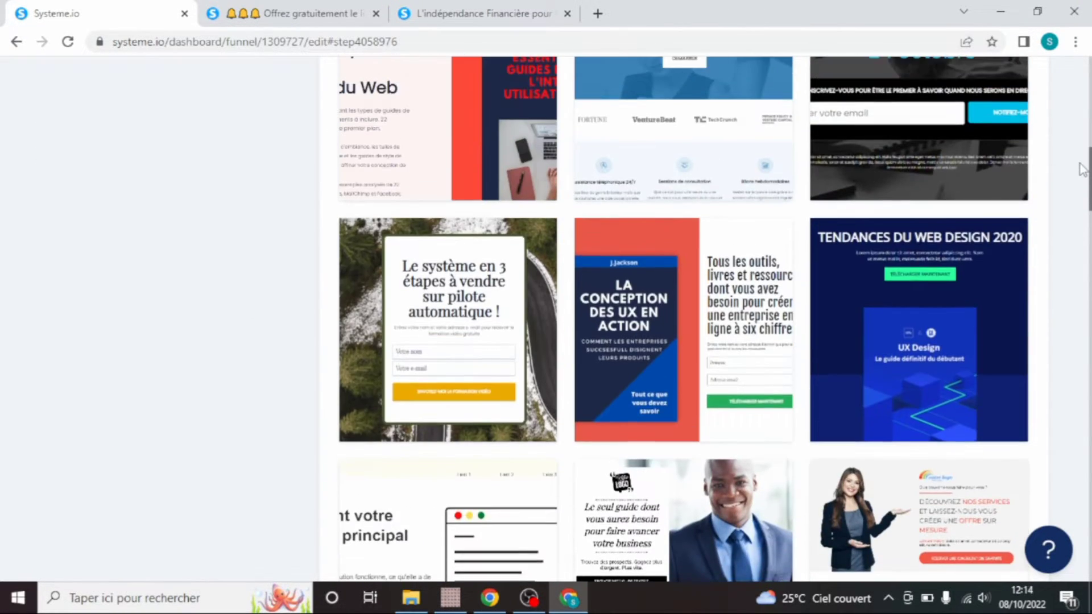
scroll(1078, 131, up, 8)
scroll(1075, 97, down, 10)
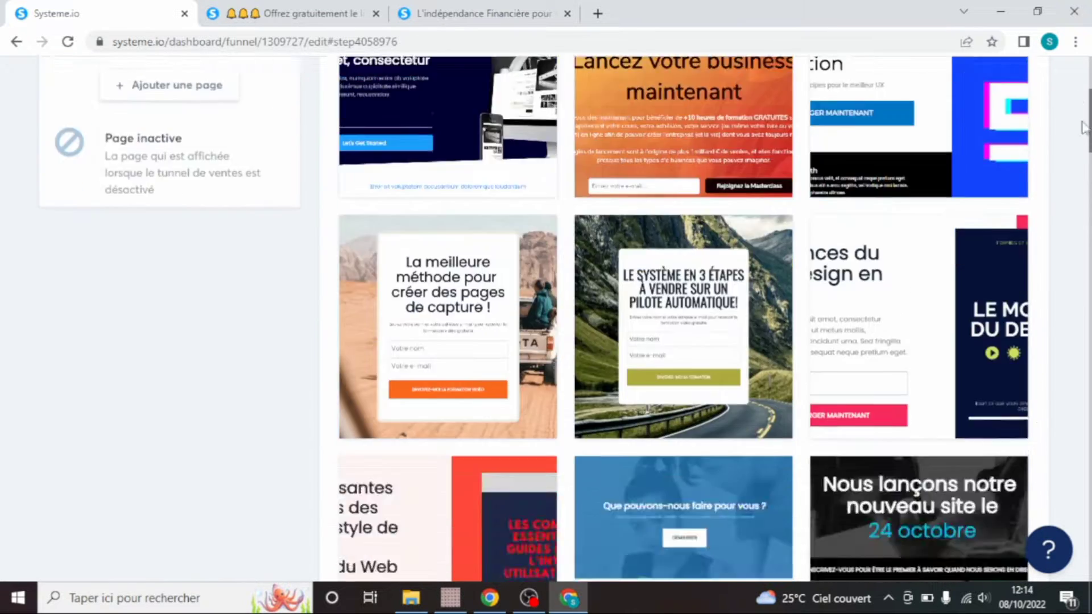
scroll(683, 319, down, 5)
scroll(683, 319, up, 3)
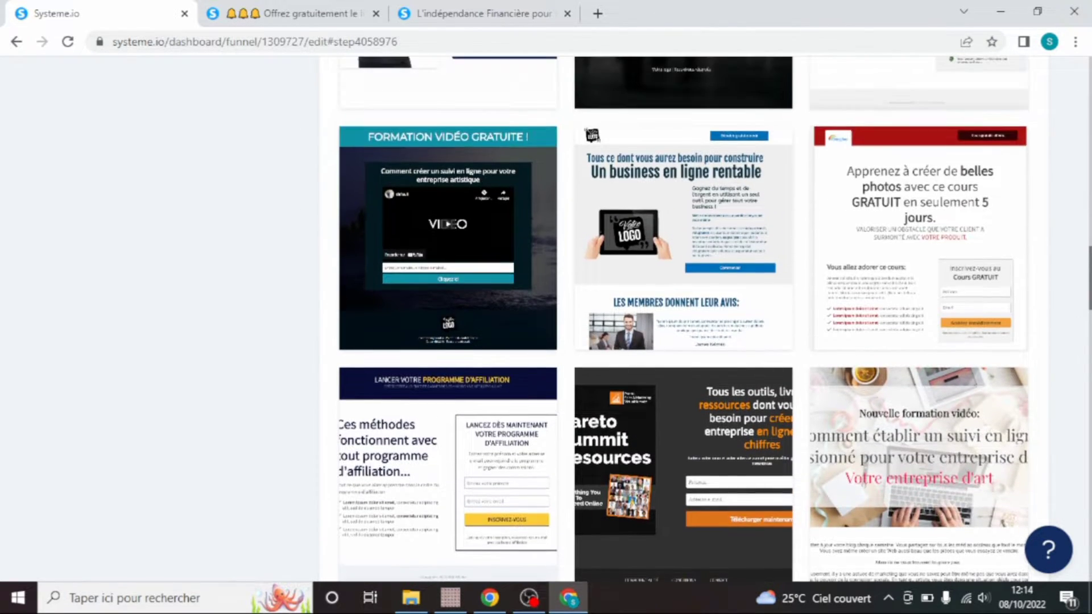
mouse_move(636, 285)
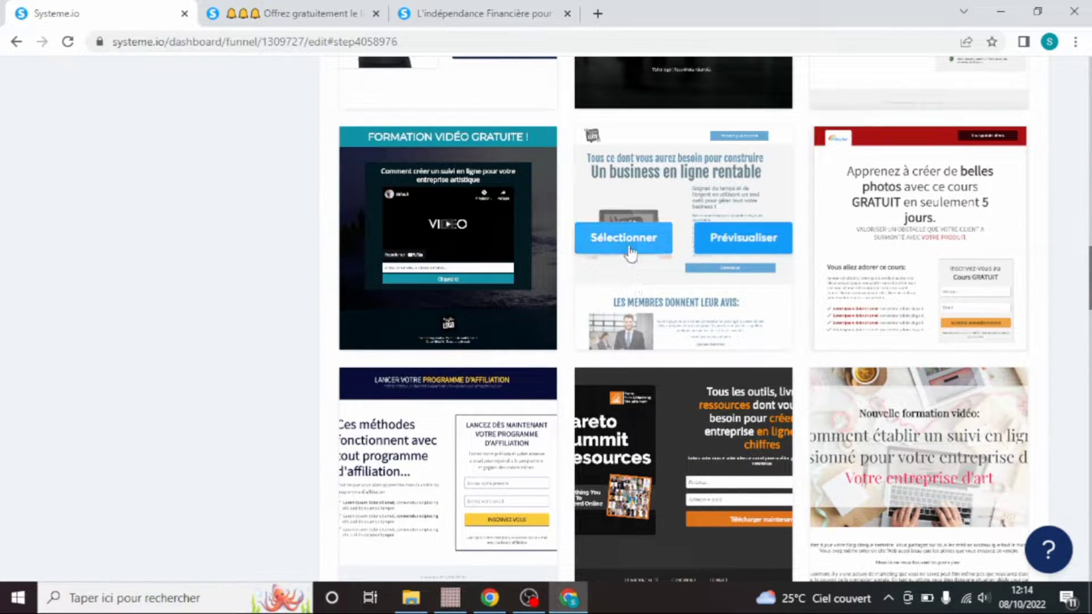
click(599, 248)
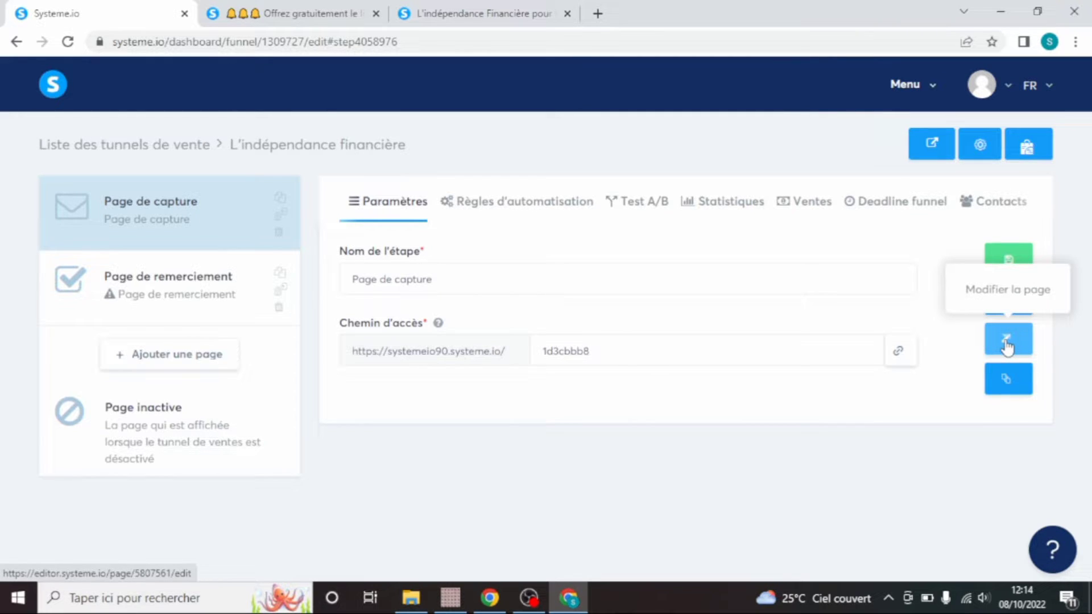
Open the capture page for editing in a new browser tab and look through the template down to its footer
right_click(1006, 345)
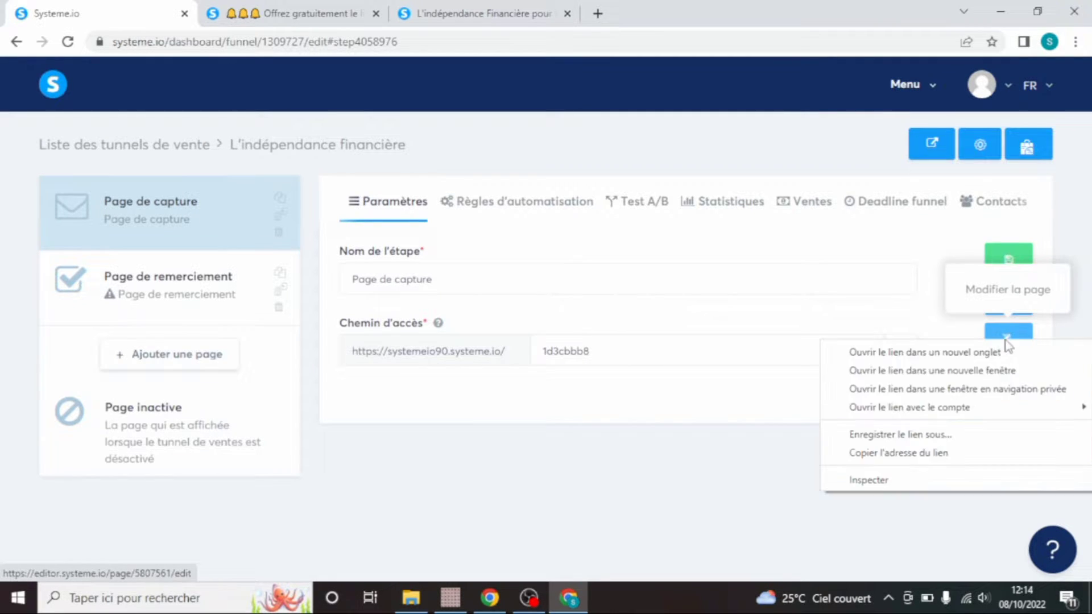
click(975, 353)
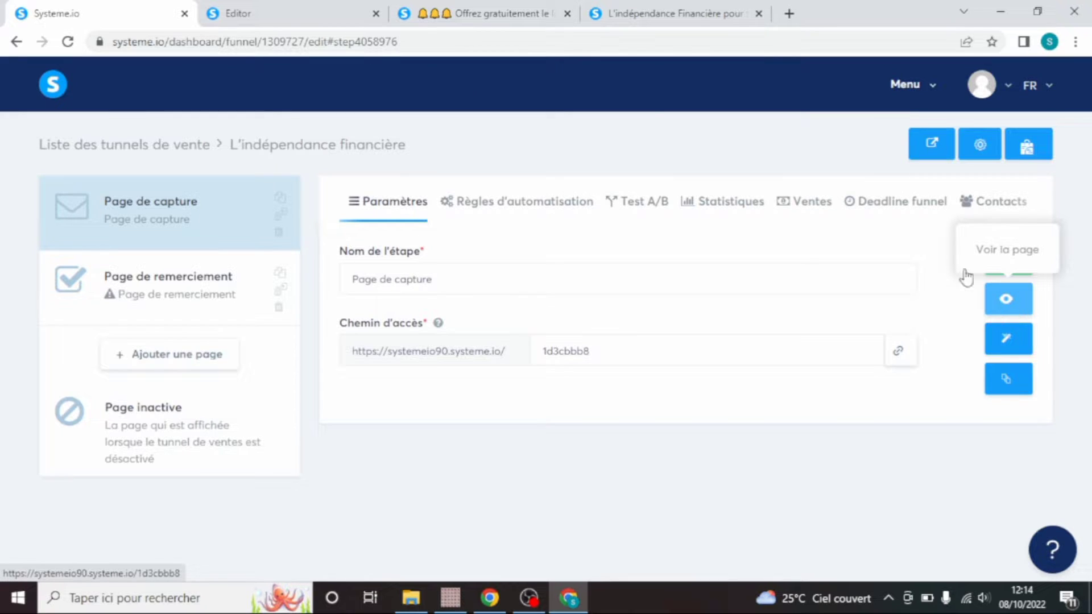
click(250, 17)
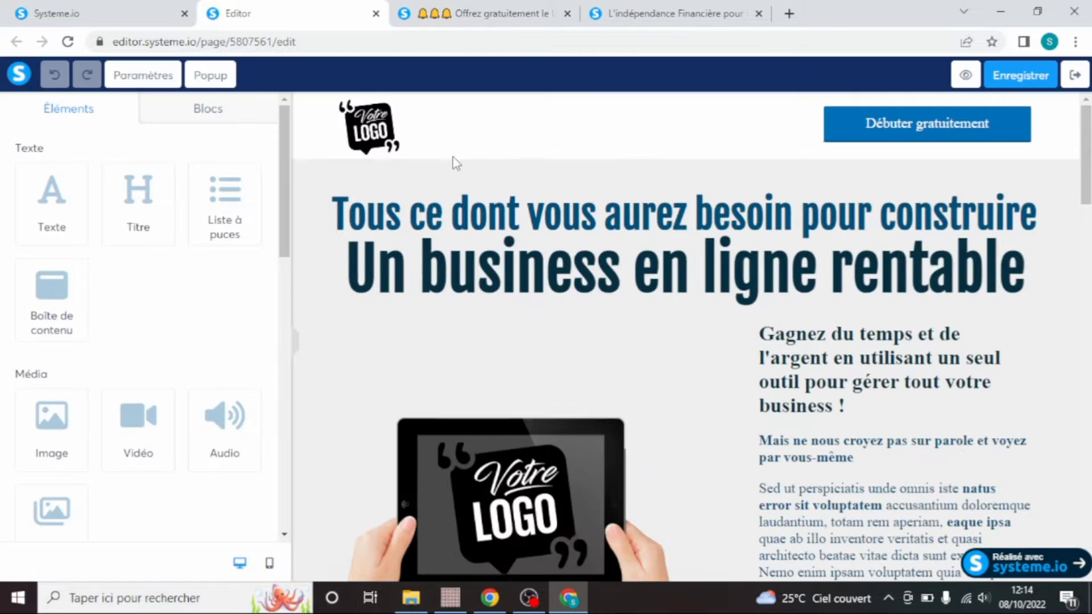
drag(1085, 139, 1085, 270)
drag(1085, 326, 1085, 513)
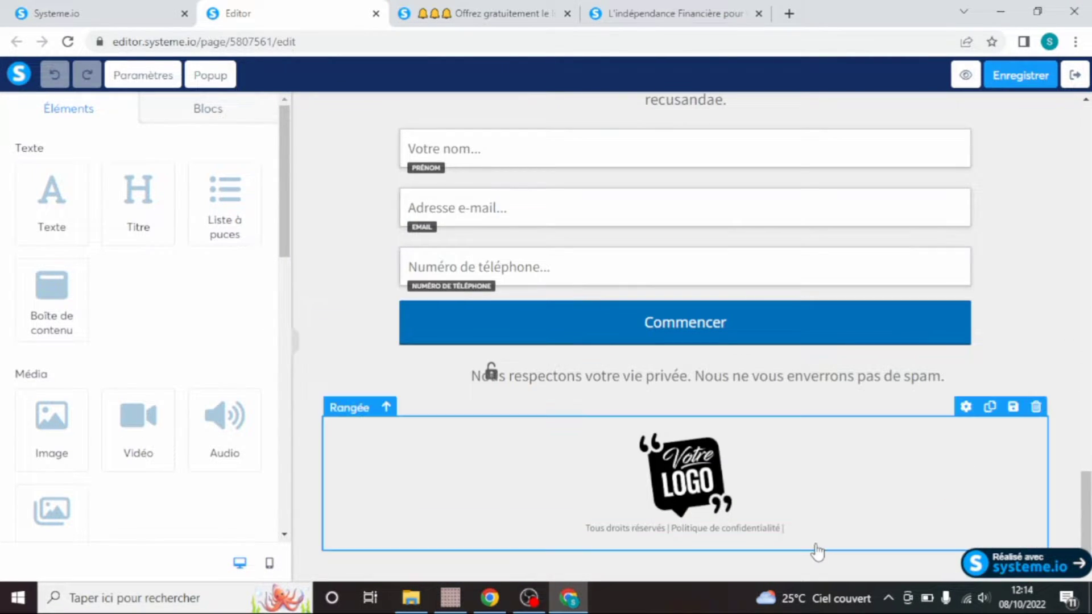
Look over the finished "L'indépendance financière pour tous" page in the other Chrome window, and return to the template being edited
mouse_move(489, 606)
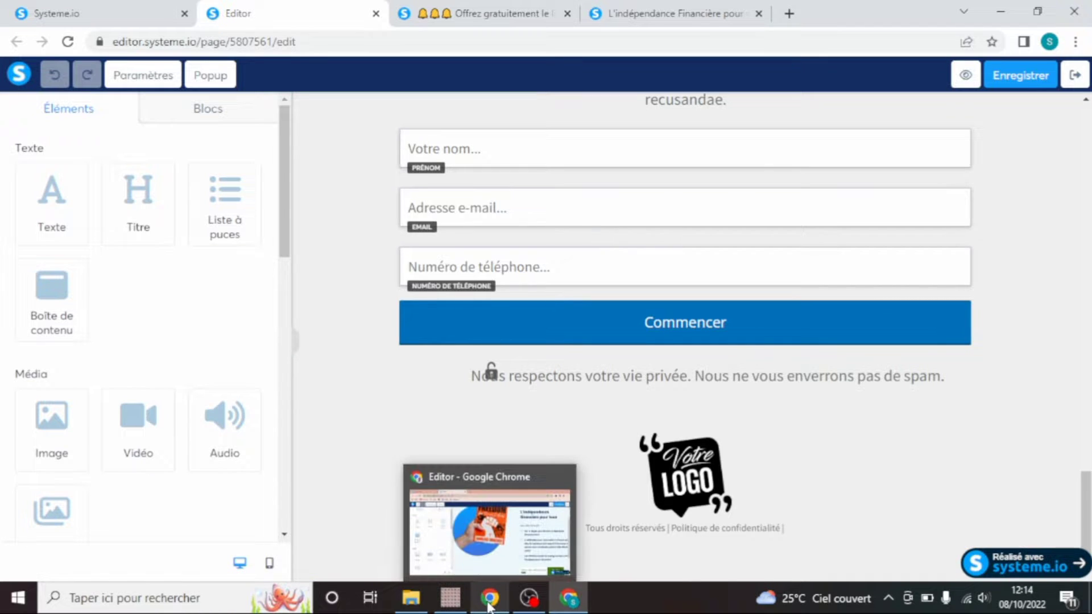
click(488, 560)
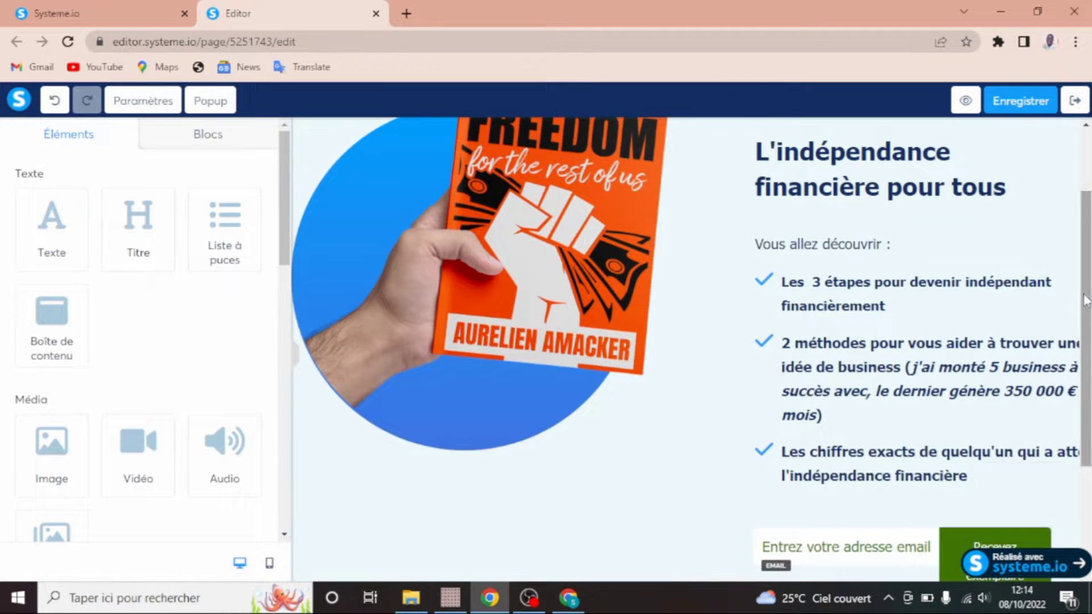
scroll(1085, 329, up, 2)
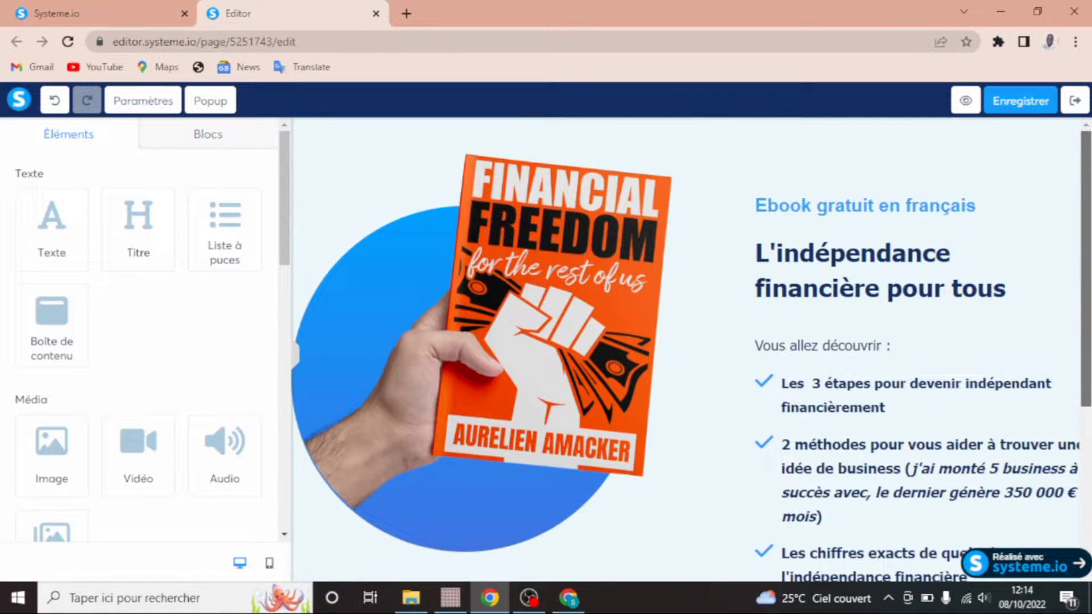
scroll(1086, 364, down, 5)
scroll(1085, 352, up, 5)
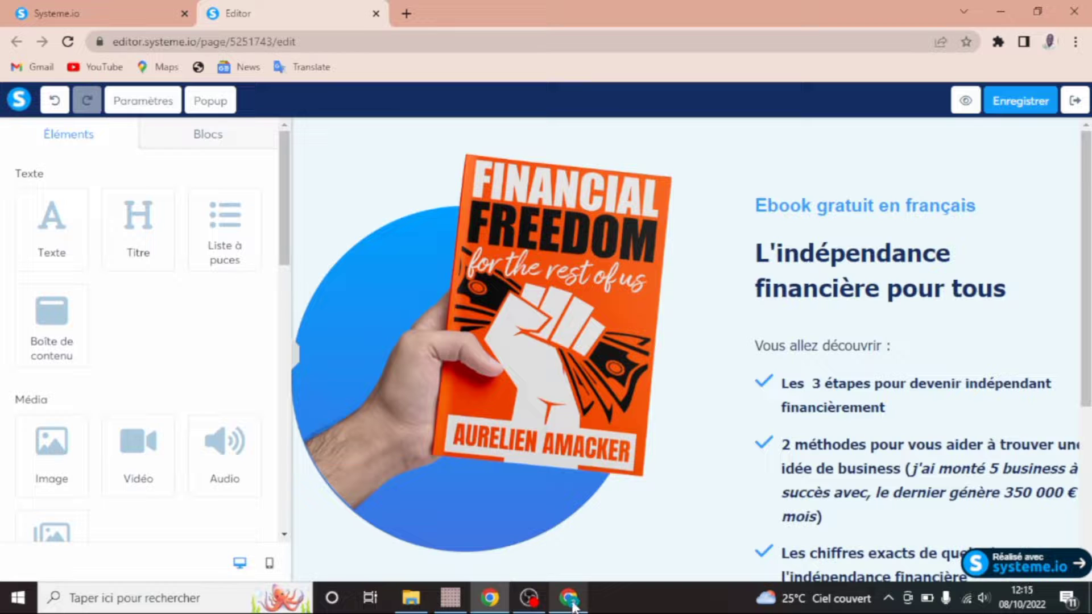
mouse_move(571, 606)
click(593, 563)
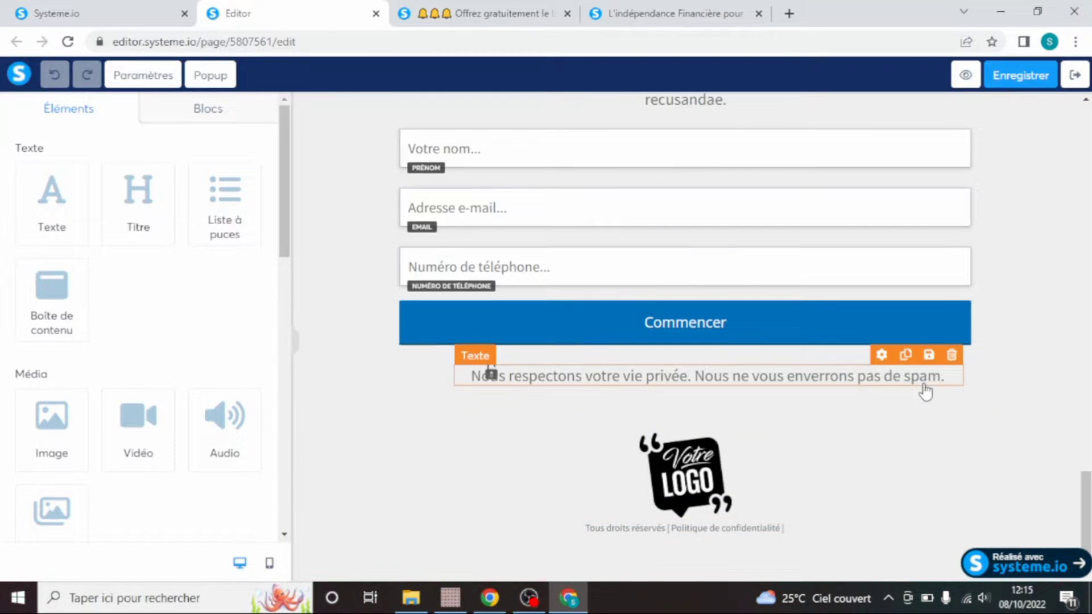
Delete the "Votre logo" image from the footer of the capture page and confirm the removal
mouse_move(1086, 529)
mouse_down()
mouse_move(1087, 393)
mouse_move(1087, 518)
mouse_up()
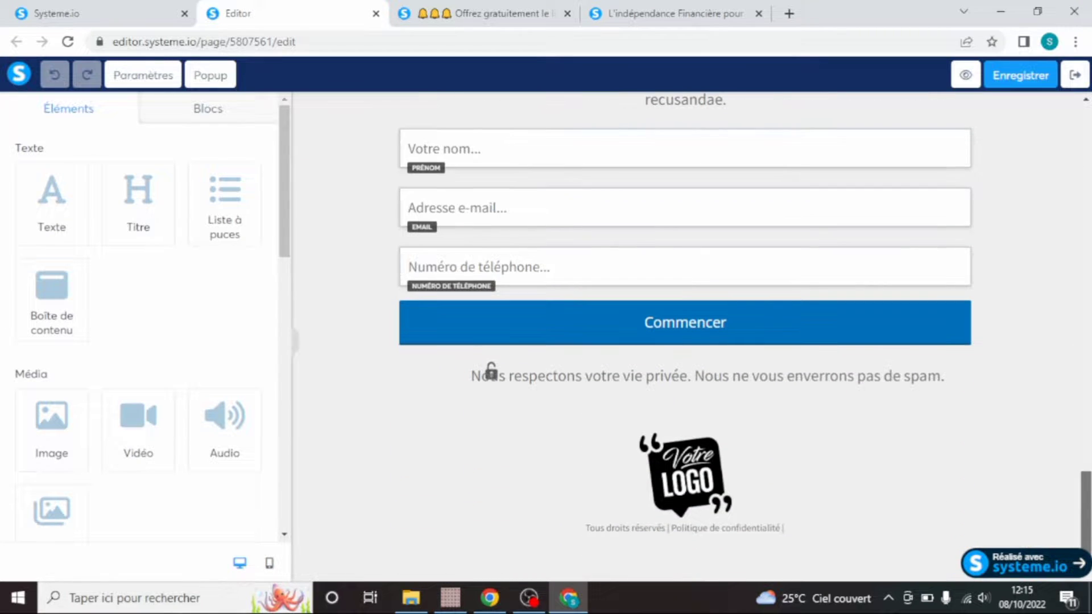
mouse_move(826, 509)
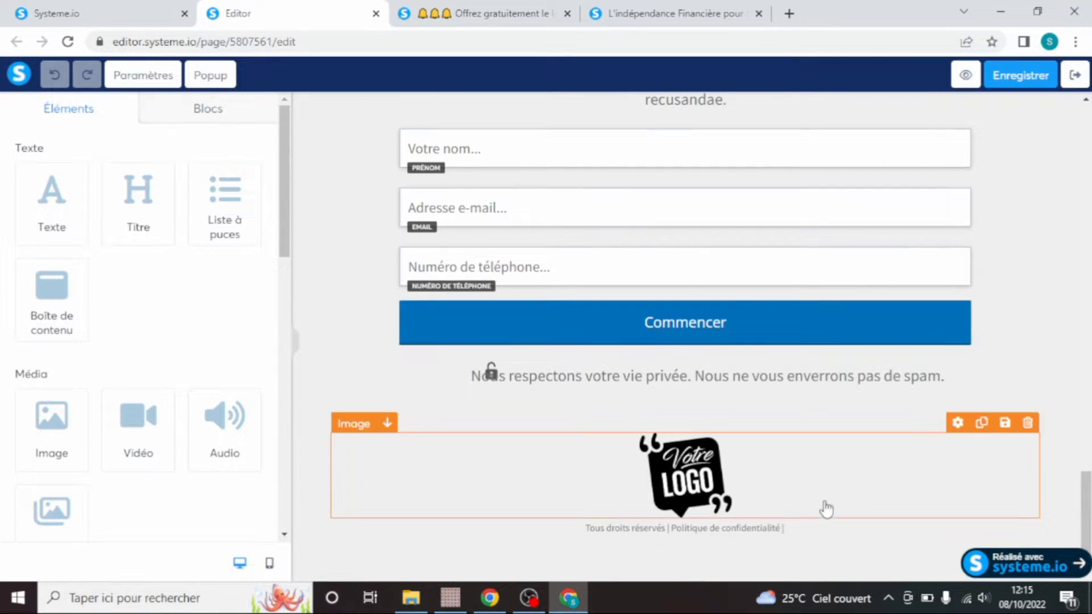
click(1030, 426)
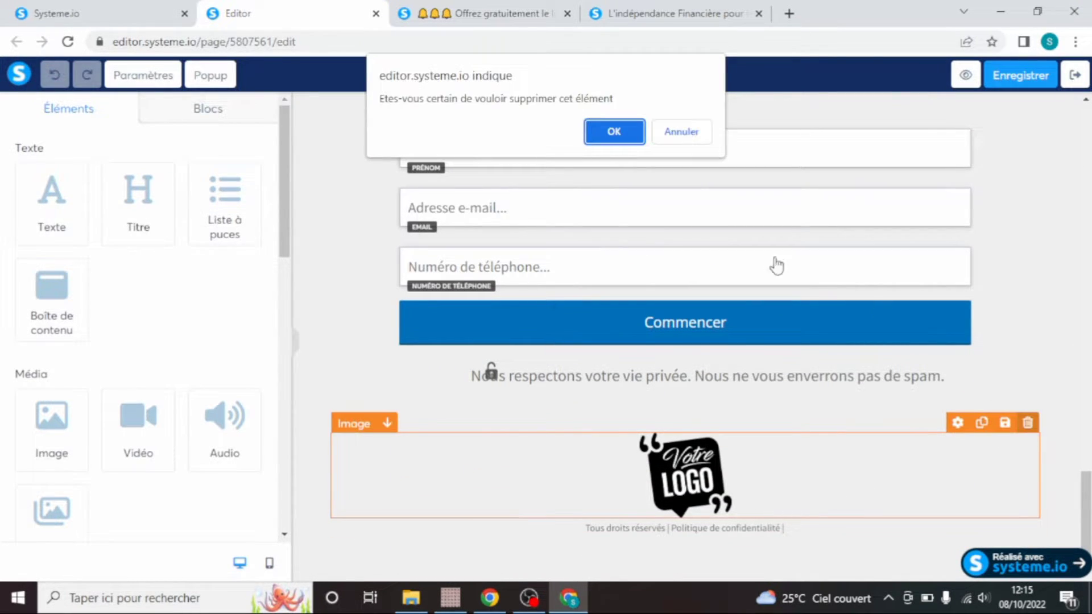
click(615, 133)
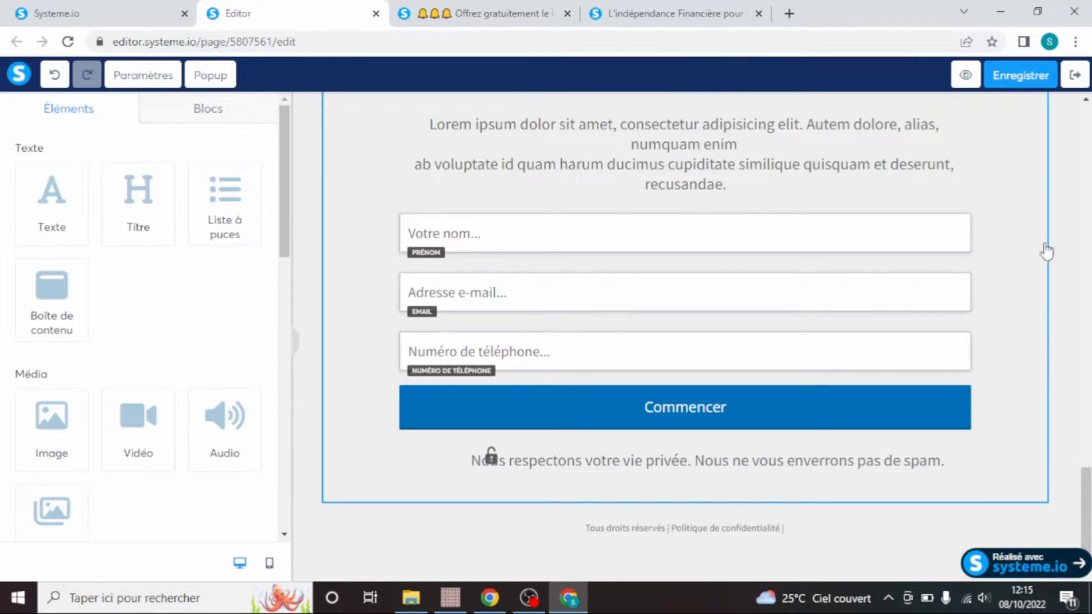
Delete the whole row containing the name, e-mail and phone form with its "Commencer" button
drag(1089, 537, 1091, 518)
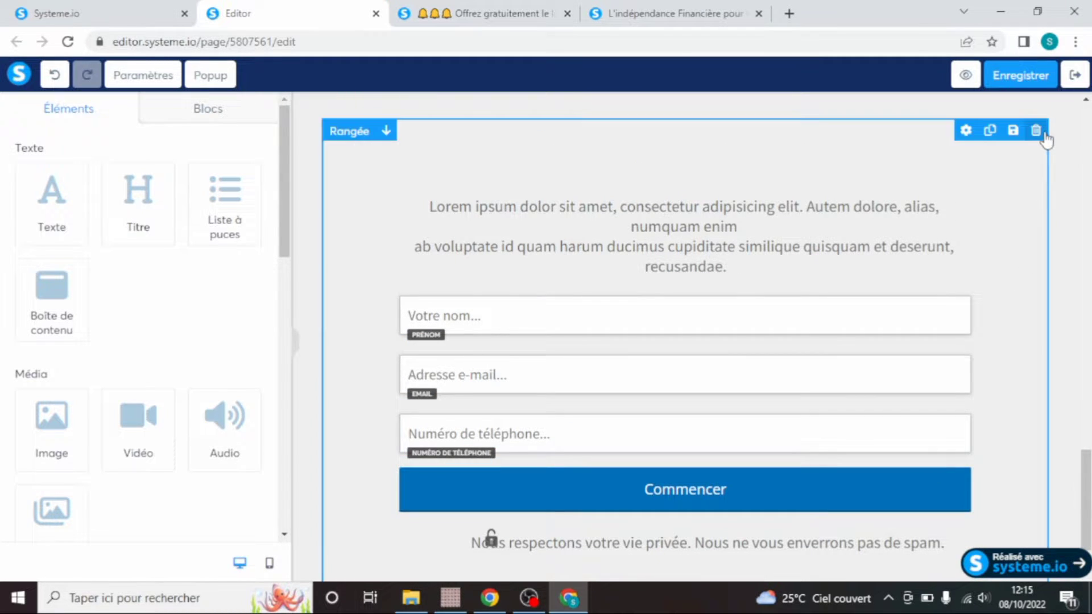
click(1036, 130)
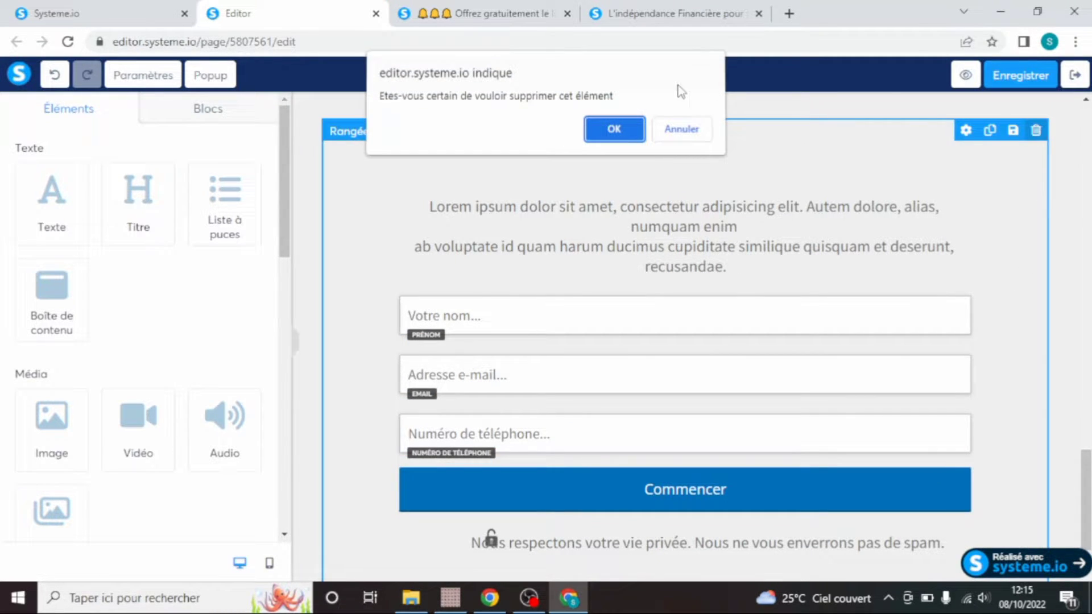
click(613, 137)
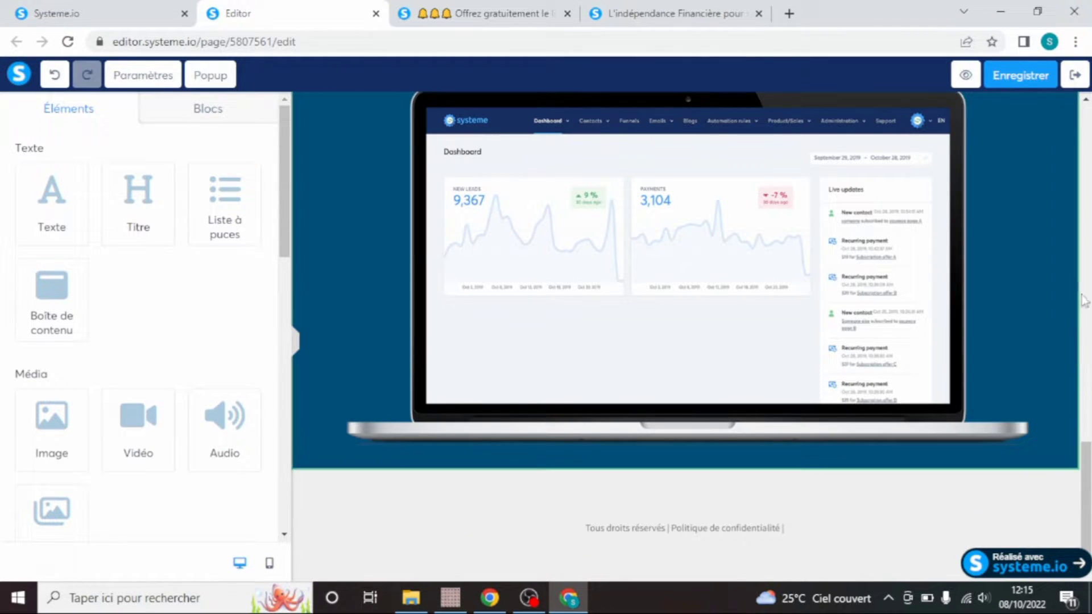
Delete the "Plus de 3000 clients l'utilisent déja" section and the last testimonial row above the footer
drag(1085, 474, 1085, 434)
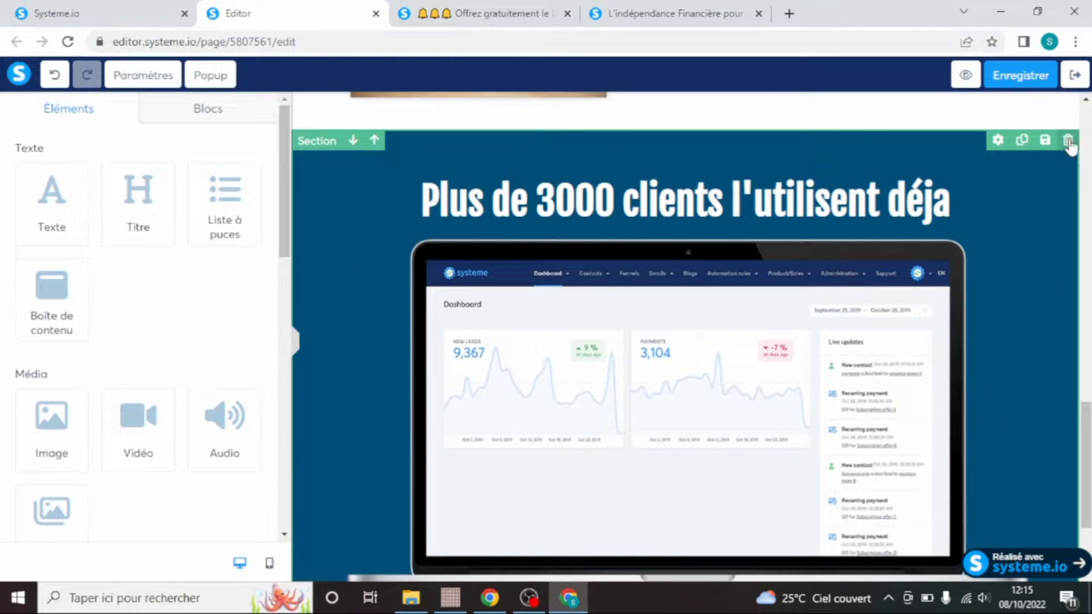
click(1068, 140)
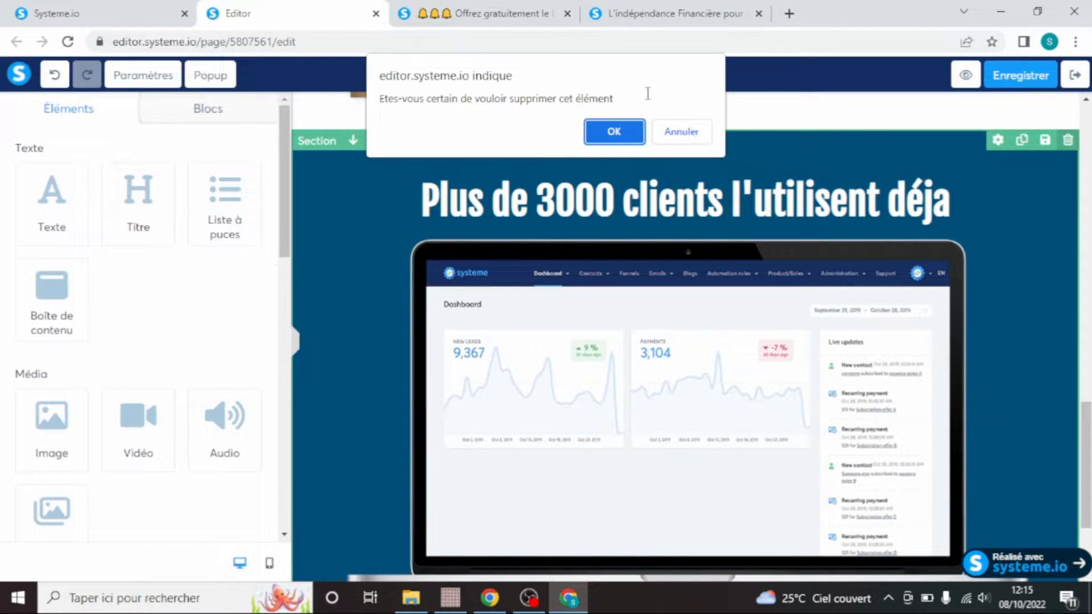
click(621, 133)
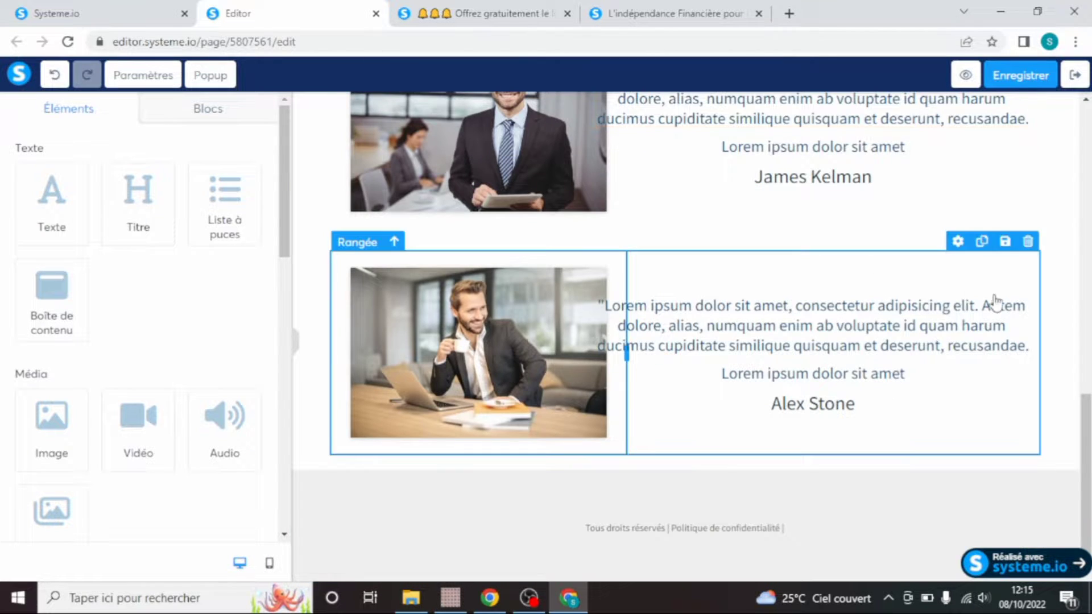
click(1028, 243)
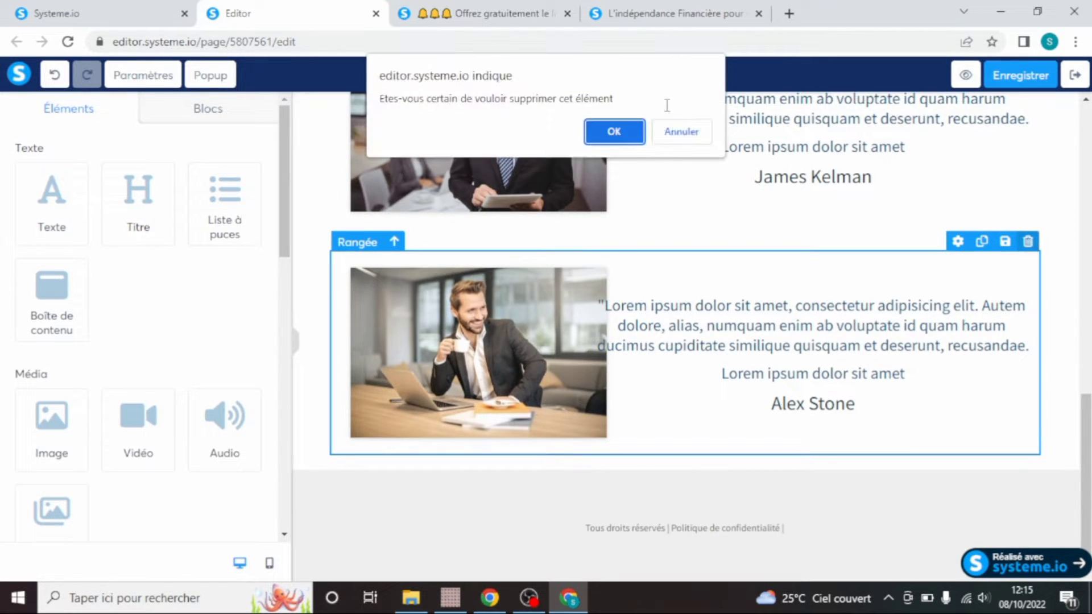
click(614, 130)
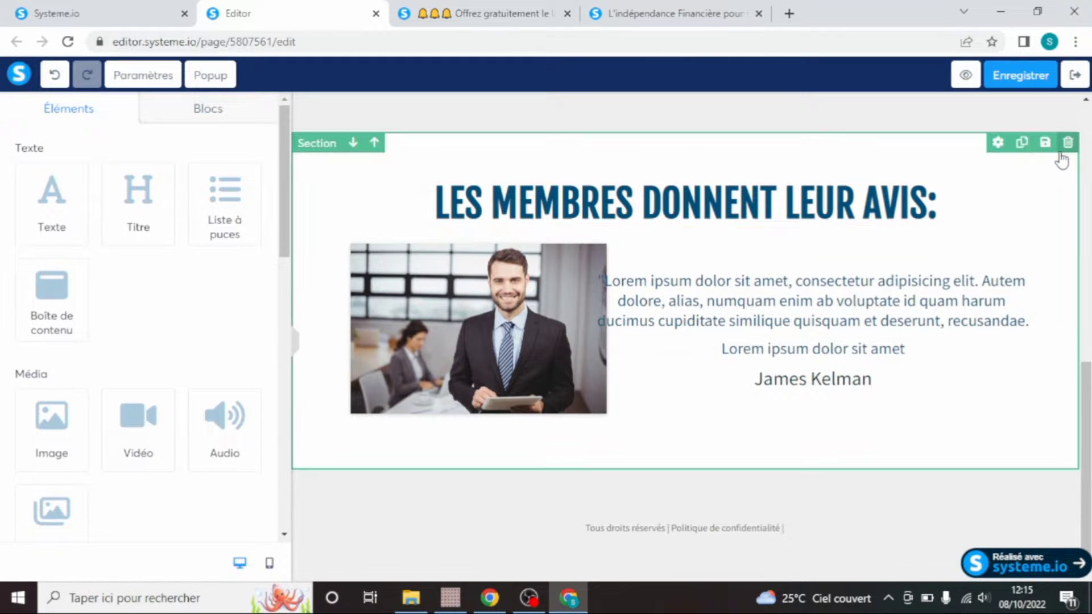
Delete the "Les membres donnent leur avis" testimonial section above the footer and confirm the removal
click(1068, 144)
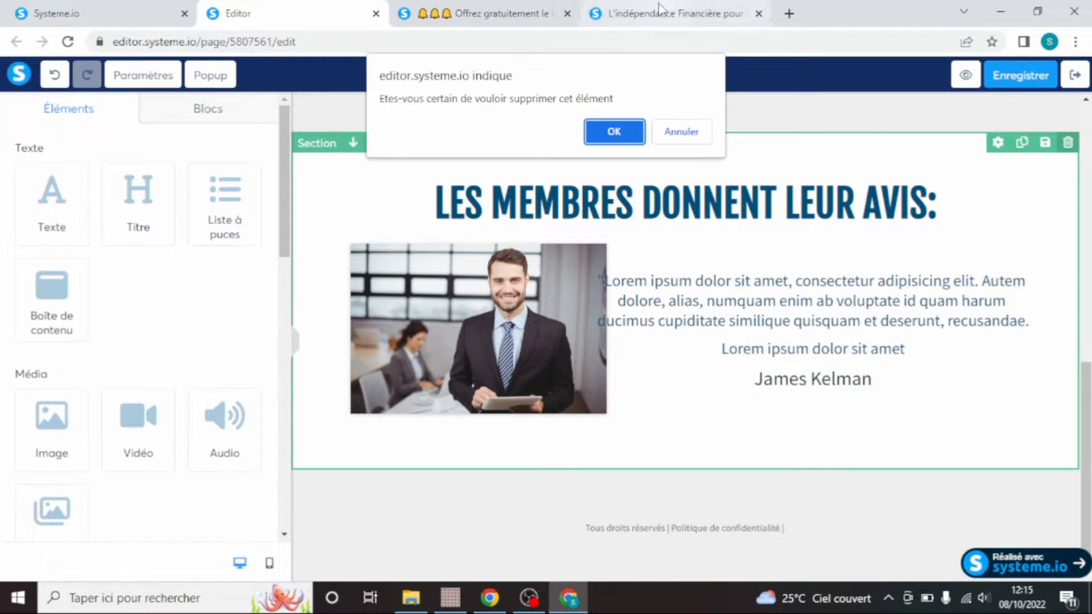
click(614, 131)
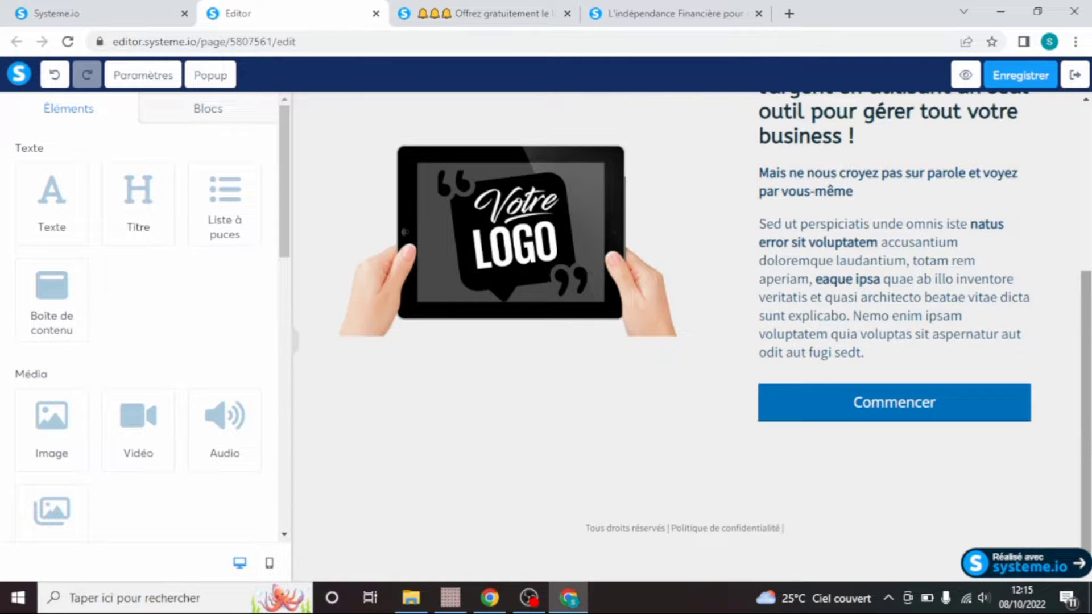
Delete the "Débuter gratuitement" button and the "Votre logo" image from the page header
drag(1090, 524, 1085, 284)
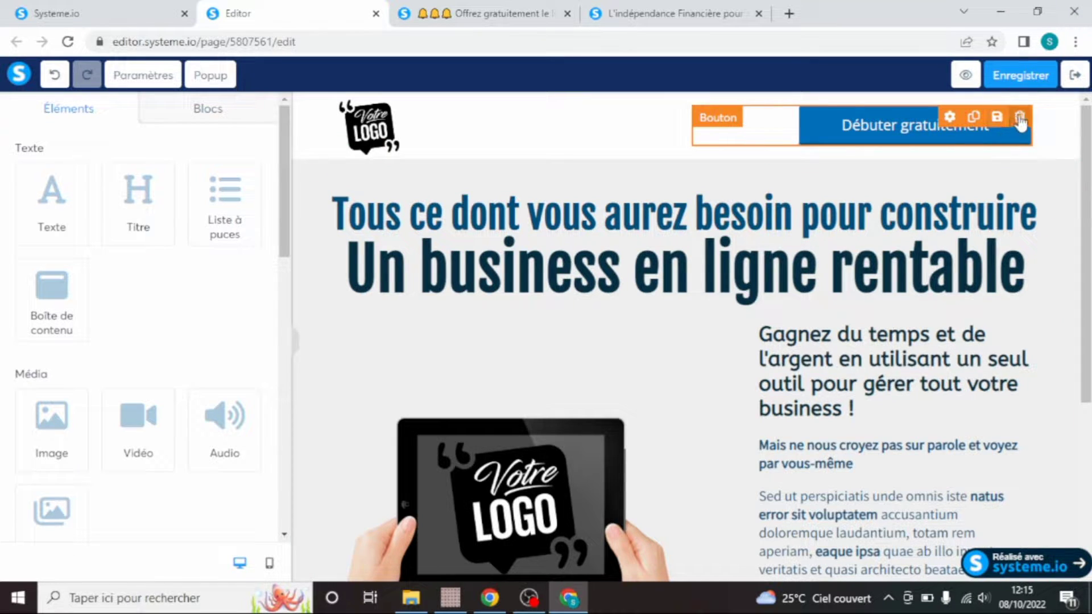
click(1019, 117)
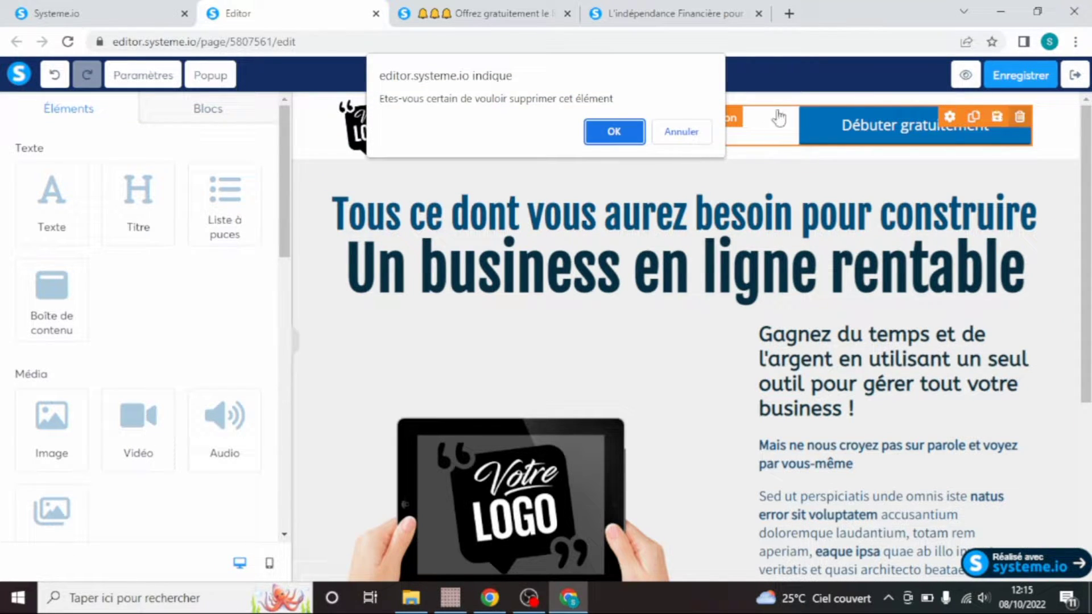
click(614, 131)
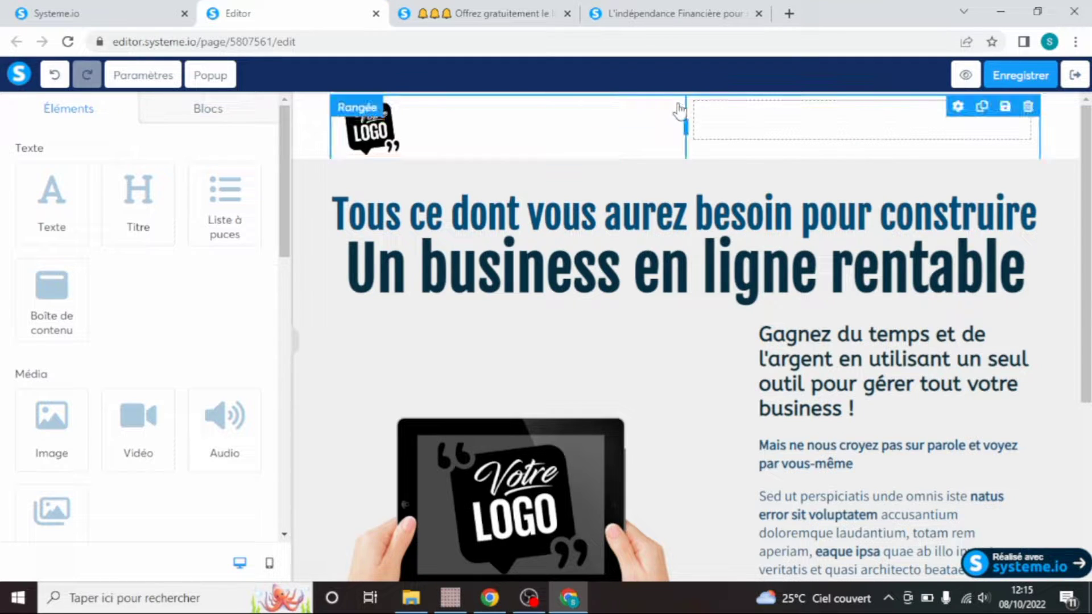
click(666, 112)
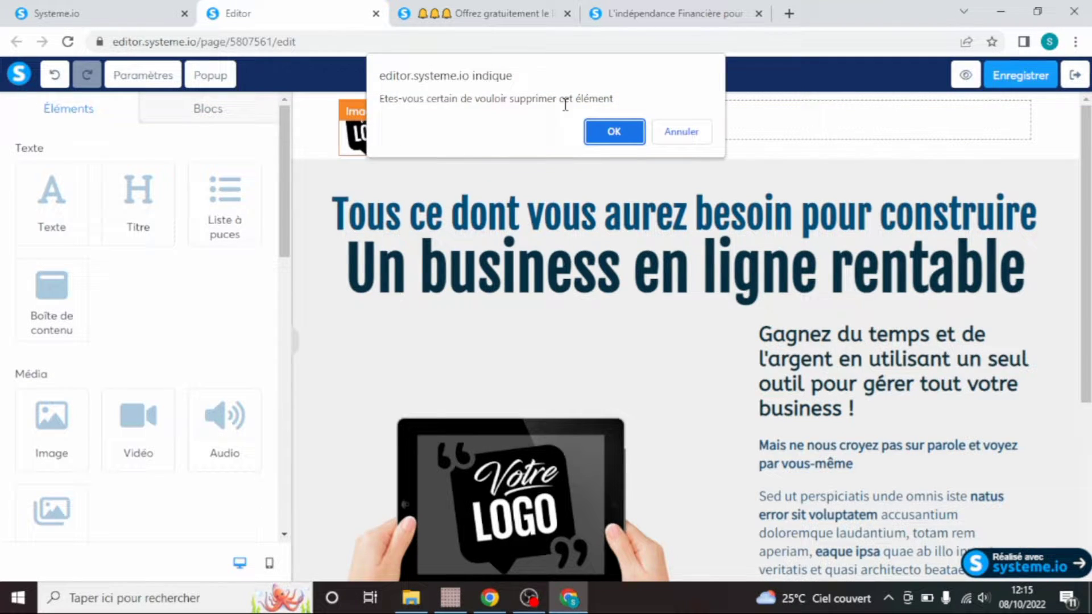
click(613, 135)
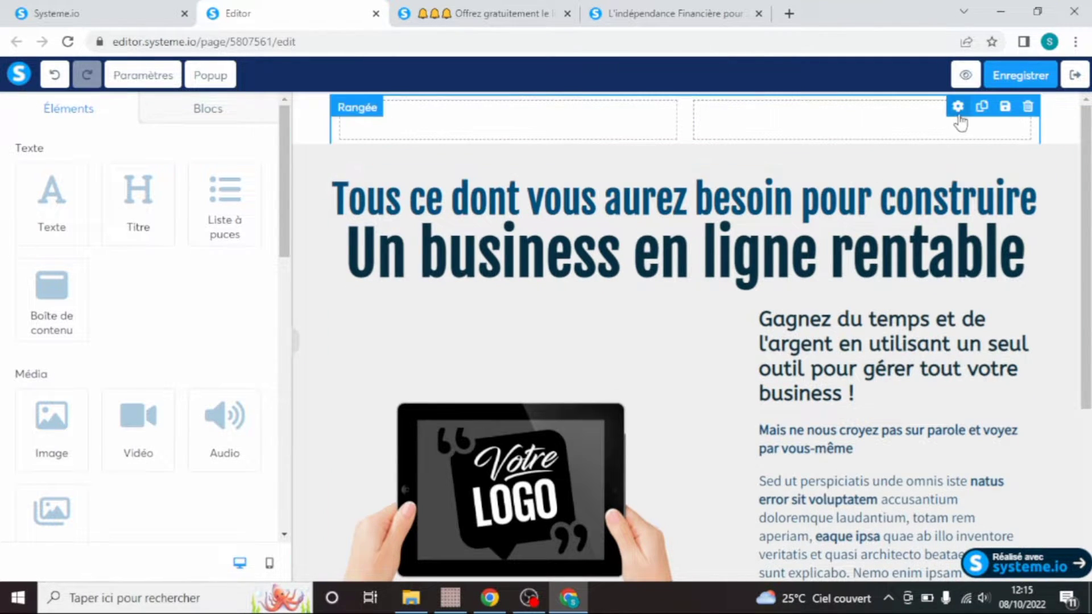
Delete the two empty rows left in the header, along with the empty section that contained them
click(1028, 109)
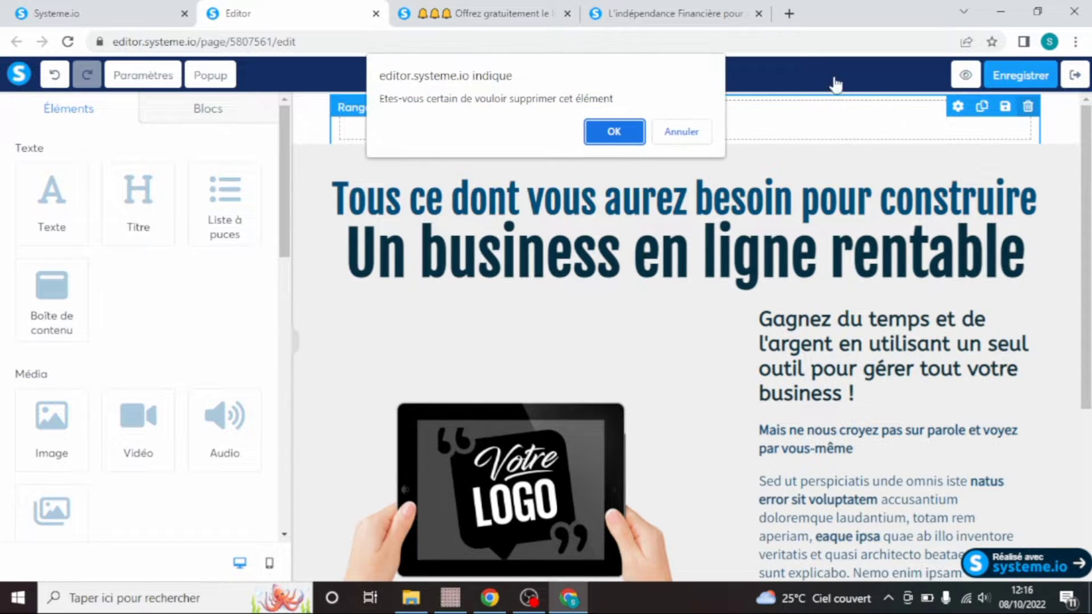
click(613, 134)
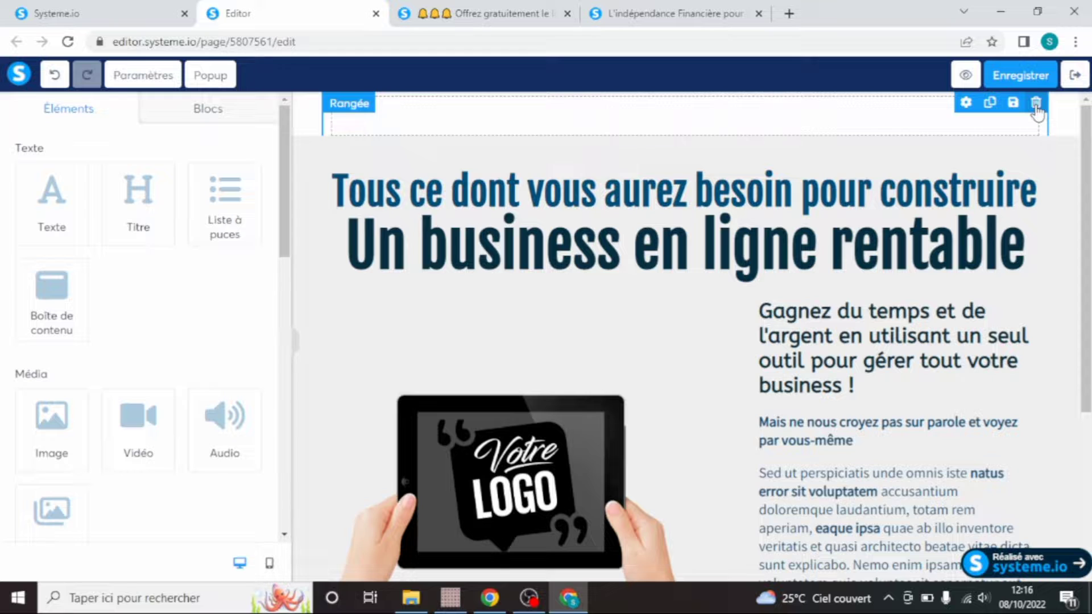
click(1036, 104)
click(615, 128)
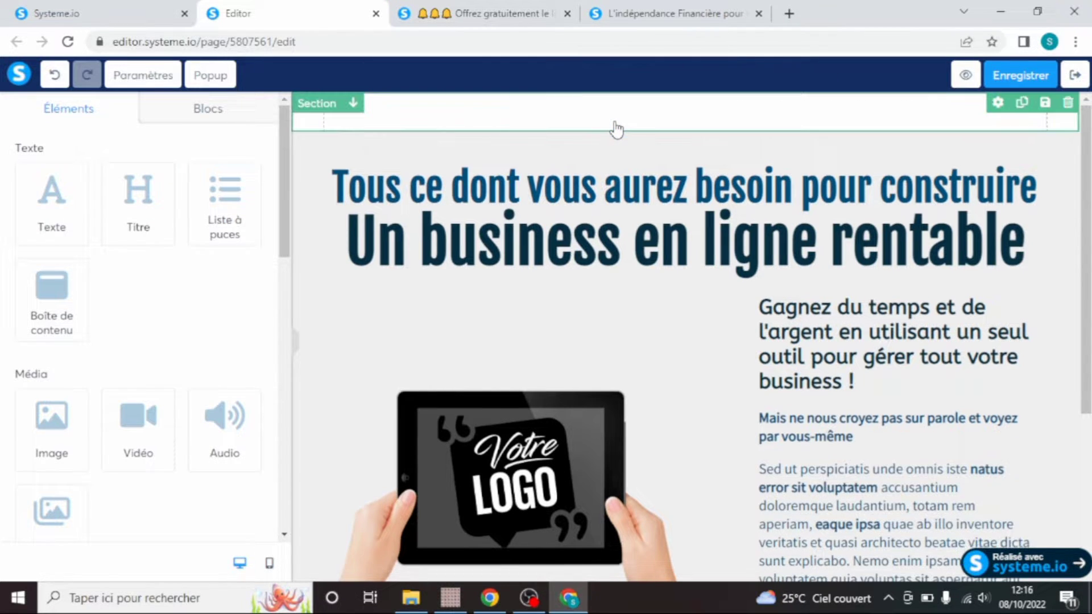
mouse_move(995, 117)
click(1068, 103)
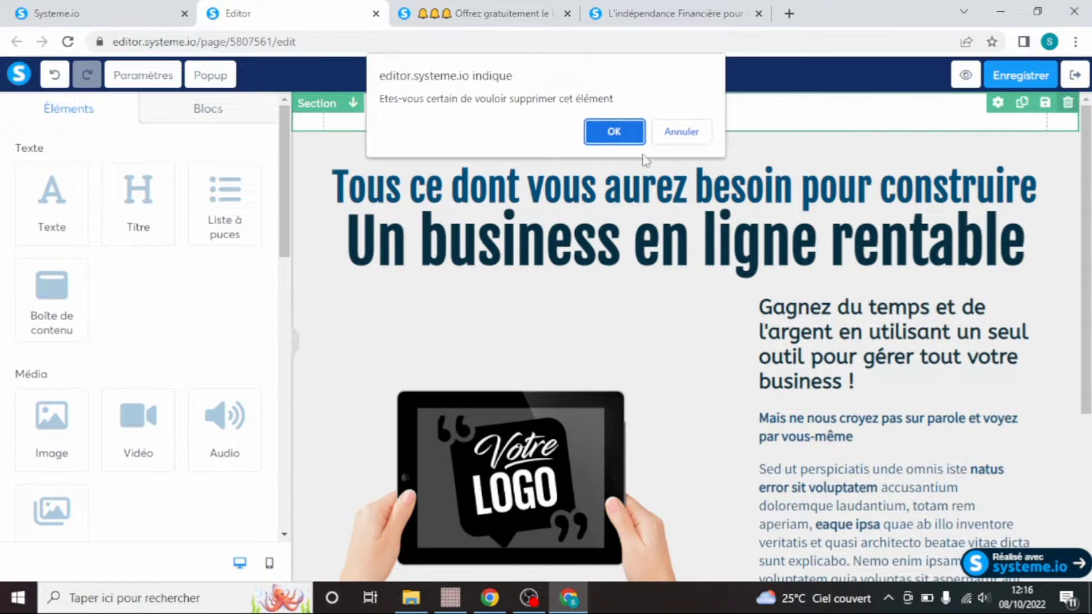
click(611, 136)
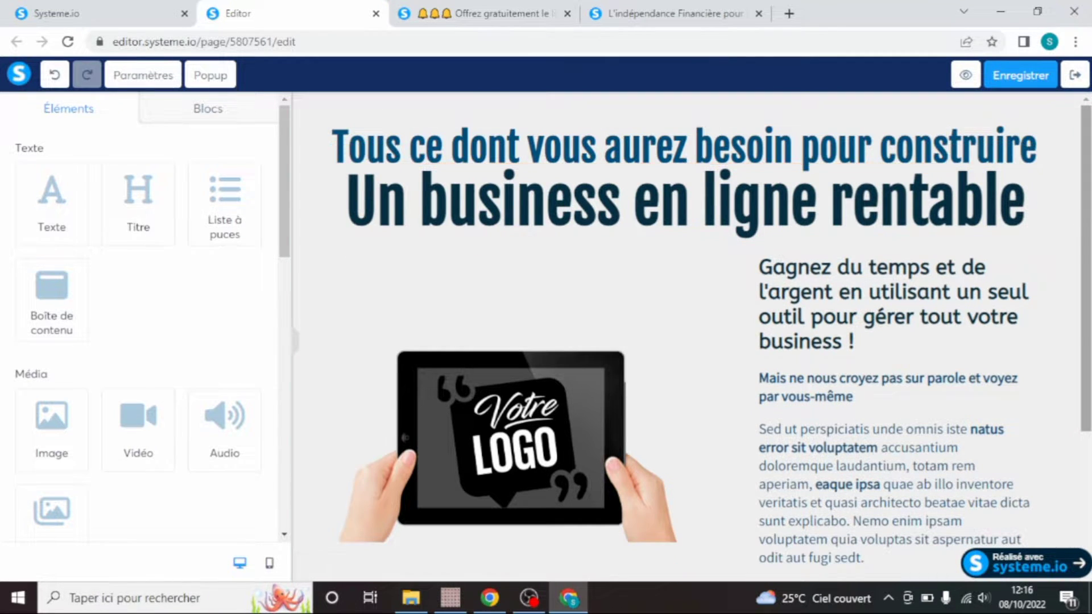
Switch to the other Chrome window and copy the "Ebook gratuit en français" text above the finished page's title
drag(1085, 235, 1084, 182)
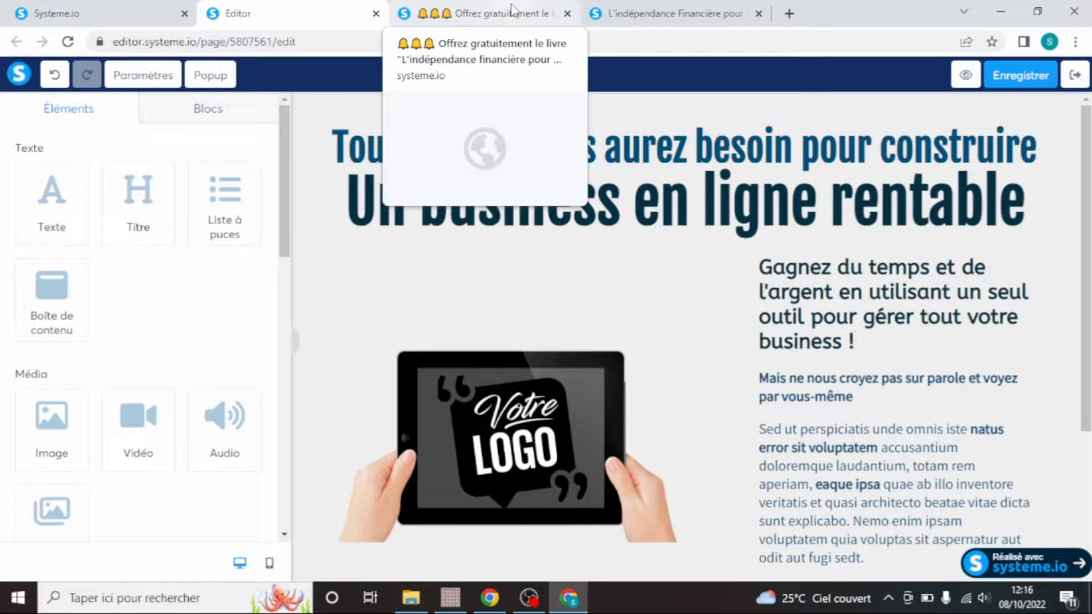
mouse_move(498, 595)
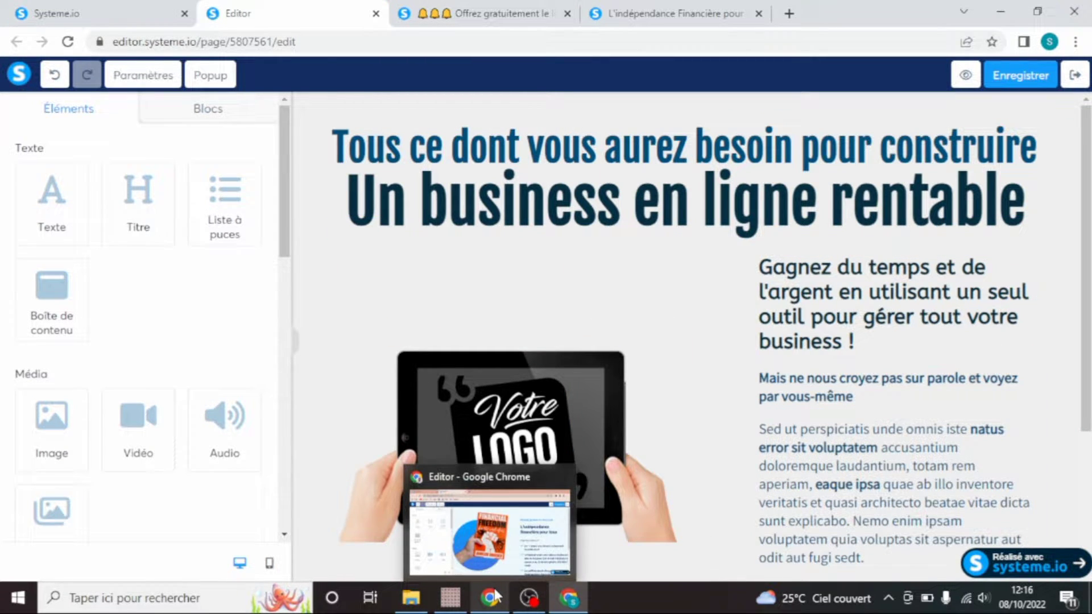
click(496, 594)
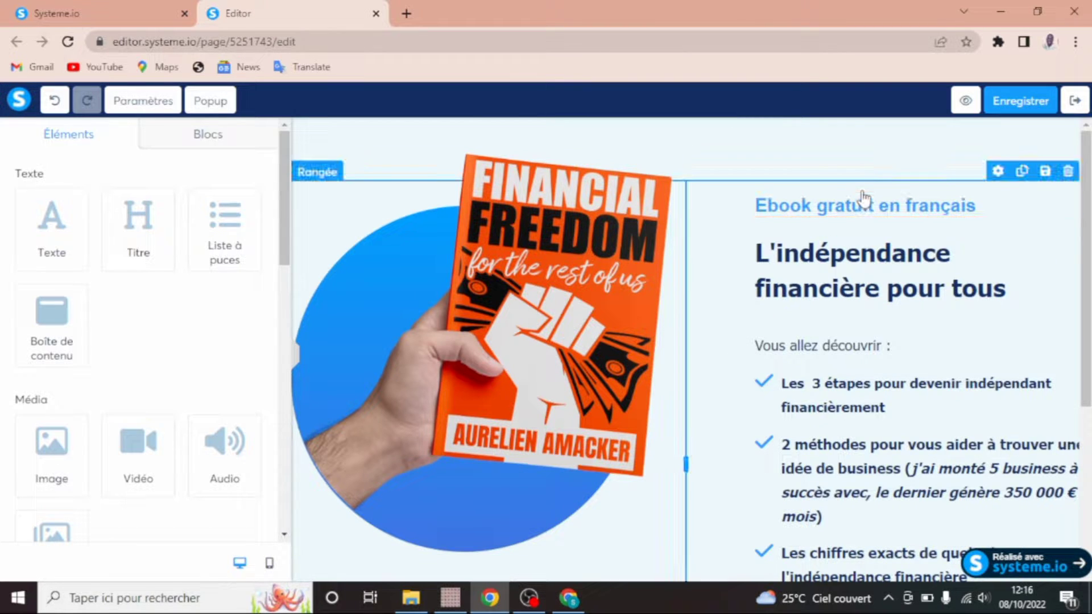
click(882, 214)
click(882, 215)
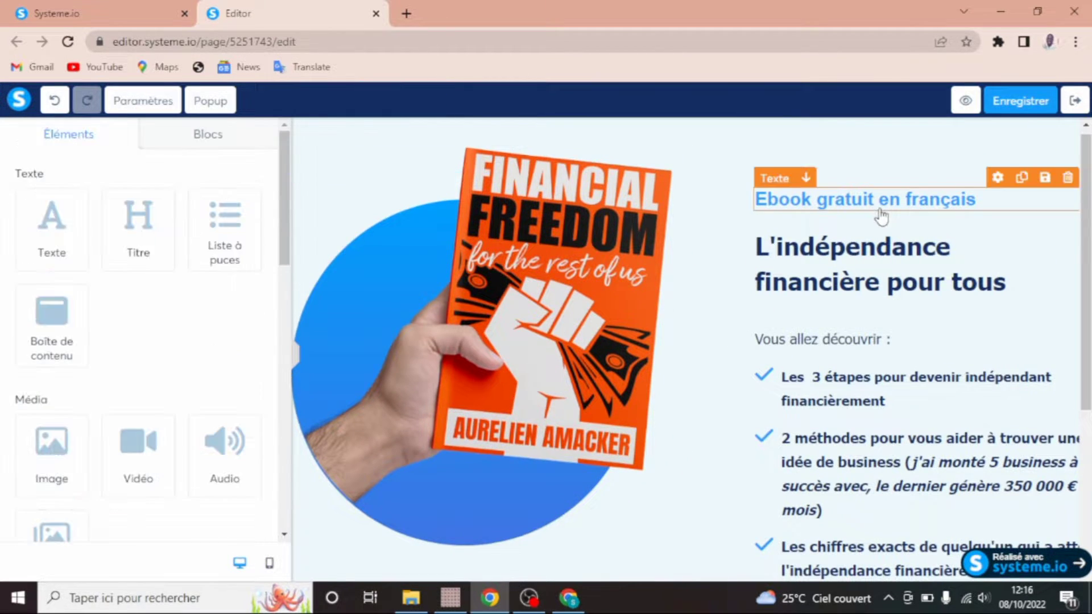
click(975, 204)
drag(978, 199, 911, 202)
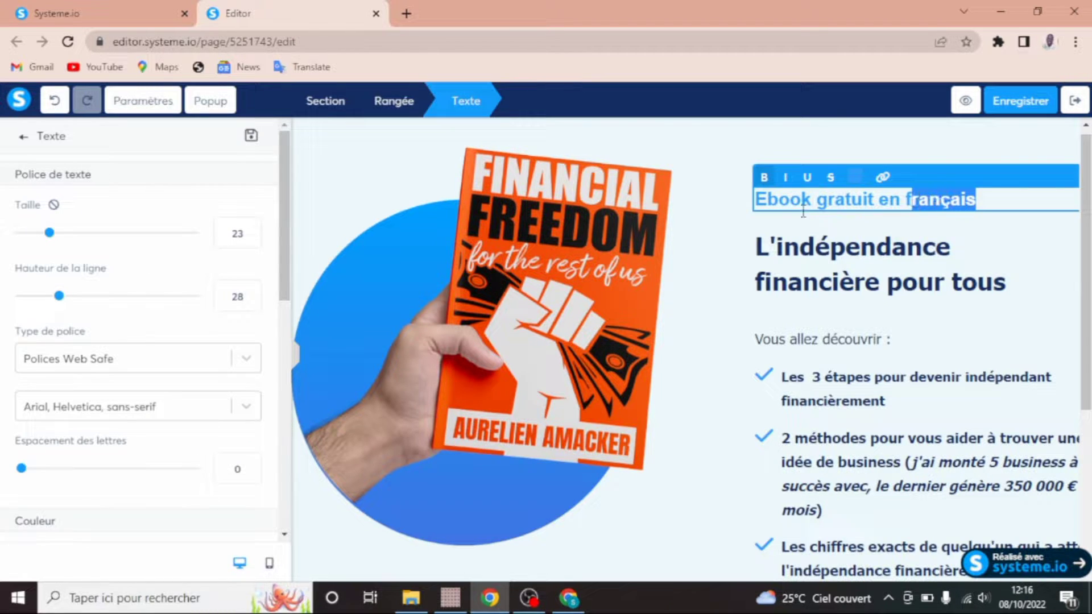
drag(777, 196, 760, 205)
key(ctrl+c)
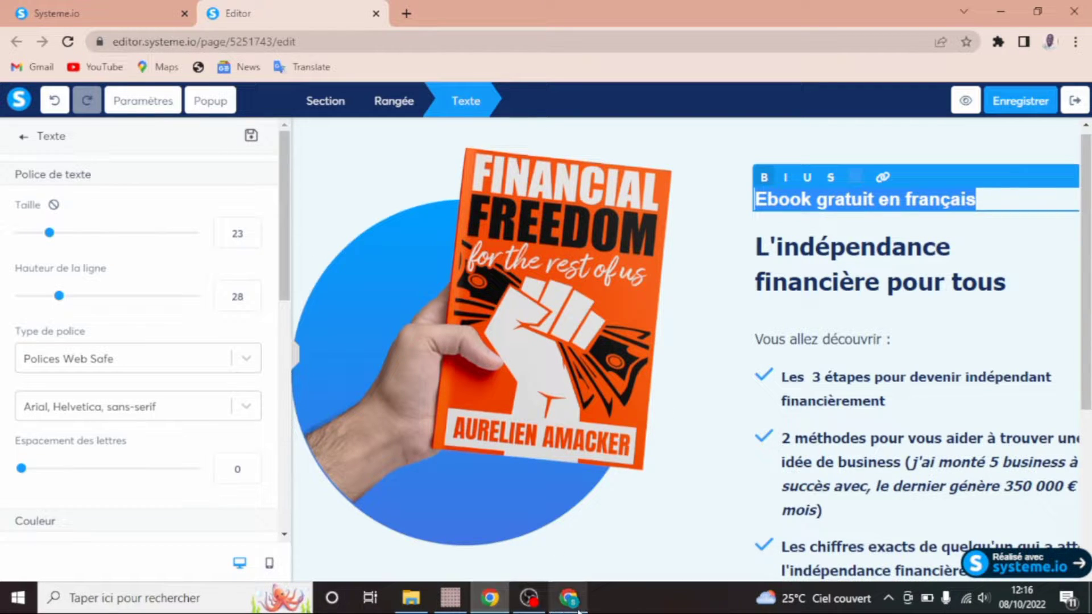
Return to the template's Chrome window and replace the headline "Tous ce dont vous aurez besoin pour construire" with "Ebook gratuit en français"
mouse_move(581, 611)
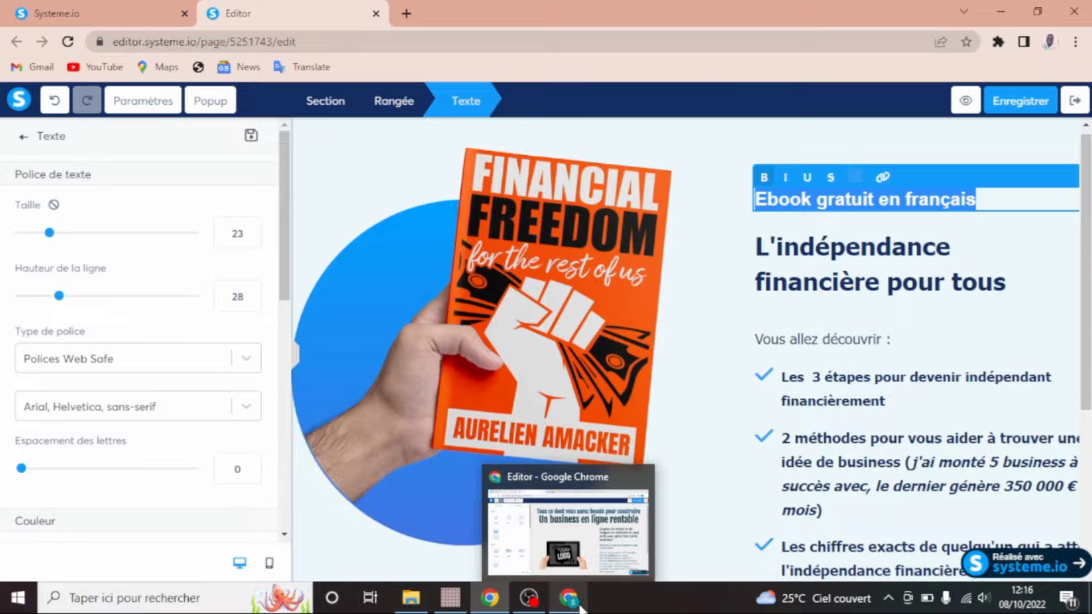
click(579, 565)
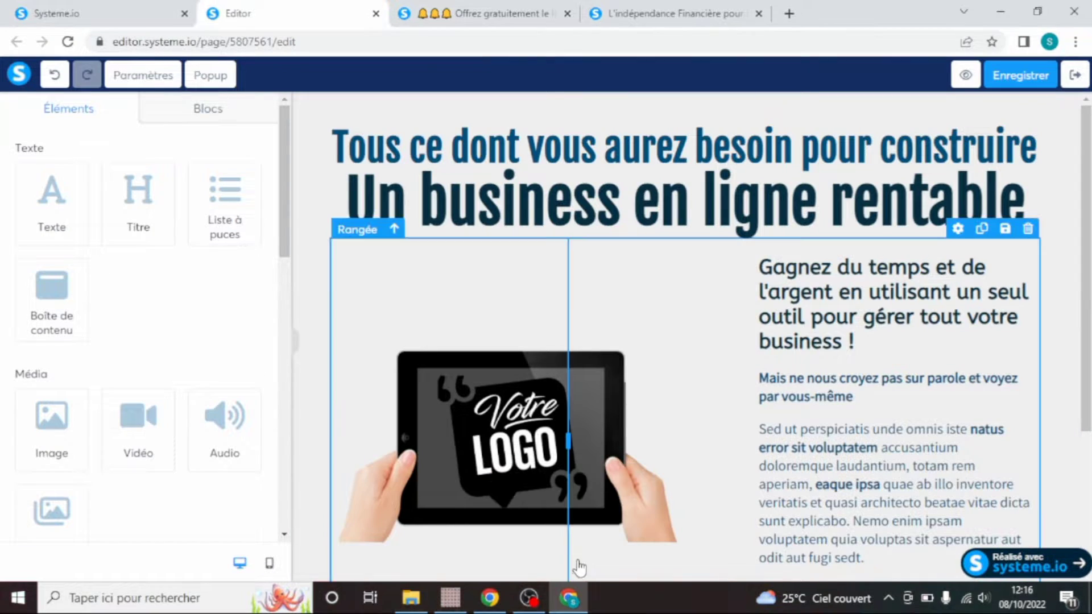
click(689, 138)
double_click(687, 139)
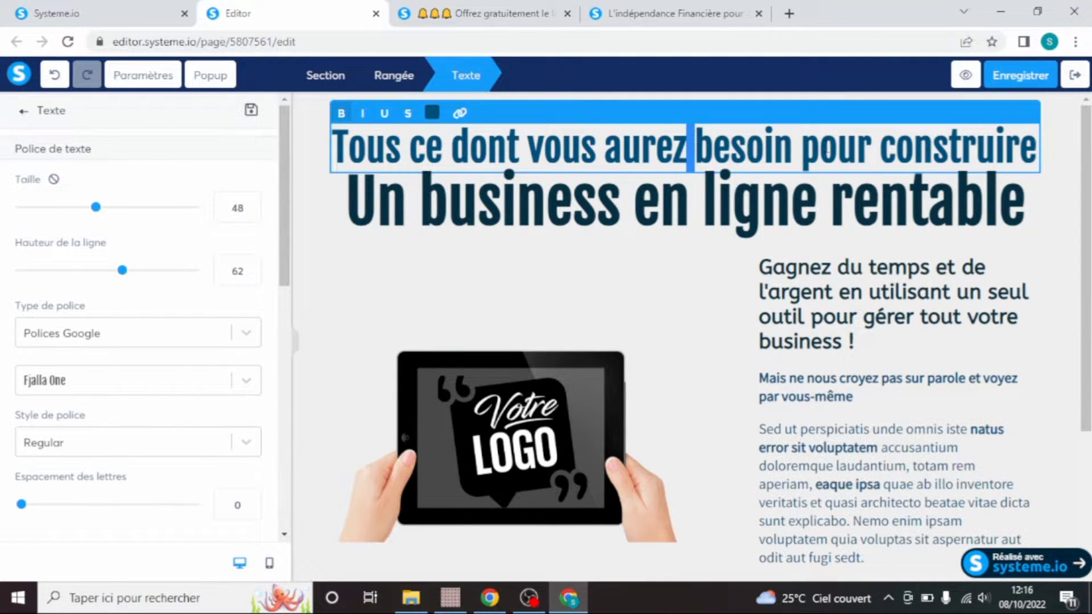
click(1037, 147)
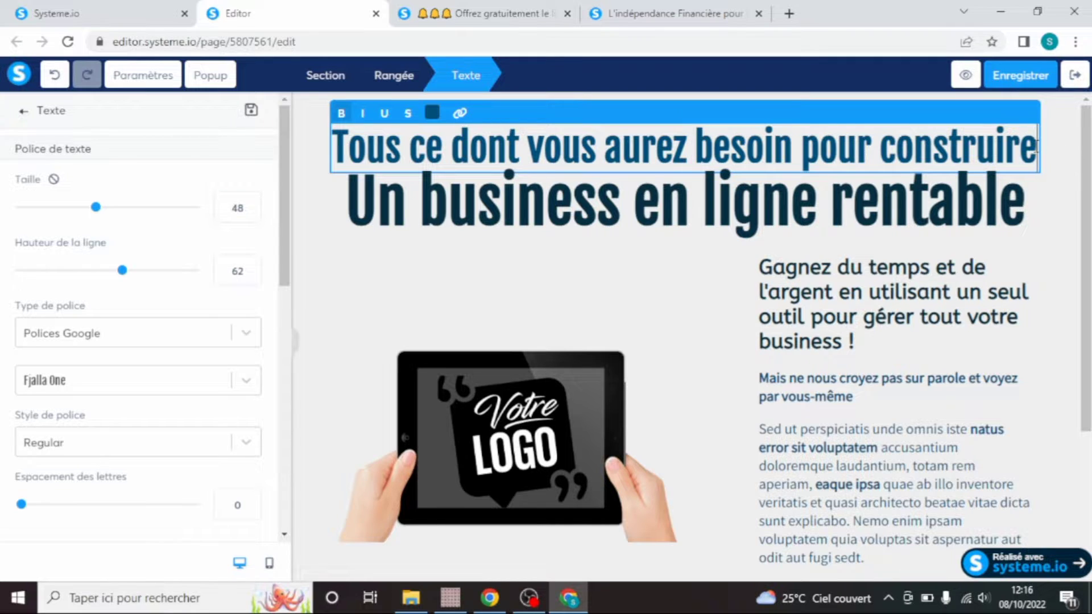
drag(1037, 147, 362, 149)
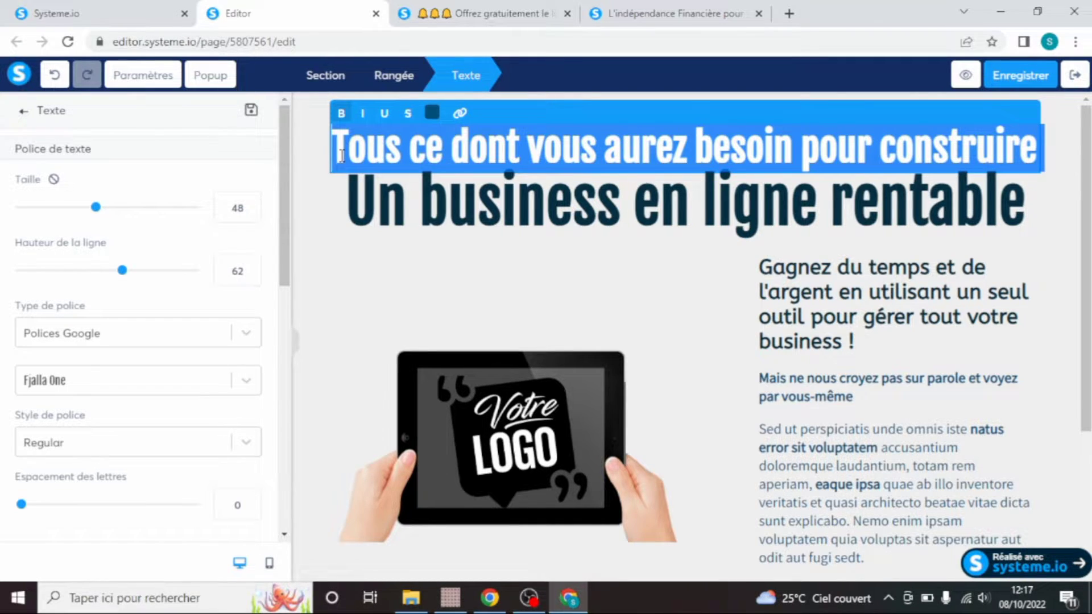
key(ctrl+v)
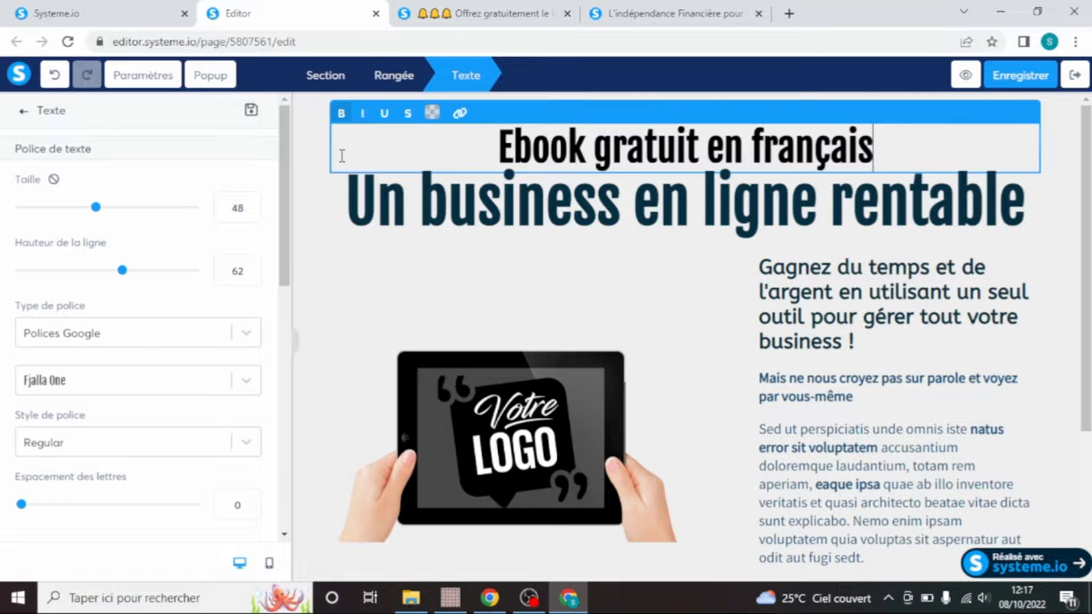
click(548, 202)
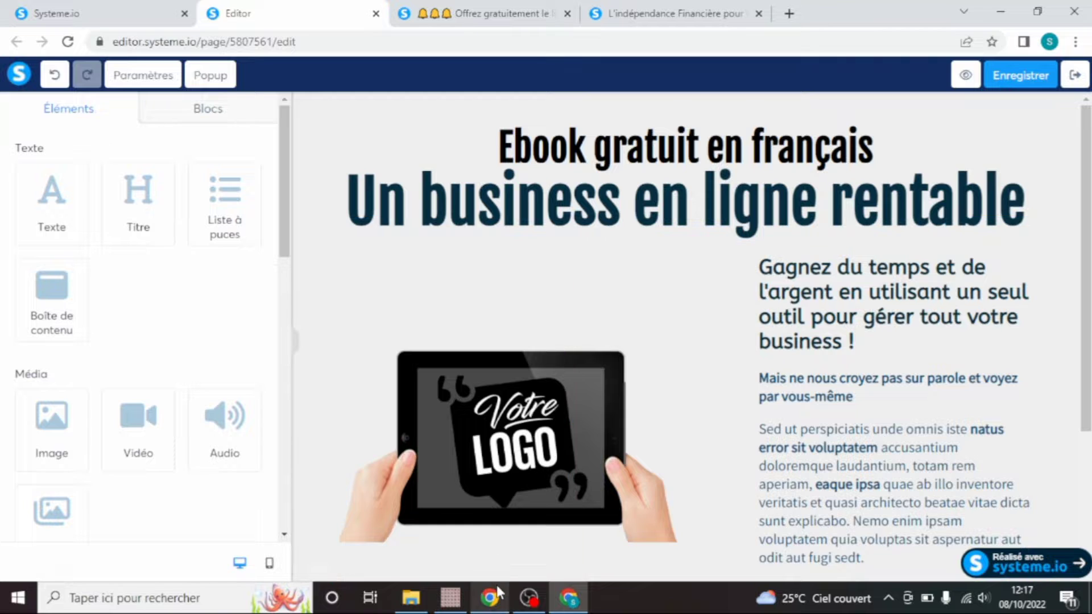
Review the book cover, title and bullet points on the affiliate book's public page, and return to the template editor
mouse_move(489, 611)
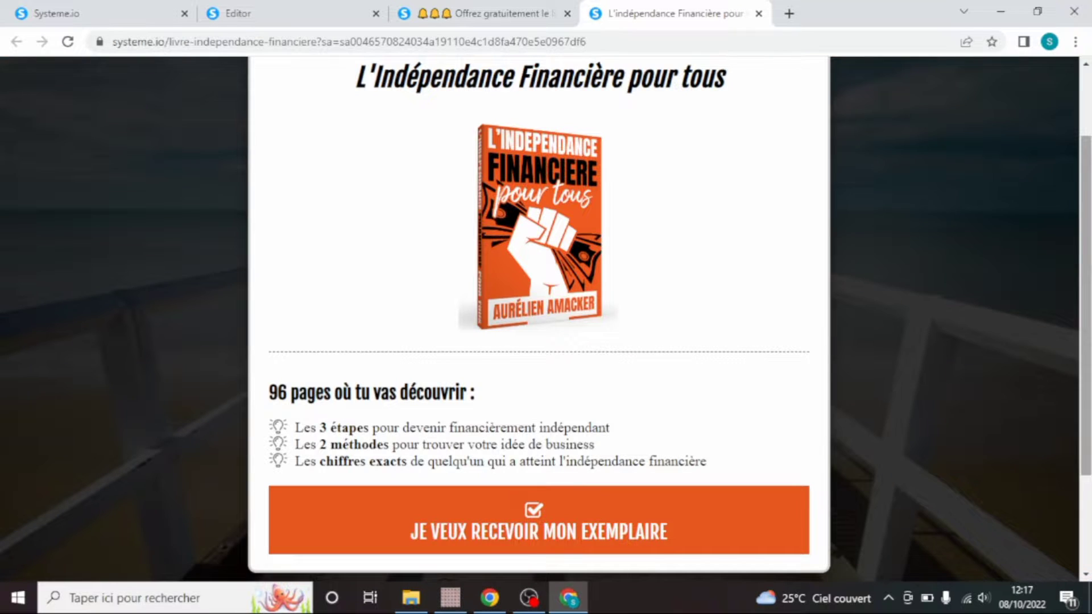
scroll(1079, 239, up, 1)
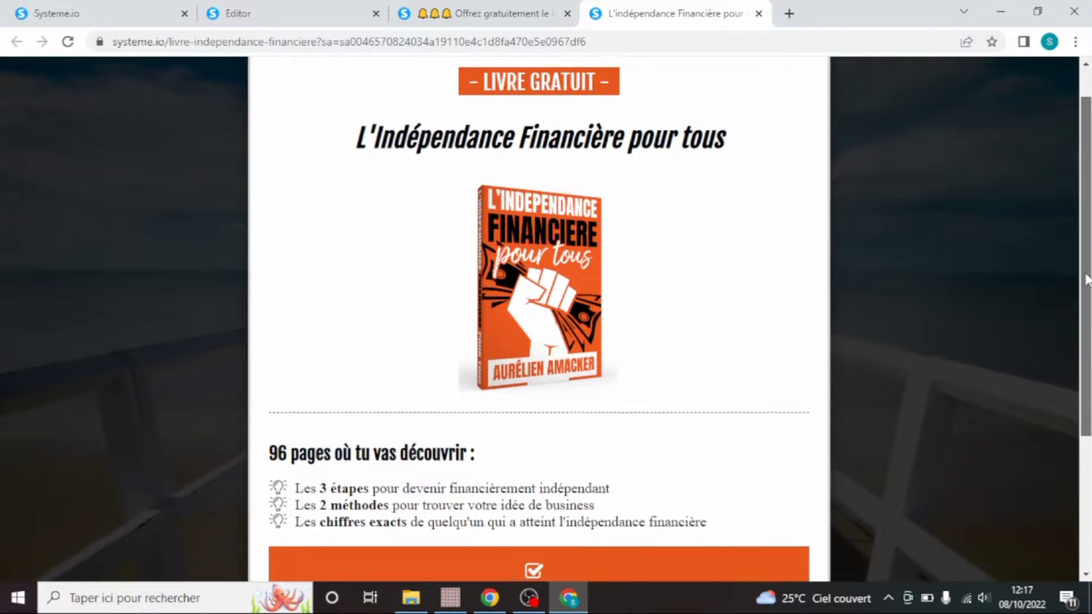
drag(1085, 274, 1086, 276)
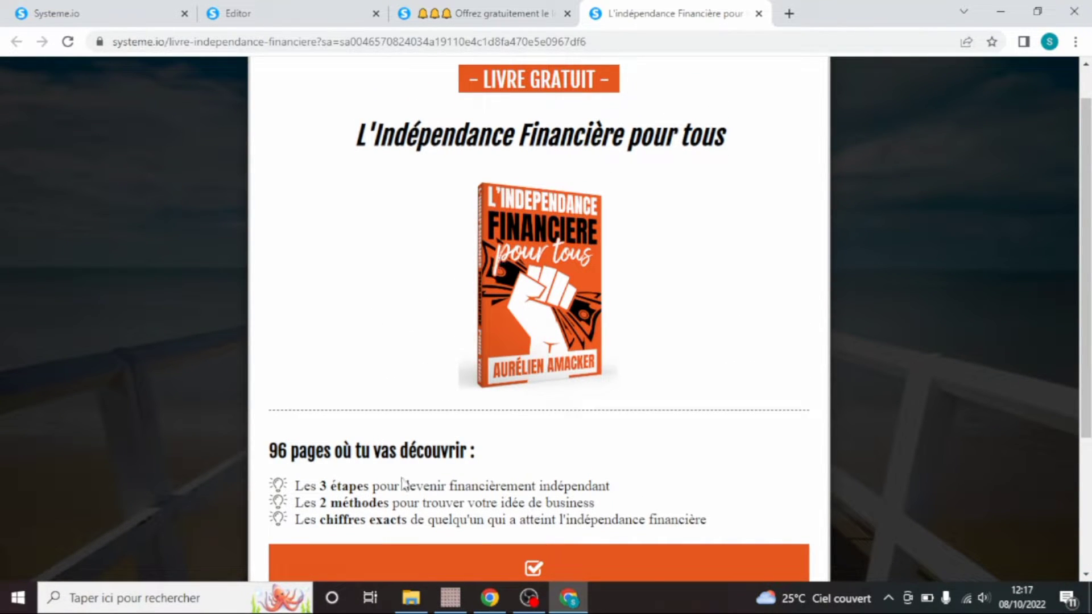
click(260, 9)
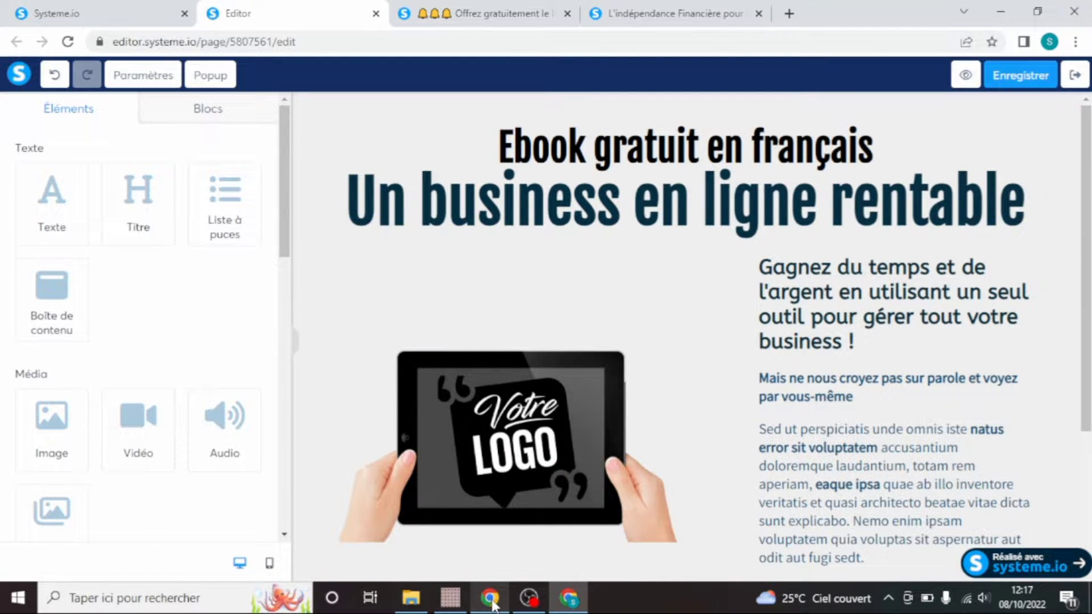
Switch to the finished page in the other Chrome window and copy its "L'indépendance financière pour tous" title
mouse_move(492, 602)
click(487, 560)
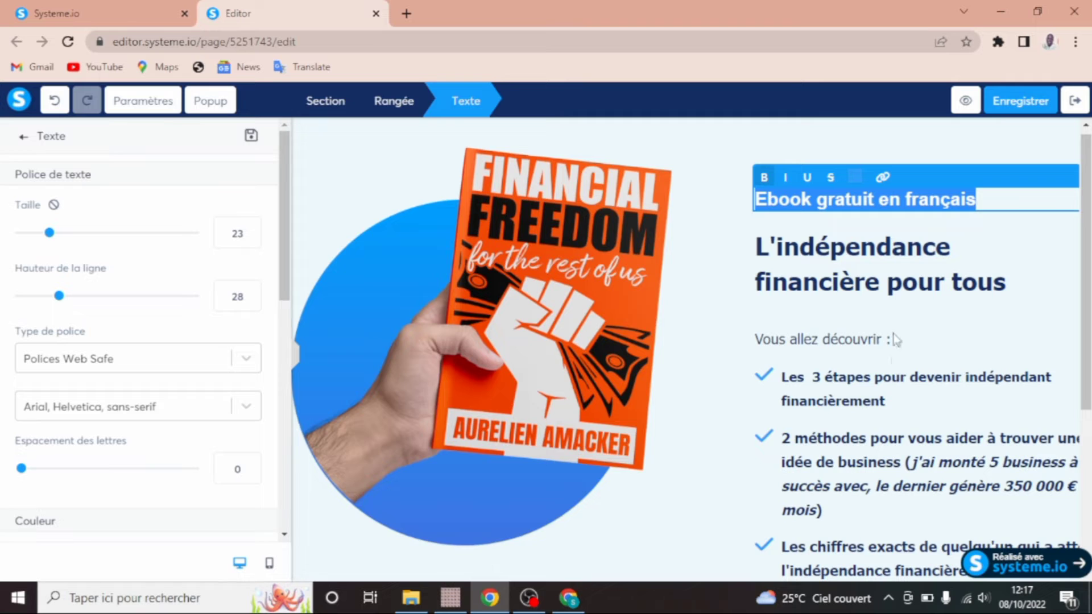
click(887, 290)
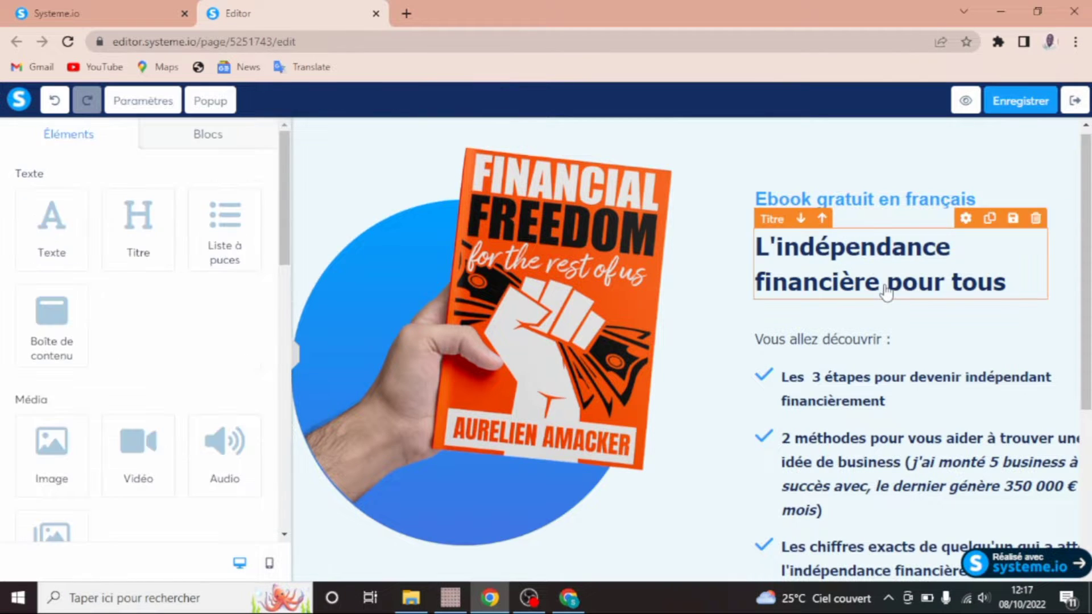
double_click(999, 283)
click(1007, 283)
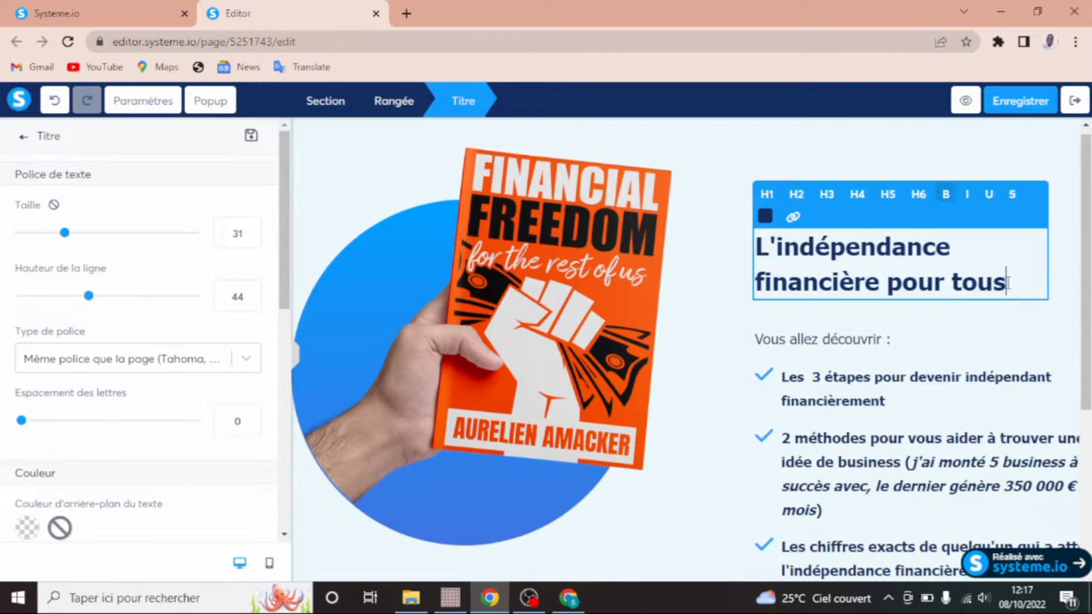
drag(1007, 283, 748, 264)
key(ctrl+c)
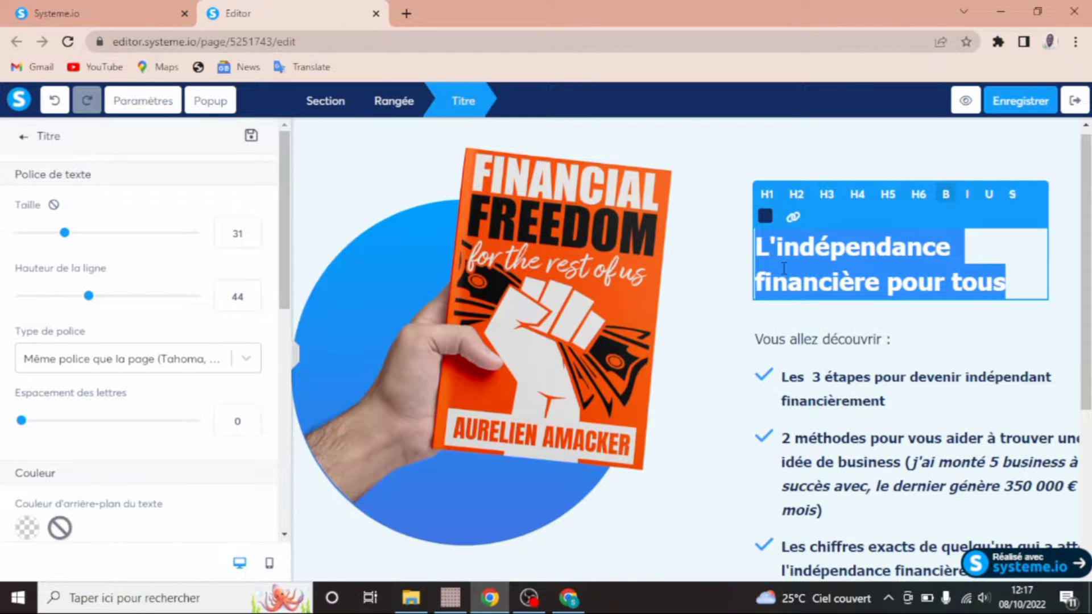
Return to the template's Chrome window and replace the headline "Un business en ligne rentable" with "L'indépendance financière pour tous"
click(570, 600)
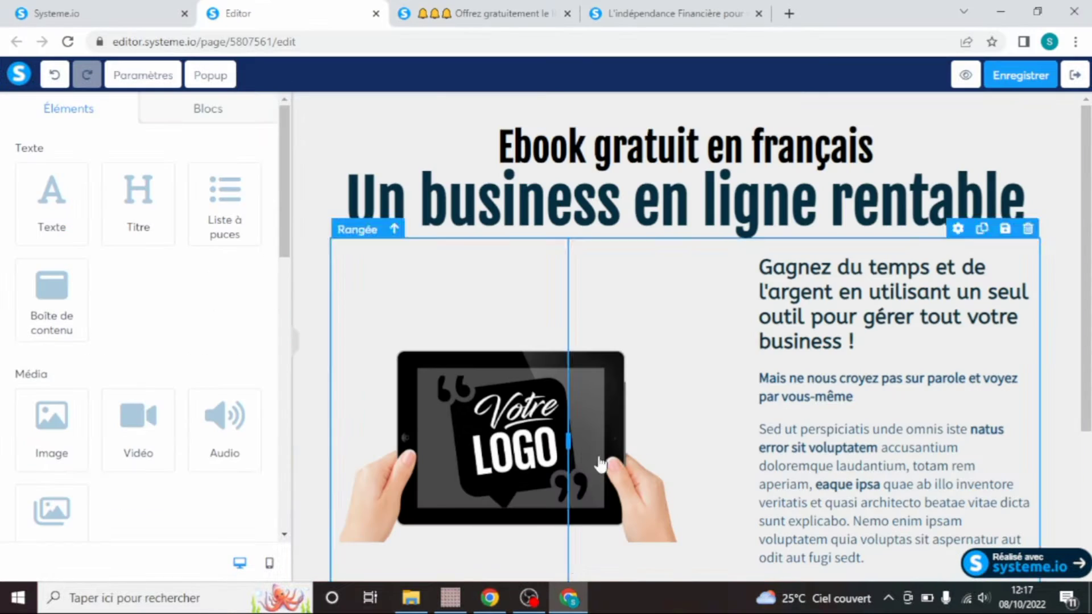
click(623, 200)
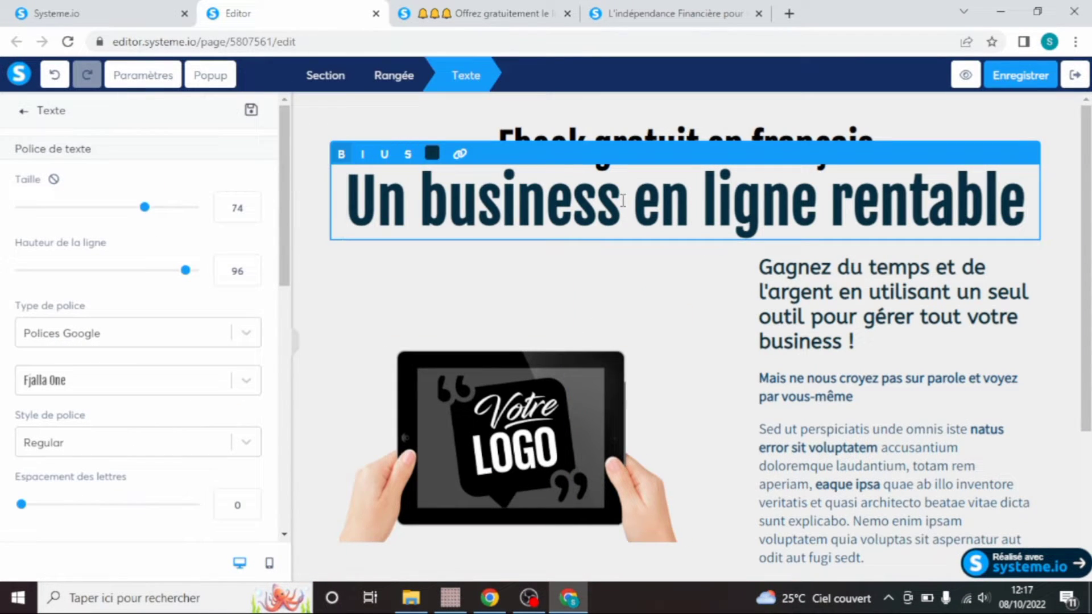
double_click(623, 200)
drag(1026, 196, 353, 188)
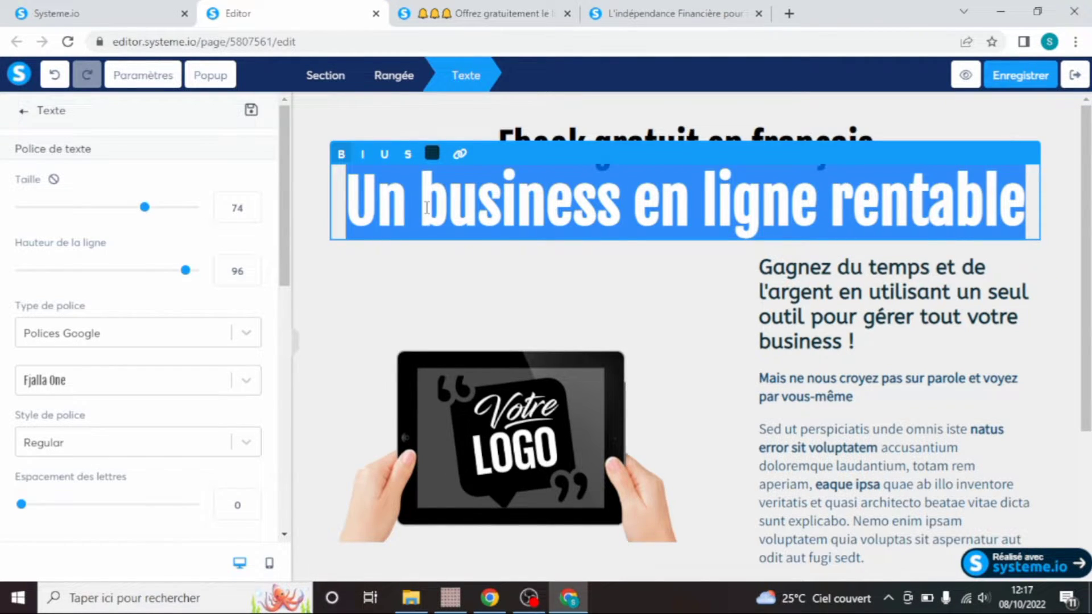
key(ctrl+v)
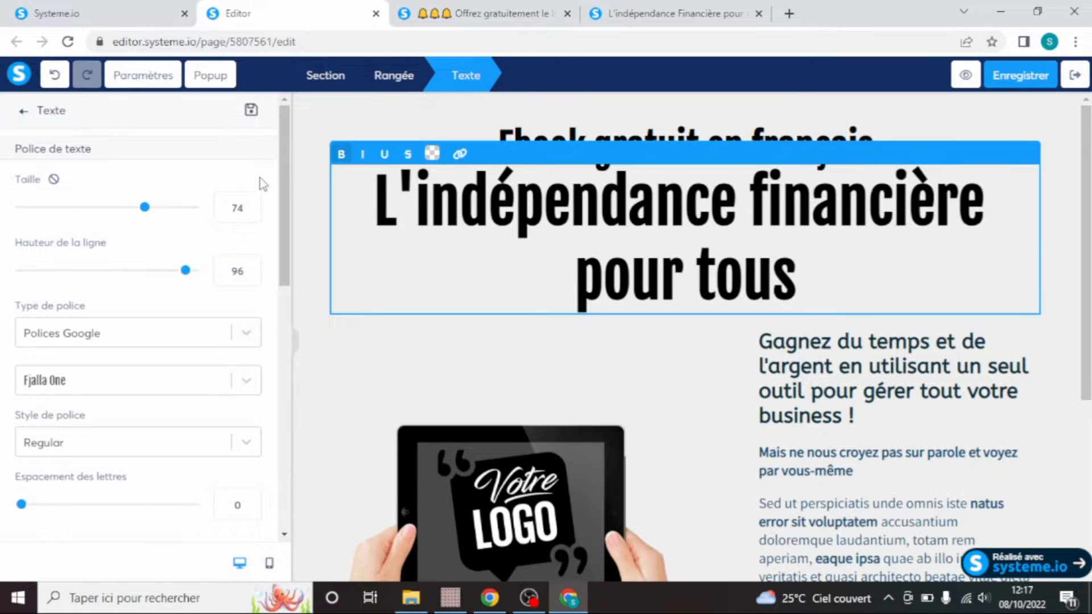
Set the "L'indépendance financière pour tous" title's font size to 54 and its line height to 76
drag(144, 207, 108, 206)
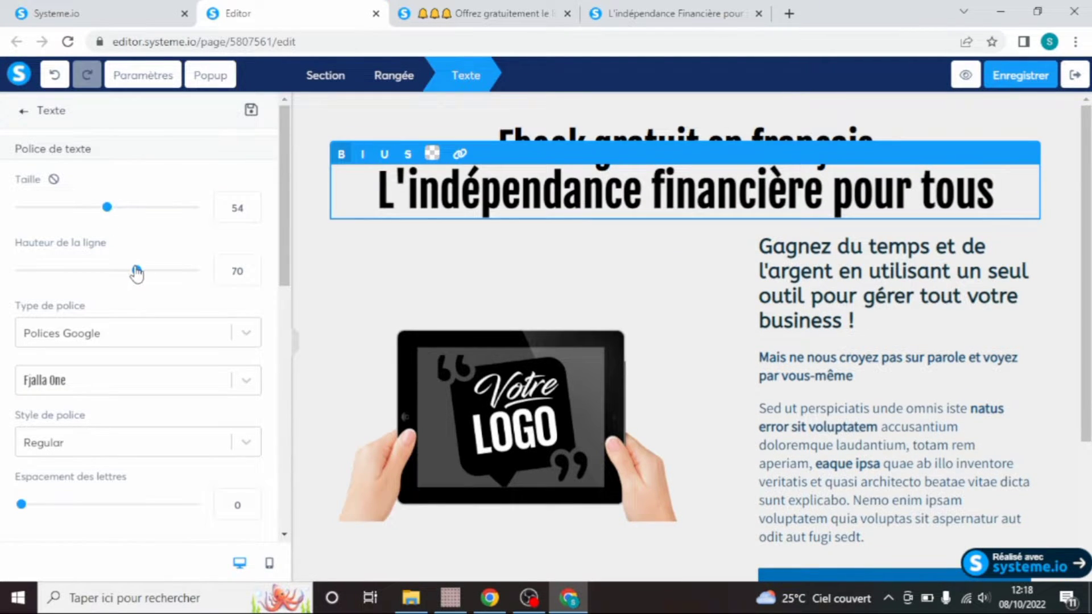
mouse_move(137, 272)
mouse_down()
mouse_move(125, 273)
mouse_move(150, 273)
mouse_up()
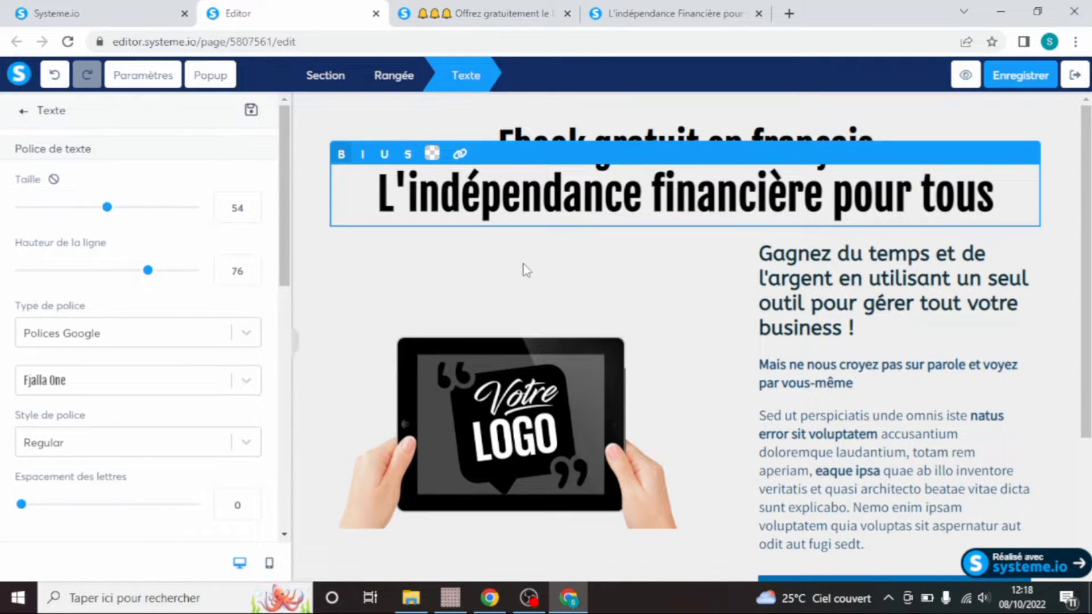
click(524, 281)
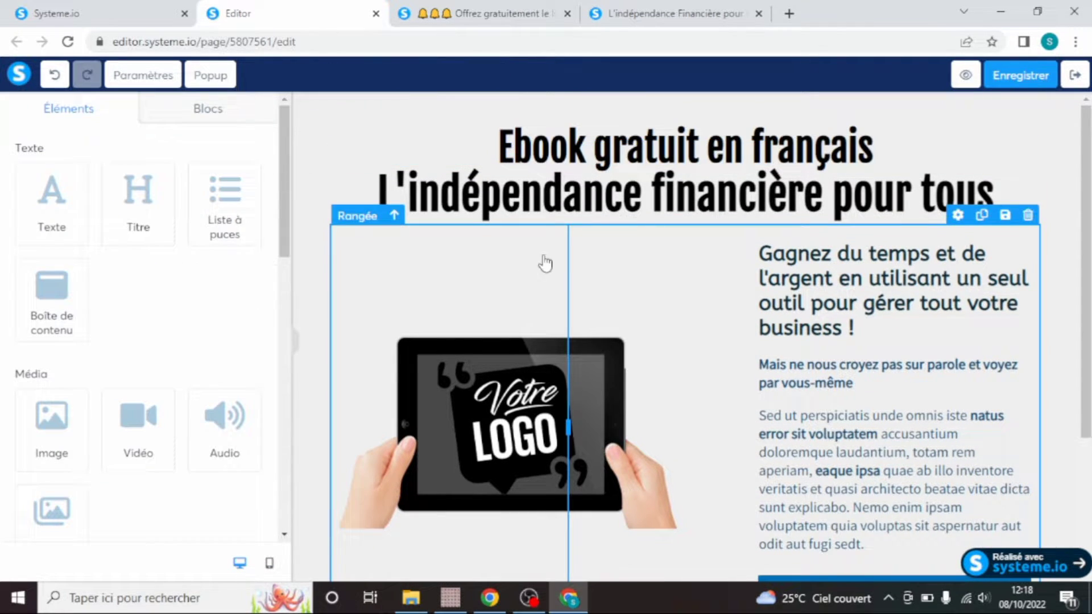
Shift the "L'indépendance financière pour tous" title by setting its right margin to -268, bottom margin to 2 and left margin to -53
click(613, 188)
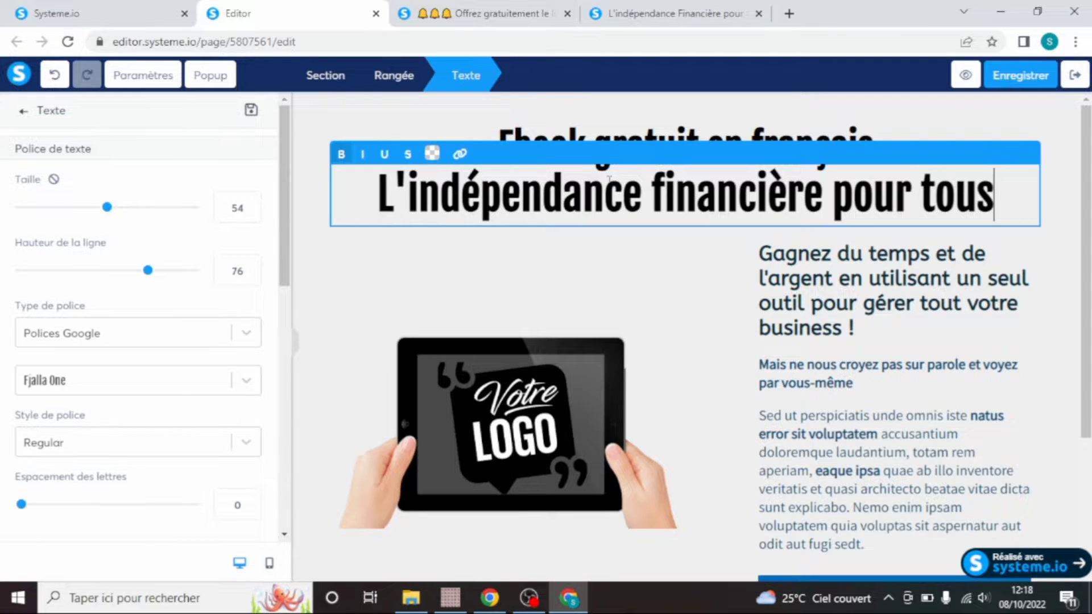
drag(284, 187, 299, 337)
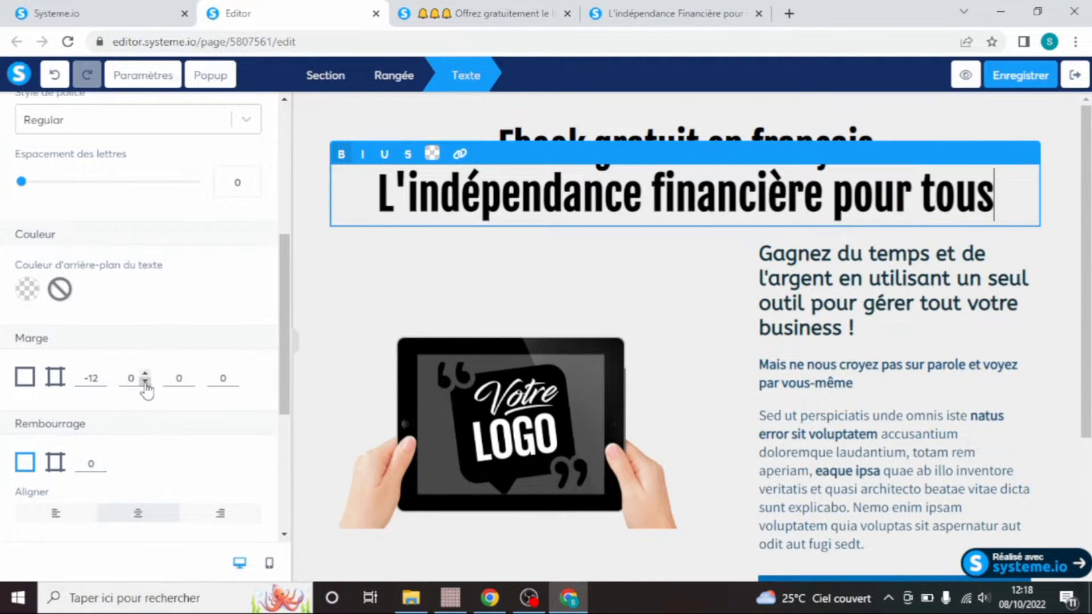
click(145, 381)
click(145, 382)
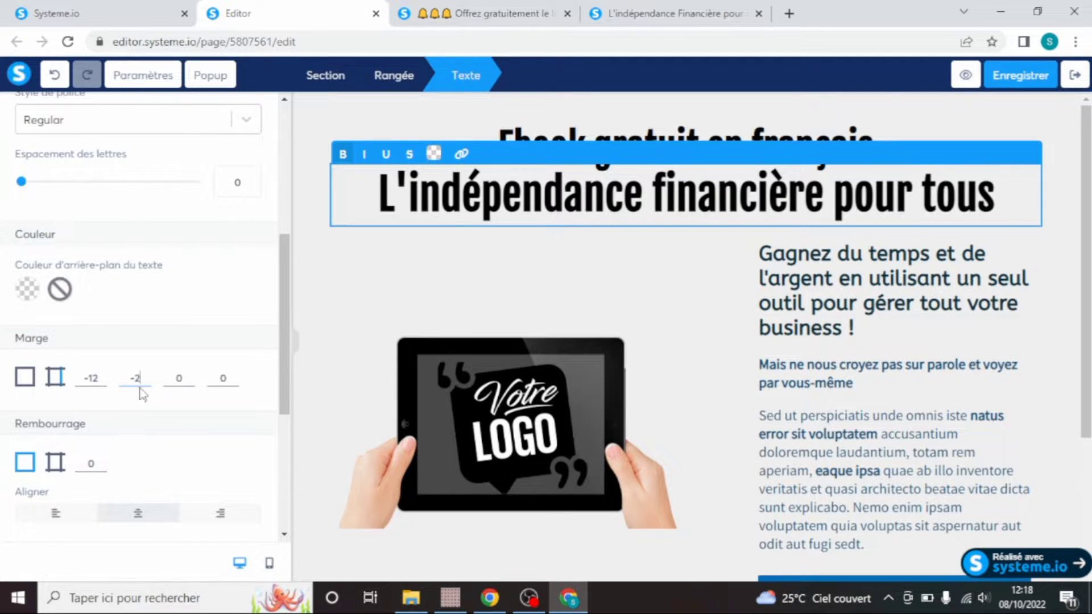
drag(146, 382, 146, 382)
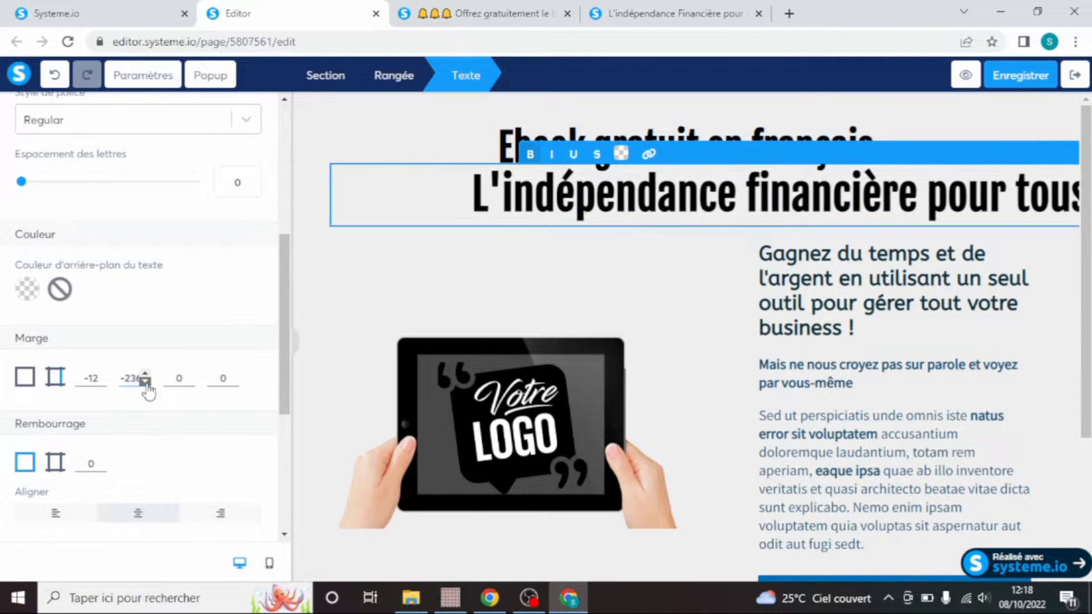
drag(145, 381, 233, 381)
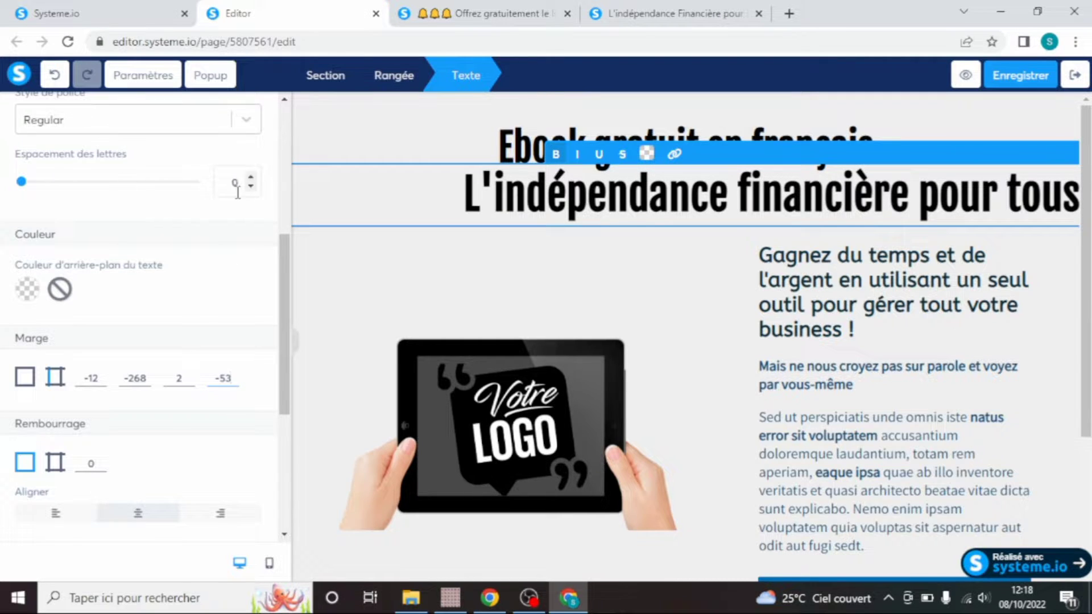
Reduce the "L'indépendance financière pour tous" title's font size to 42 and set its right margin to -371
drag(278, 257, 272, 145)
drag(107, 192, 86, 186)
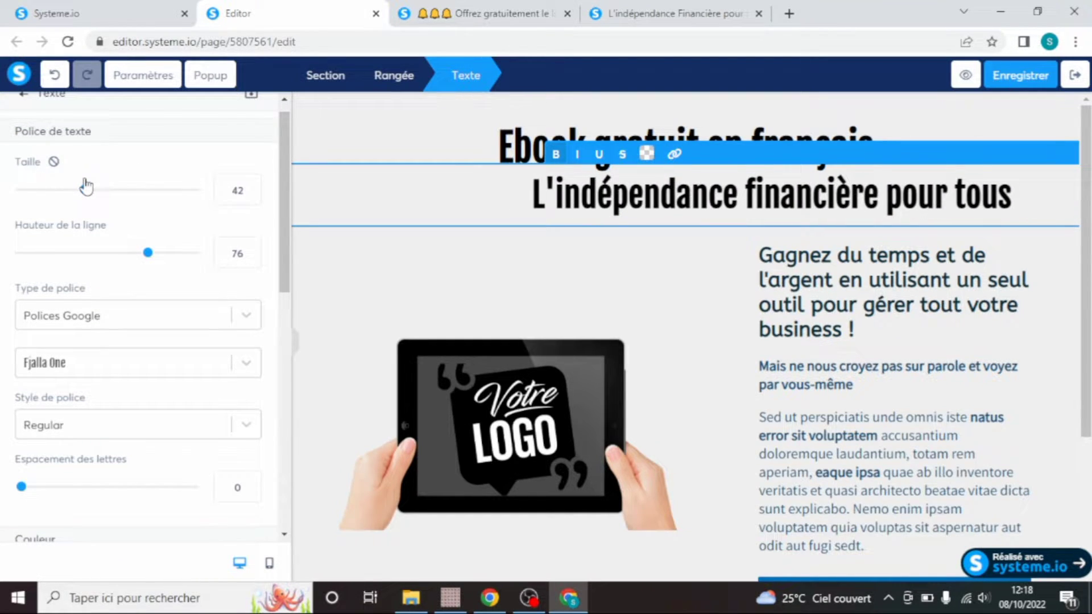
drag(282, 206, 288, 340)
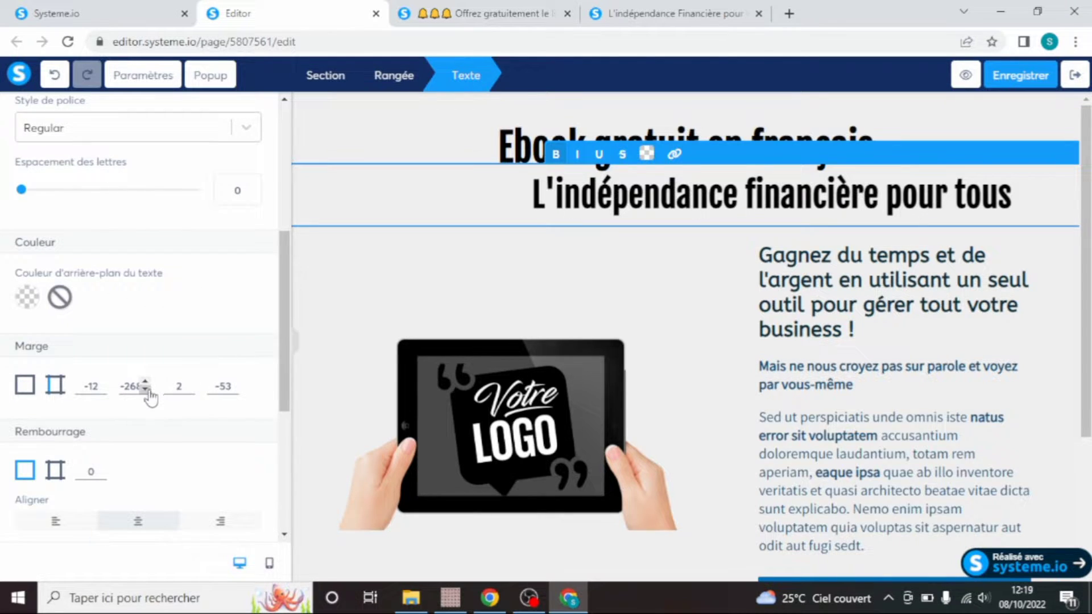
drag(145, 391, 145, 390)
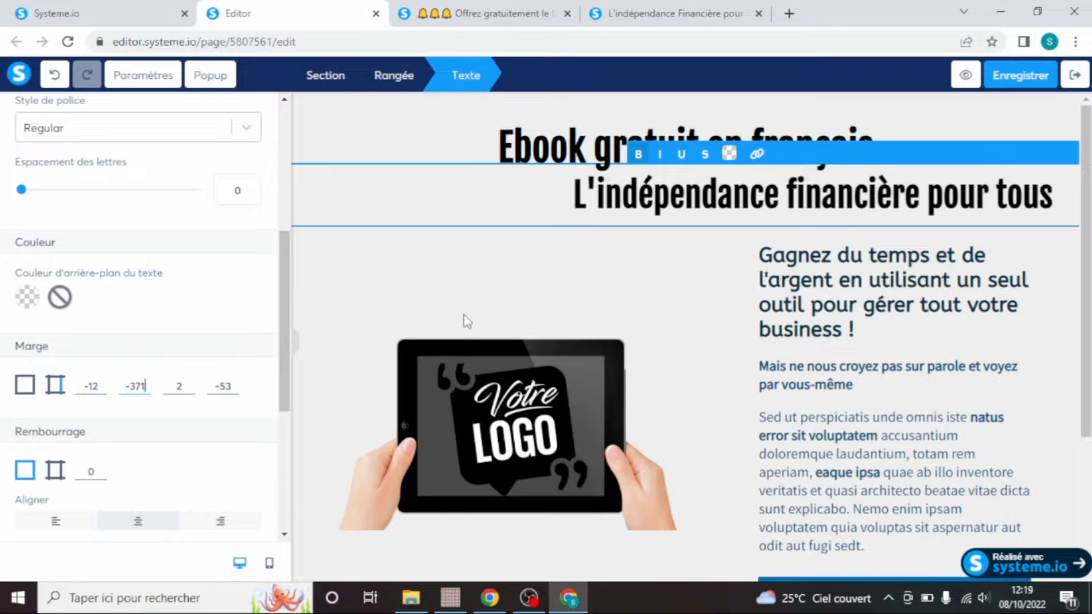
click(435, 274)
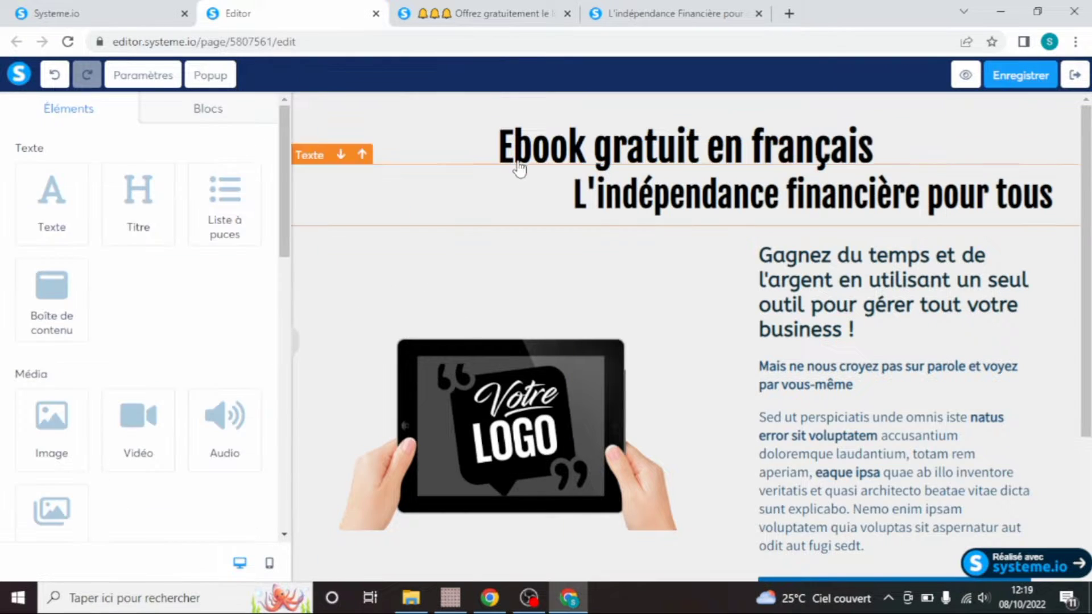
Set the right margin of the "Ebook gratuit en français" headline to -175 and save the page
click(531, 162)
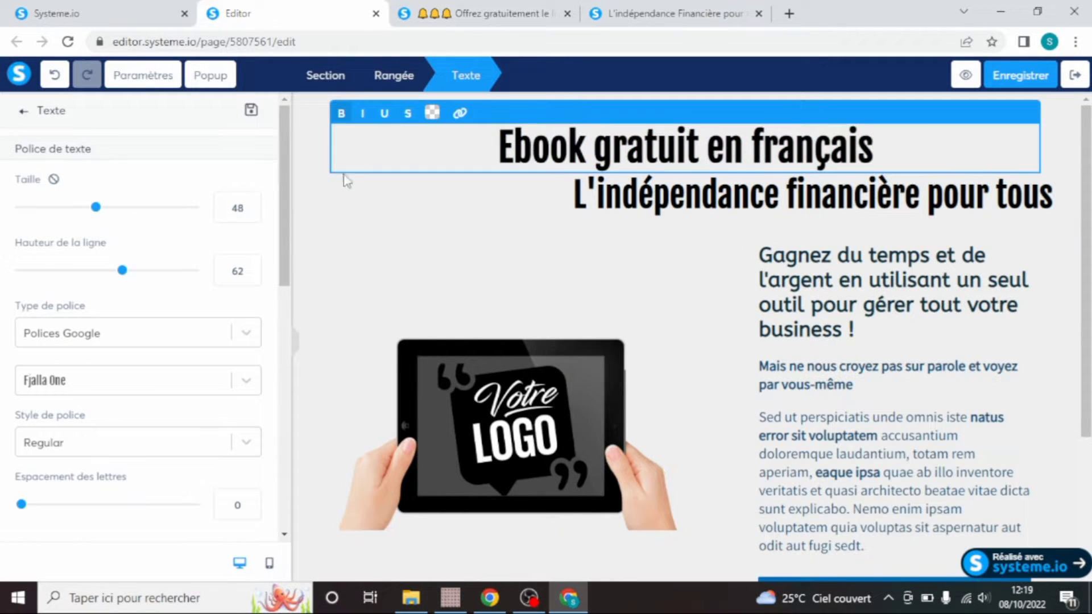
drag(285, 193, 286, 336)
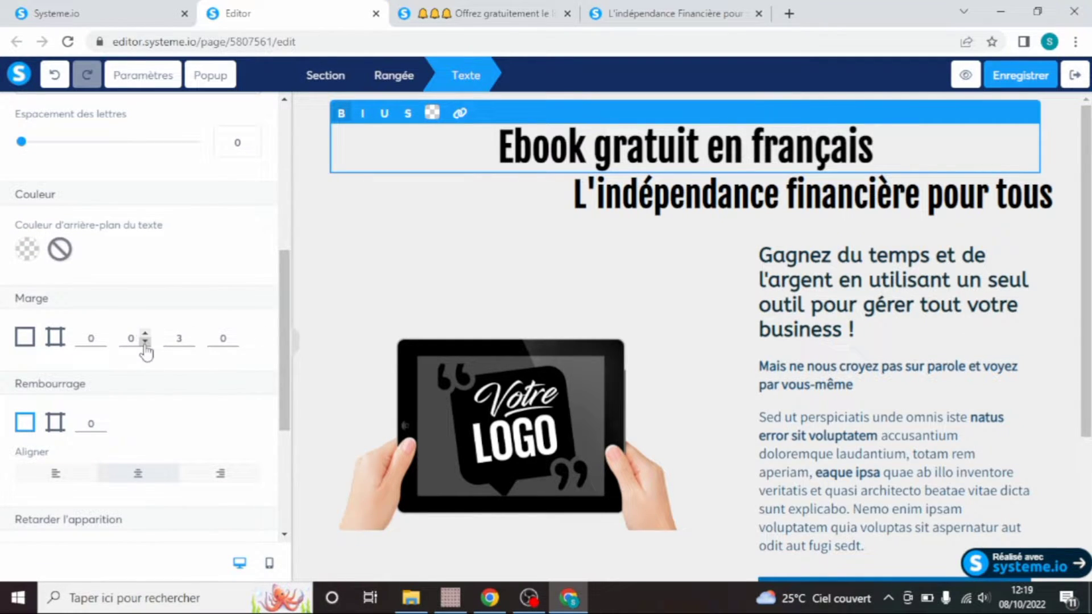
drag(145, 341, 145, 342)
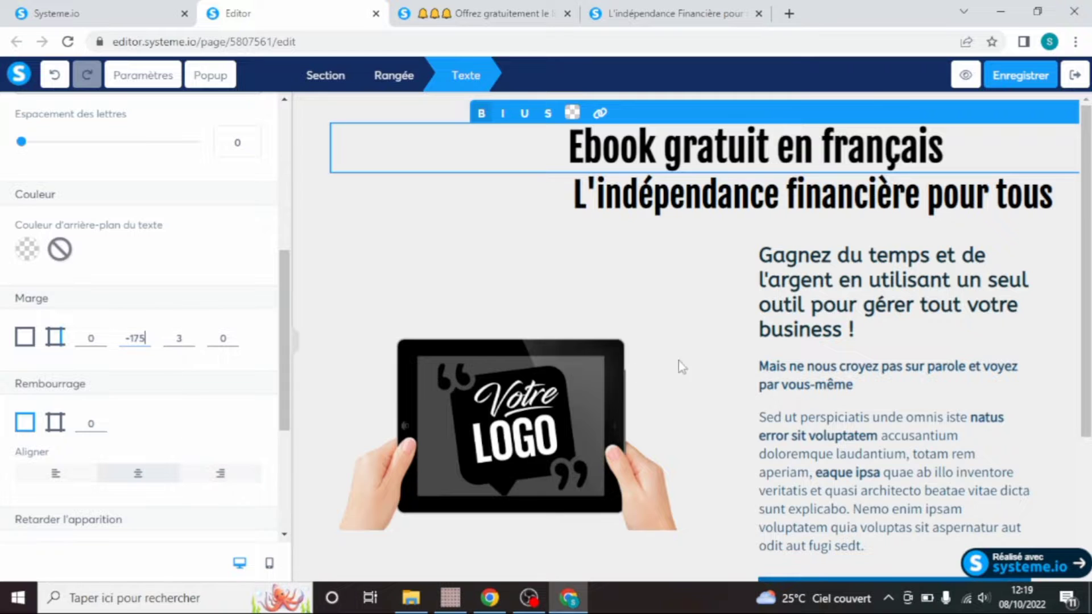
click(721, 358)
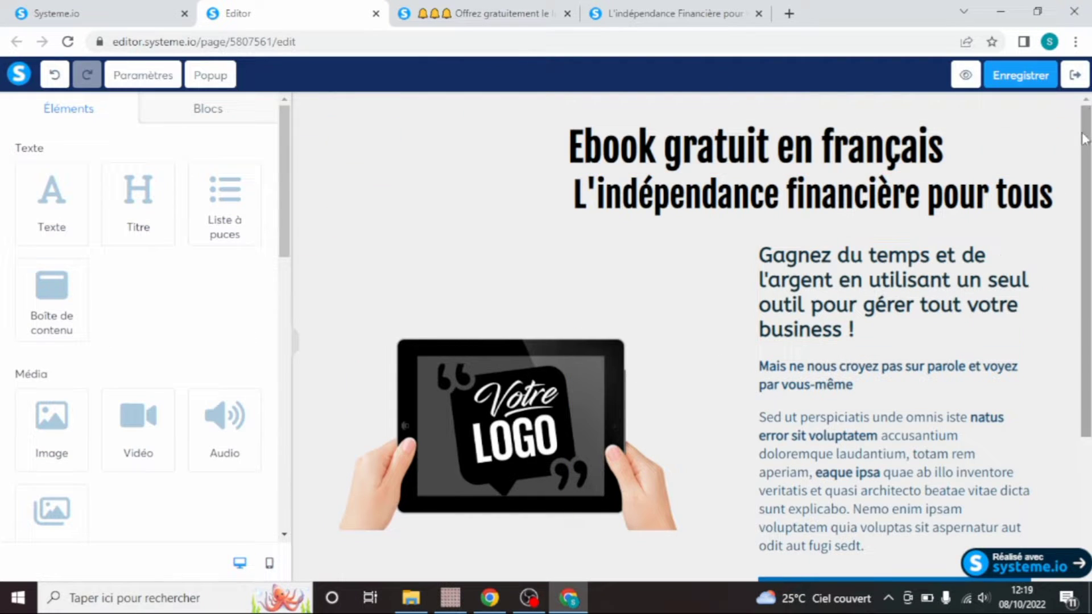
click(1002, 91)
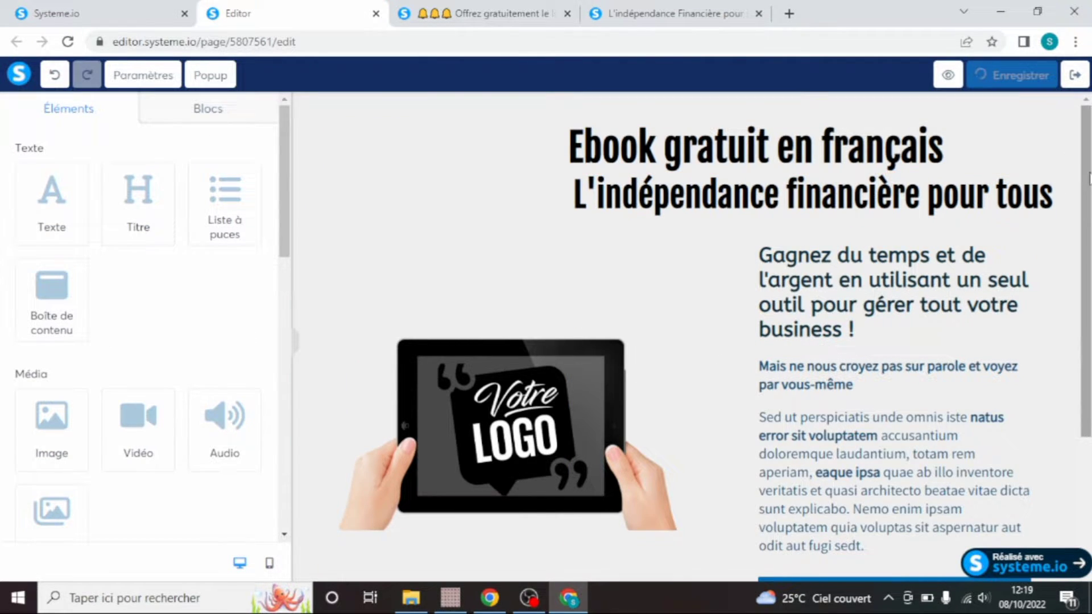
Switch to the finished page in the other Chrome window and copy the "Vous allez découvrir :" line below its title
drag(1088, 181, 1088, 229)
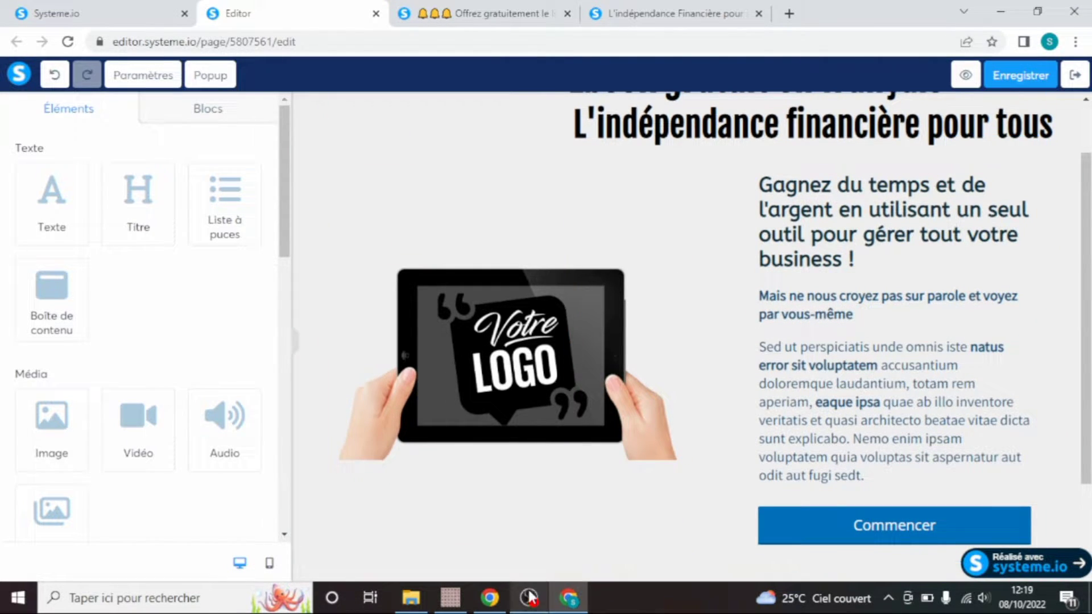
mouse_move(494, 602)
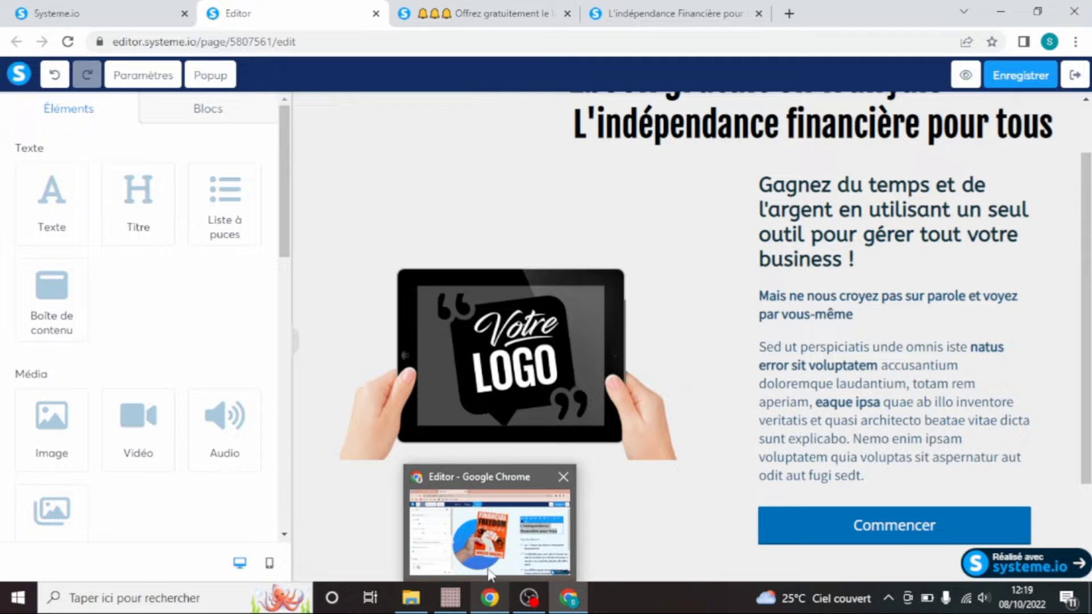
click(490, 569)
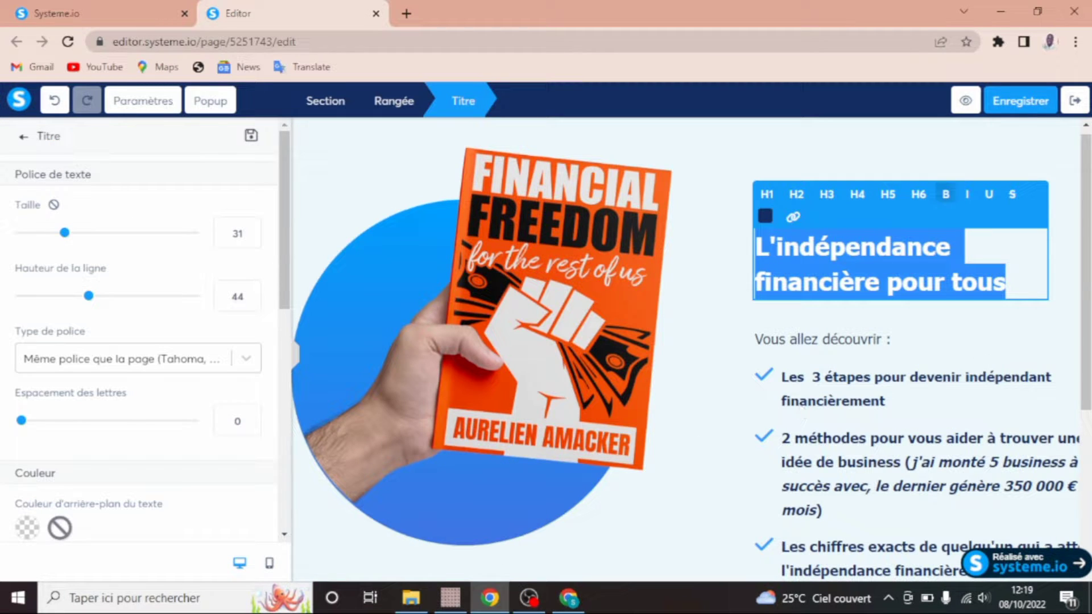
click(860, 392)
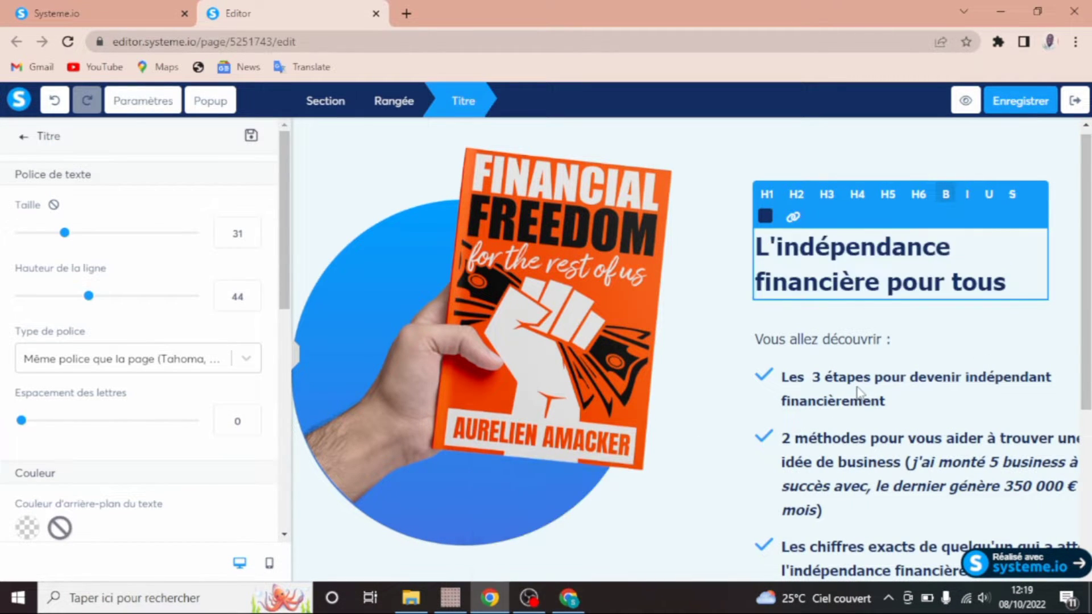
click(885, 341)
drag(893, 339, 763, 338)
key(ctrl+c)
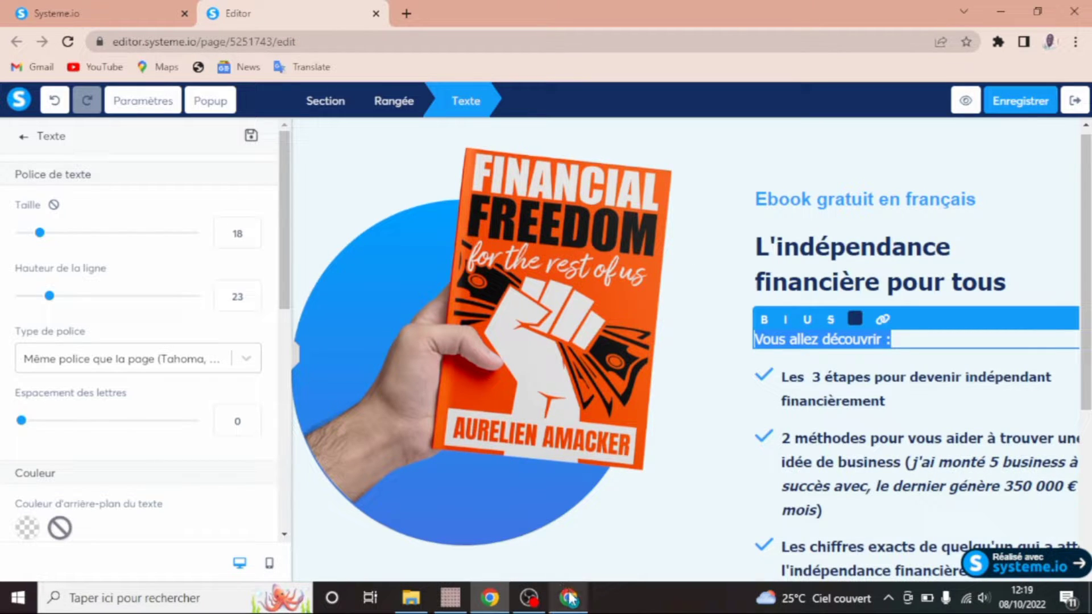
Return to the template's Chrome window and replace the "Gagnez du temps et de l'argent" text with "Vous allez découvrir :"
mouse_move(568, 594)
click(586, 513)
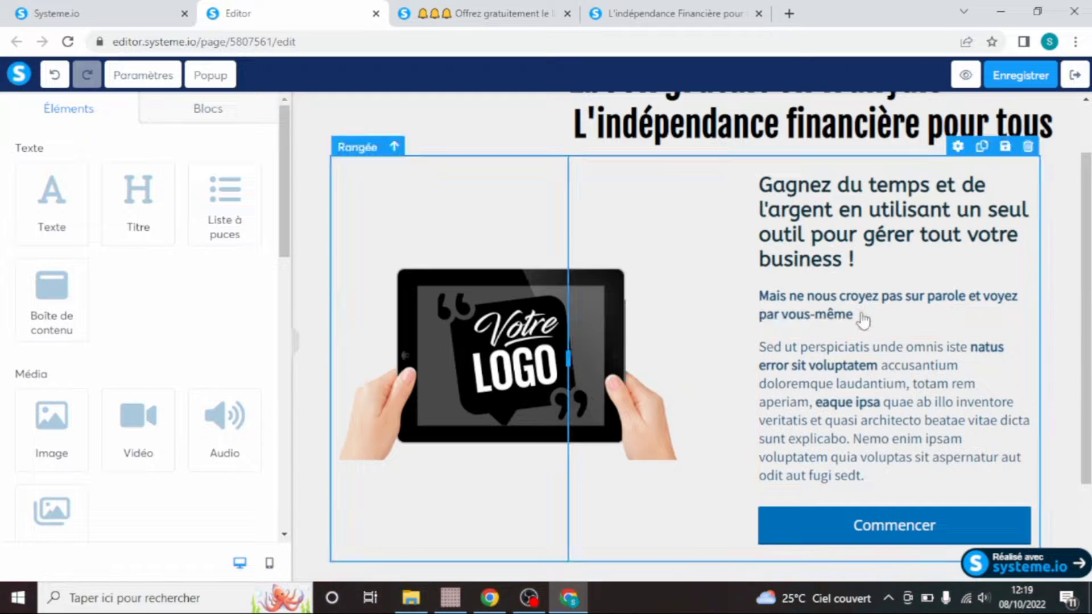
double_click(852, 216)
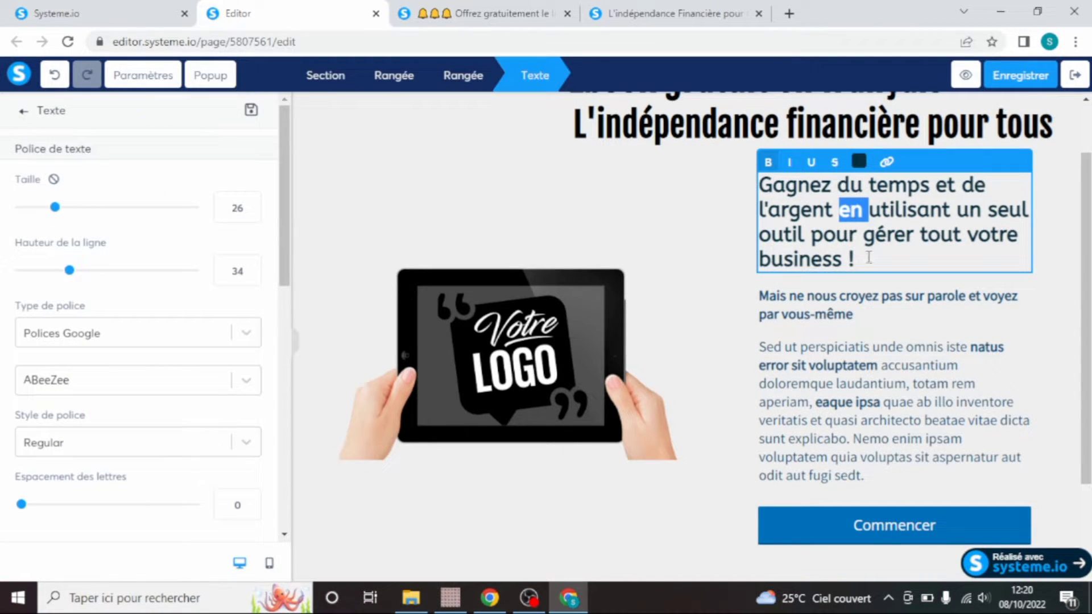
drag(865, 260, 761, 169)
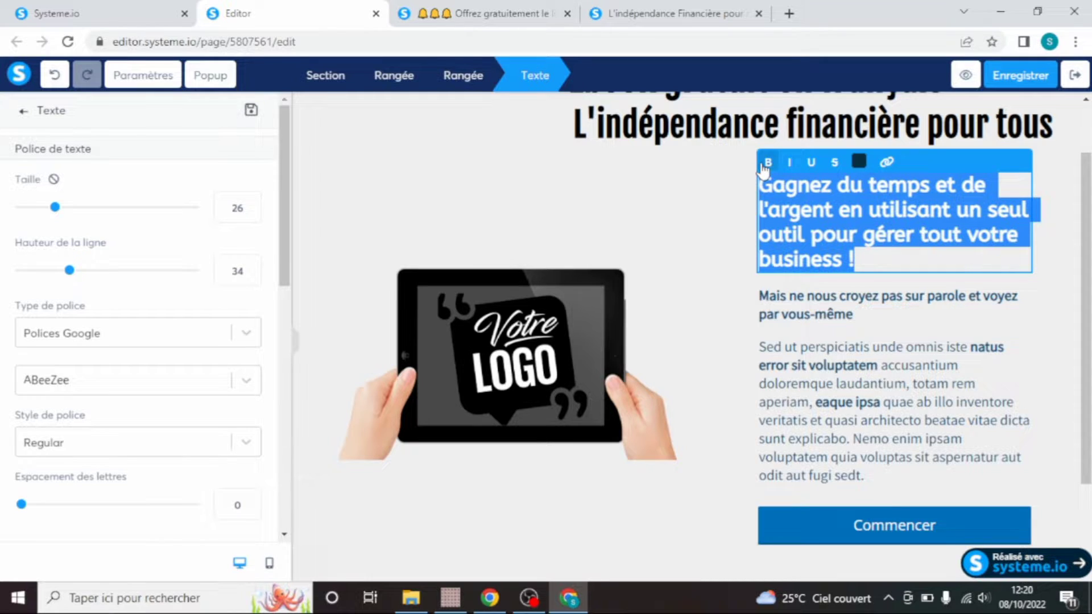
key(ctrl+v)
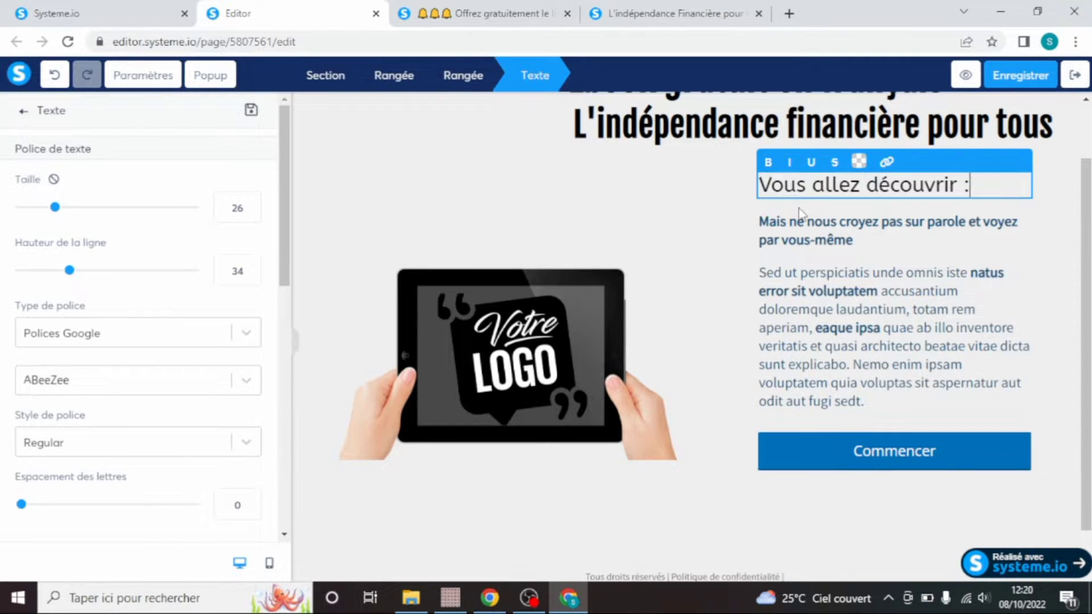
click(884, 284)
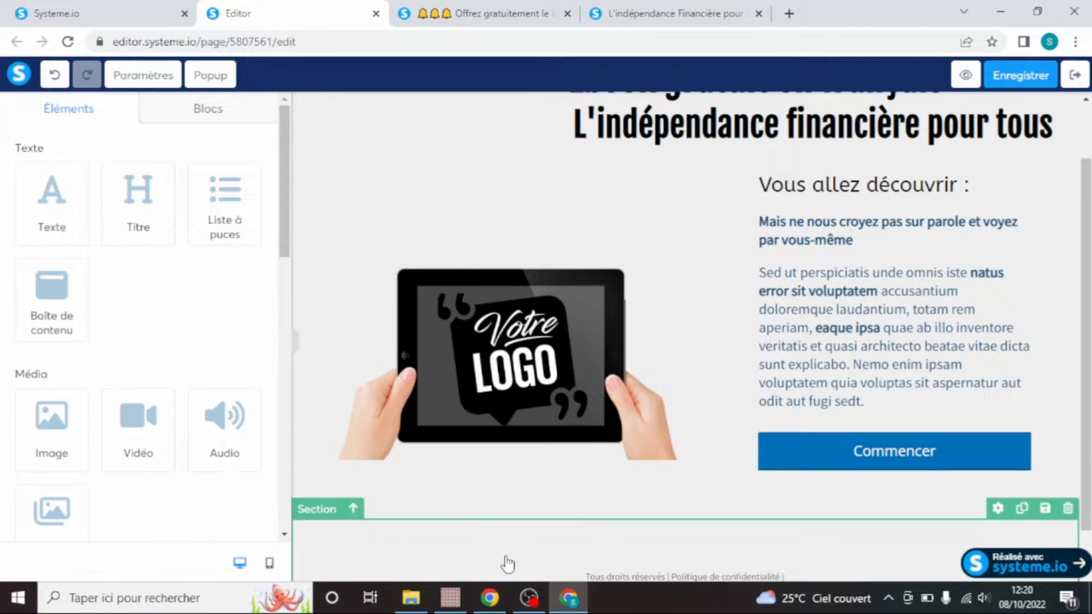
Switch to the finished page in the other Chrome window and review its bullet points and email sign-up form
mouse_move(495, 606)
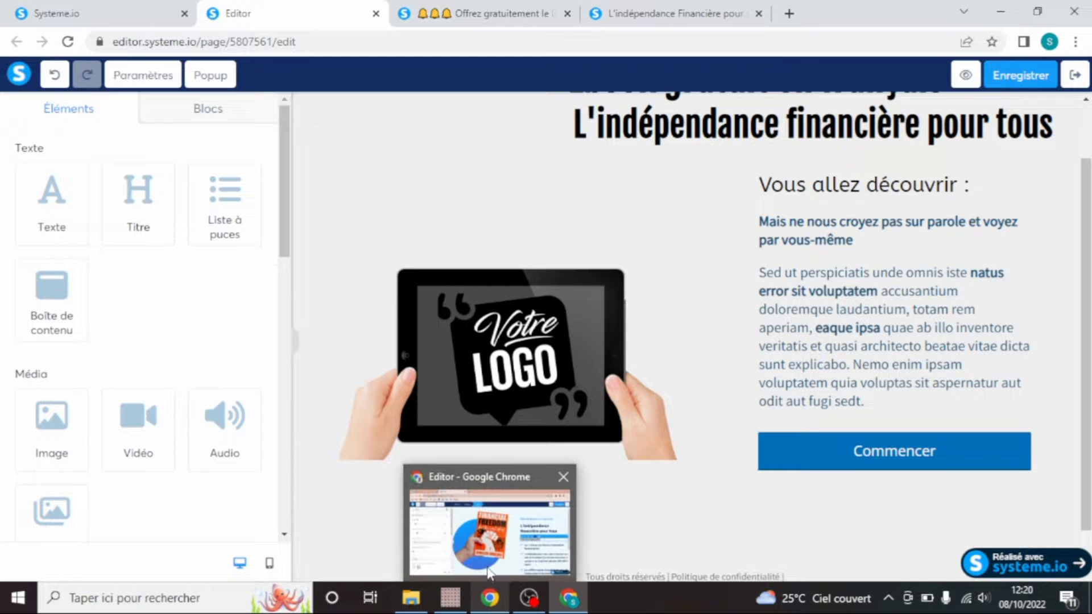
click(491, 569)
click(1087, 295)
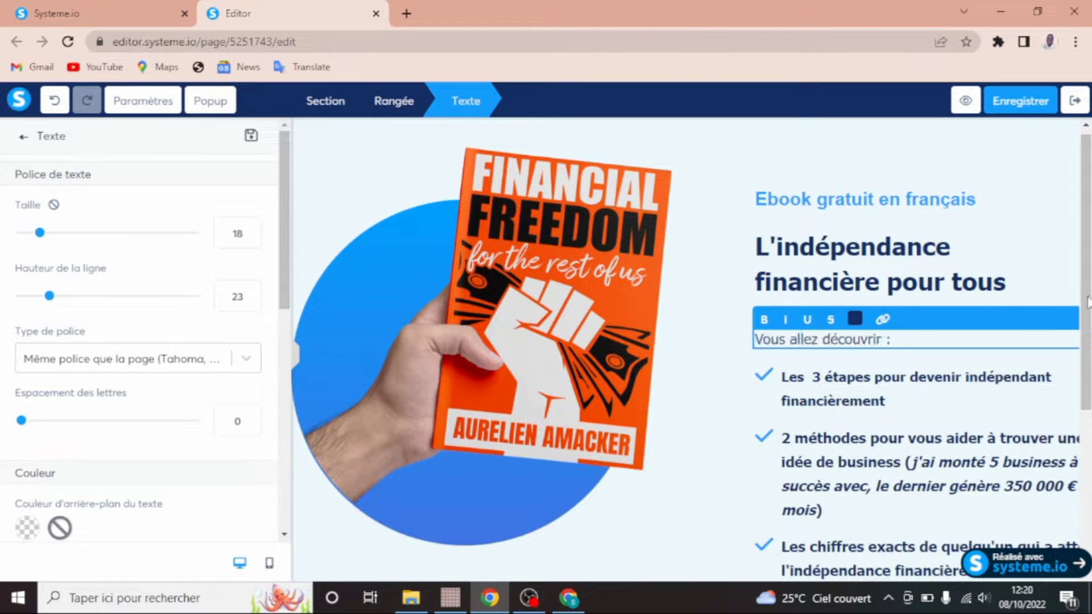
click(1087, 295)
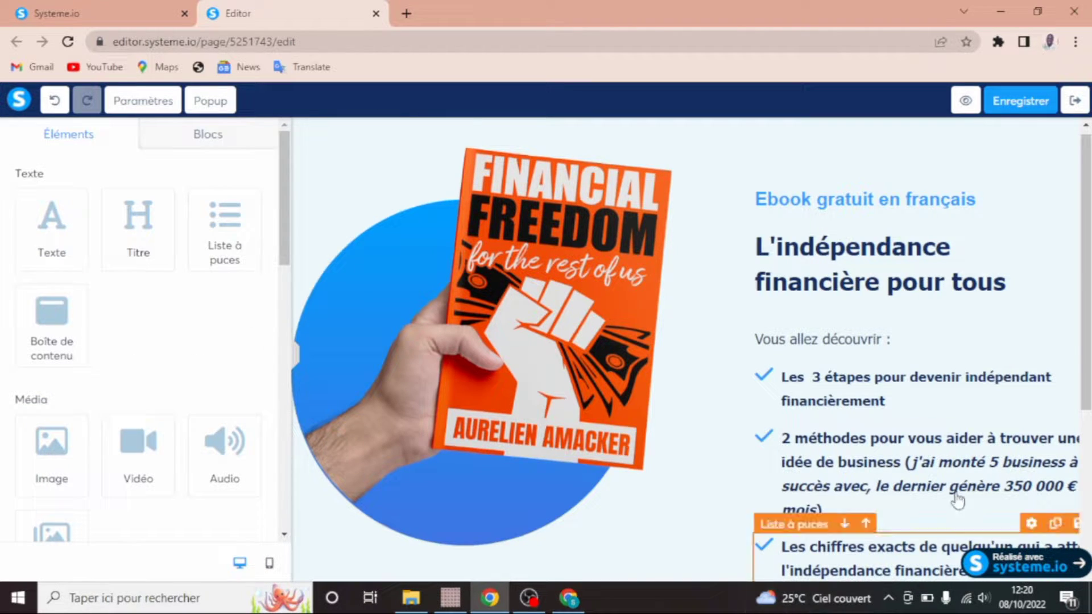
drag(1086, 333, 1086, 421)
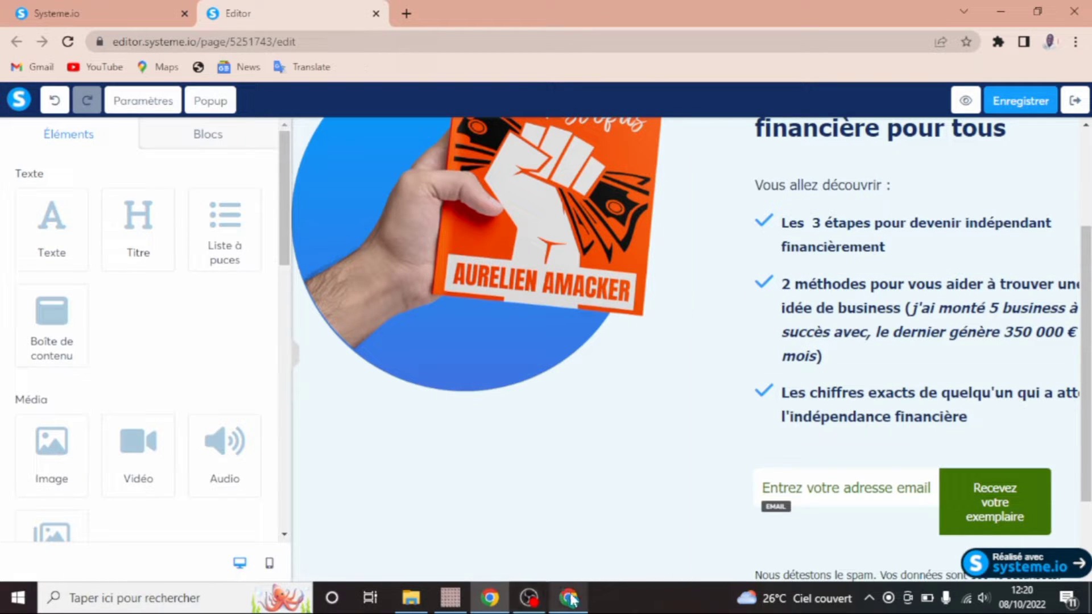
Return to the template's Chrome window and insert a bullet list between the bold "Mais ne nous croyez pas" text and the "Sed ut perspiciatis" paragraph
mouse_move(572, 600)
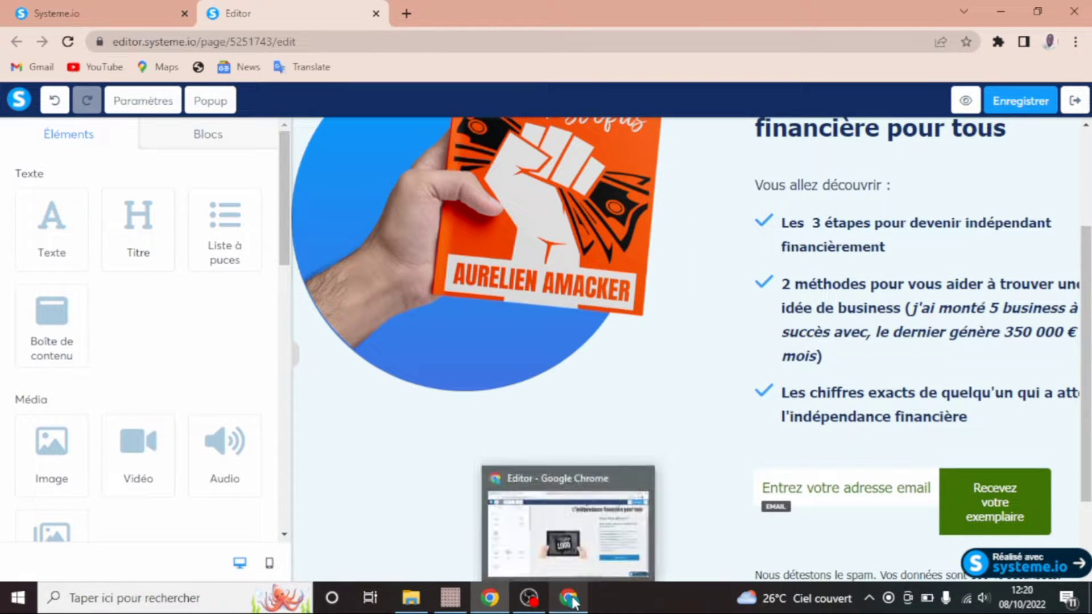
click(579, 557)
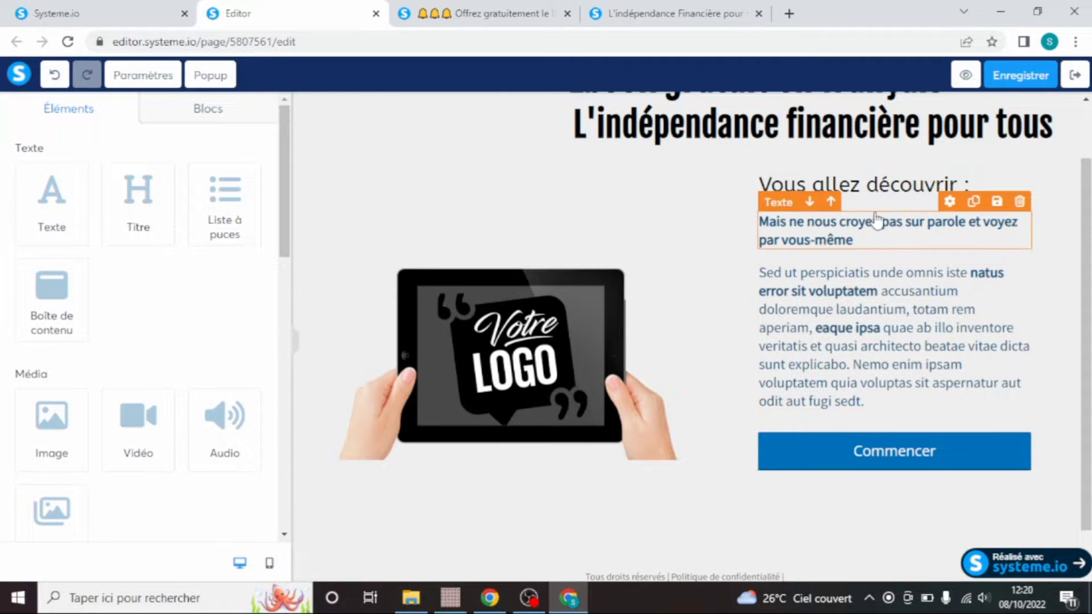
click(857, 325)
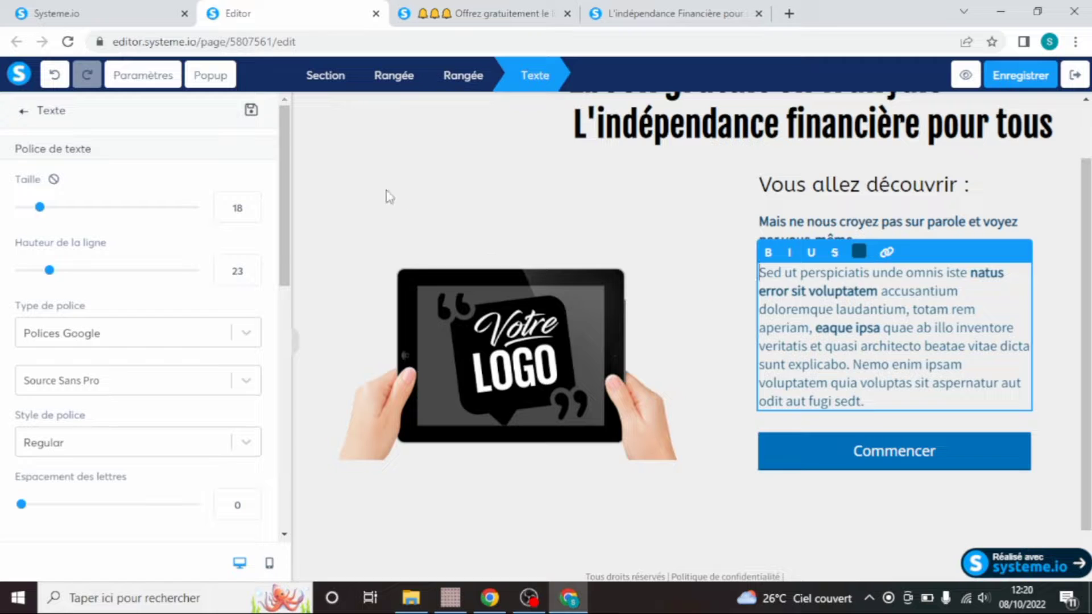
click(663, 219)
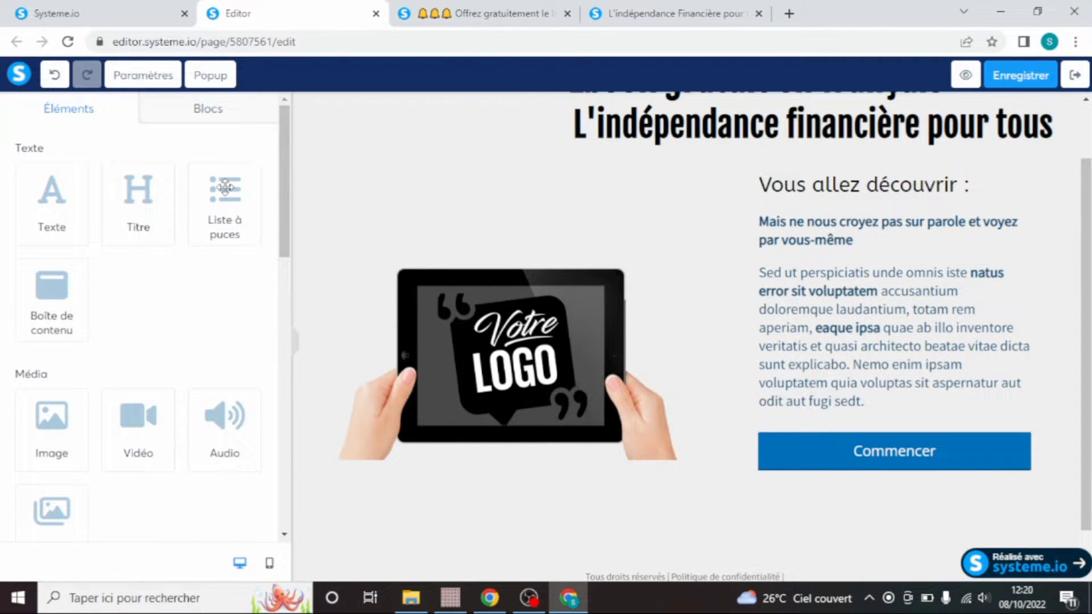
drag(225, 188, 816, 295)
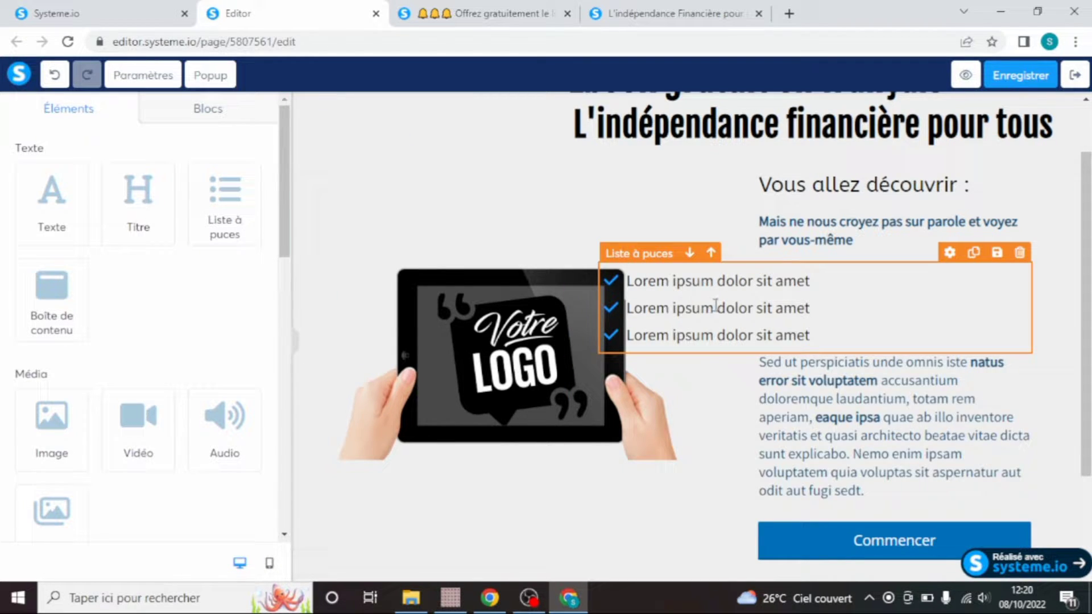
Set the bullet list's top padding to 0 and its left/right padding to 140
drag(285, 191, 290, 257)
scroll(293, 264, up, 5)
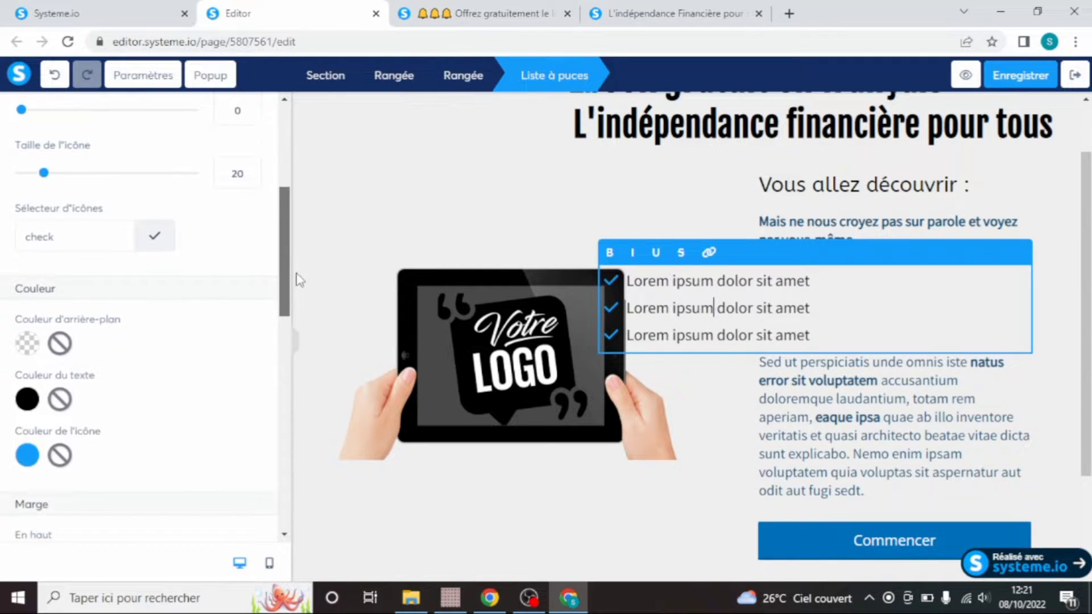
scroll(292, 188, down, 7)
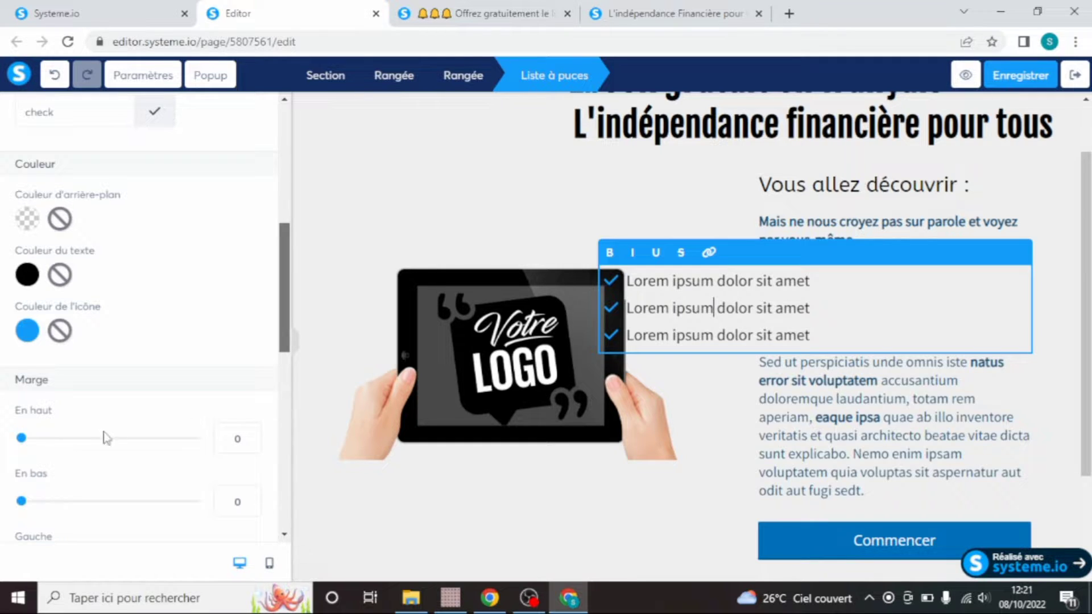
scroll(23, 446, down, 5)
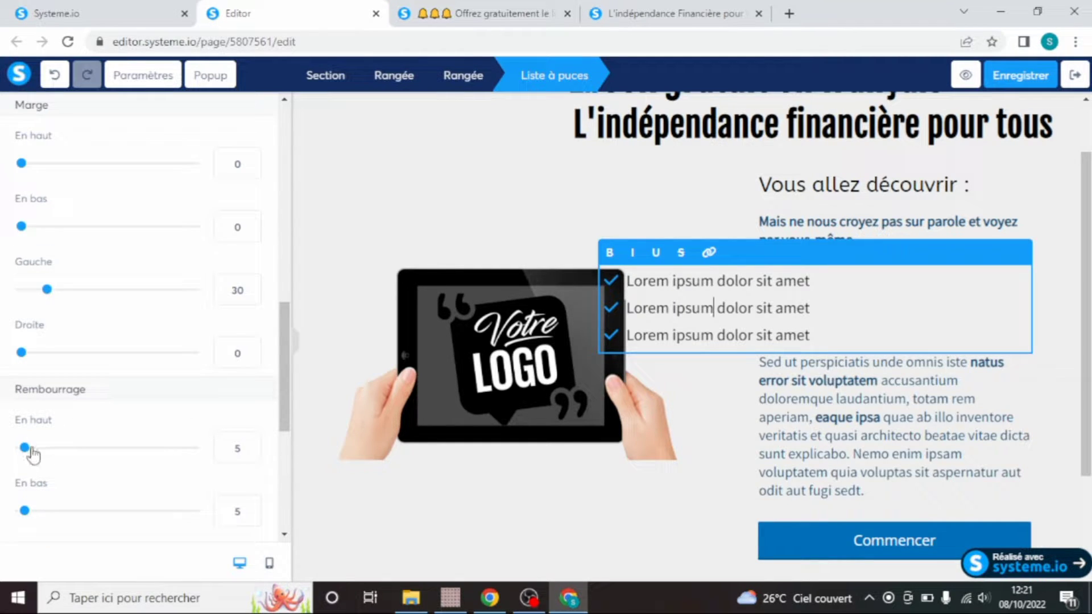
mouse_move(25, 448)
mouse_down()
mouse_move(56, 451)
mouse_move(20, 446)
mouse_up()
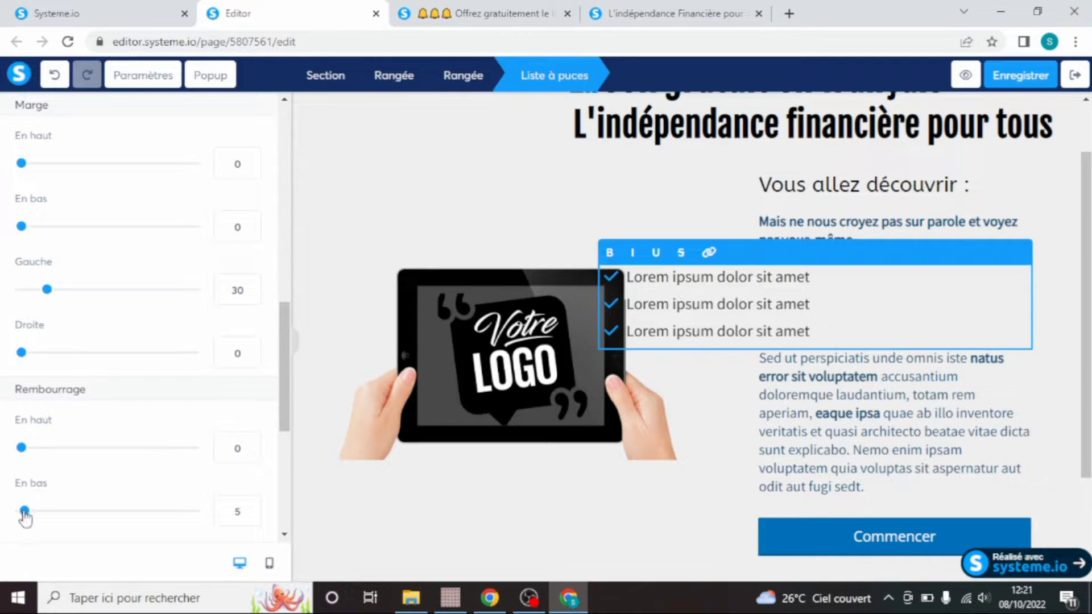
drag(292, 370, 287, 414)
drag(24, 441, 103, 435)
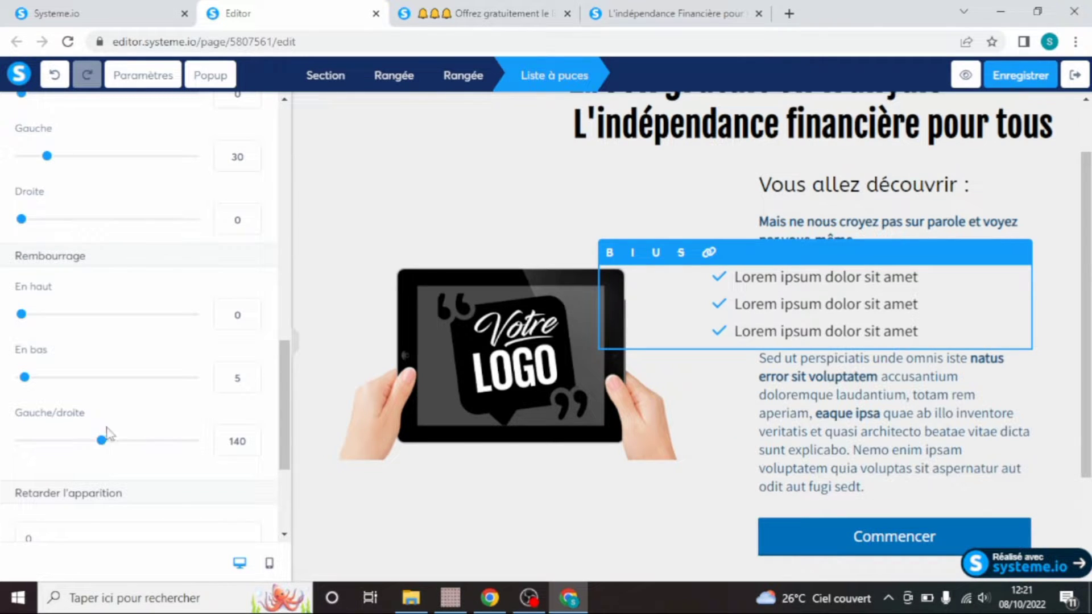
Delete the "Sed ut perspiciatis" paragraph below the bullet list
click(717, 445)
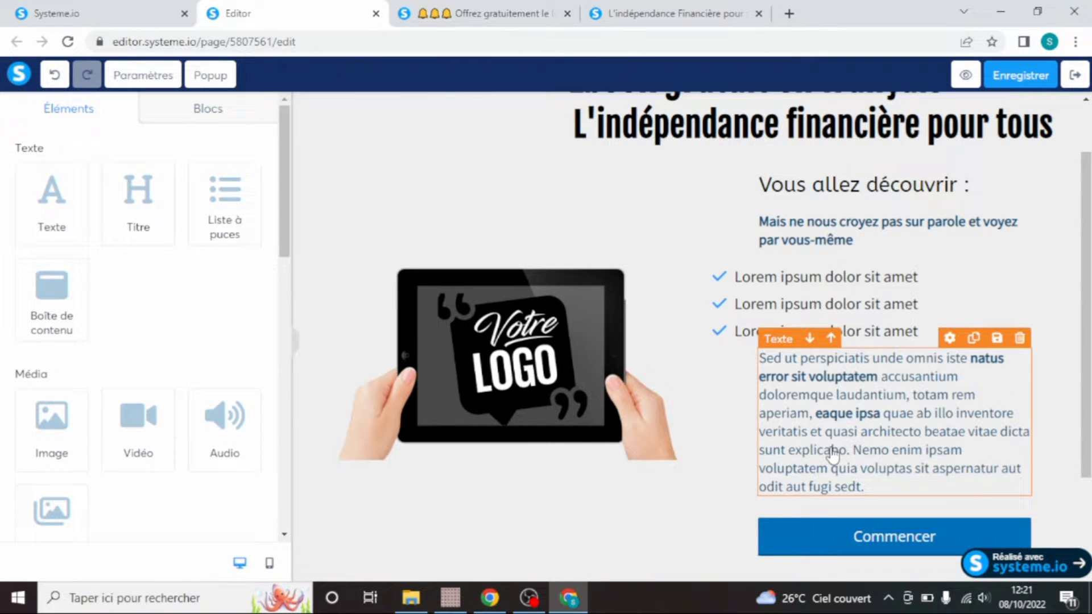
click(1019, 341)
click(621, 133)
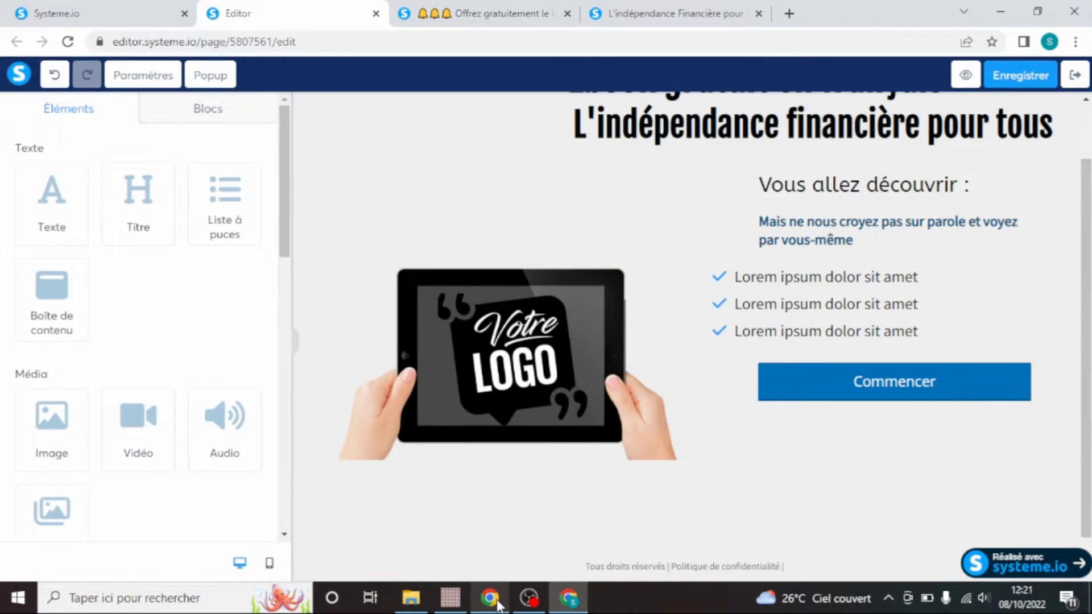
Switch to the finished page in the other Chrome window and copy its first bullet, "Les 3 étapes pour devenir indépendant financièrement"
mouse_move(494, 601)
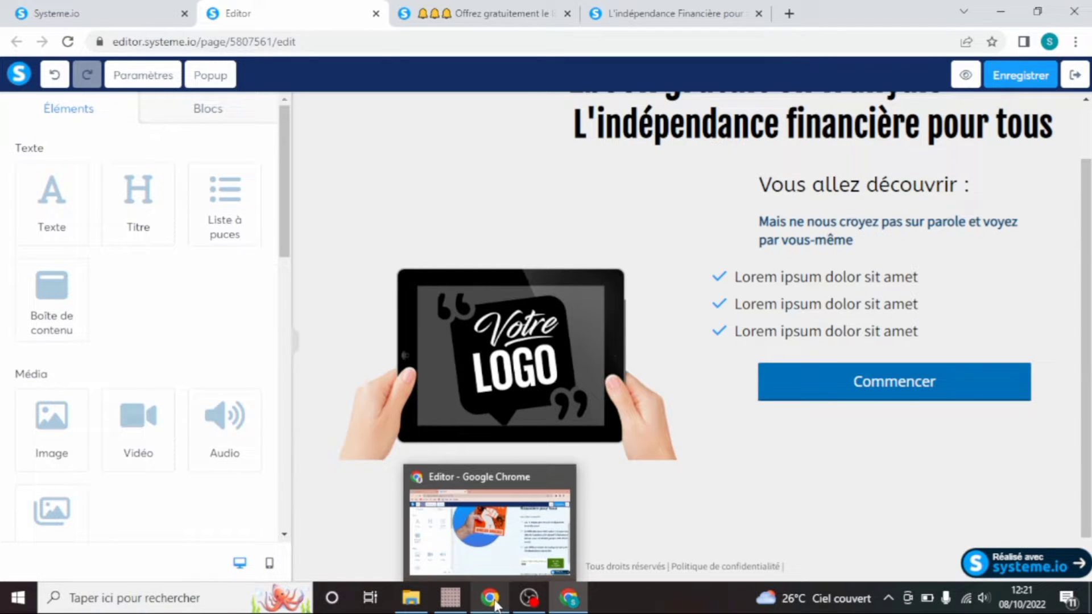
click(488, 548)
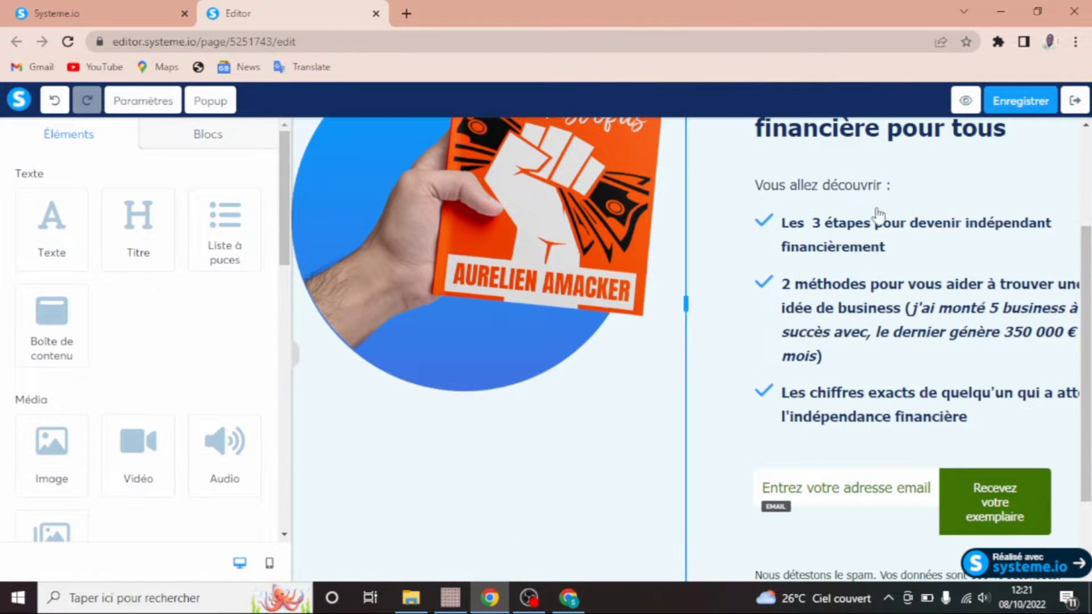
click(880, 235)
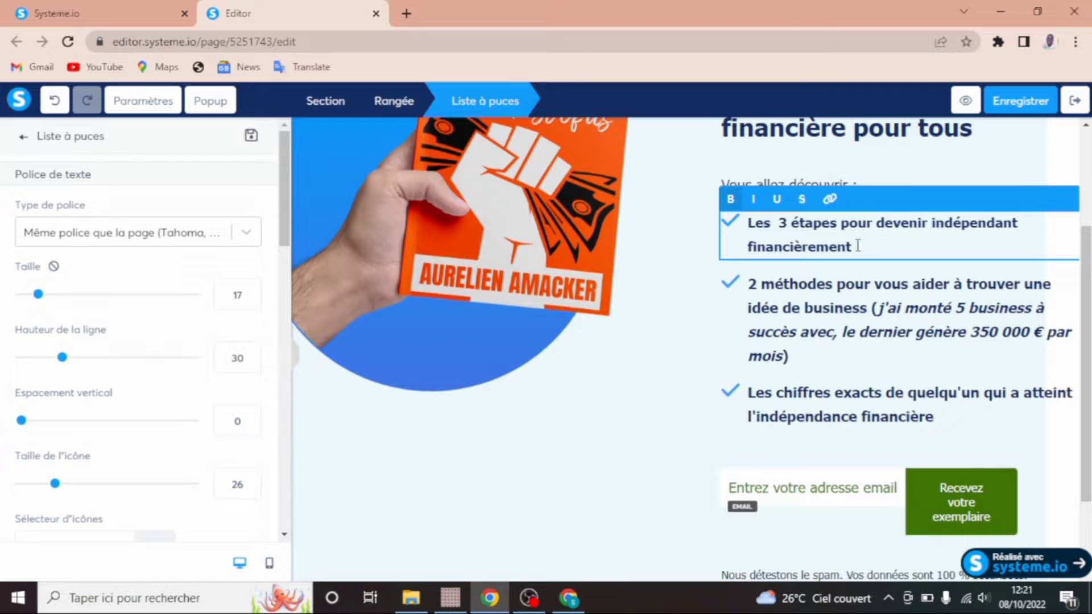
drag(853, 247, 759, 229)
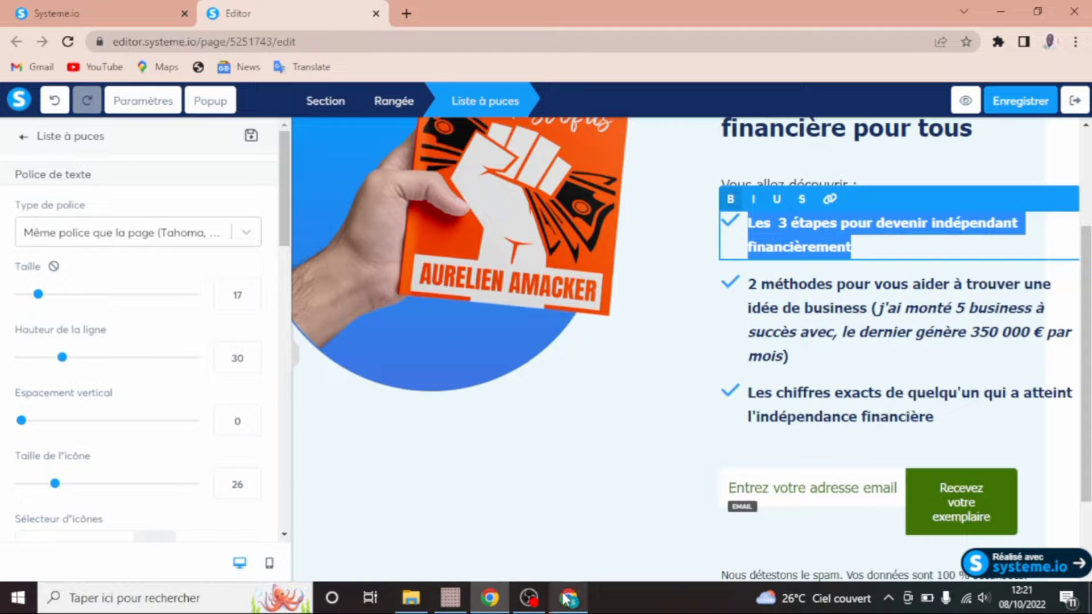
Return to the template's Chrome window and replace the first placeholder bullet with "Les 3 étapes pour devenir indépendant financièrement"
click(576, 575)
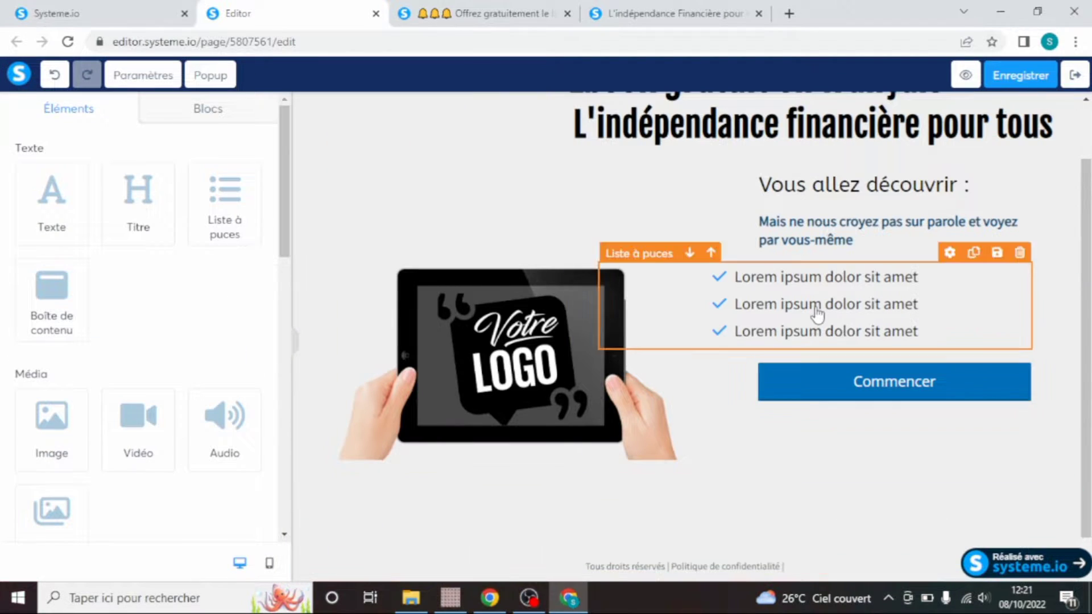
double_click(830, 276)
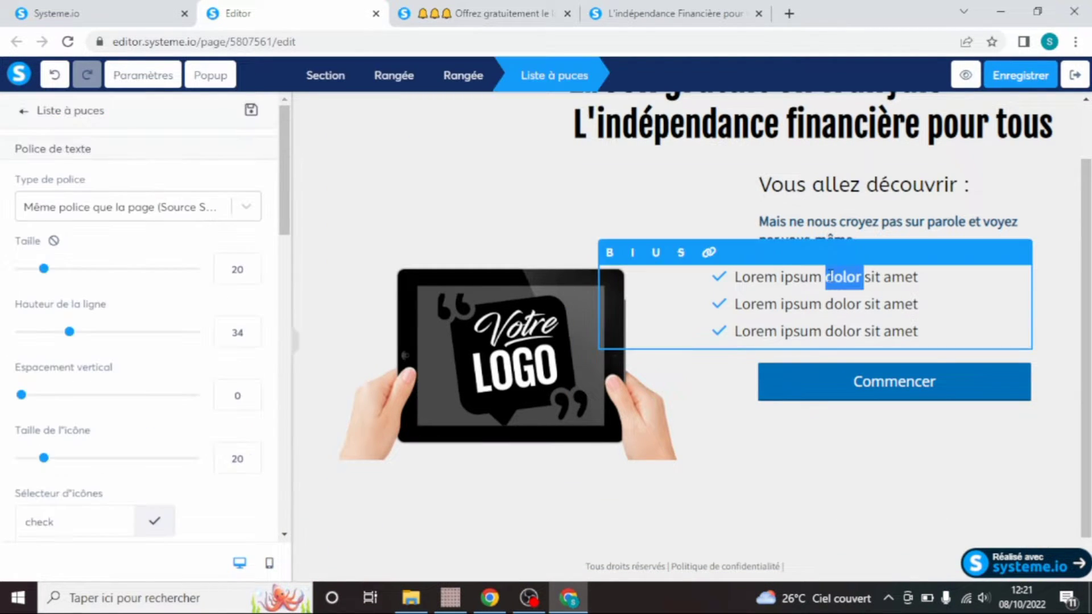
click(913, 277)
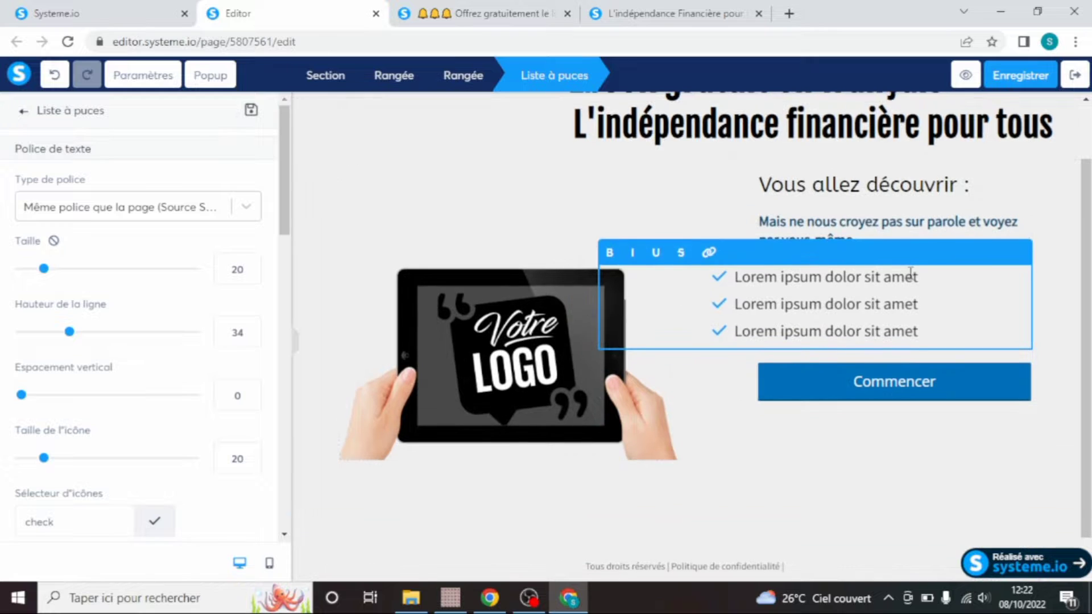
drag(919, 278, 738, 281)
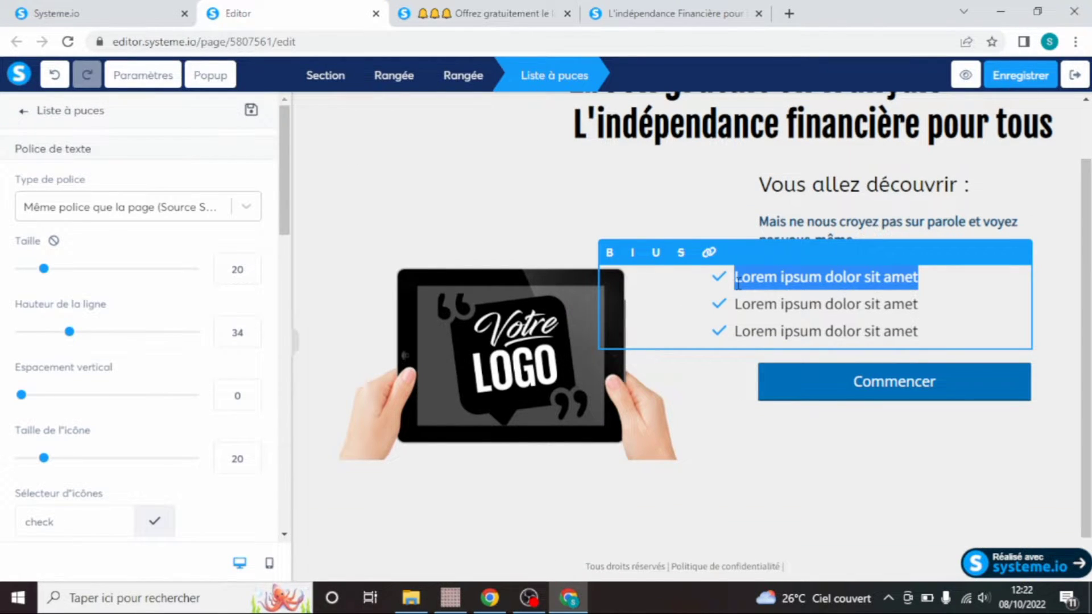
text(Les 3 étapes pour devenir indépendant financièrement)
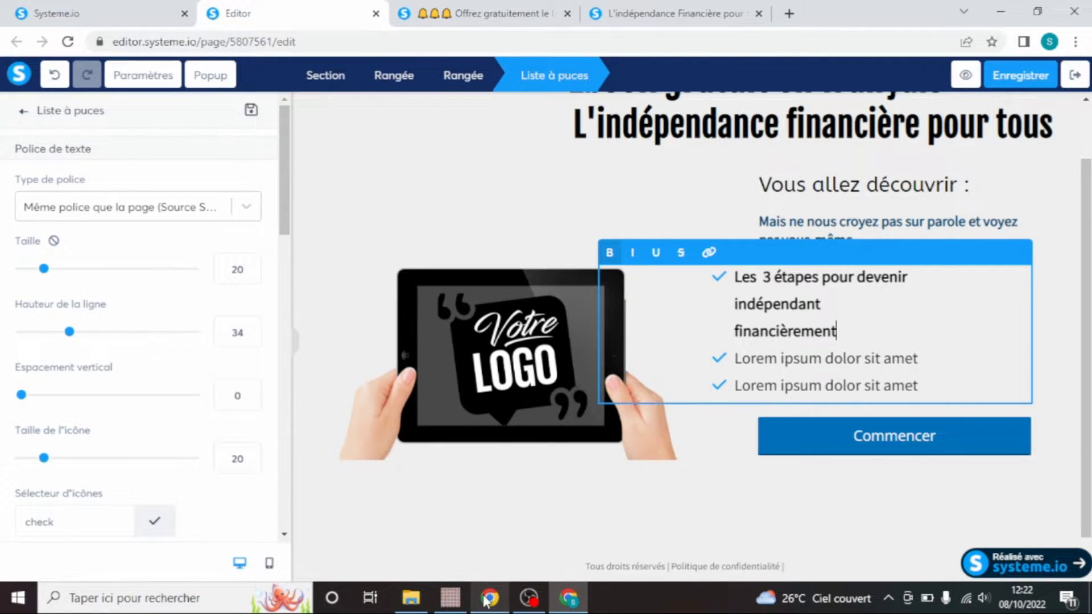
Switch to the finished page in the other Chrome window and copy its second bullet, starting with "2 méthodes pour vous aider"
click(500, 560)
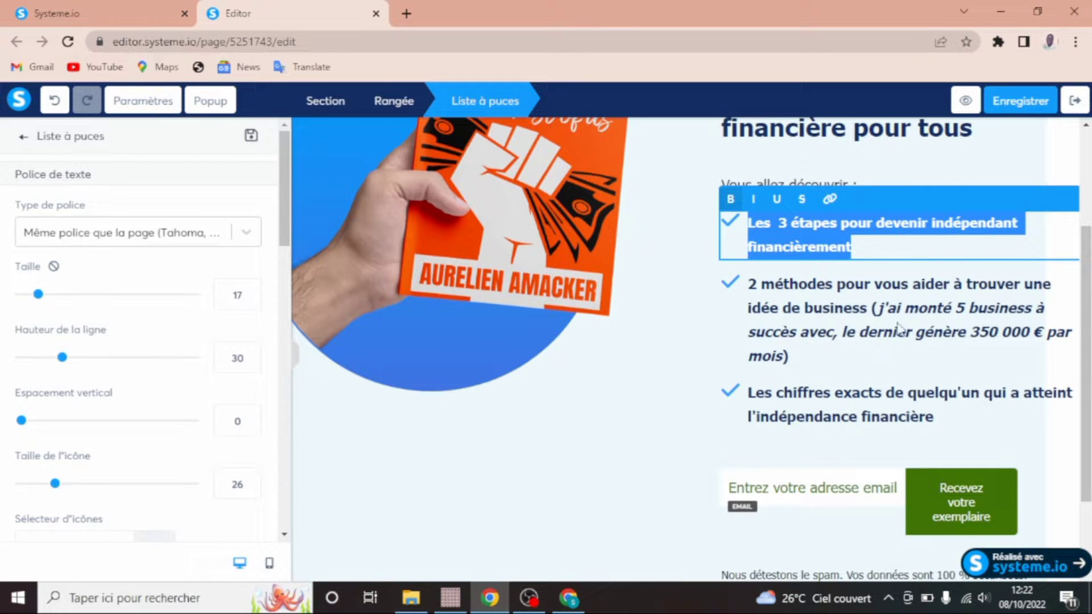
click(792, 356)
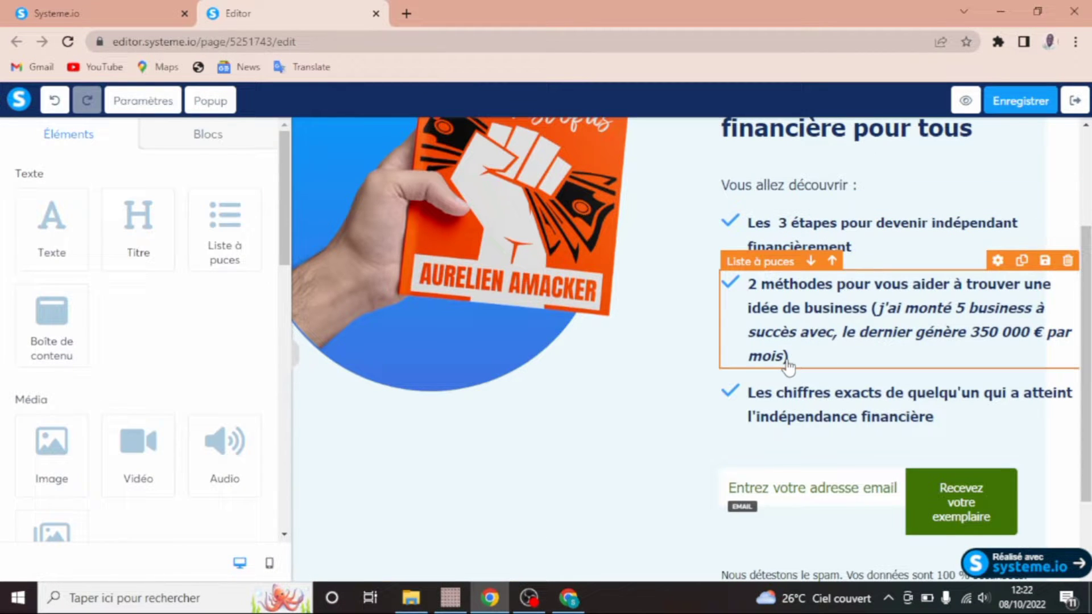
click(789, 358)
drag(792, 357, 751, 293)
key(ctrl+c)
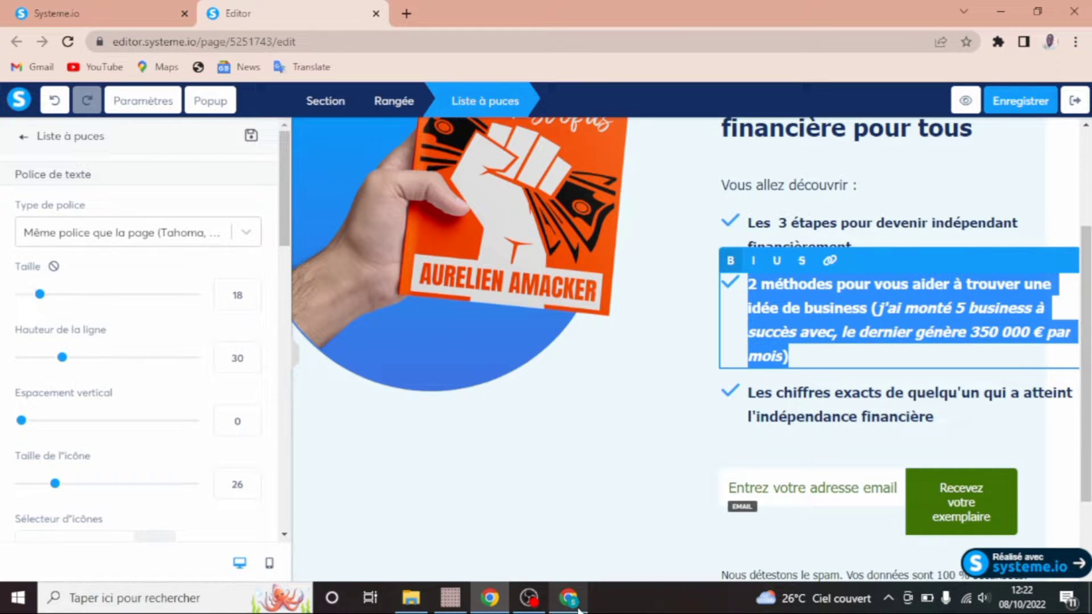
In the template's Chrome window, replace the second placeholder bullet with the copied "2 méthodes pour vous aider à trouver une idée de business" text and save the page
mouse_move(569, 597)
click(566, 538)
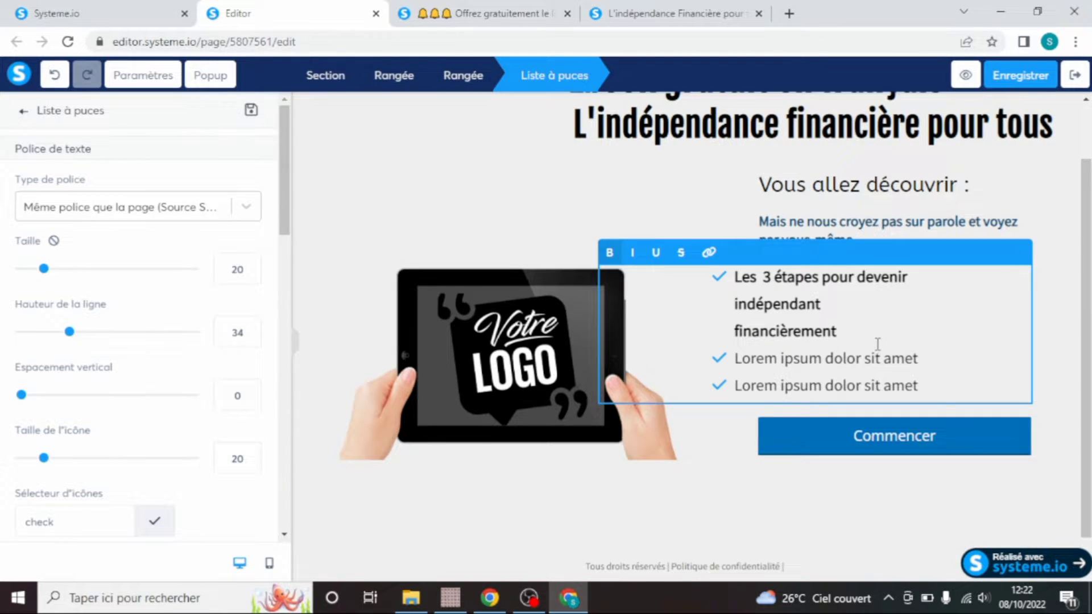
drag(919, 358, 737, 365)
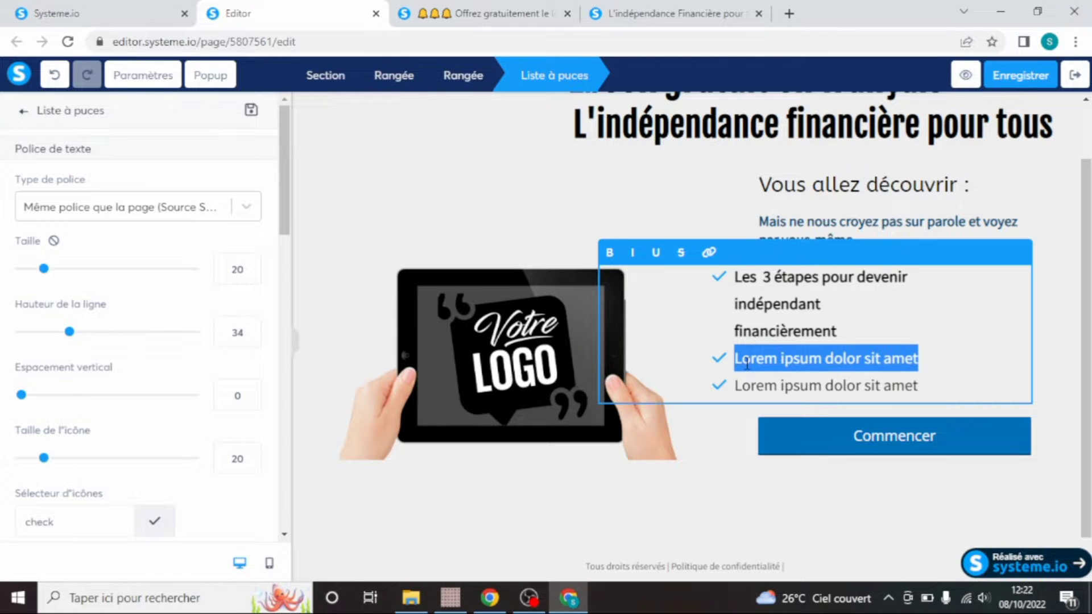
key(ctrl+v)
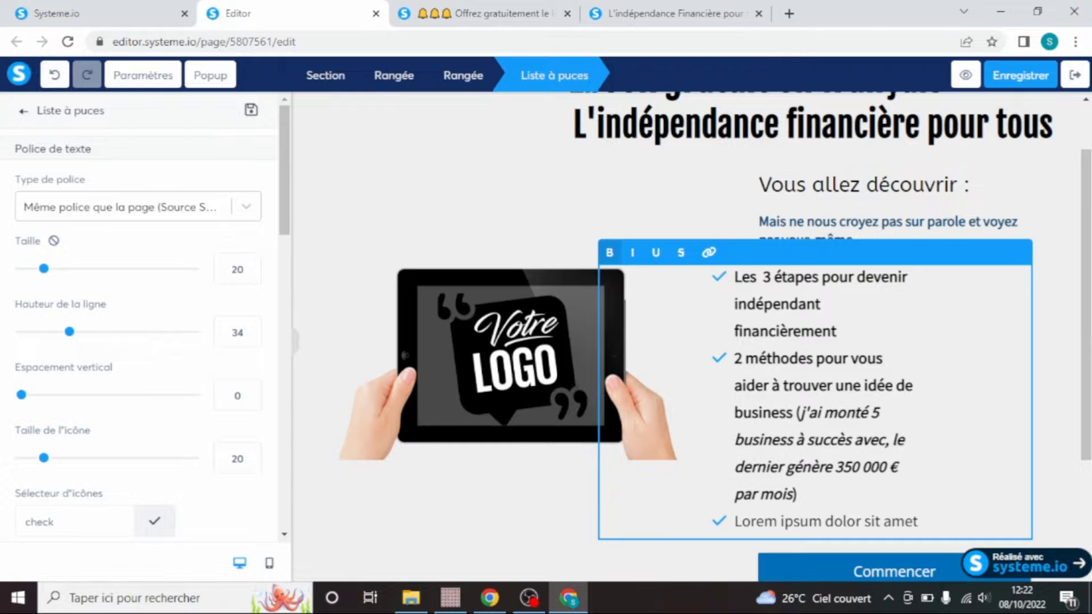
drag(1088, 389, 1089, 445)
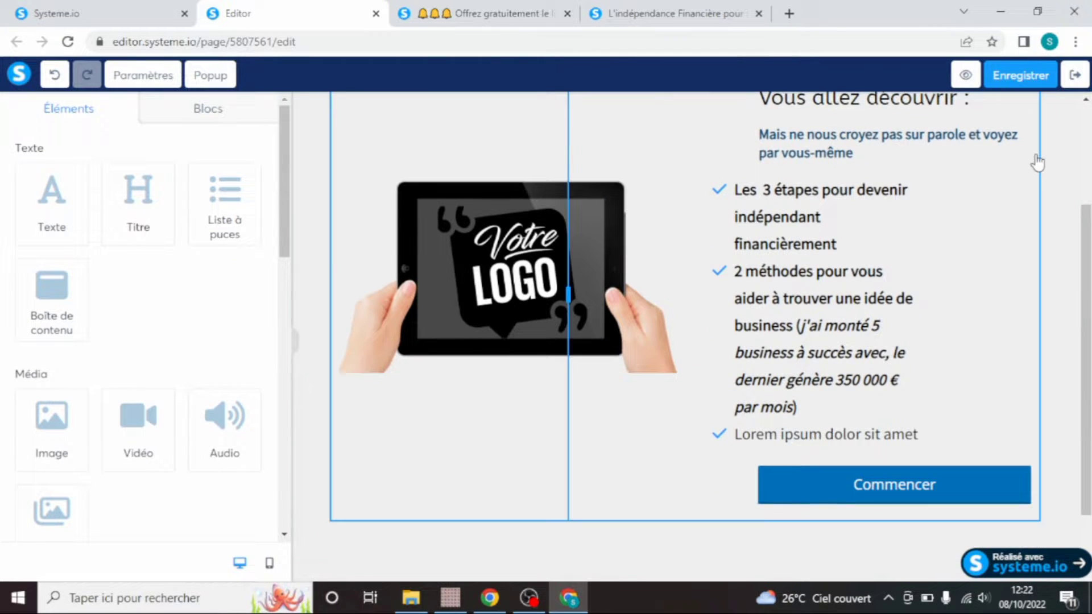
click(1020, 85)
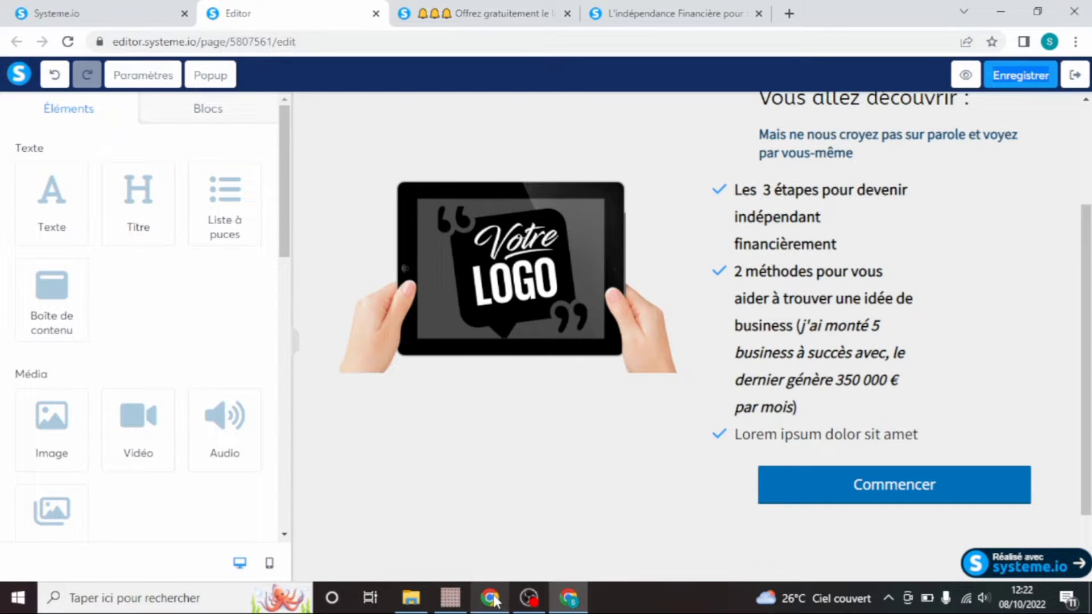
Switch to the finished page in the other Chrome window and copy its third bullet, starting with "Les chiffres exacts de quelqu'un"
mouse_move(489, 597)
click(544, 521)
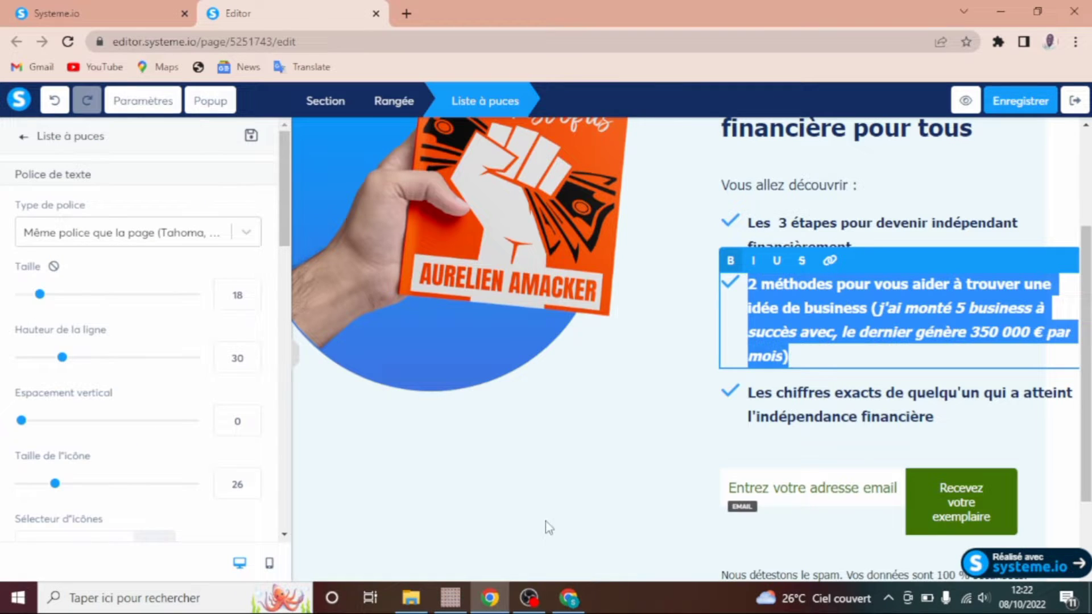
click(934, 421)
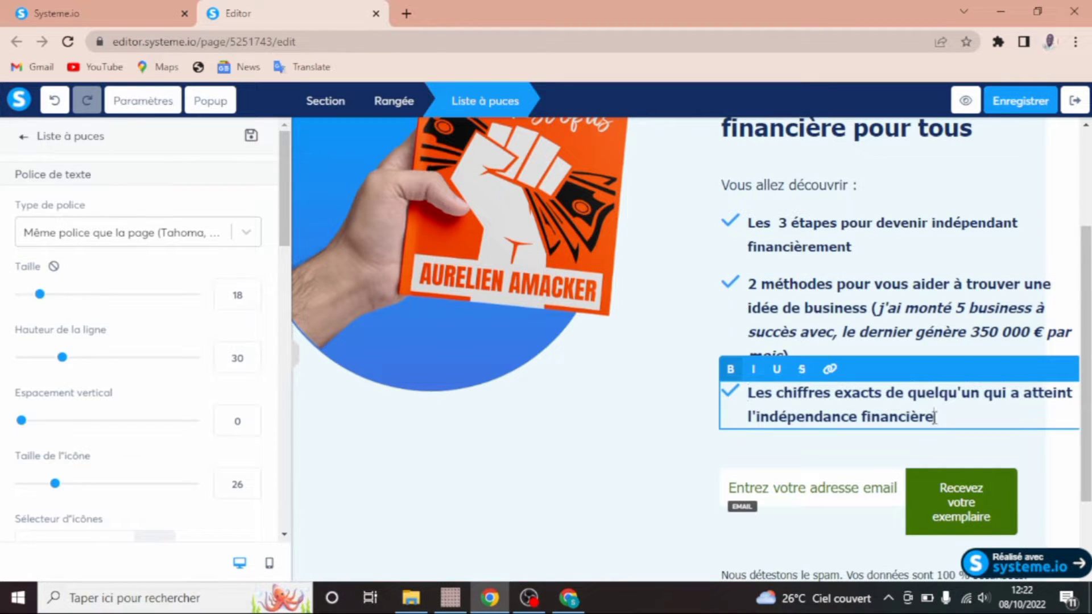
drag(925, 416, 759, 403)
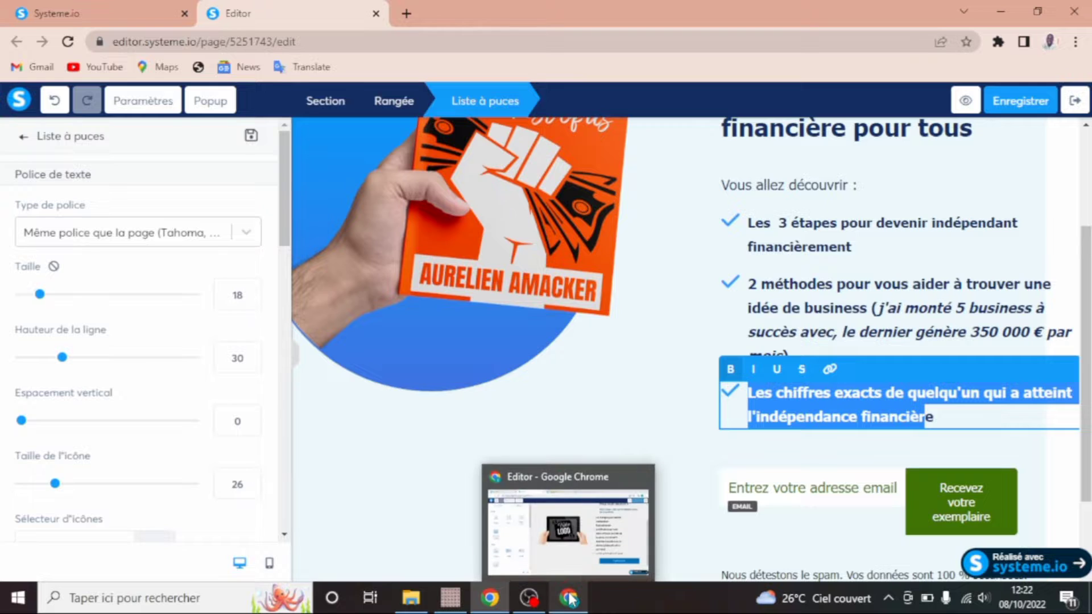
In the template's Chrome window, replace the last placeholder bullet with "Les chiffres exacts de quelqu'un qui a atteint l'indépendance financièr"
click(545, 520)
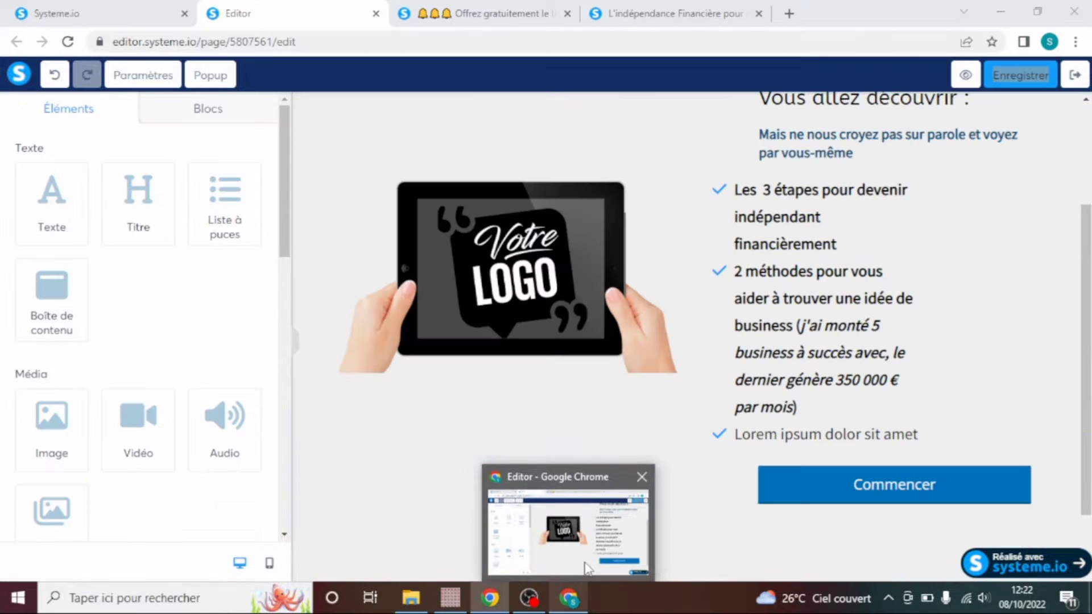
triple_click(896, 434)
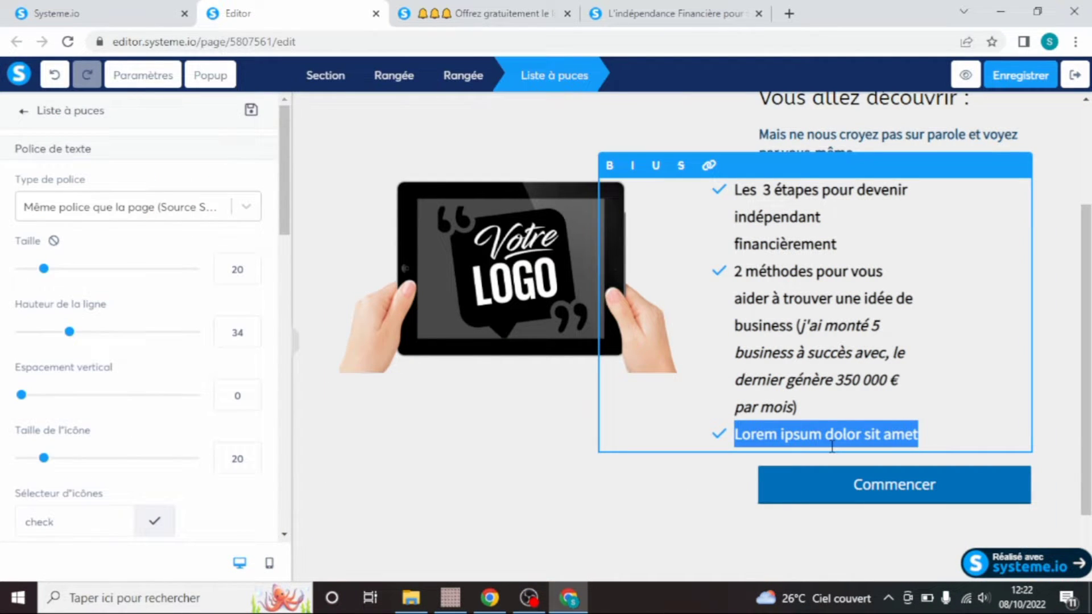
text(Les chiffres exacts de quelqu'un qui a atteint l'indépendance financièr)
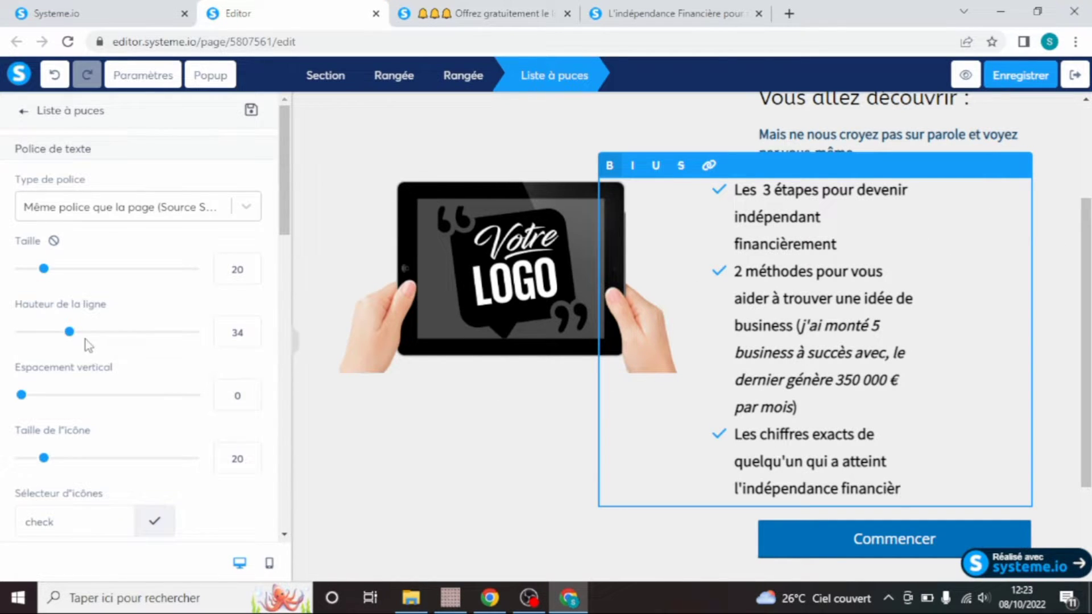
Set the bullet list's text size to 22, its line height to 31 and its vertical spacing to 11
drag(43, 272, 49, 274)
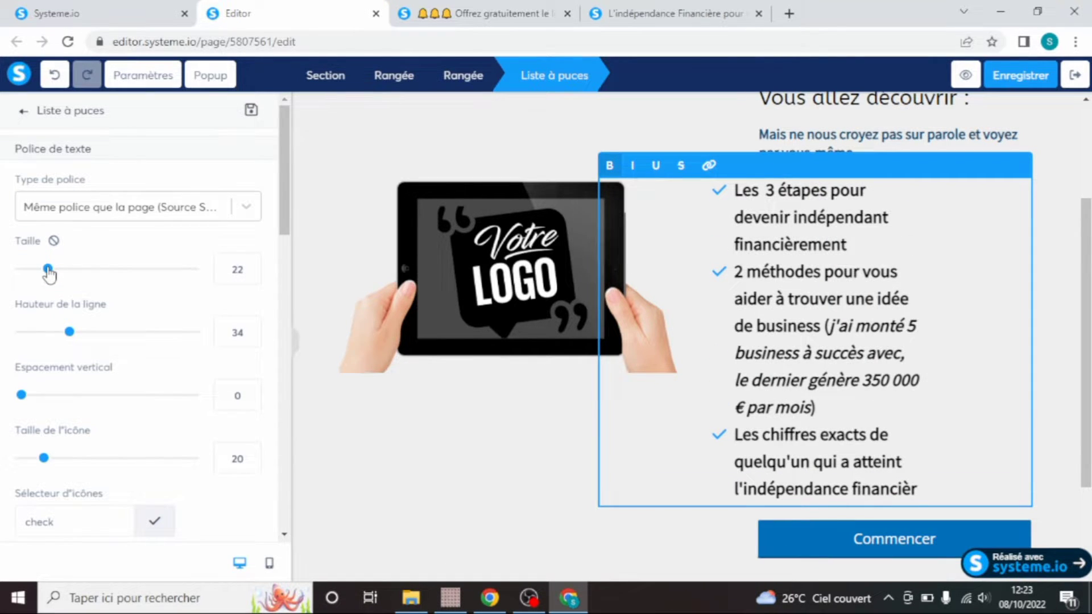
drag(64, 336, 65, 334)
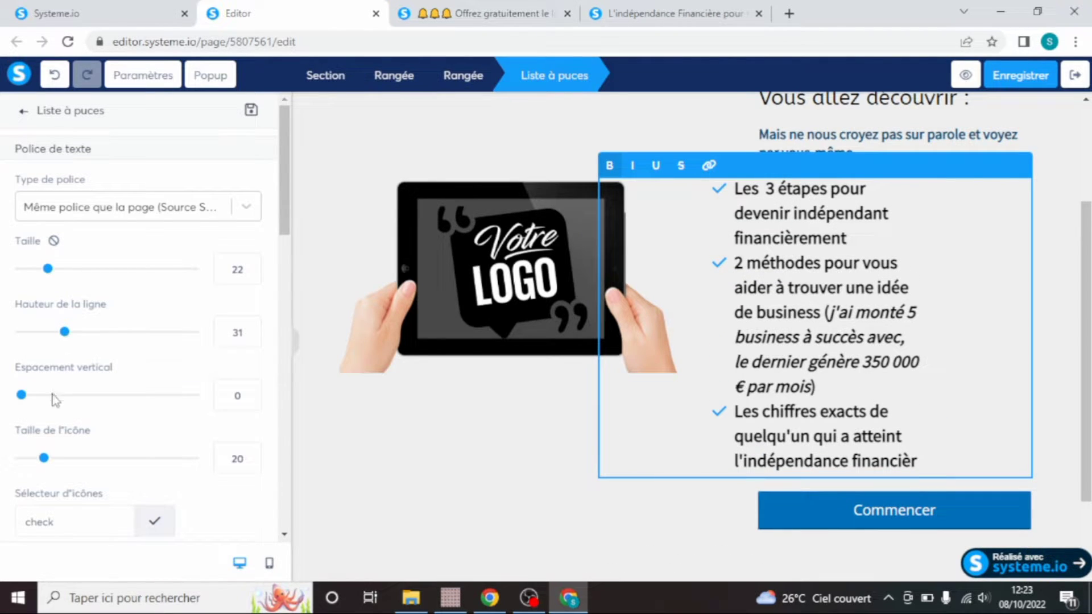
drag(22, 398, 42, 395)
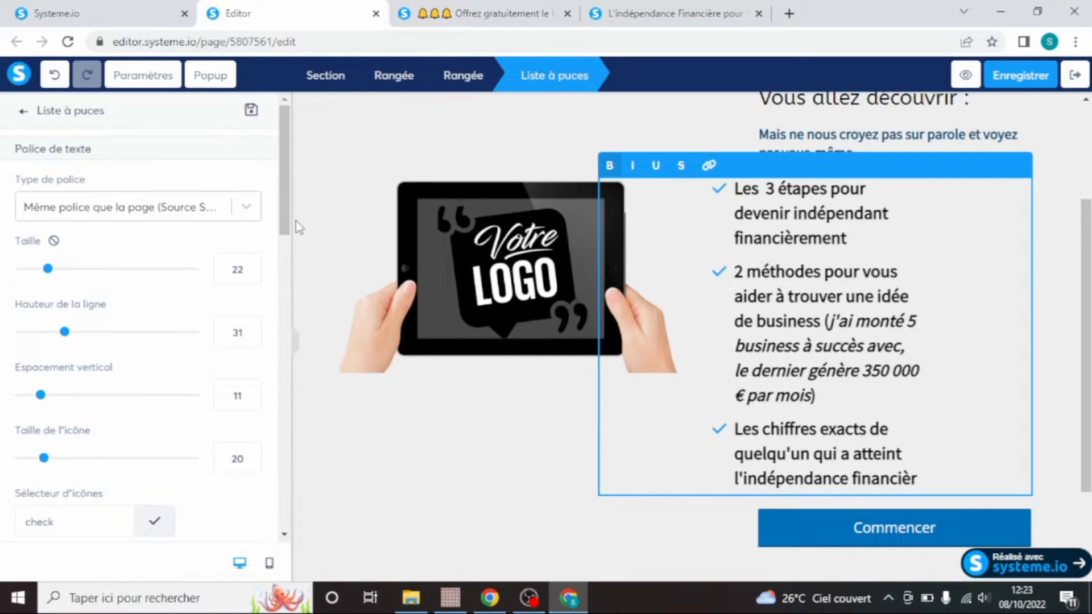
Set the bullet list's left margin to 0 and save the page
drag(282, 213, 297, 432)
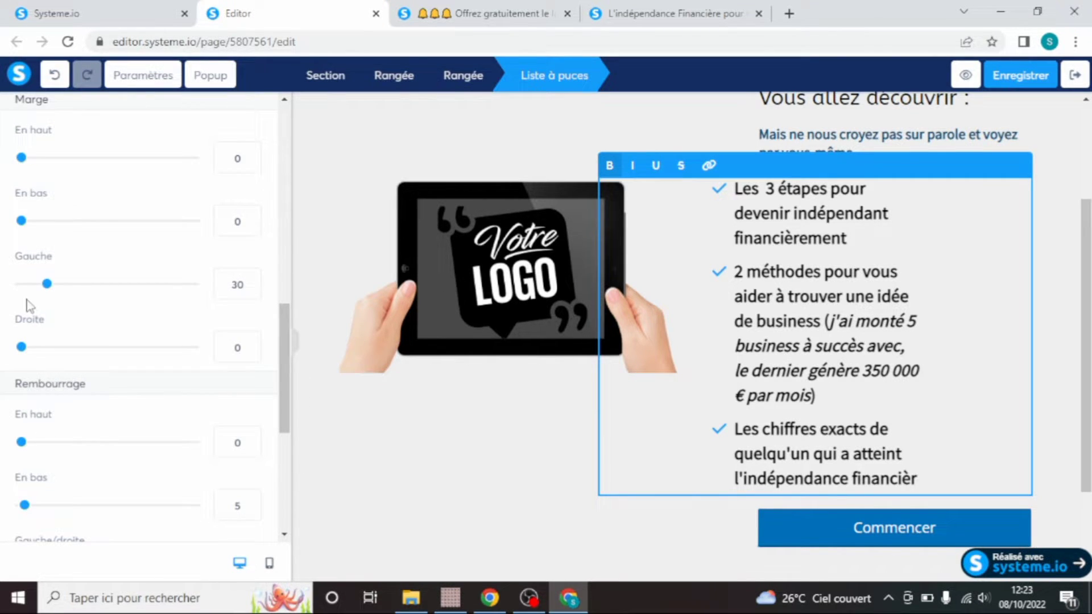
drag(47, 284, 8, 280)
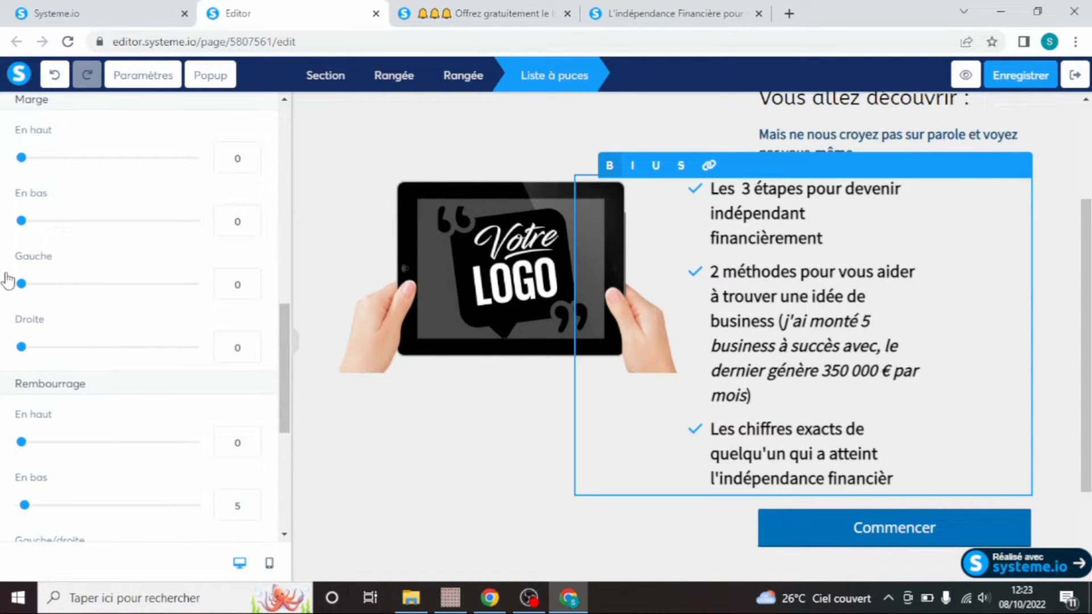
mouse_move(22, 347)
mouse_down()
mouse_move(37, 348)
mouse_move(5, 347)
mouse_up()
mouse_move(21, 442)
mouse_down()
mouse_move(40, 443)
mouse_move(23, 439)
mouse_up()
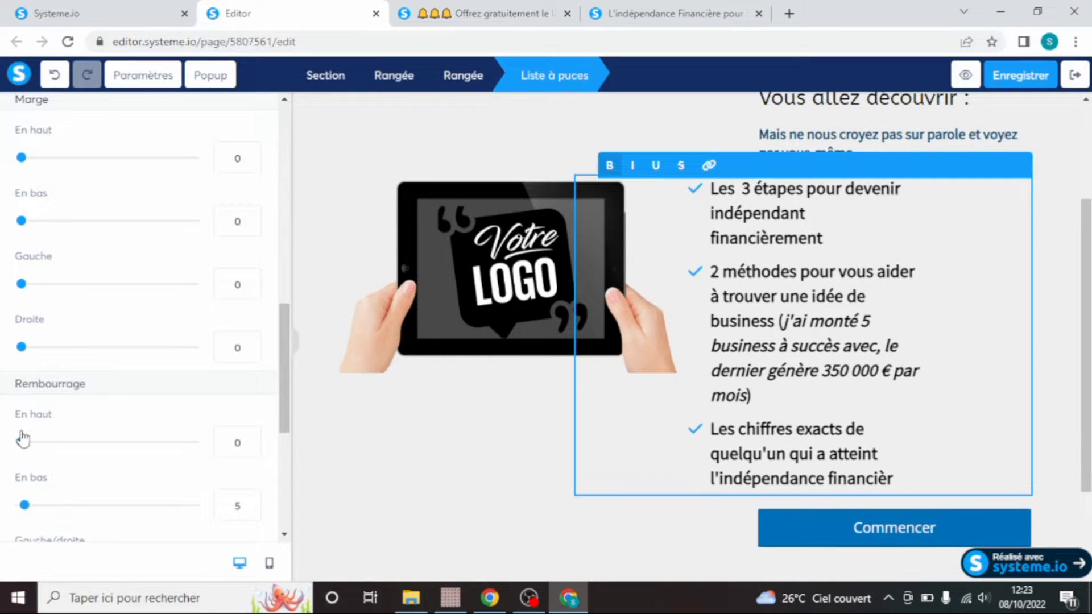
click(404, 215)
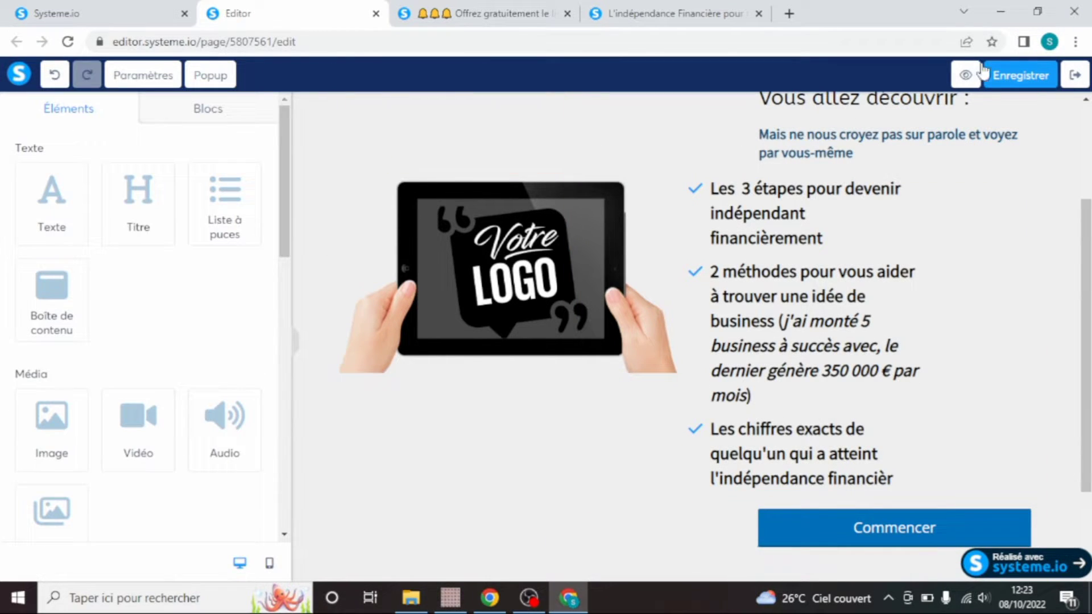
click(1025, 75)
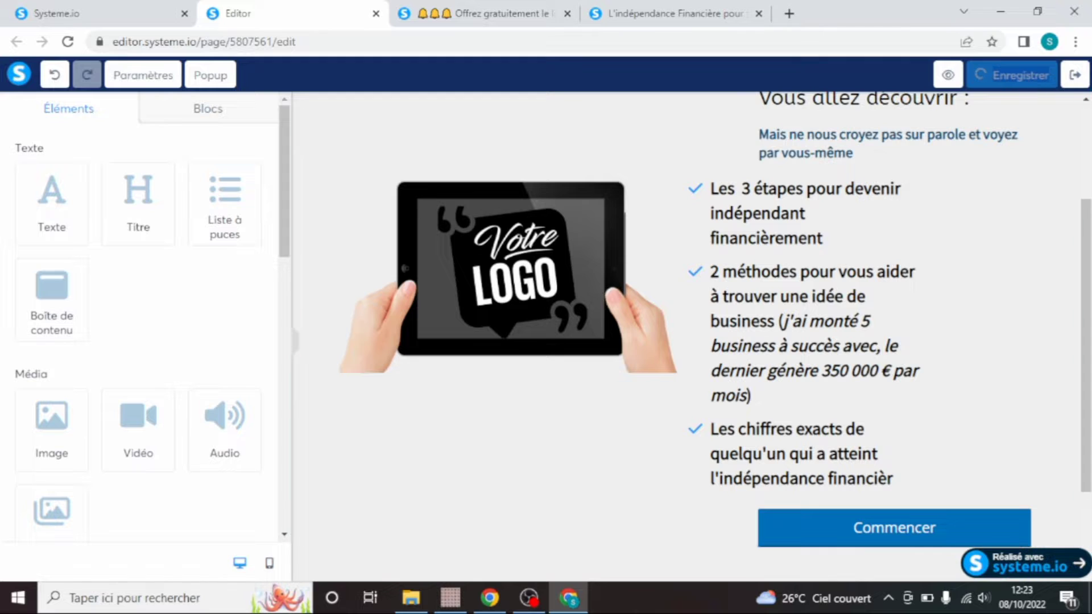
Delete the text "Mais ne nous croyez pas sur parole et voyez par vous-même" above the bullet list and save the page
scroll(1073, 196, up, 3)
scroll(1074, 197, up, 1)
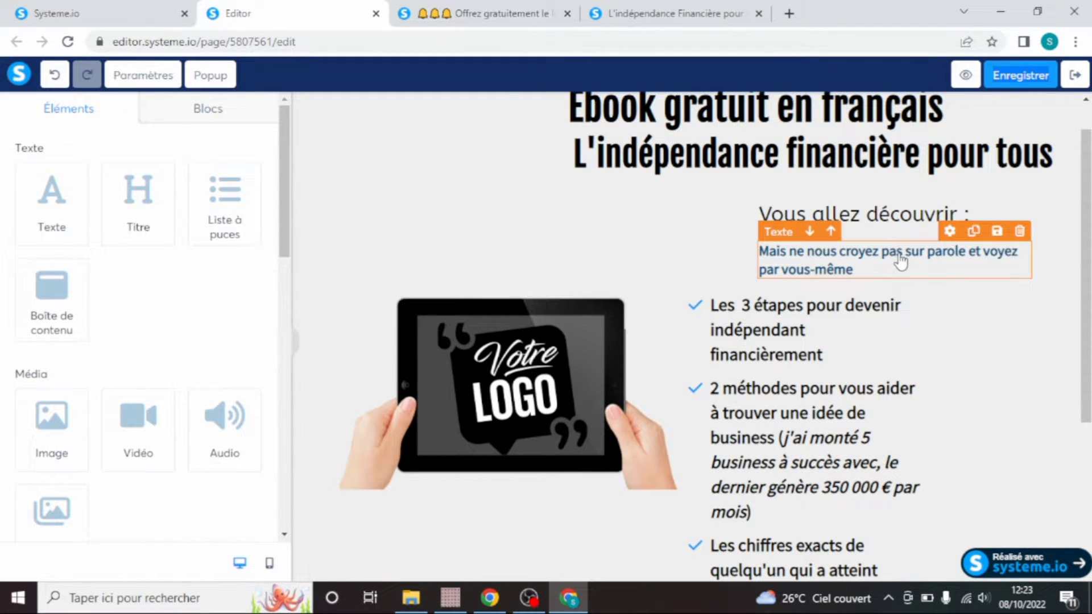
click(900, 261)
click(902, 175)
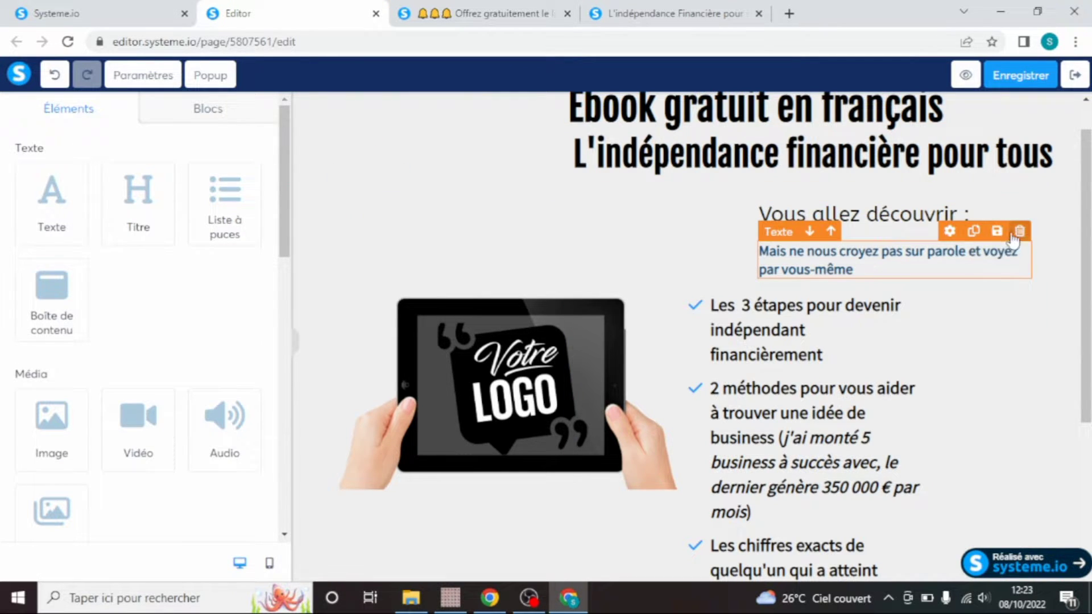
click(1014, 233)
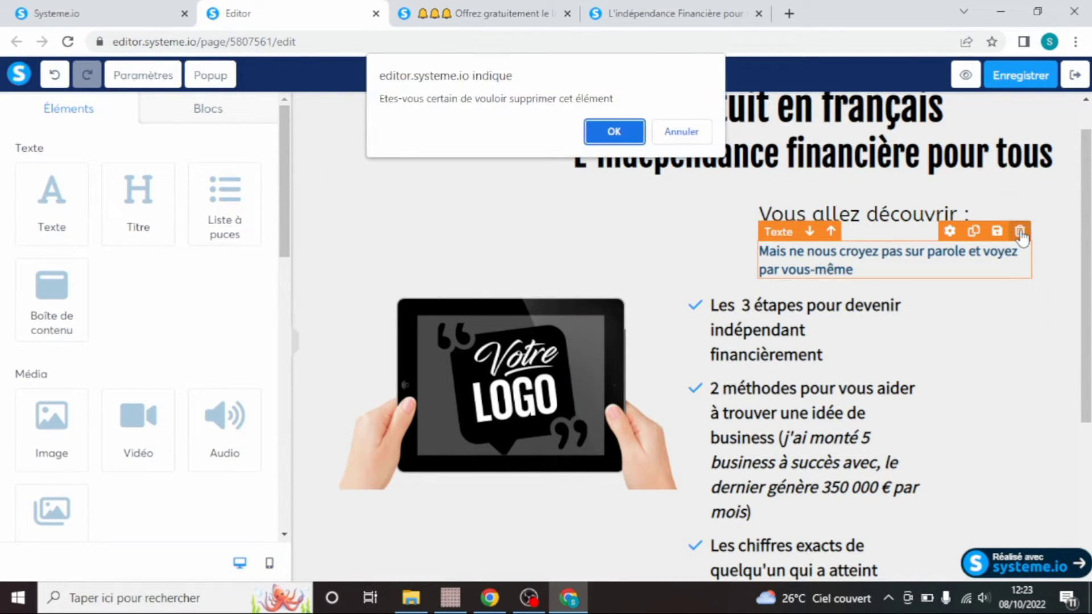
click(612, 133)
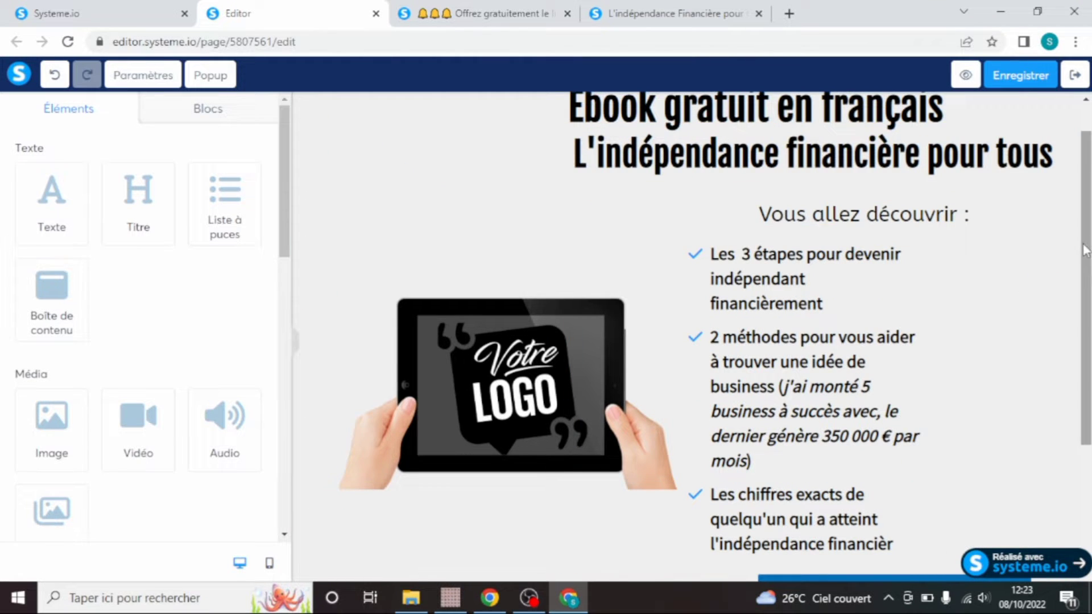
mouse_move(1086, 250)
mouse_down()
mouse_move(1083, 375)
mouse_move(1072, 292)
mouse_move(1065, 302)
mouse_move(1075, 268)
mouse_move(1056, 215)
mouse_move(1069, 287)
mouse_move(1065, 246)
mouse_up()
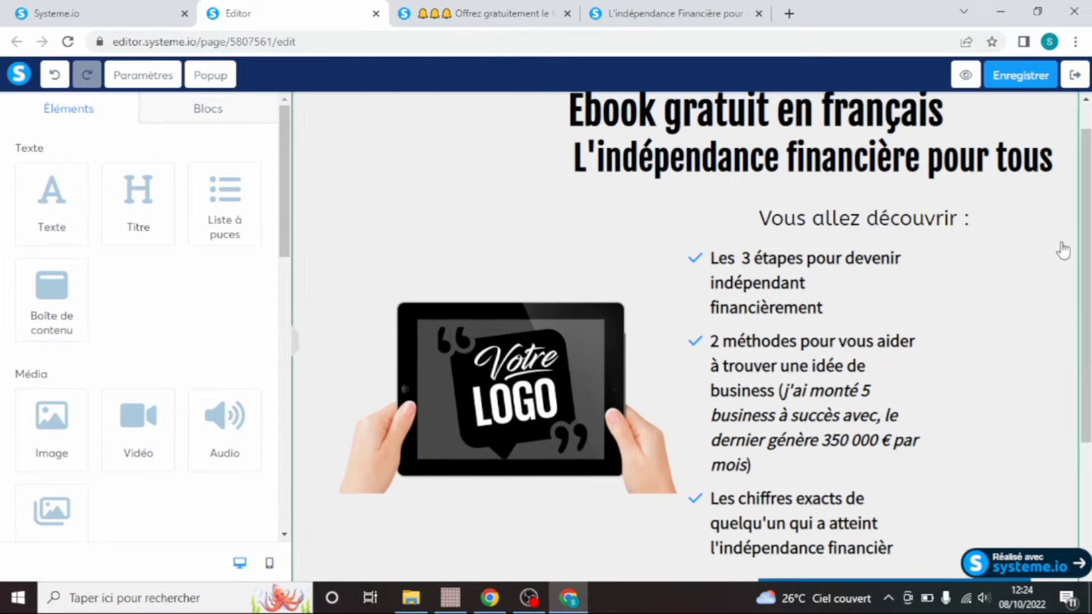
click(1017, 79)
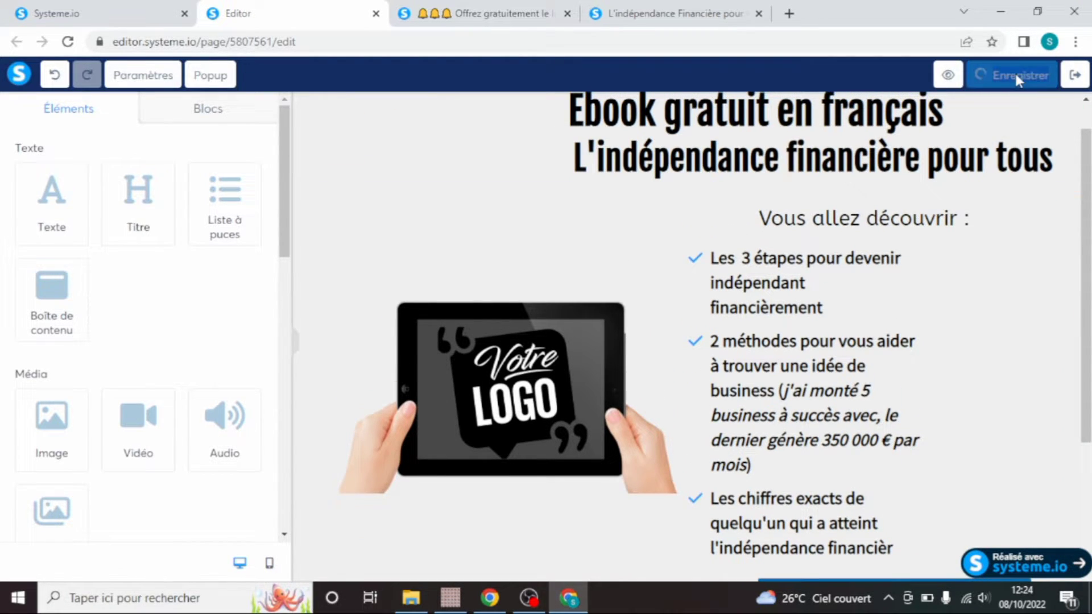
Open the bullet list's settings and look through its spacing, icon and colour options
click(916, 342)
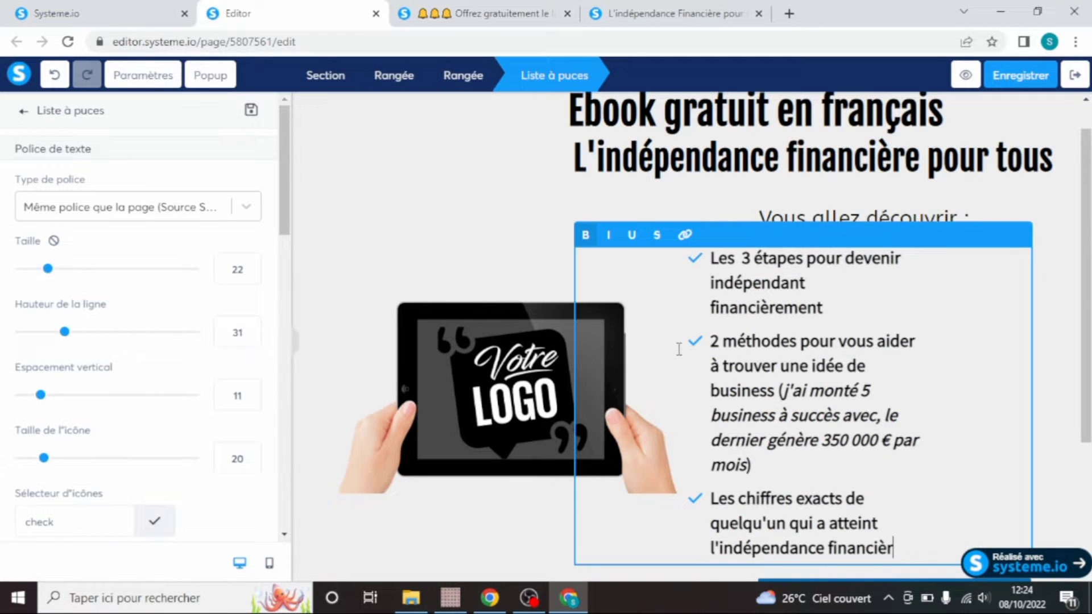
click(387, 143)
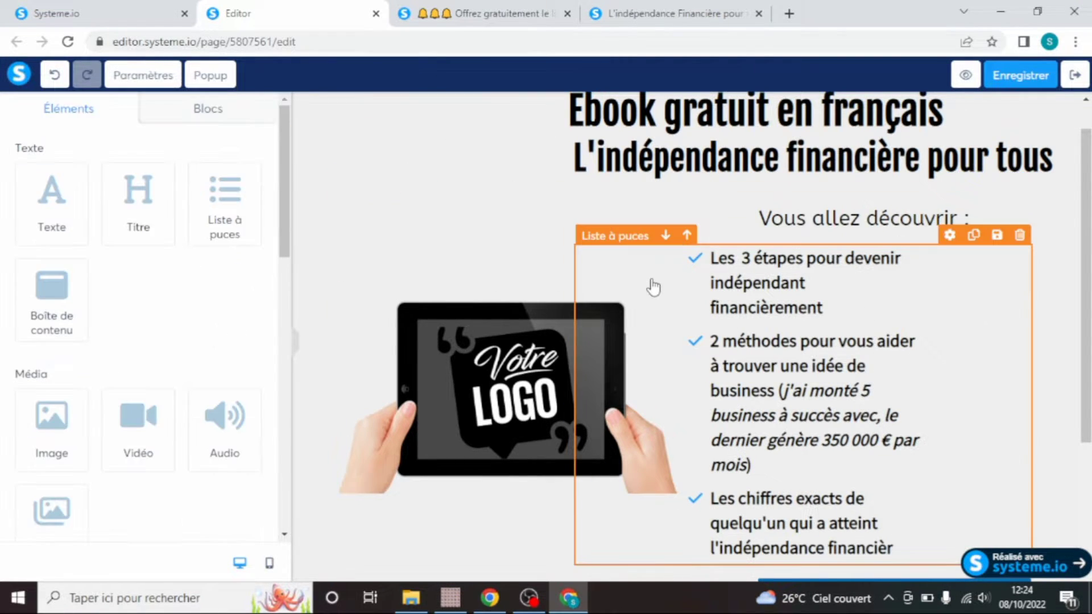
click(683, 296)
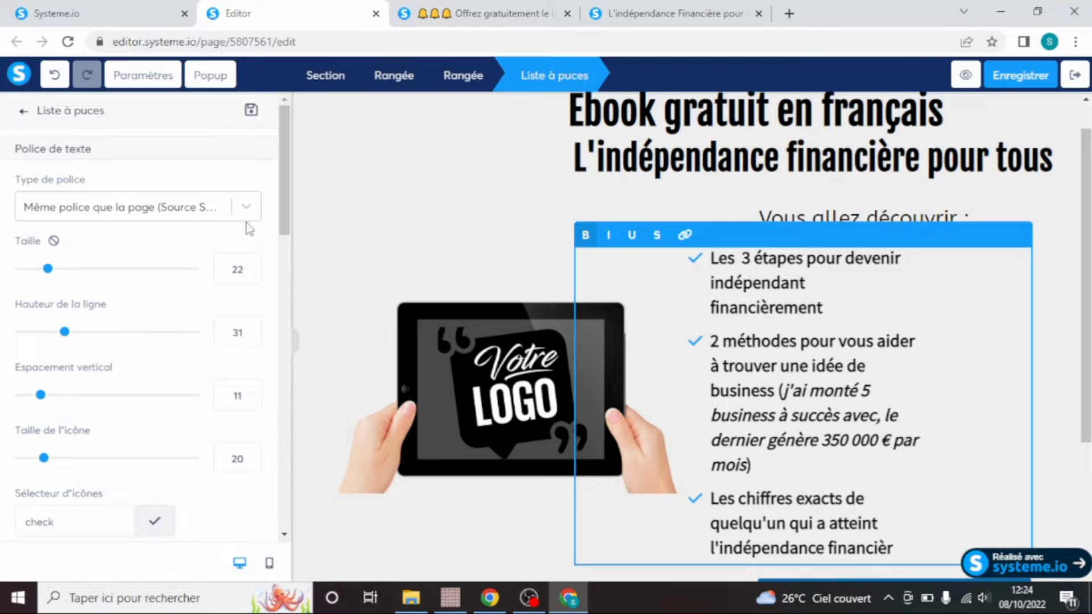
drag(281, 189, 298, 256)
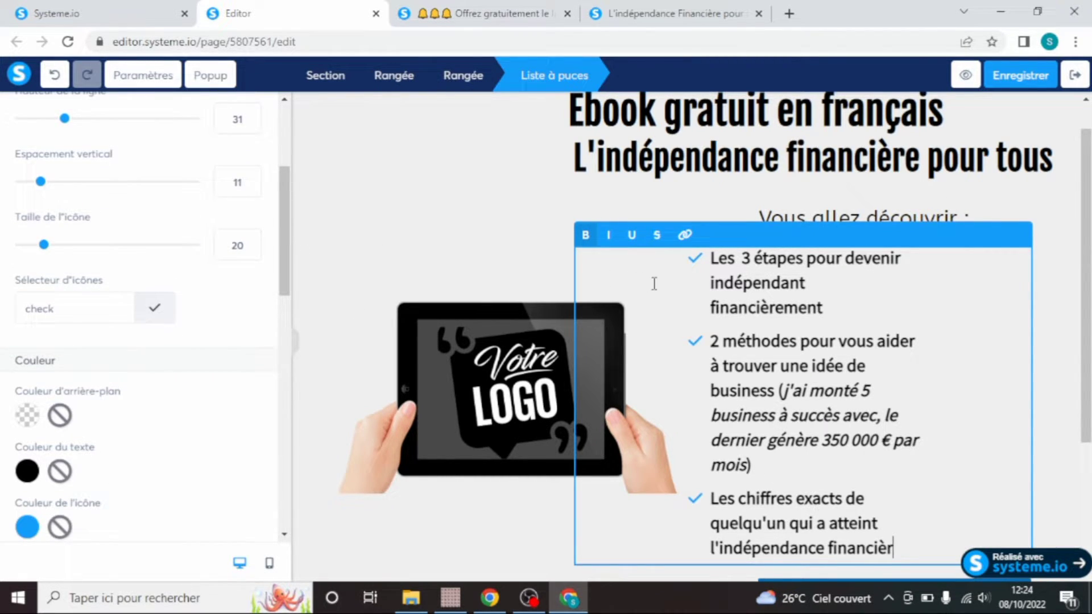
Change the bullet list's icon to check-square
click(154, 311)
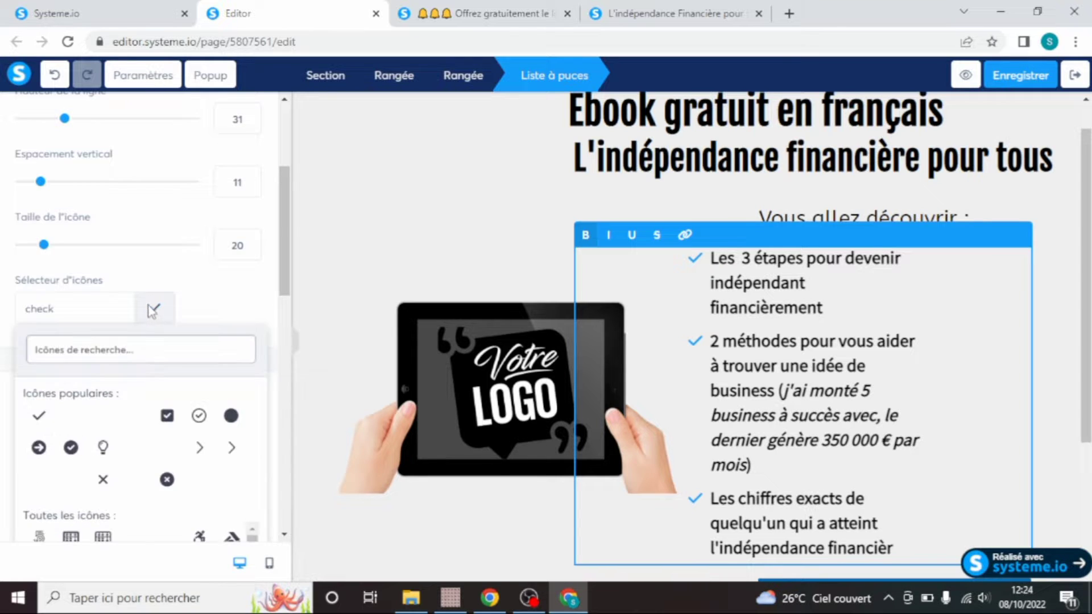
click(167, 419)
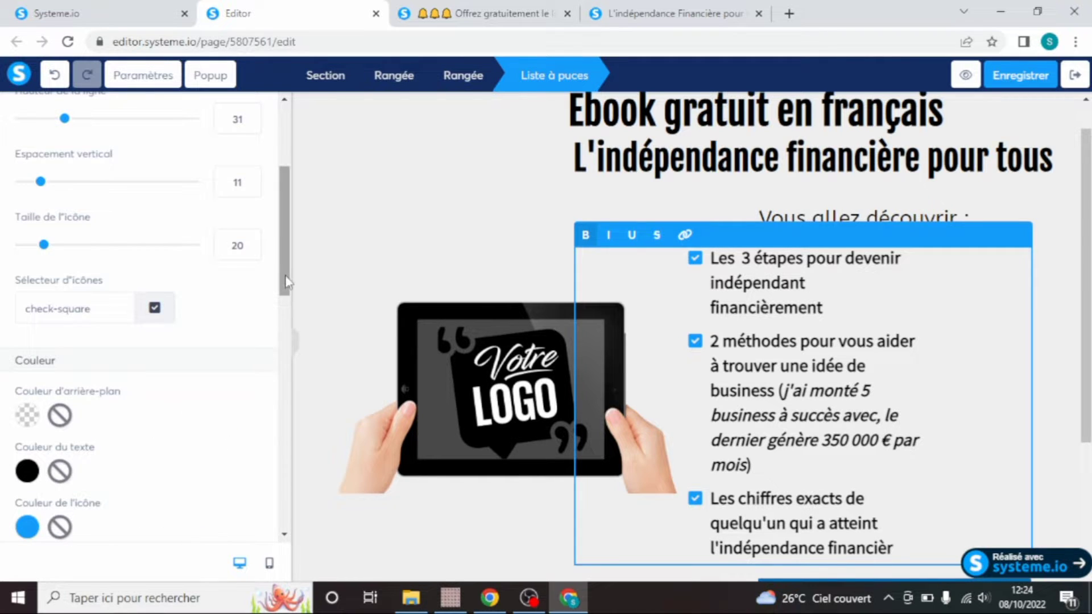
Try the circle, check-circle and double-chevron icons on the bullet list
drag(287, 273, 287, 301)
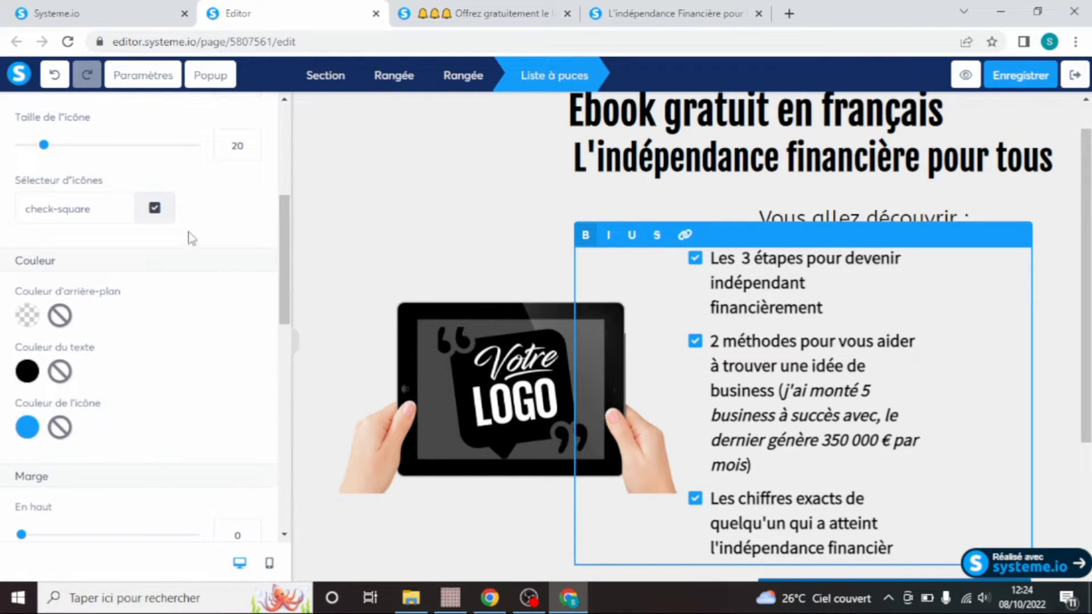
click(154, 208)
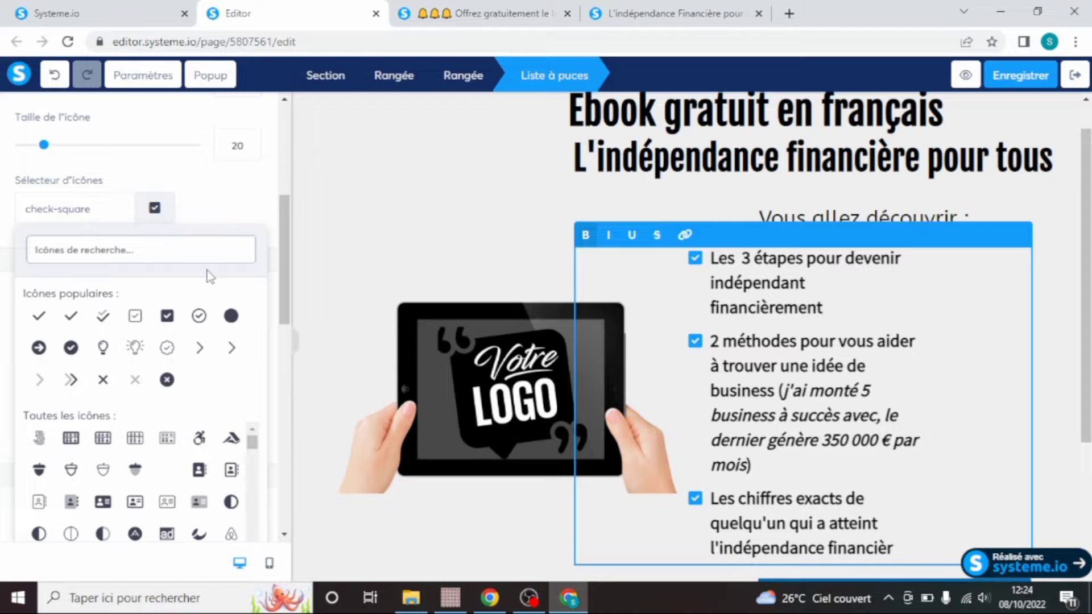
click(231, 316)
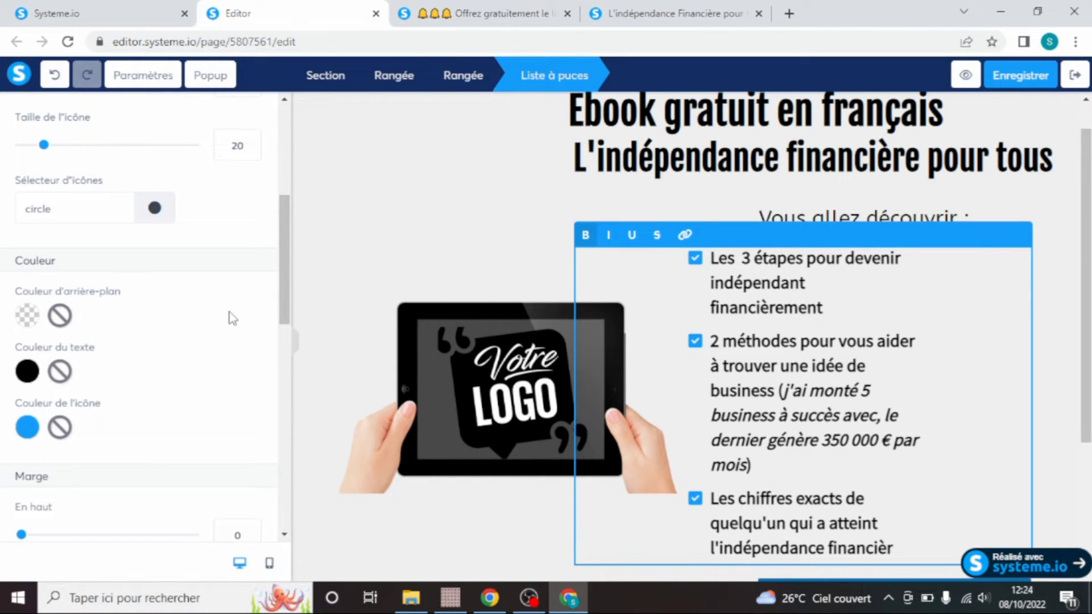
click(155, 209)
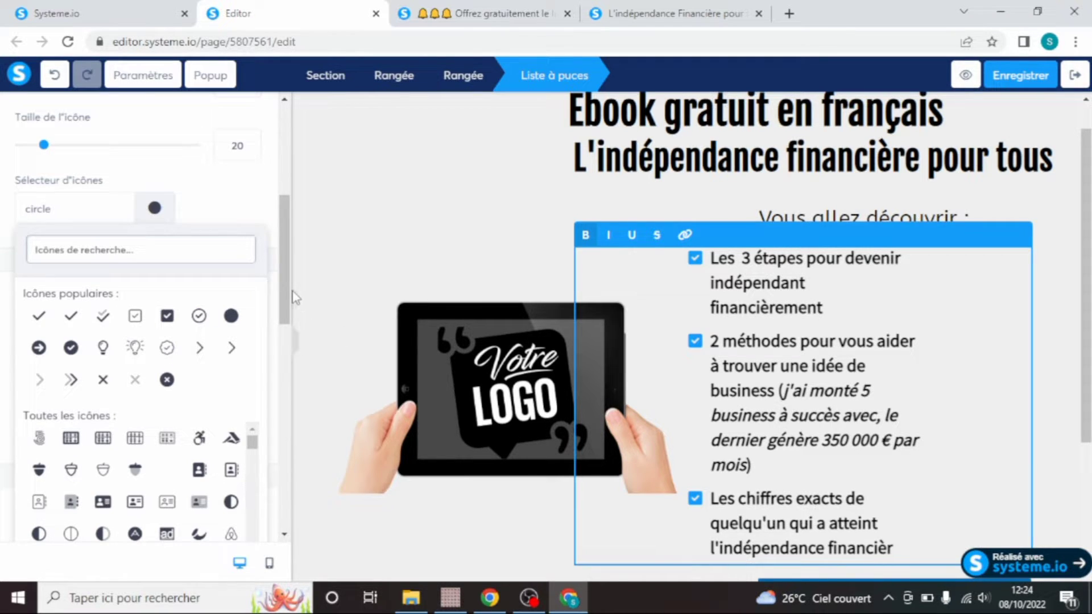
click(72, 348)
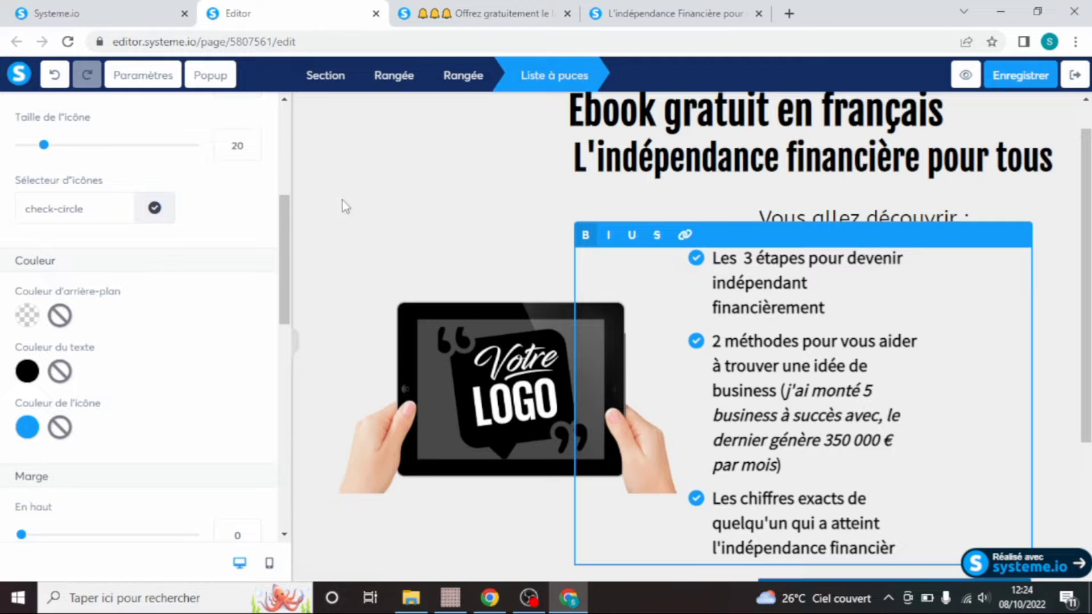
click(156, 210)
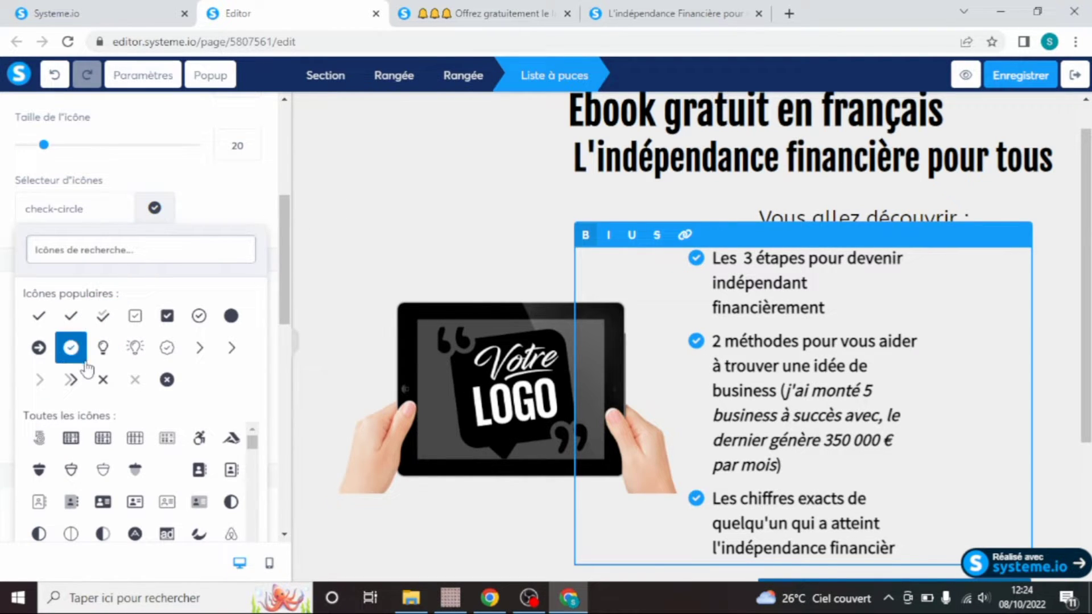
click(71, 379)
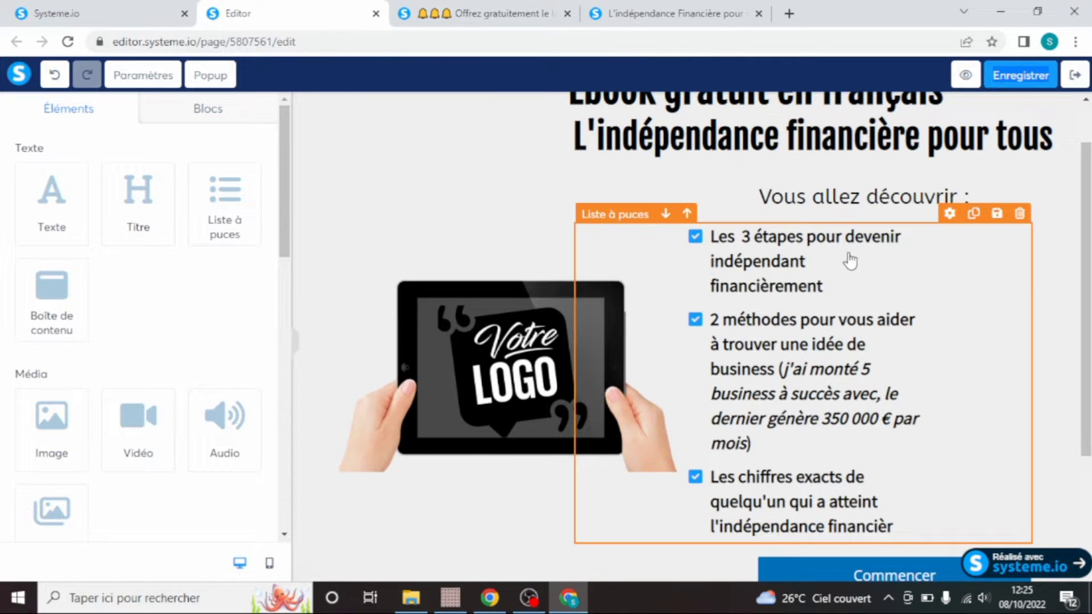
Set the bullet list's line height to 22 and save the page
double_click(850, 257)
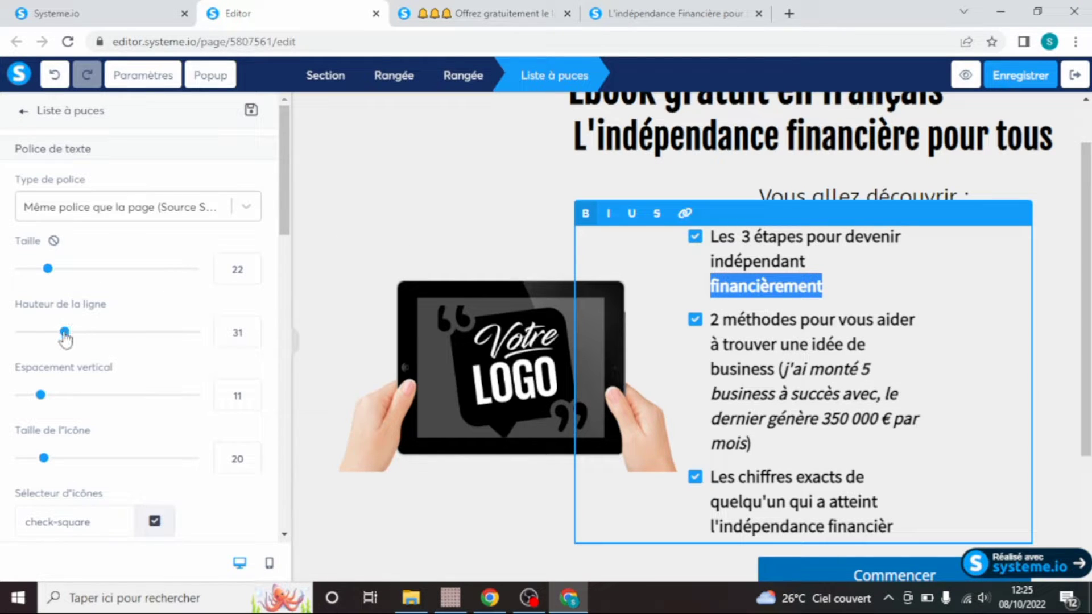
drag(65, 336, 49, 336)
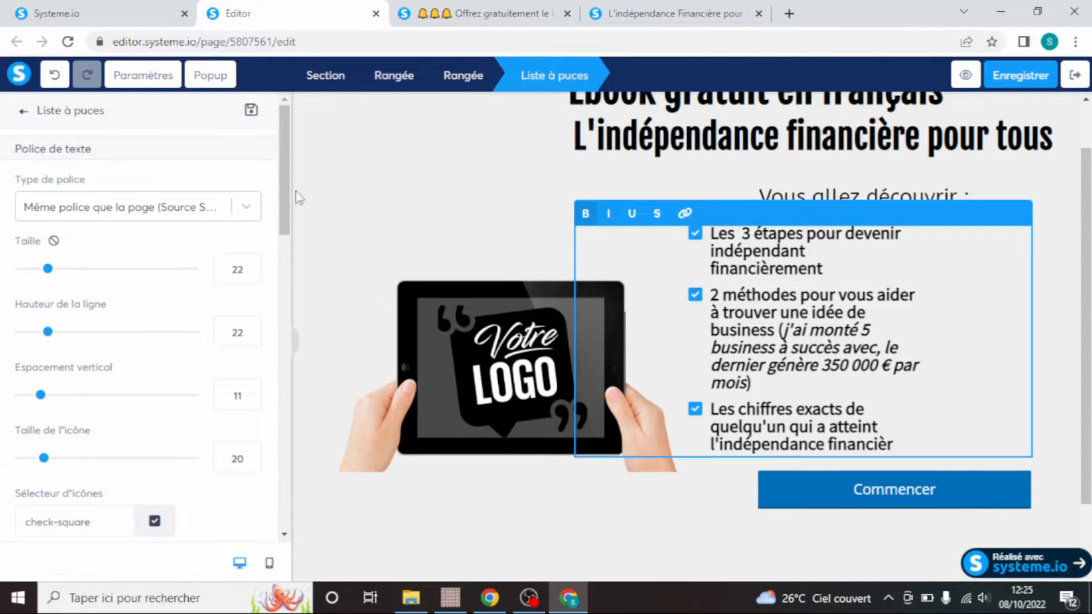
drag(282, 193, 337, 519)
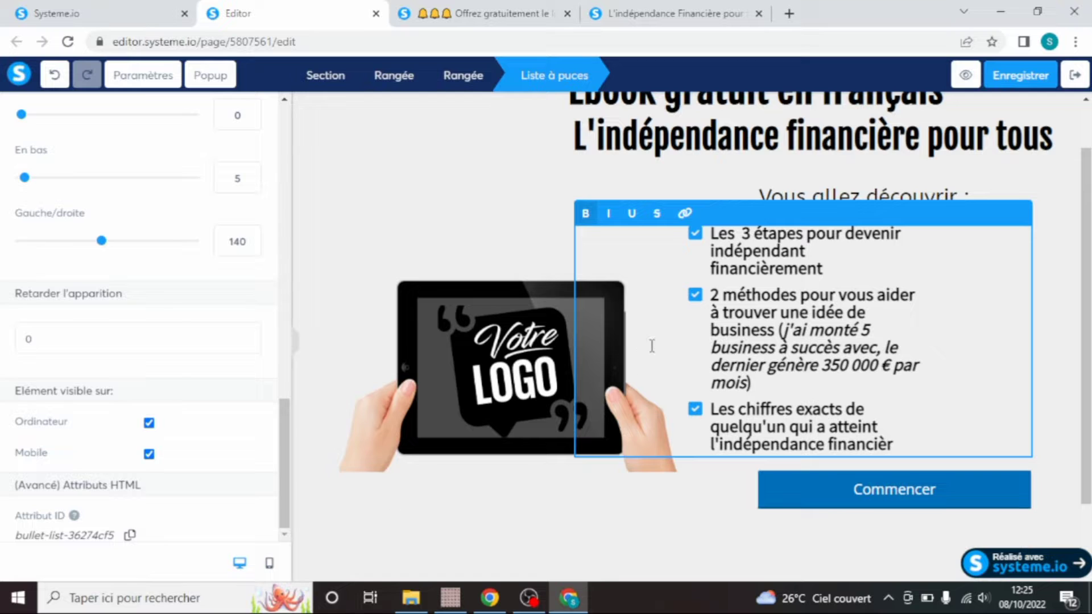
click(1020, 87)
click(487, 203)
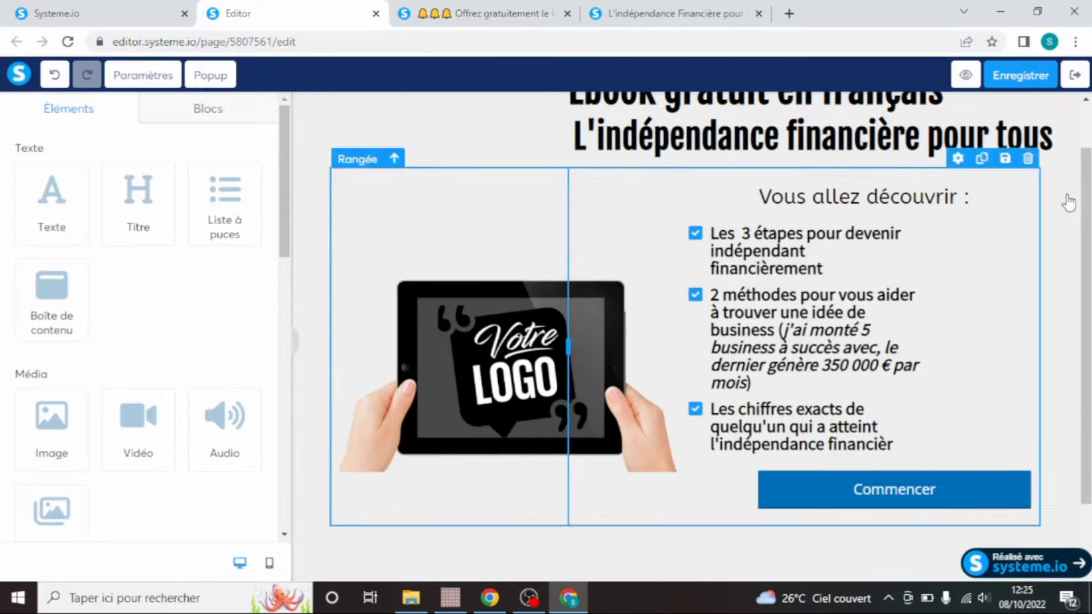
Replace the tablet image with the Livre_Independance book cover PNG uploaded from the Téléchargements folder
drag(1087, 237, 1090, 230)
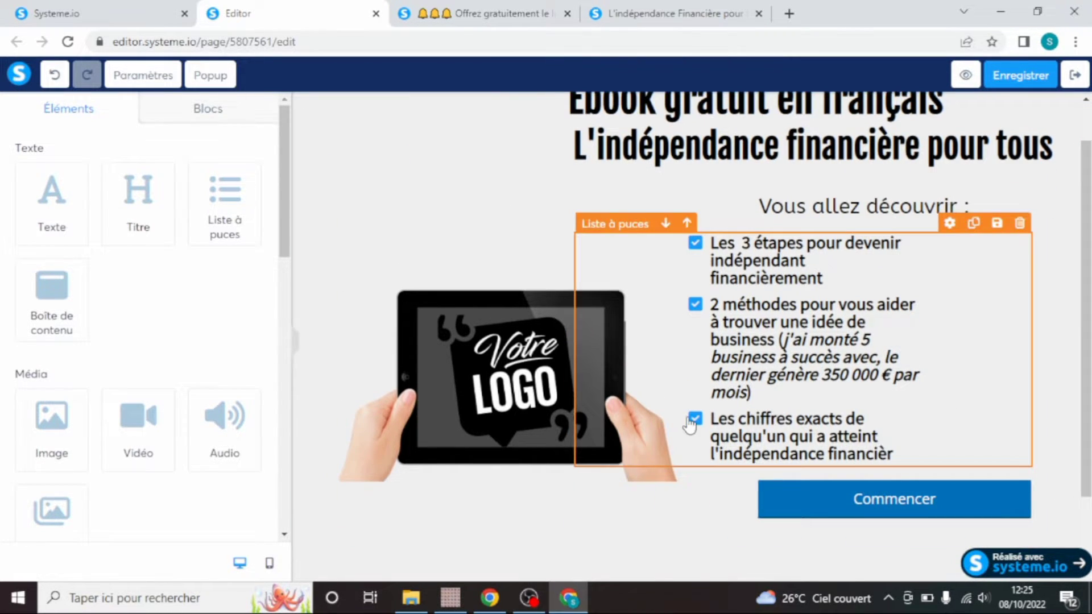
click(471, 407)
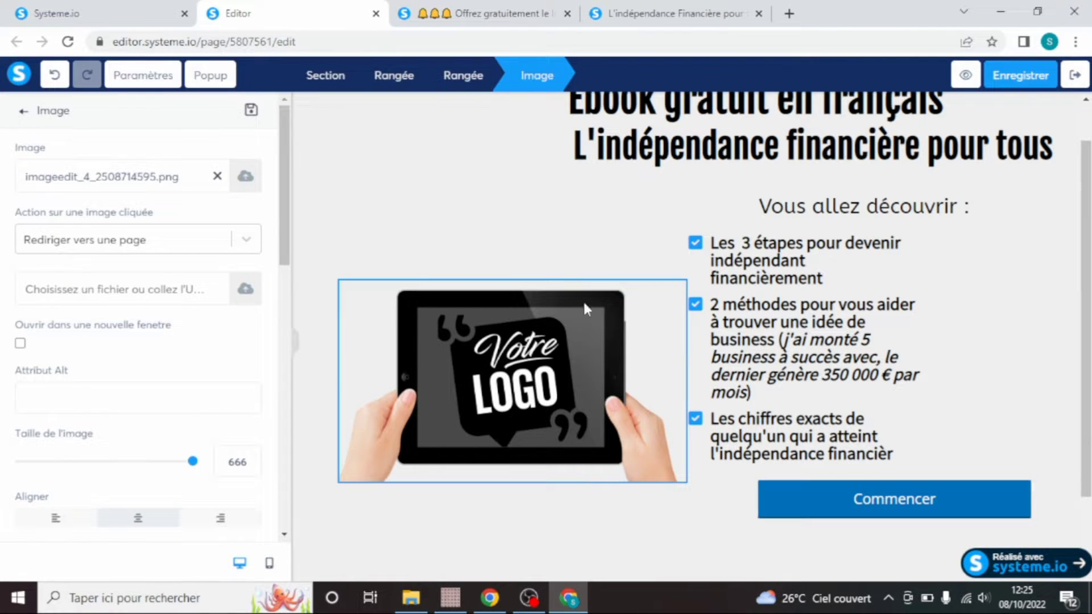
scroll(320, 244, up, 1)
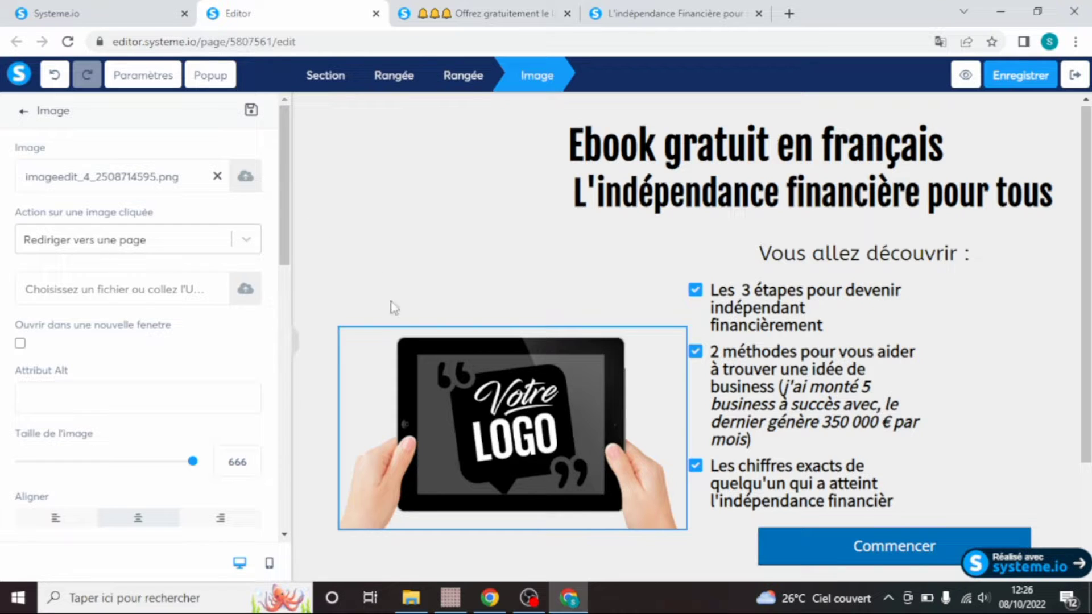
click(246, 179)
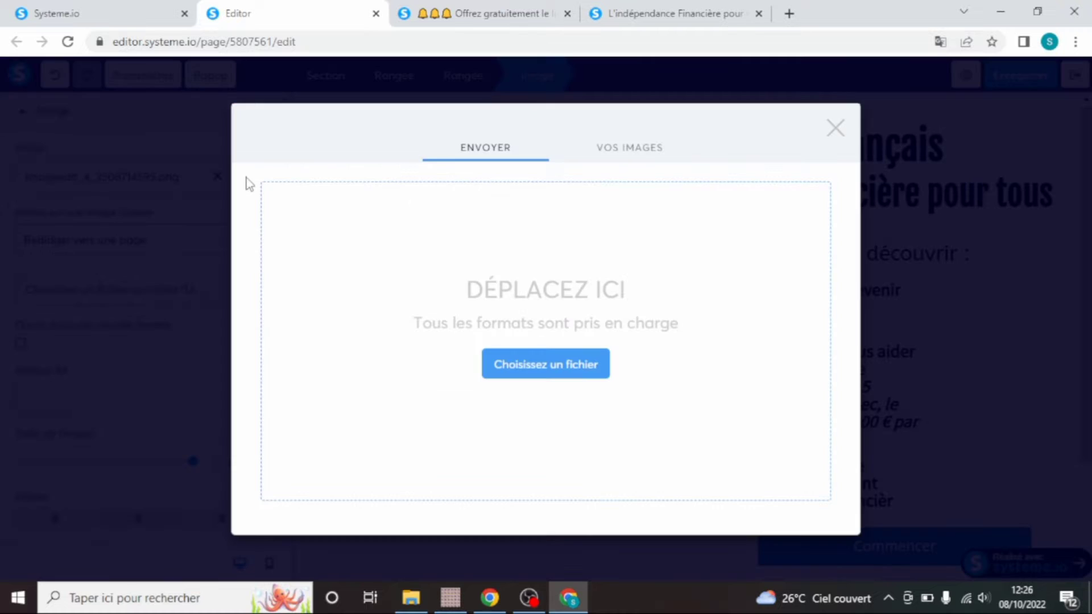
click(556, 365)
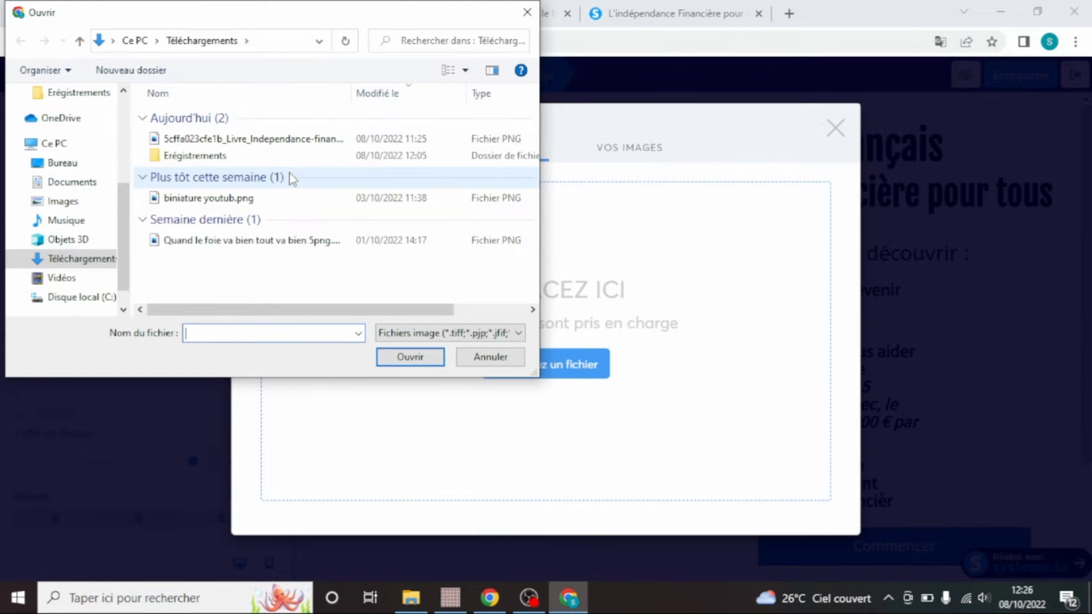
click(266, 142)
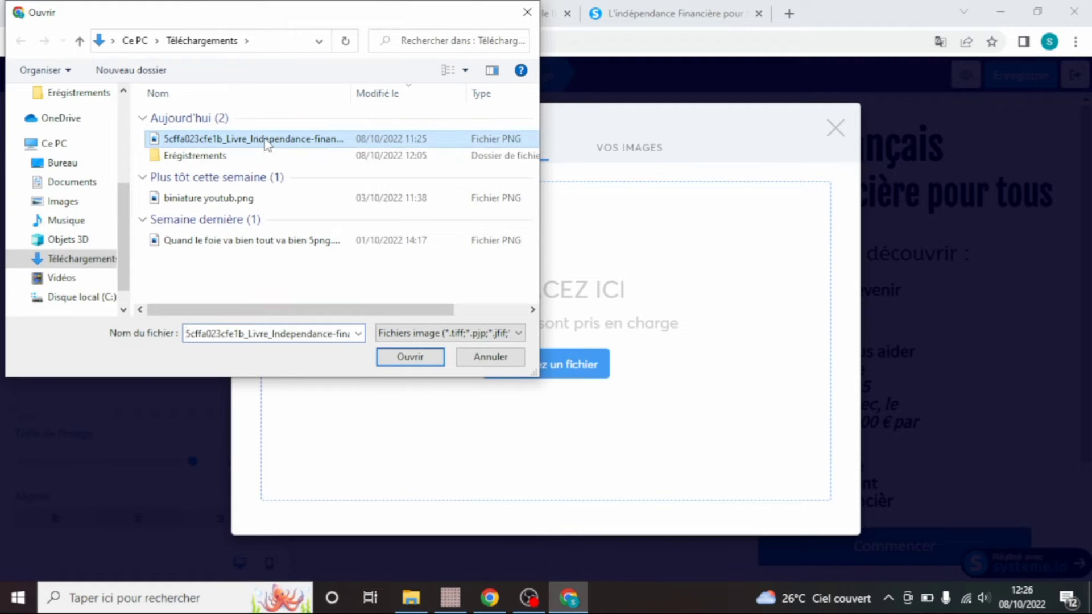
click(411, 360)
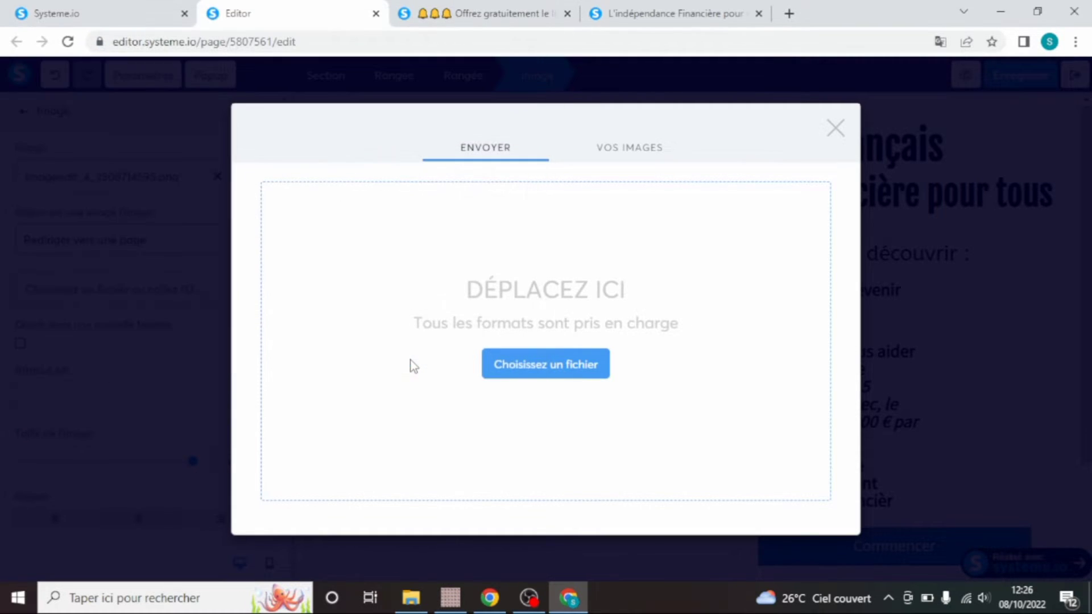
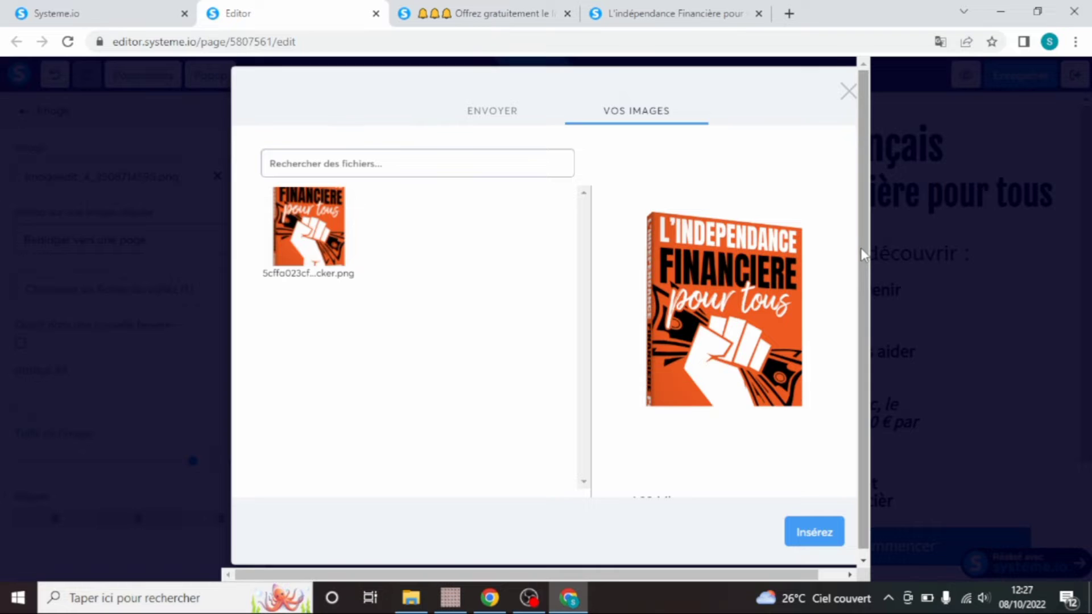
drag(862, 261, 863, 268)
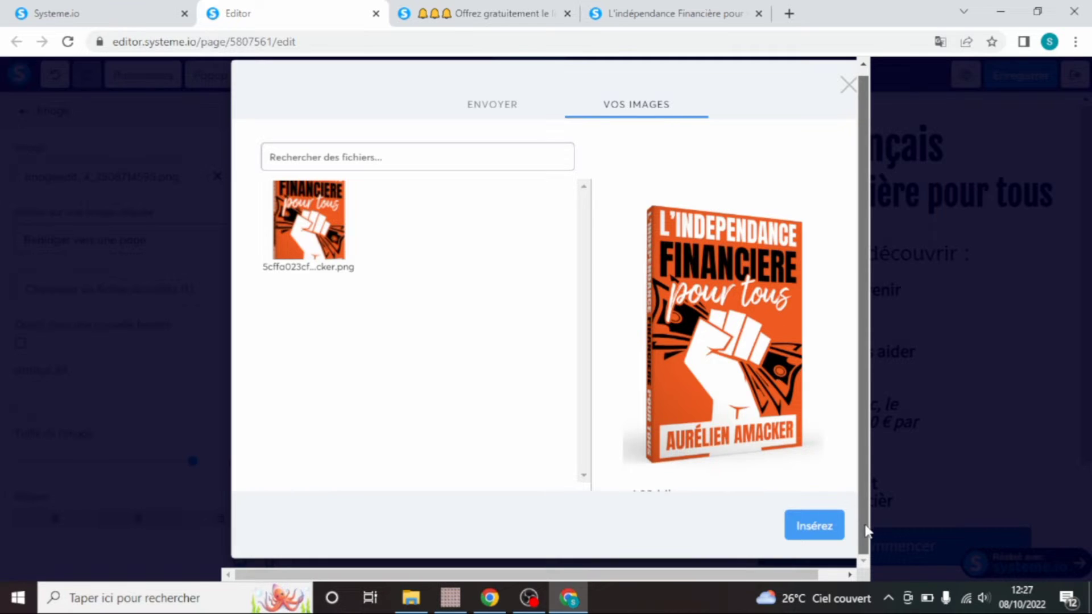
click(819, 533)
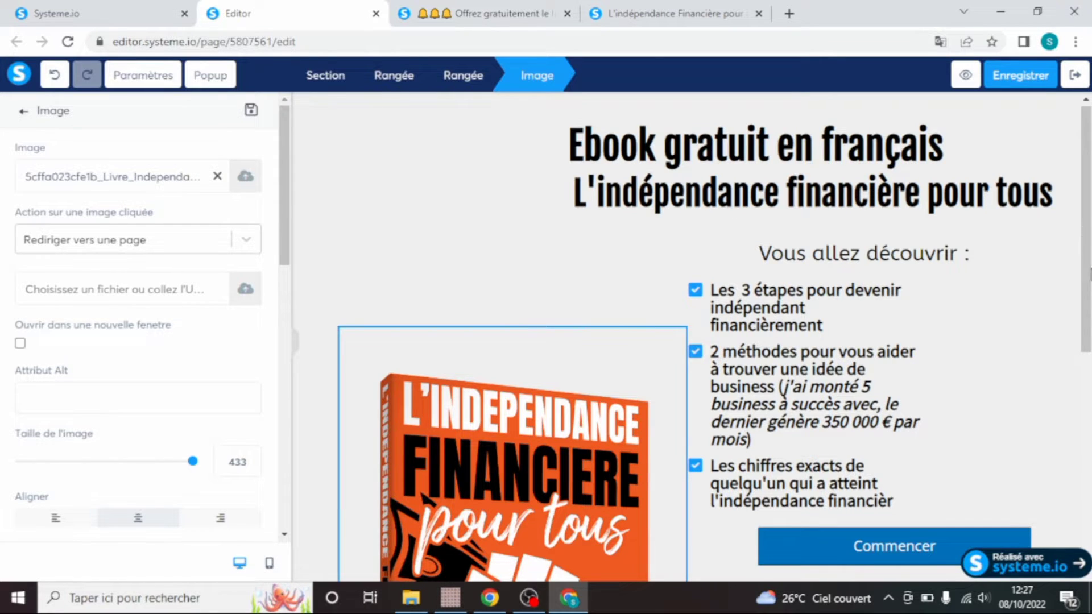
Reduce the book cover's image size to 212
drag(1089, 336, 1067, 398)
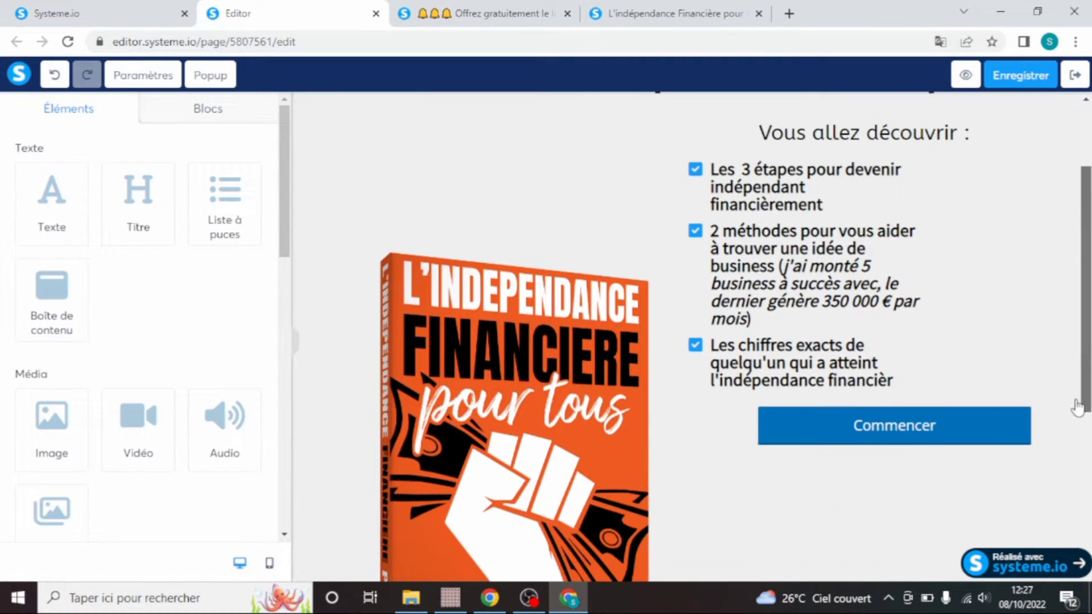
click(488, 477)
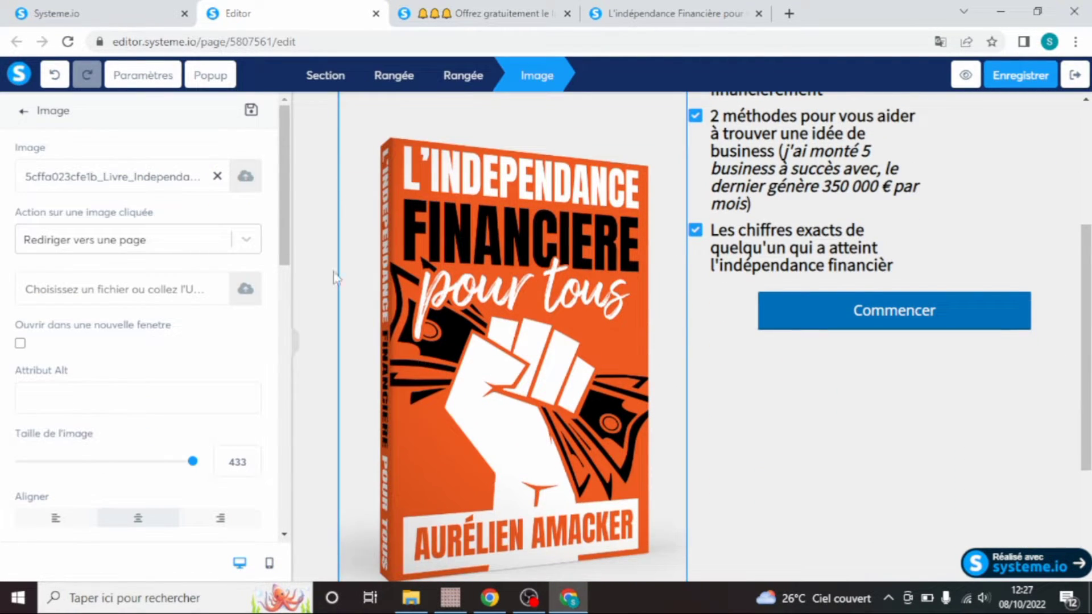
drag(193, 461, 111, 450)
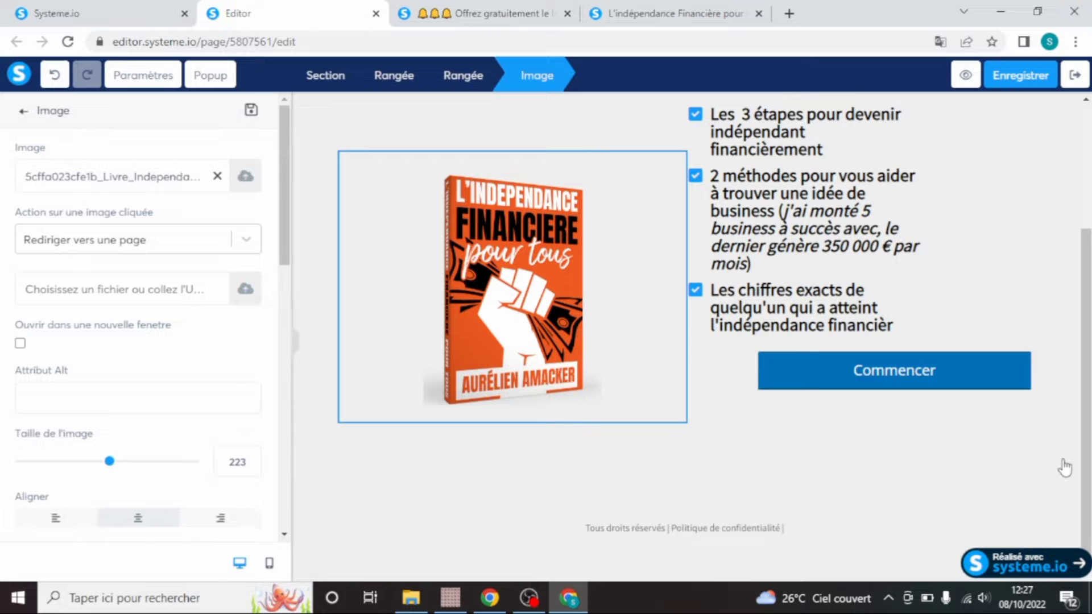
click(1089, 420)
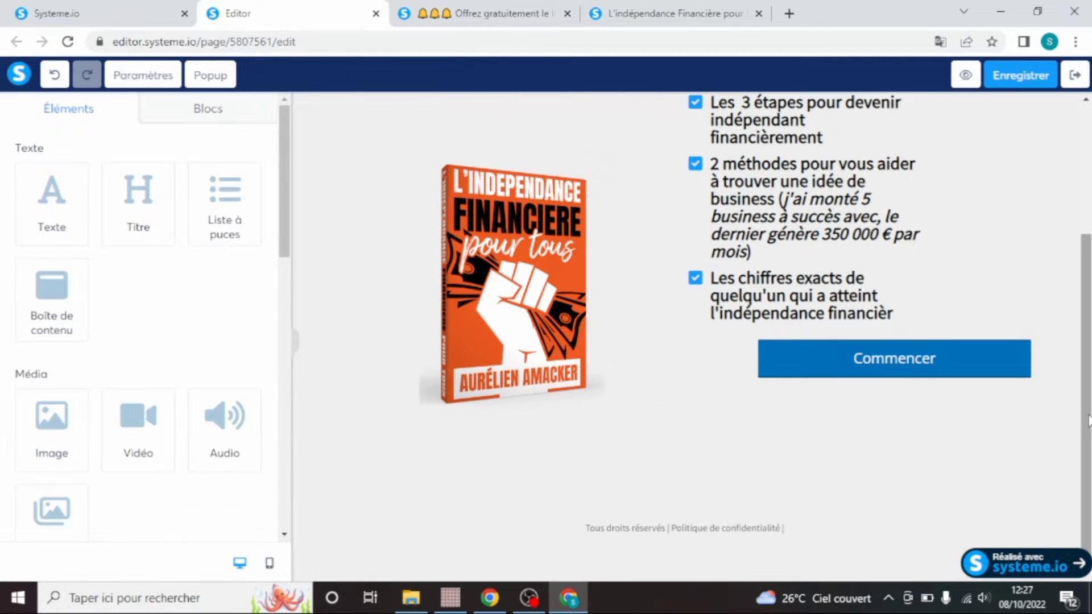
drag(1089, 421, 1090, 449)
scroll(1089, 448, up, 2)
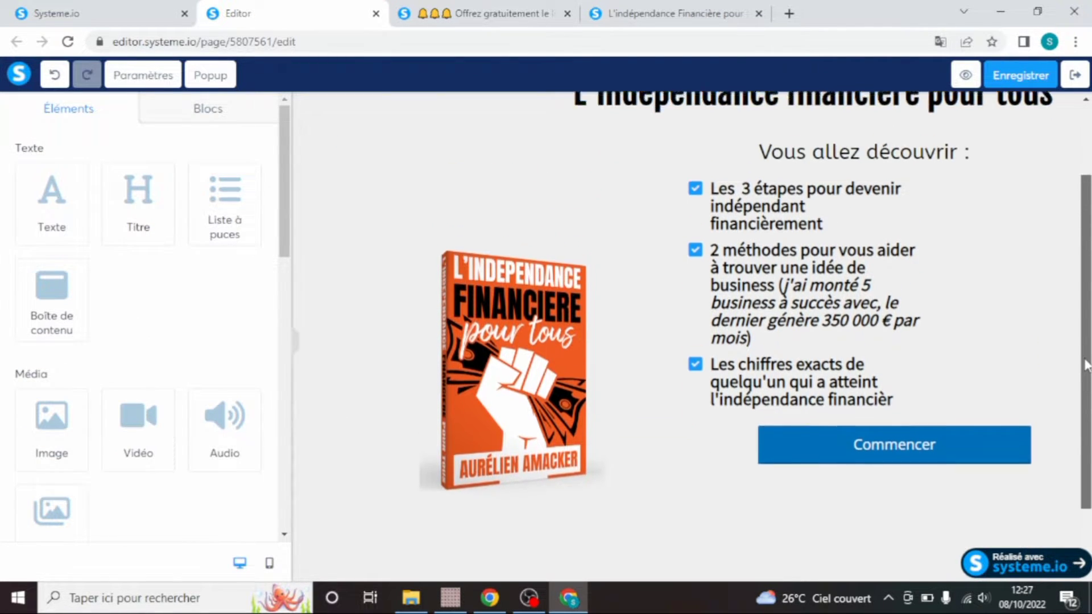
click(425, 454)
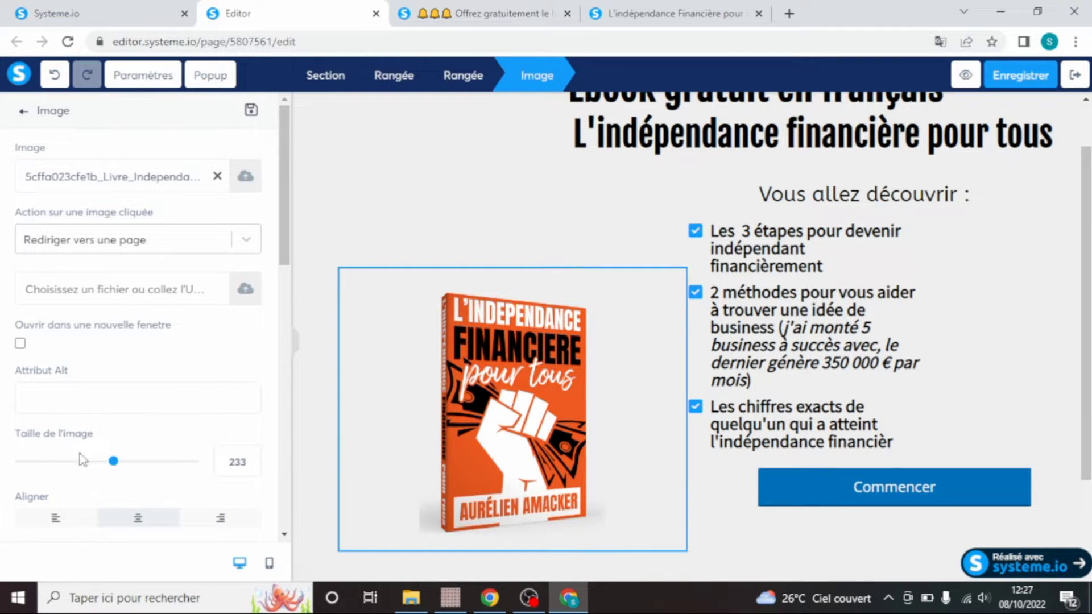
mouse_move(113, 461)
mouse_down()
mouse_move(80, 462)
mouse_move(106, 461)
mouse_up()
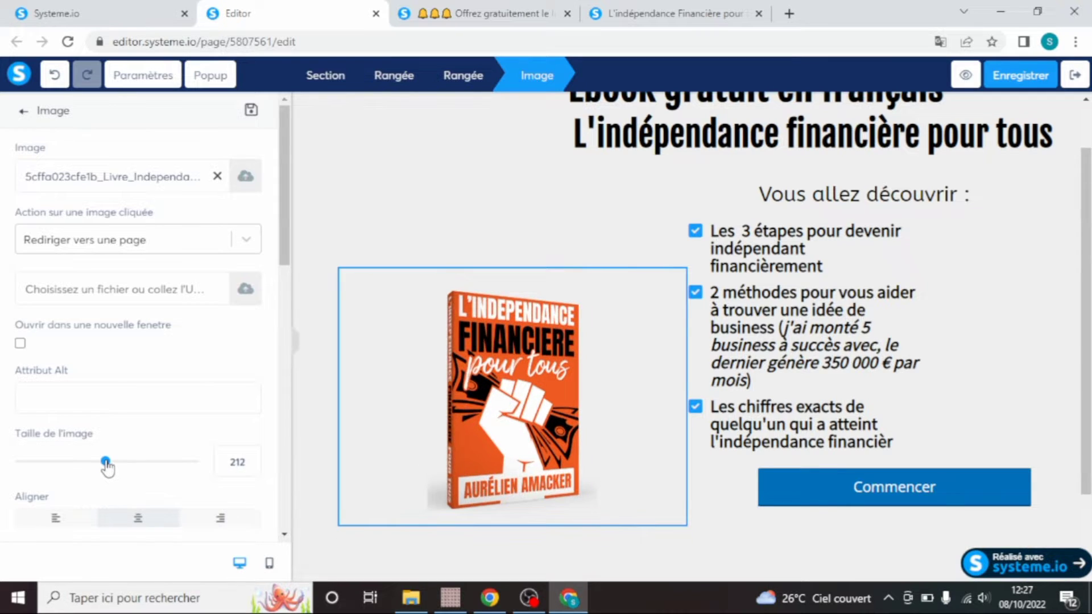
Set the book cover image's right margin to -162
scroll(290, 208, down, 3)
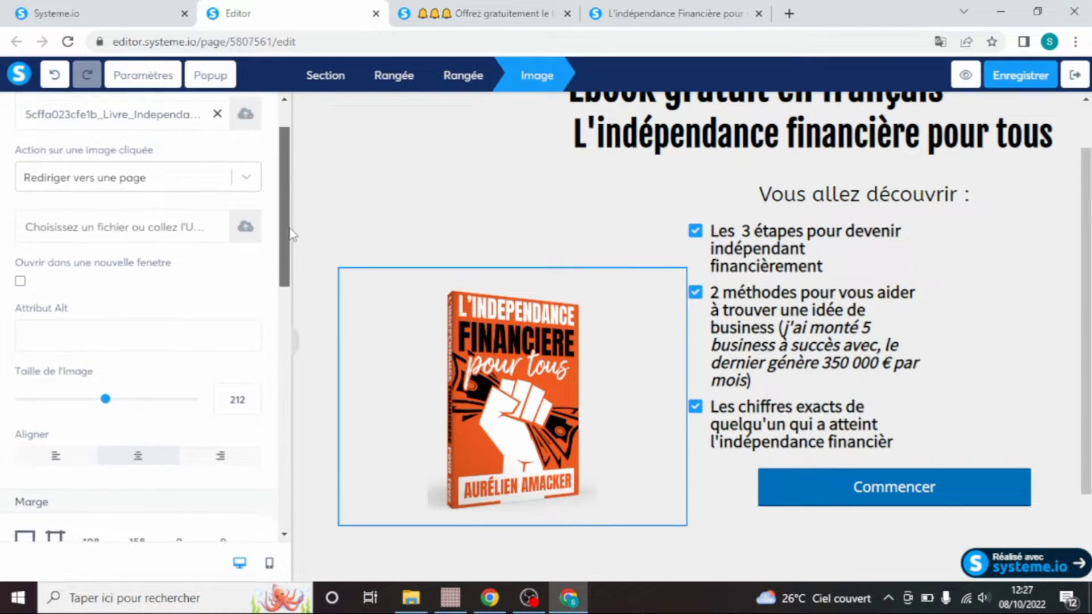
scroll(171, 437, down, 5)
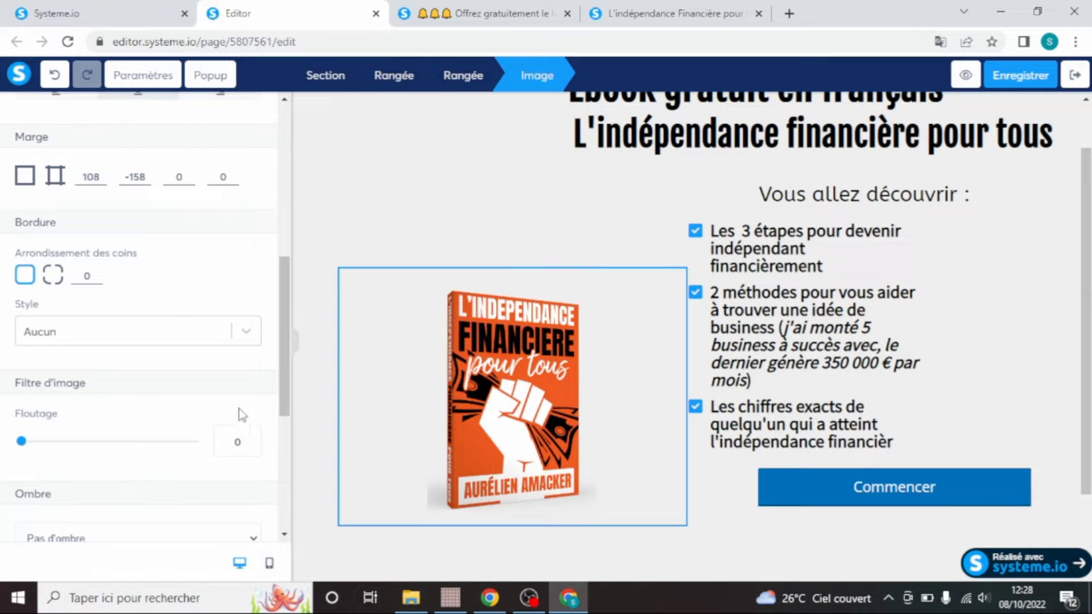
click(145, 180)
click(145, 179)
click(144, 180)
click(145, 180)
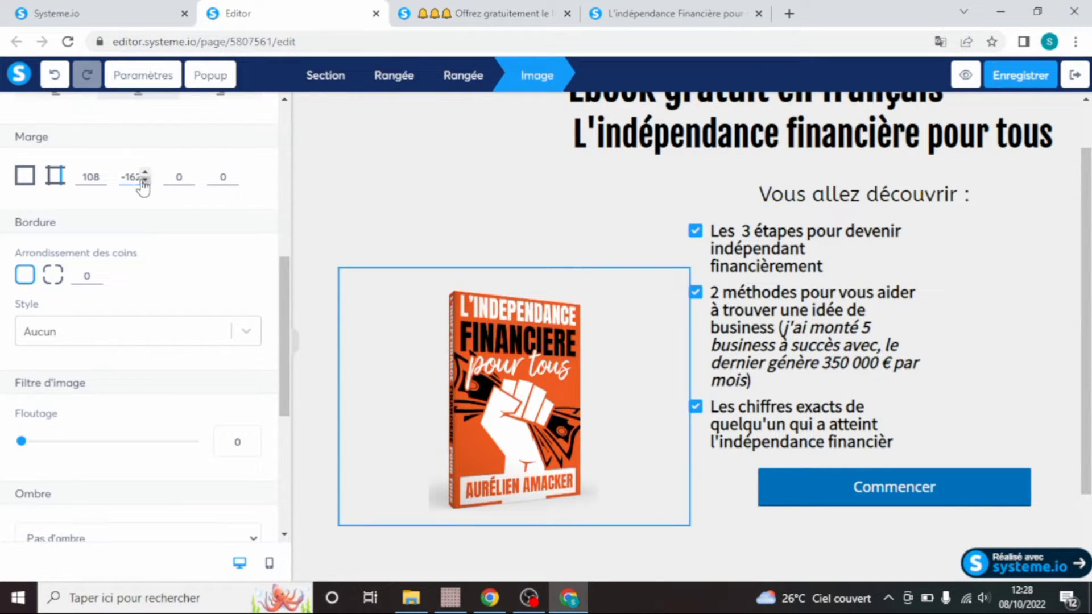
Set the book cover image's bottom margin to -6 and its top margin to 107
click(189, 181)
click(189, 181)
click(188, 181)
click(189, 181)
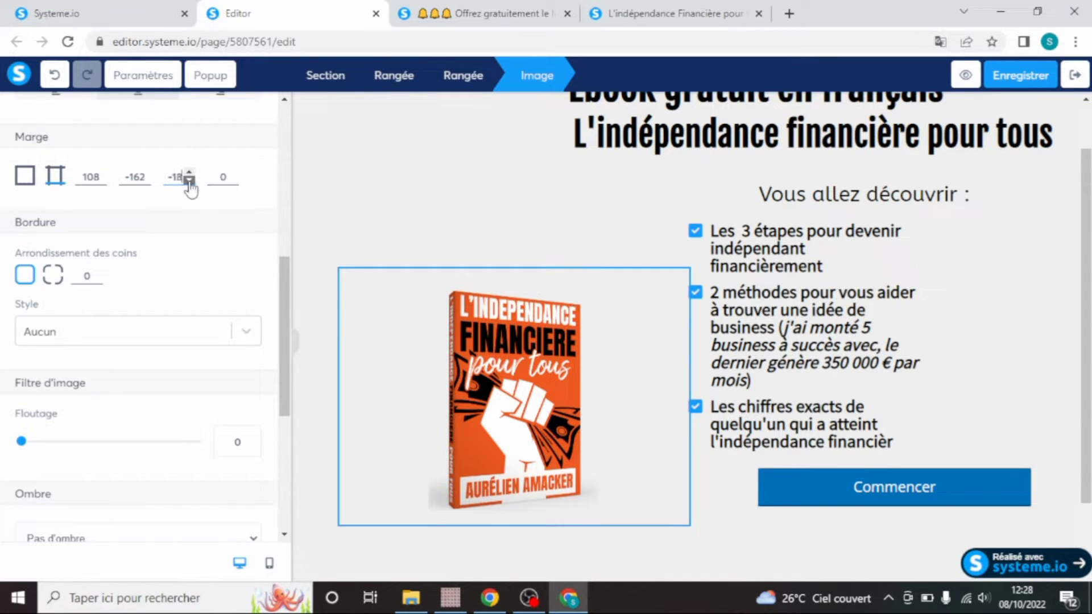
click(189, 171)
click(189, 172)
click(188, 181)
drag(116, 175, 204, 225)
click(101, 181)
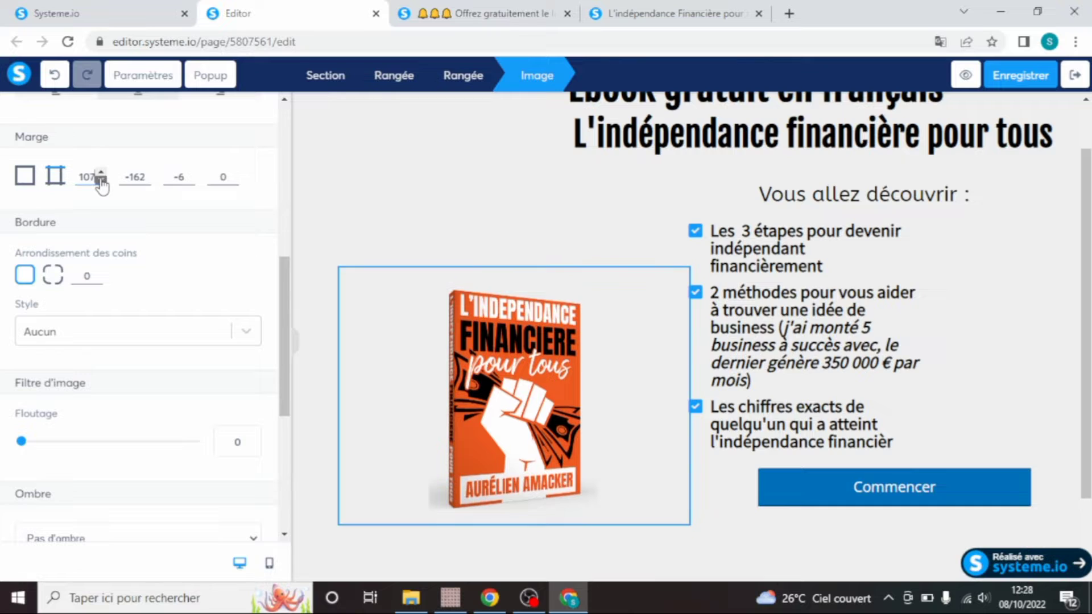
Set the book cover image's top margin to -13 and save the page
drag(102, 181, 101, 181)
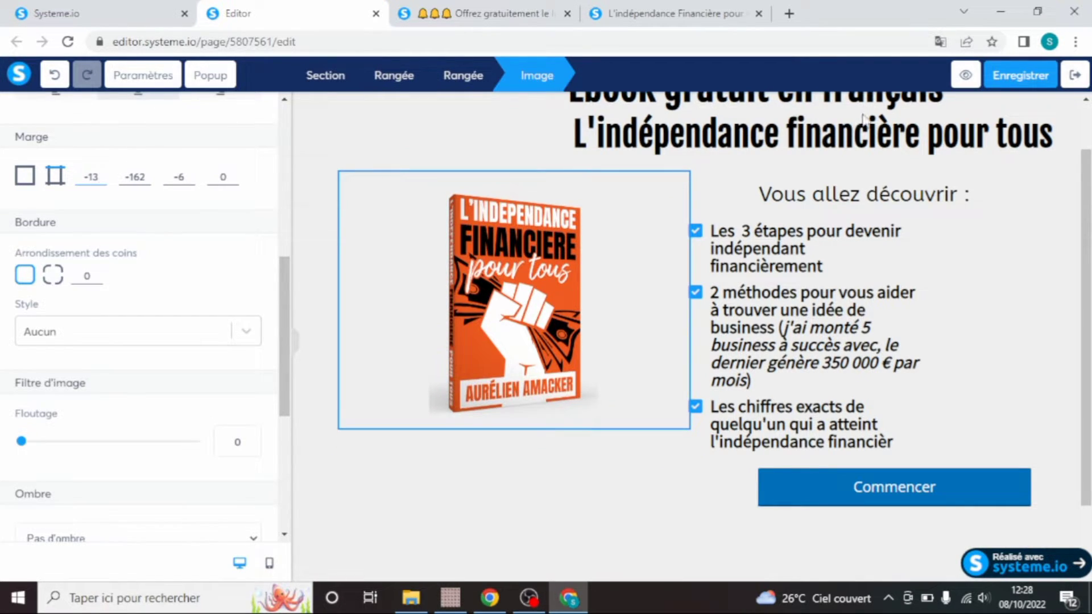
click(847, 165)
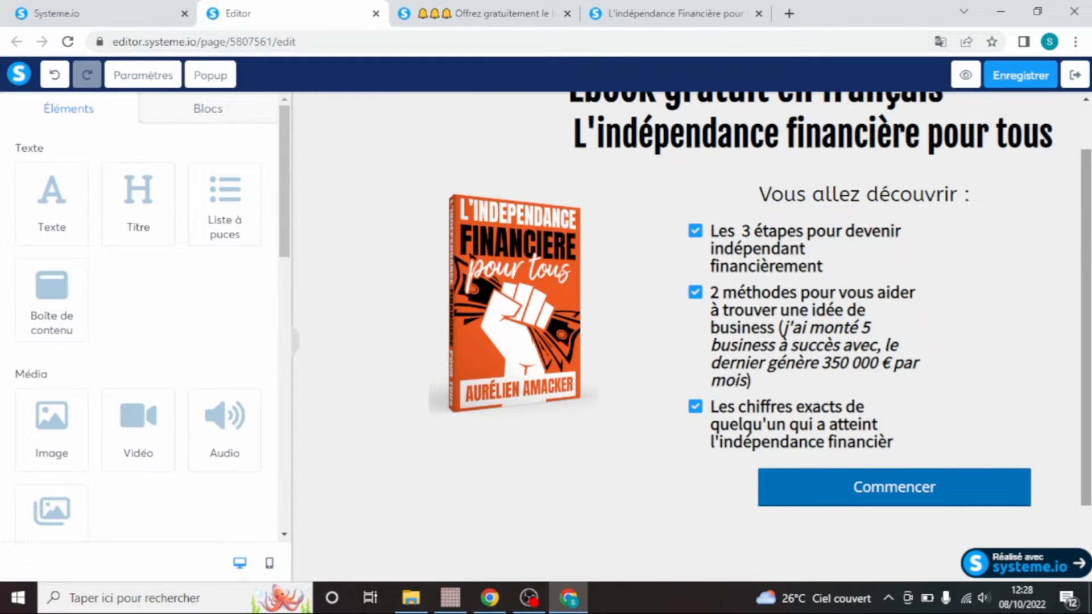
scroll(1086, 302, down, 1)
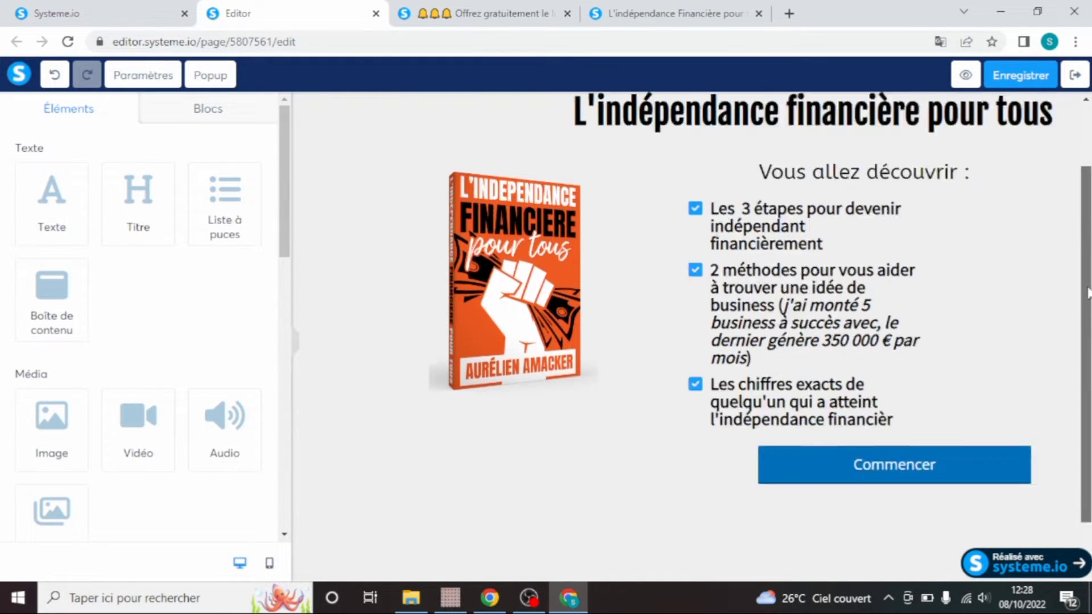
scroll(1083, 285, up, 2)
scroll(1081, 273, down, 2)
scroll(1075, 252, up, 3)
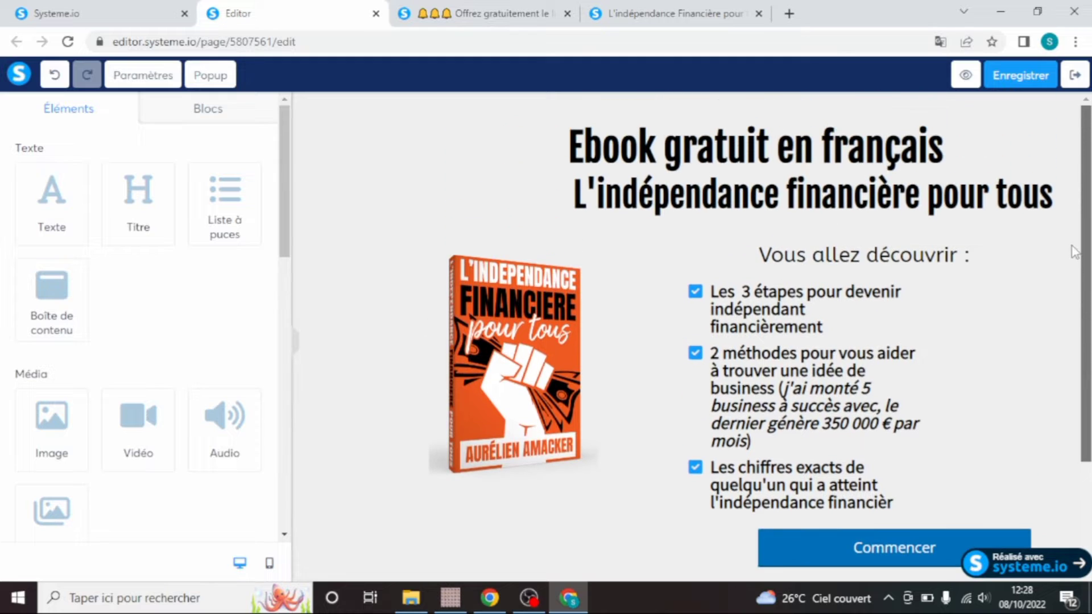
click(1010, 76)
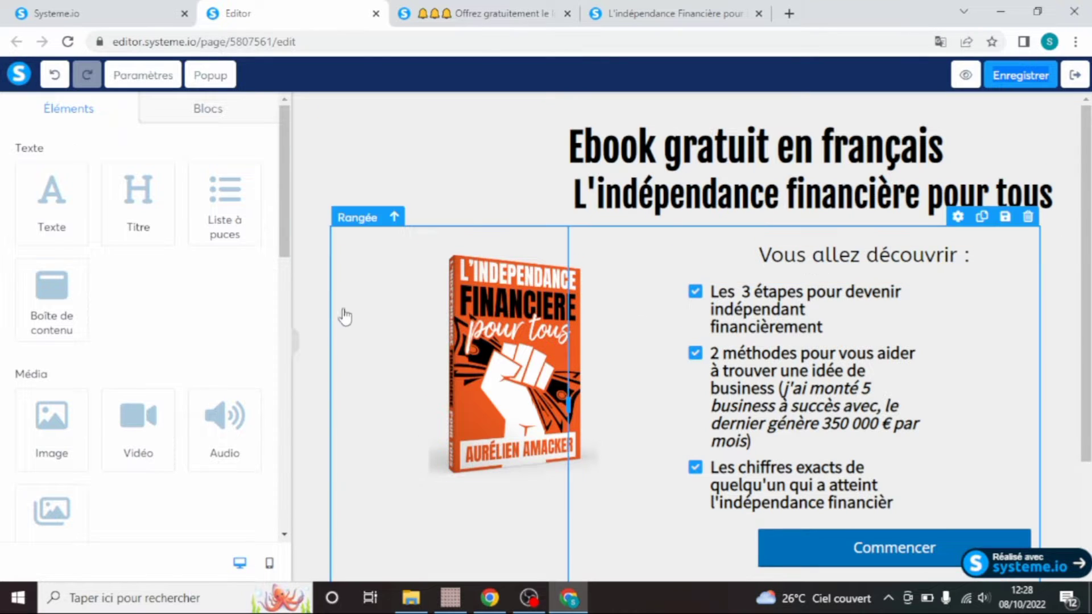
Examine the action settings of the Commencer button below the bullet list
scroll(1084, 343, down, 2)
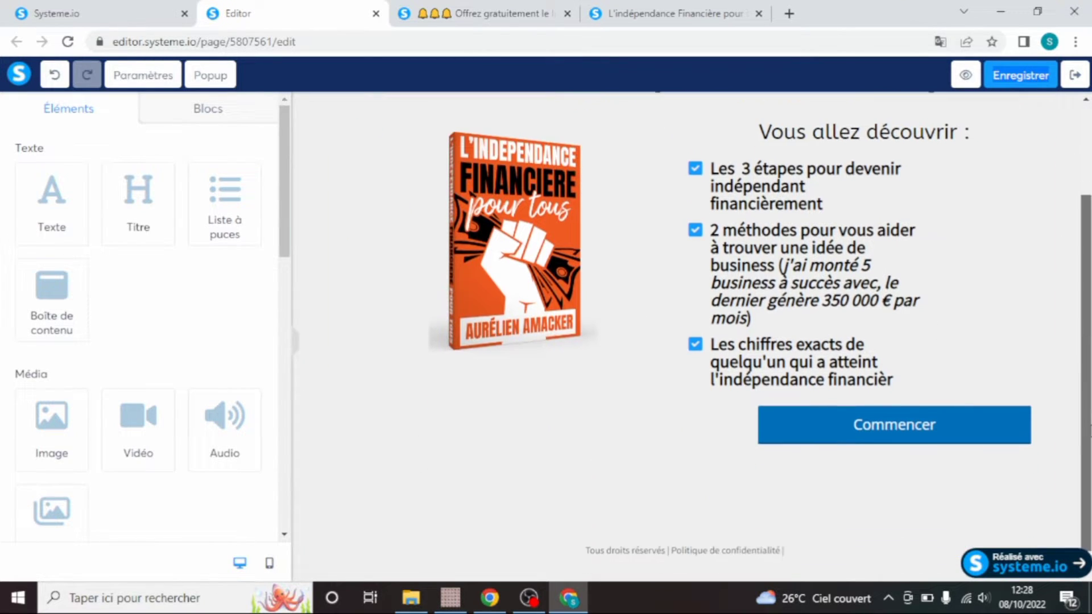
click(830, 432)
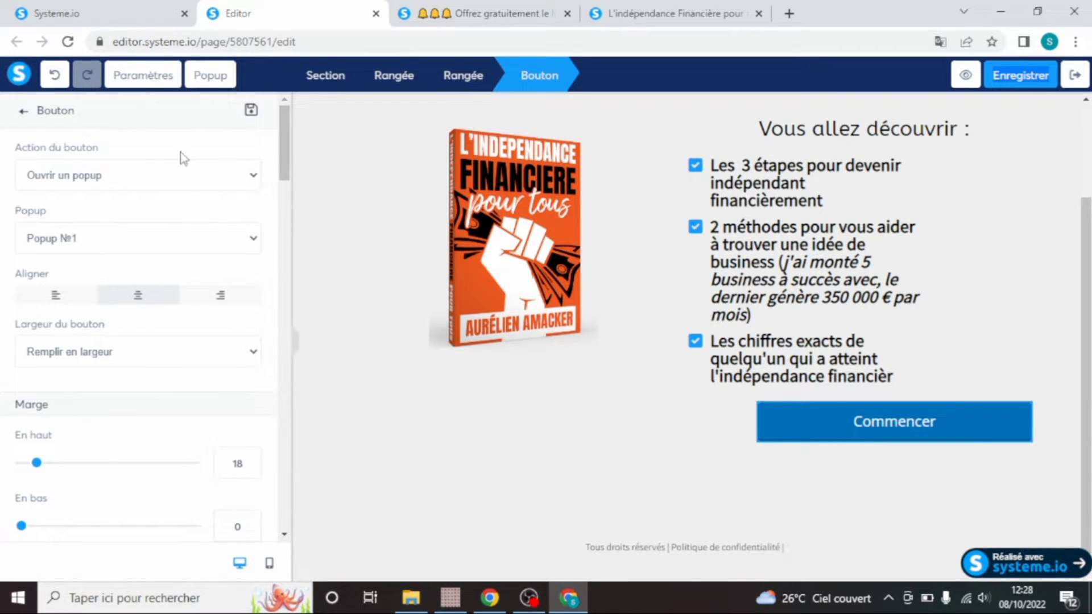
click(577, 413)
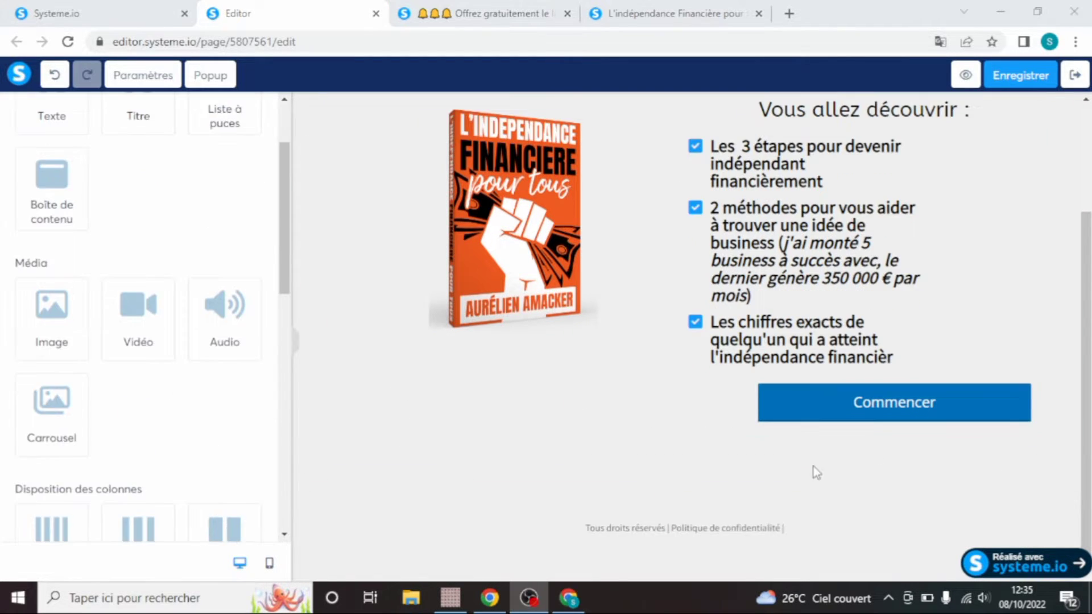
mouse_move(570, 598)
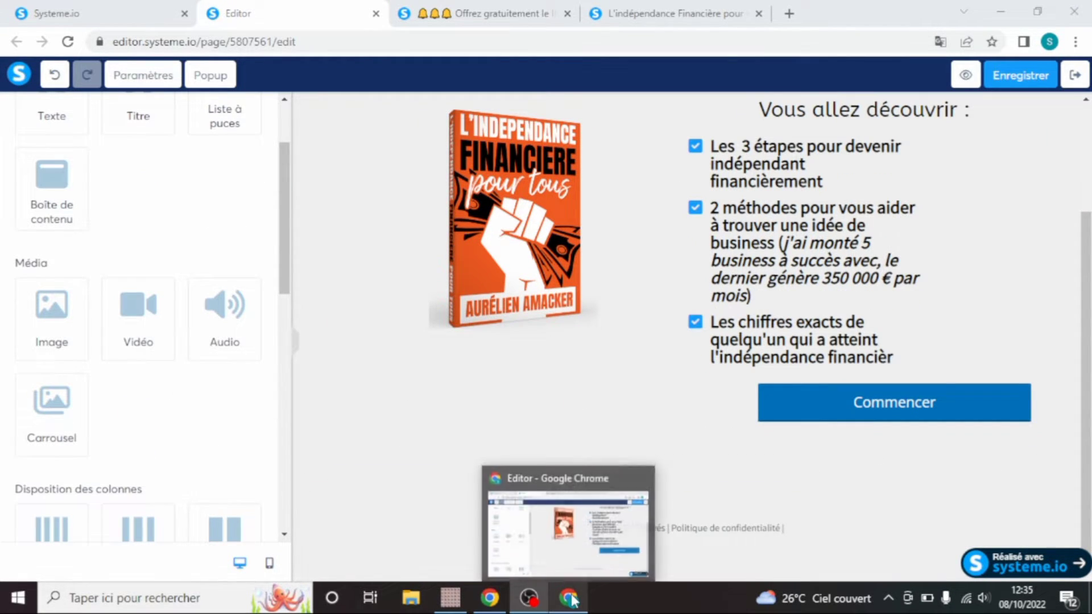
click(565, 559)
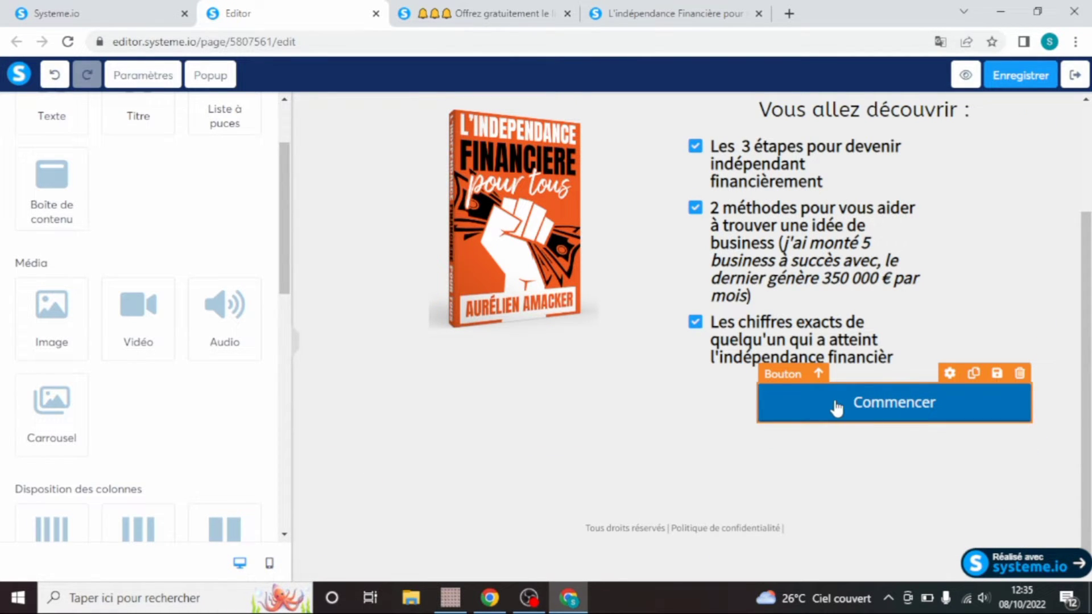
click(857, 406)
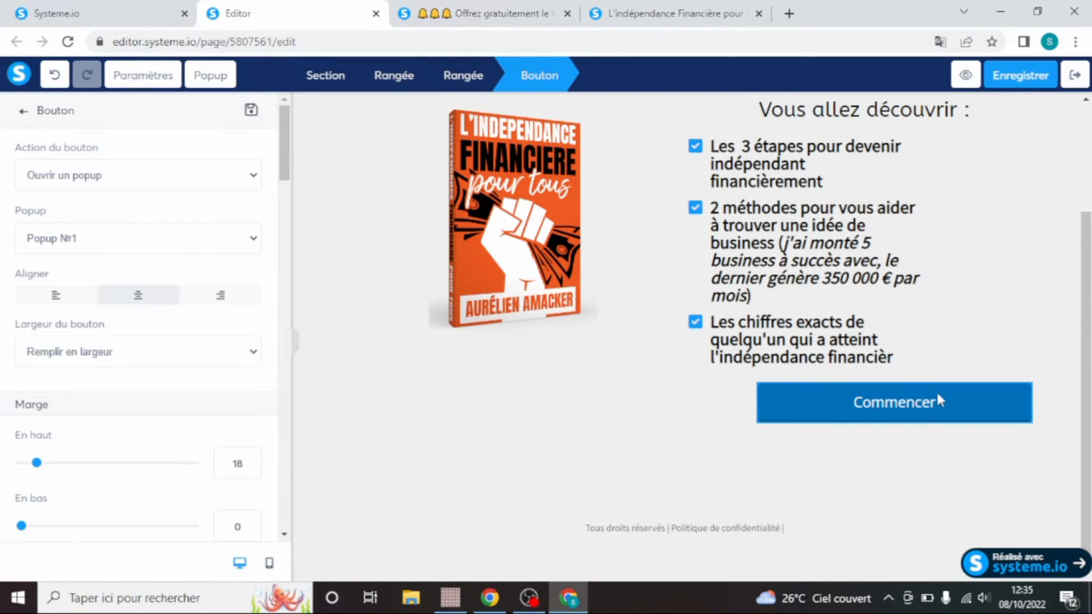
click(905, 303)
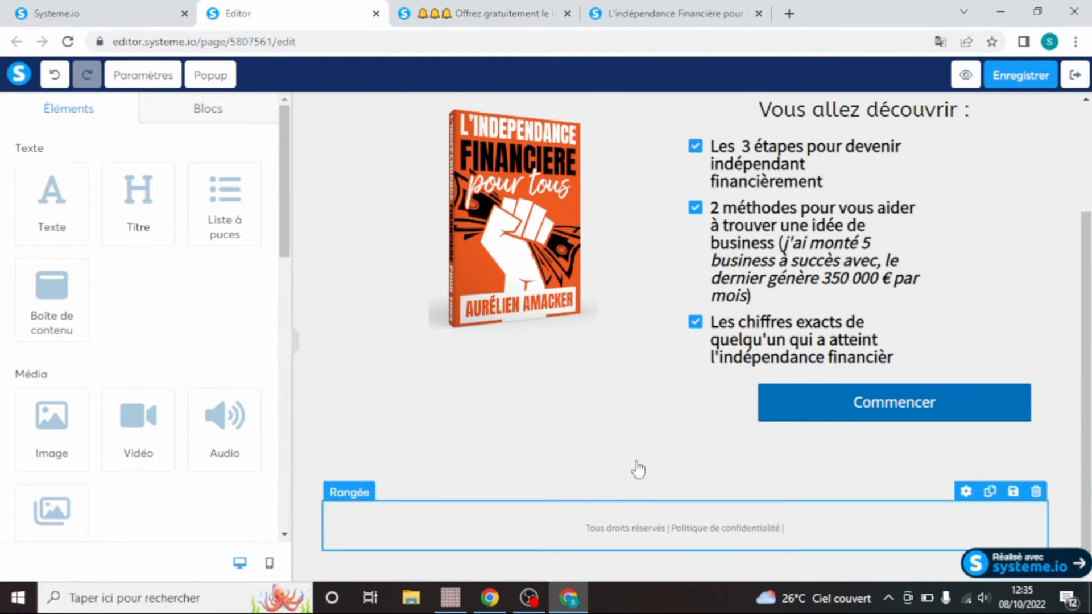
Insert a two-column layout between the ebook section and the footer
drag(283, 194, 293, 297)
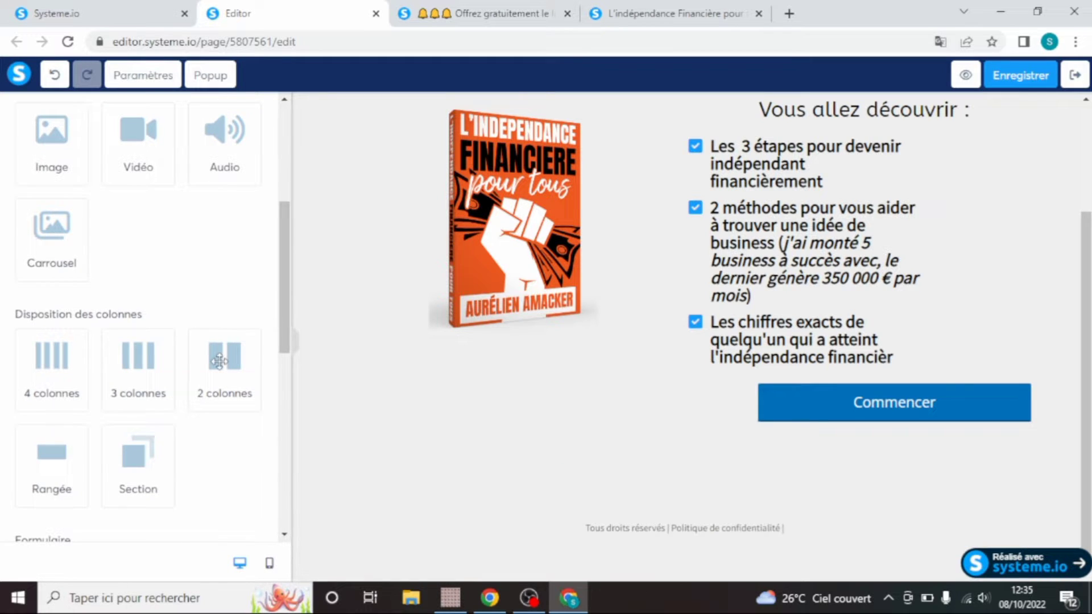
drag(219, 361, 628, 477)
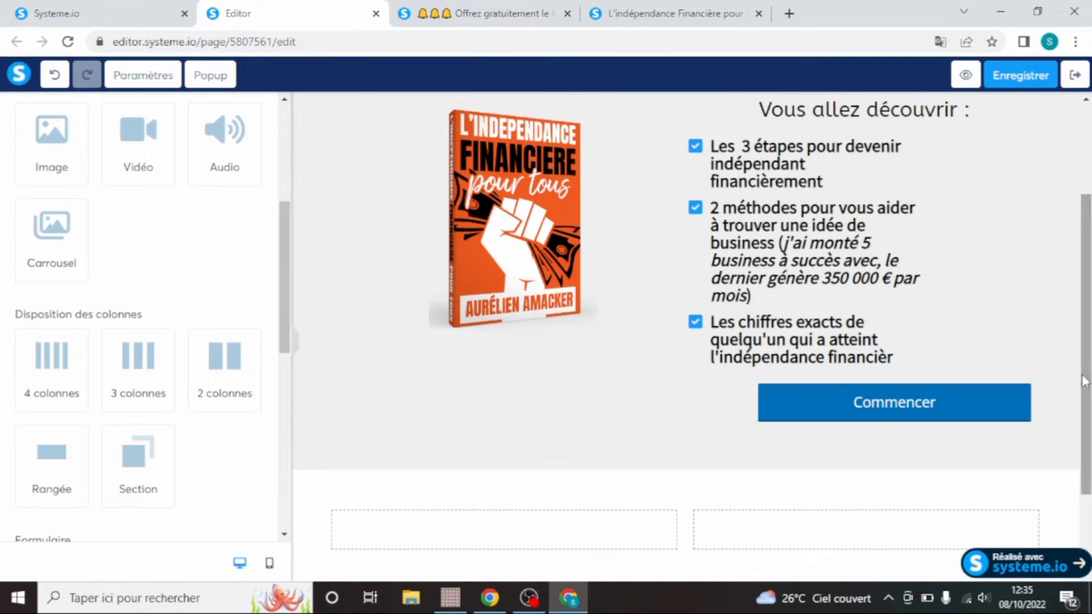
drag(1088, 376, 1090, 414)
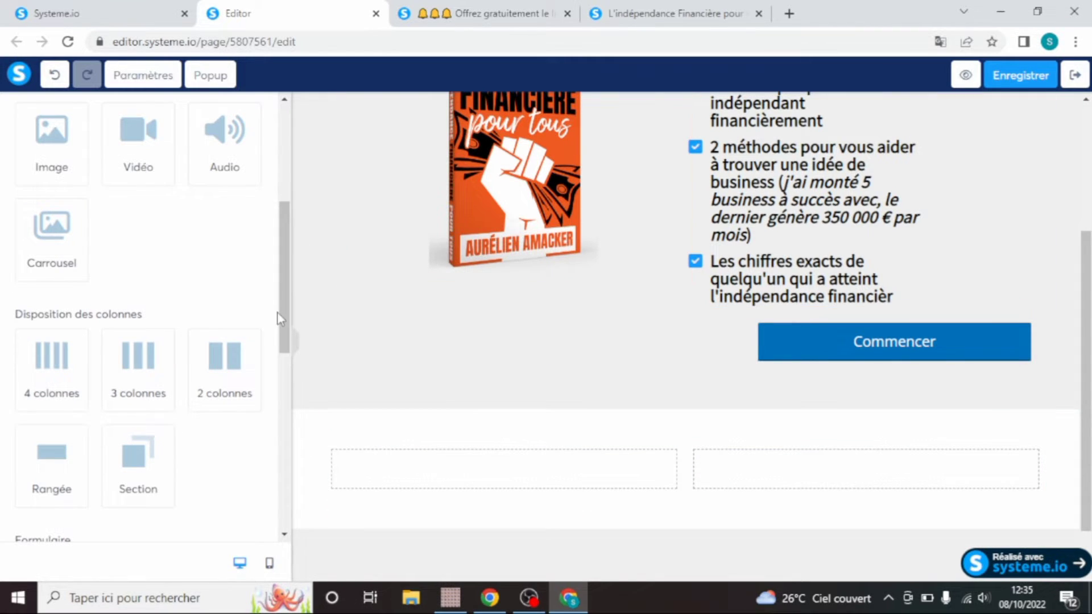
Add a button to the right column and a form field to the left column of the new two-column section
drag(283, 313, 281, 401)
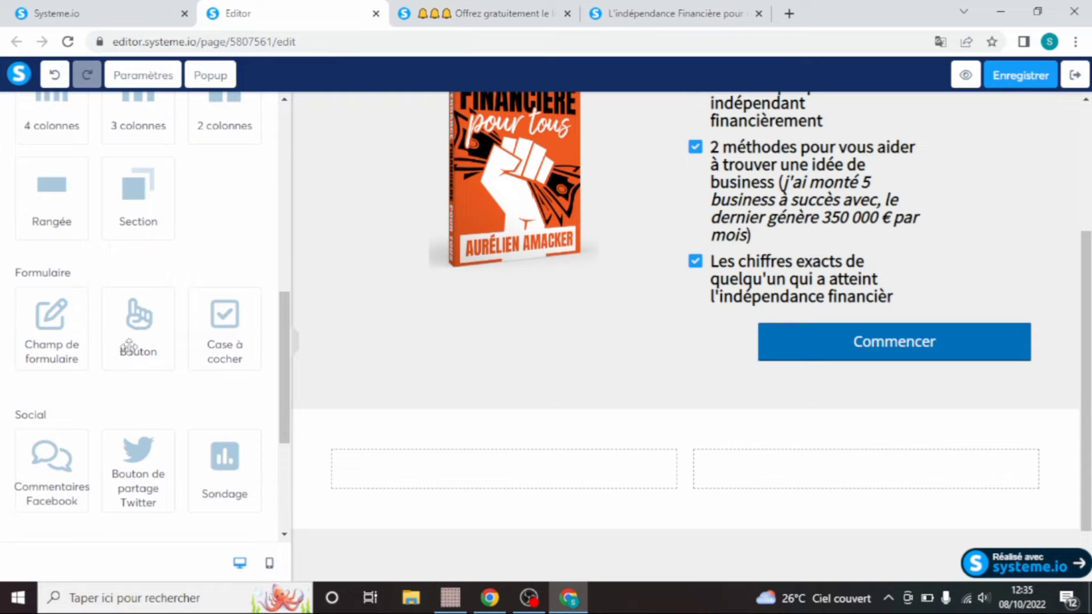
drag(130, 347, 775, 479)
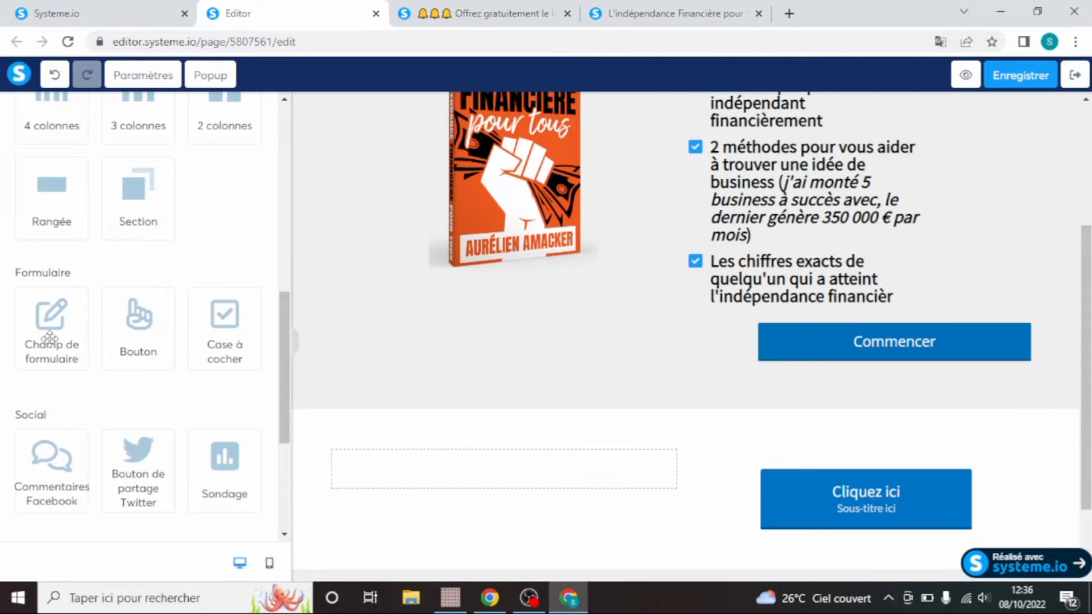
drag(50, 340, 422, 496)
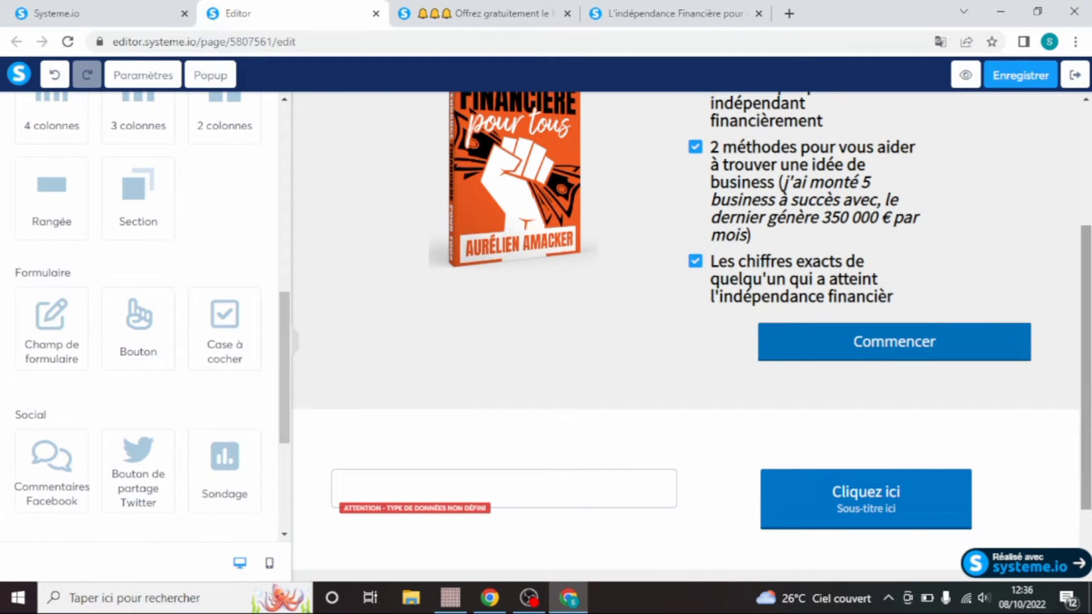
Set the new form field's data type to Email
scroll(1089, 370, down, 1)
mouse_move(1090, 370)
mouse_down()
mouse_move(1090, 351)
mouse_move(1089, 385)
mouse_up()
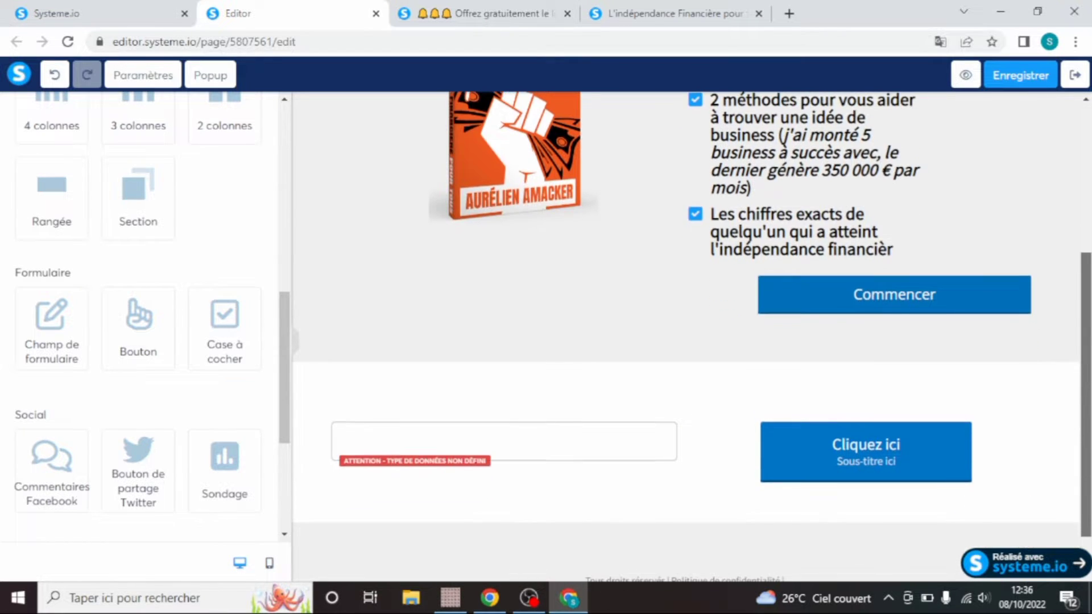
click(477, 442)
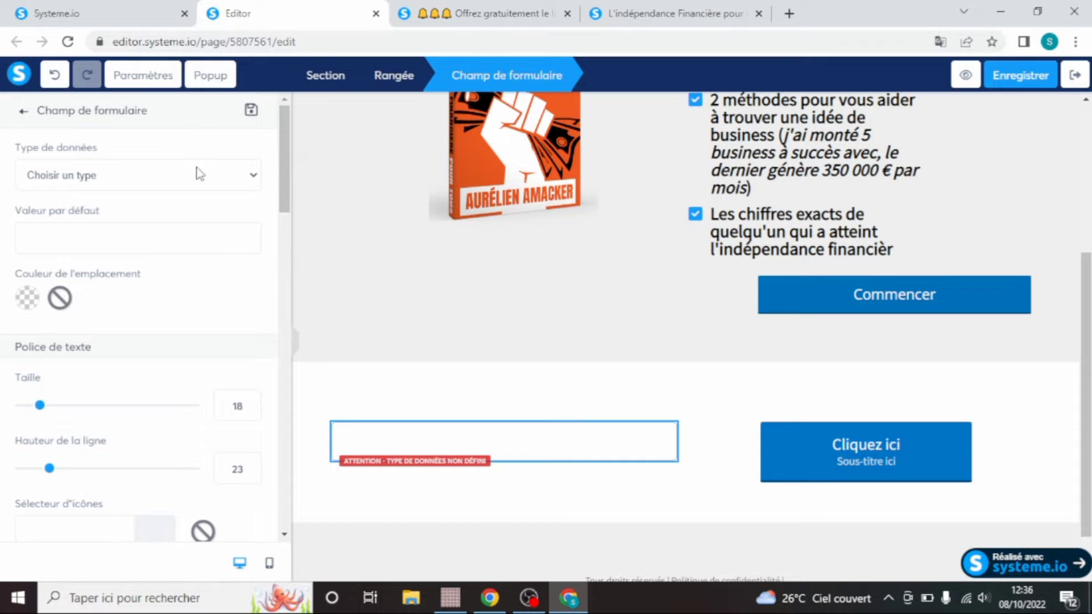
click(255, 179)
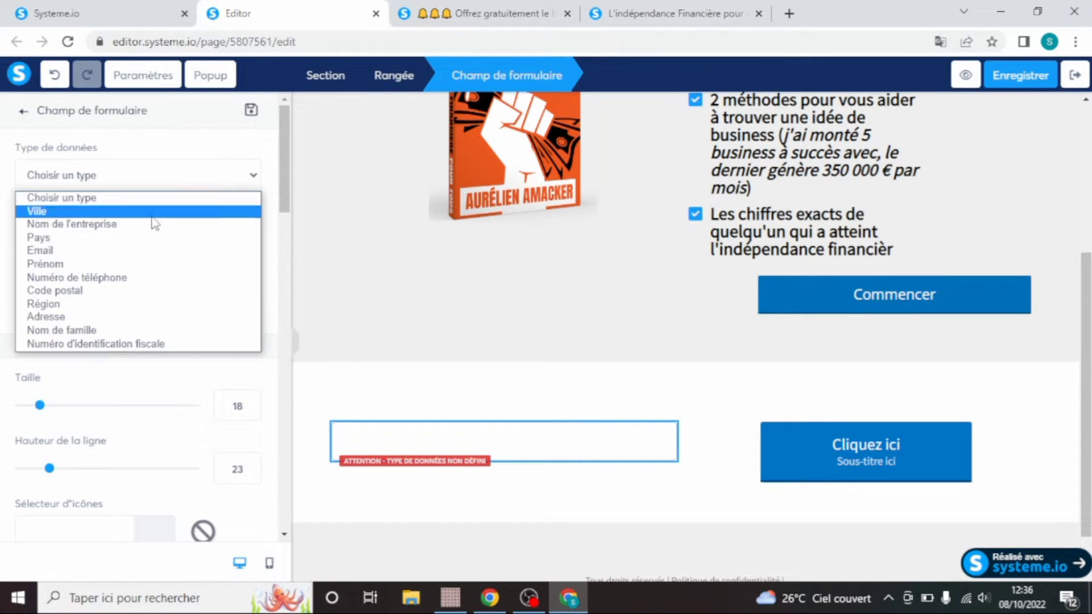
click(74, 250)
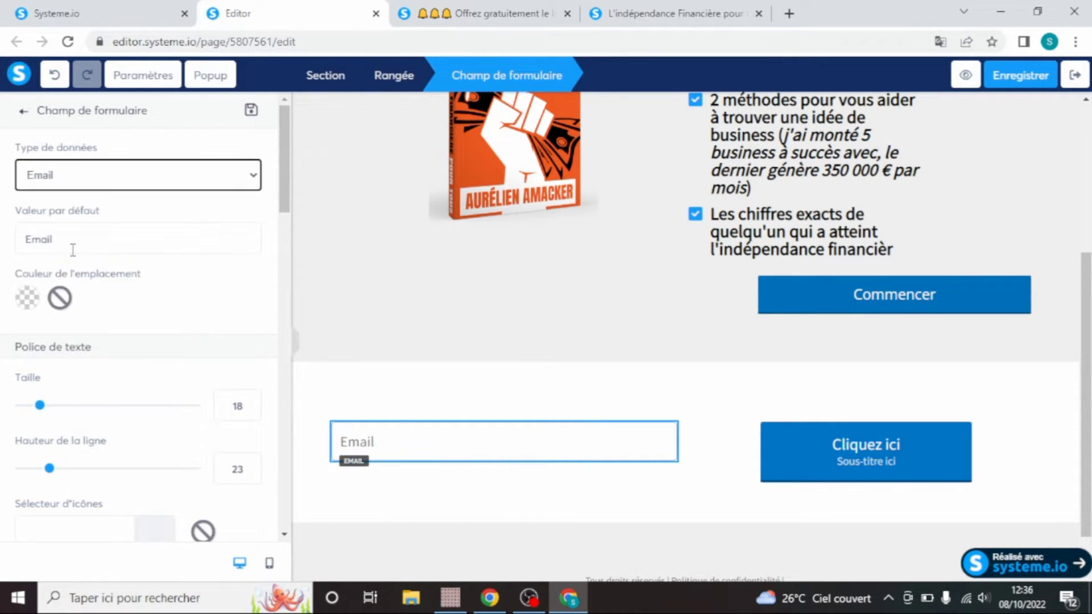
click(255, 178)
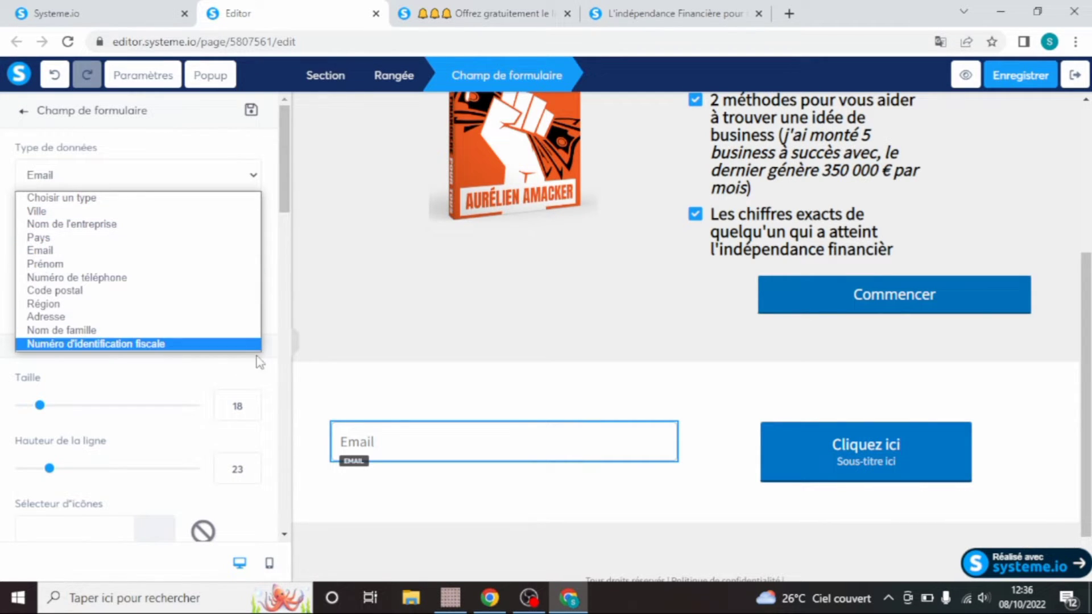
click(749, 448)
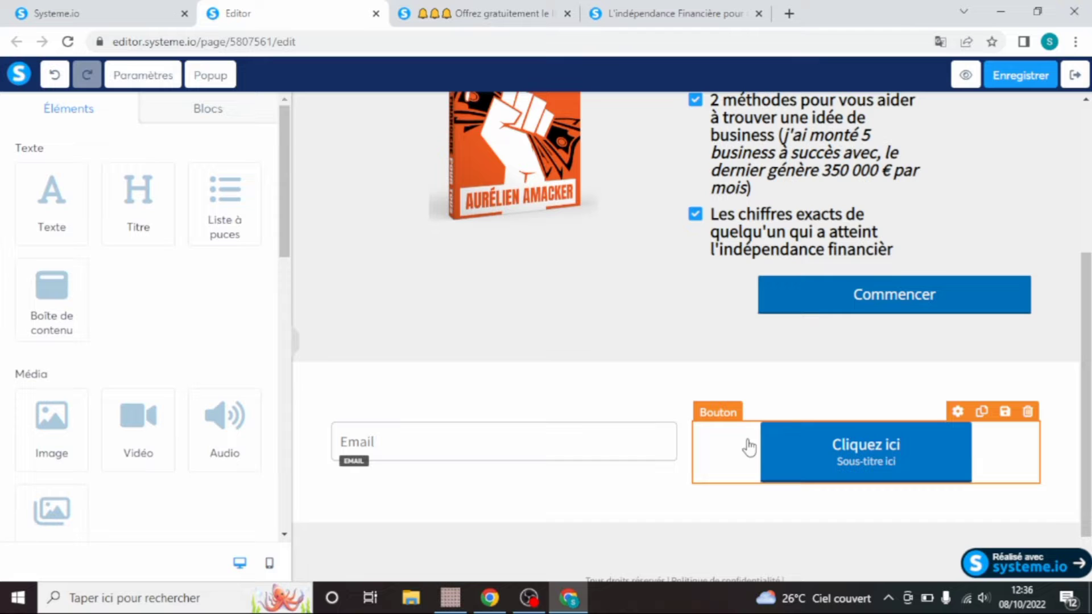
Set the Cliquez ici button's action to Enregistrer le contact, with visitors redirected Vers une URL personnalisée after signing up
click(819, 435)
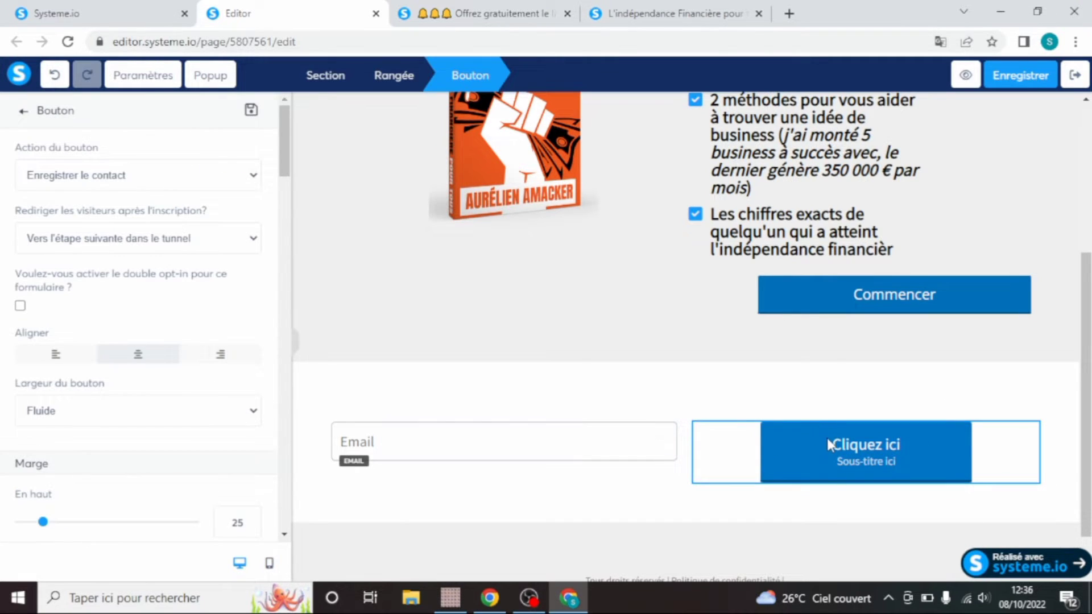
click(253, 177)
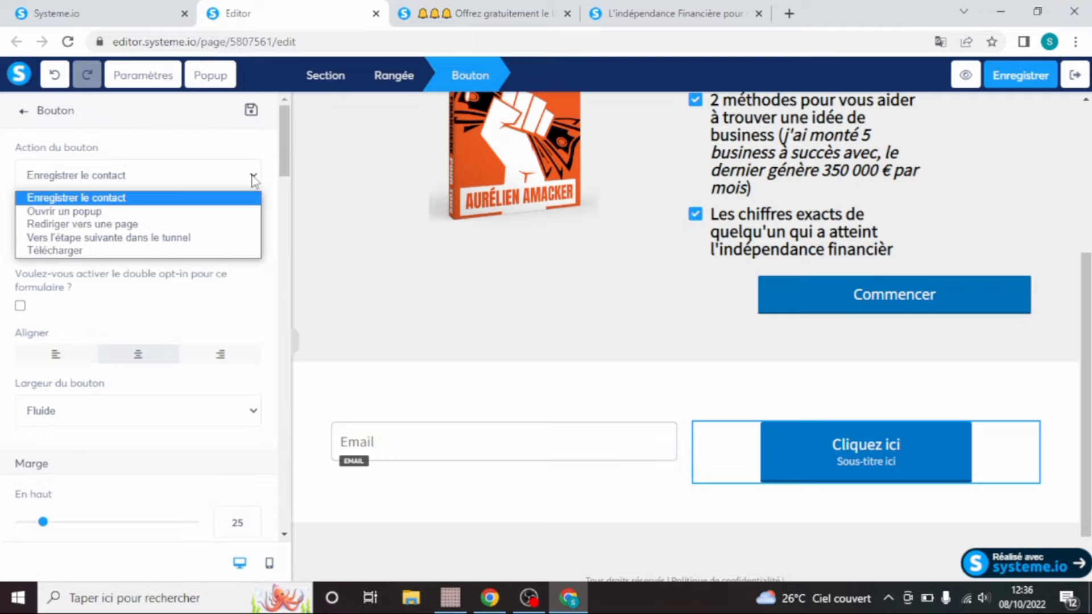
click(125, 198)
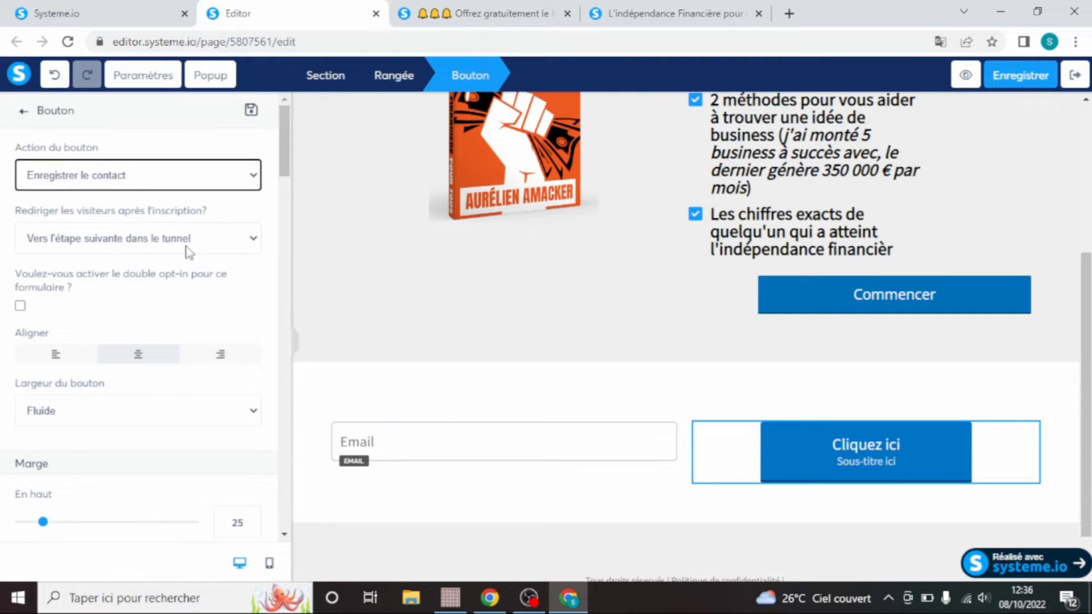
click(254, 239)
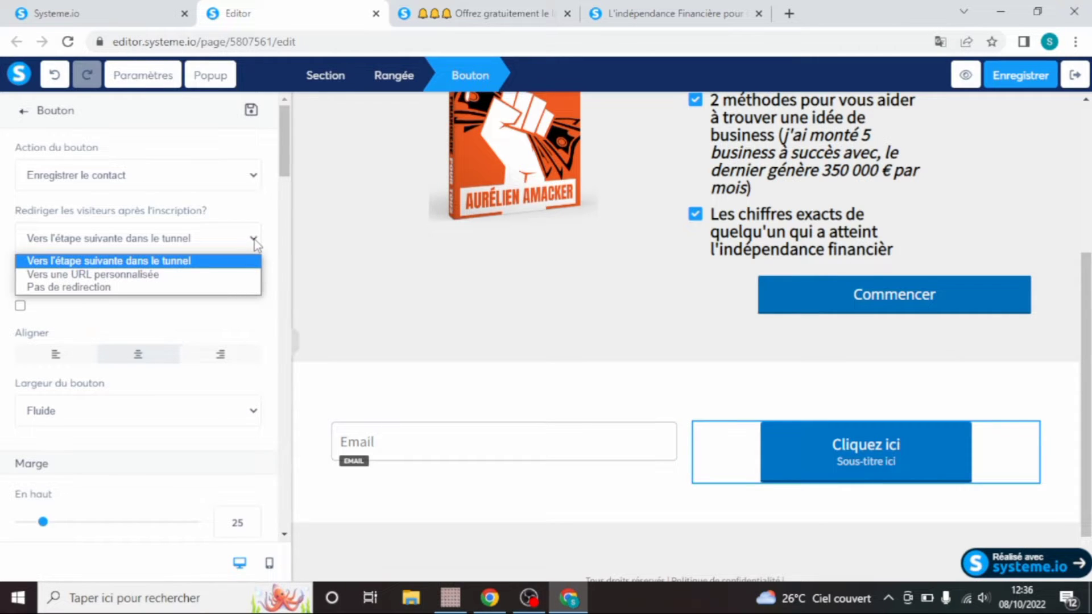
click(175, 277)
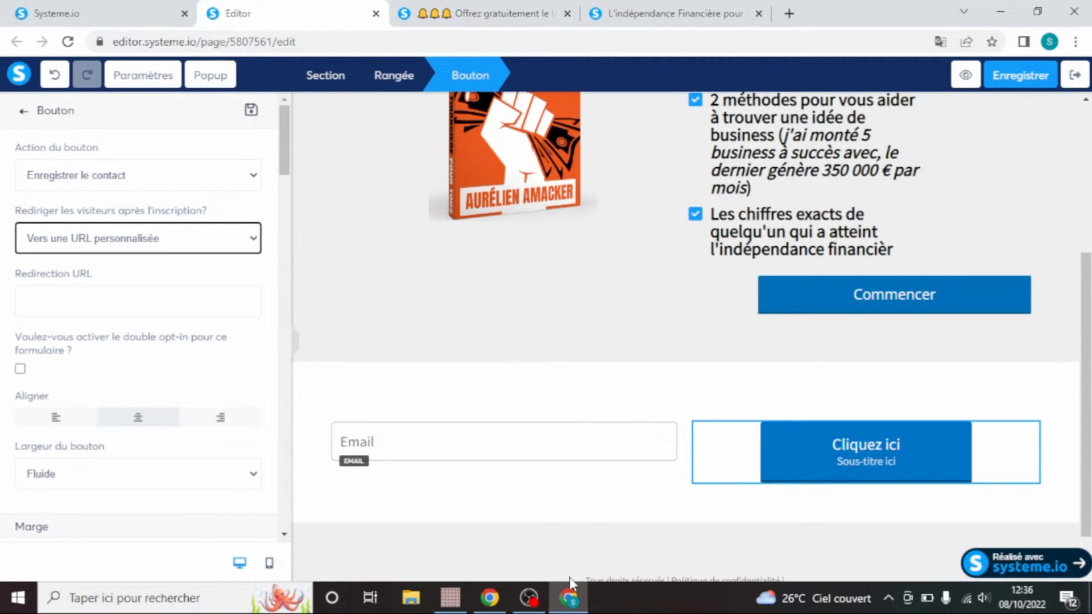
Copy the affiliate link of the L'indépendance Financière pour tous page into the Cliquez ici button's redirection URL
click(479, 13)
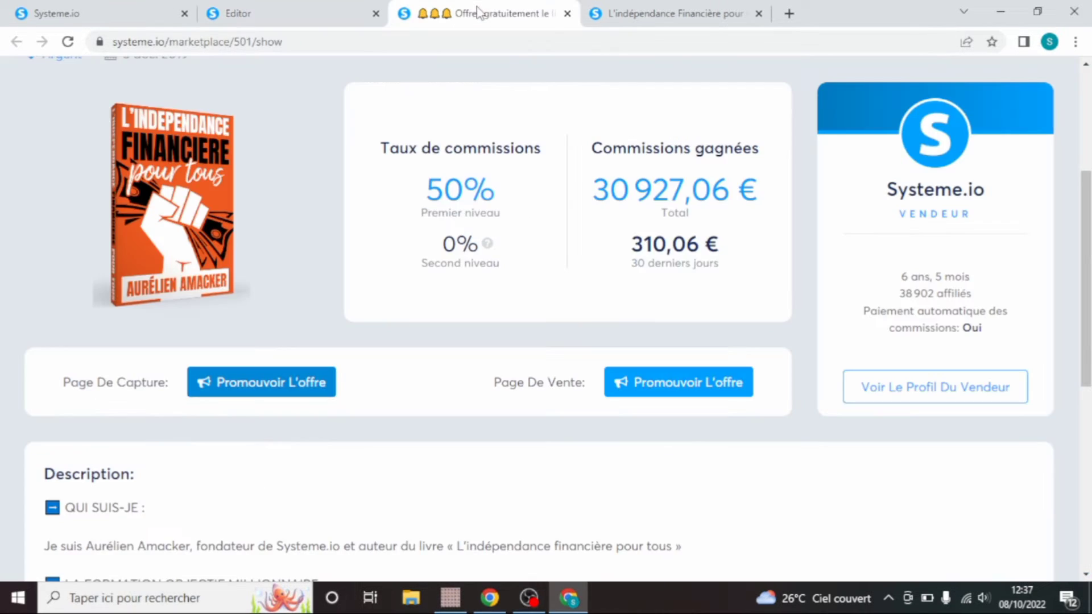
click(654, 13)
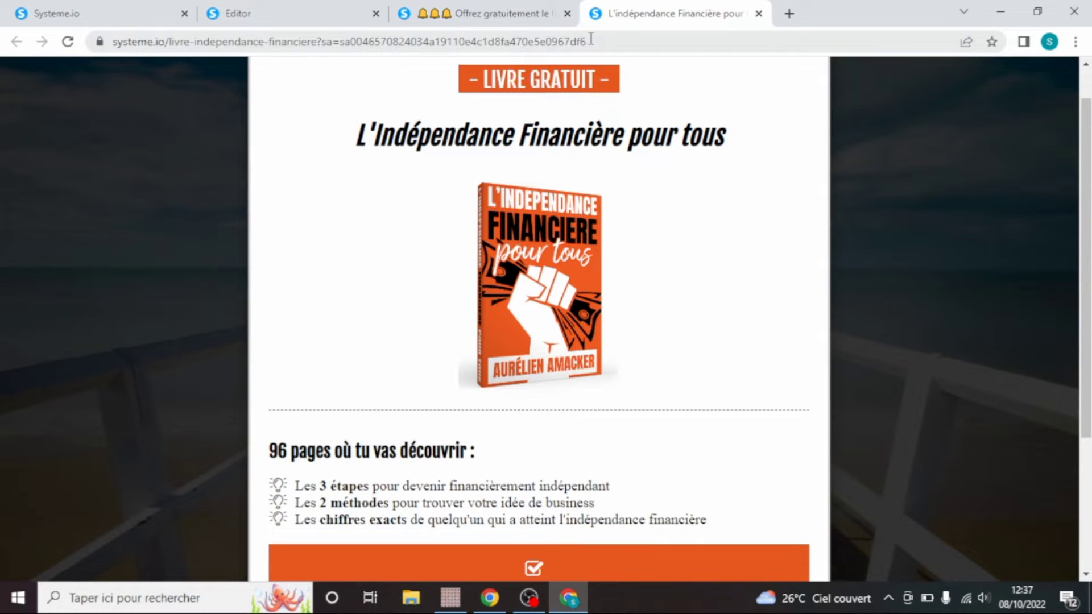
drag(591, 39, 103, 43)
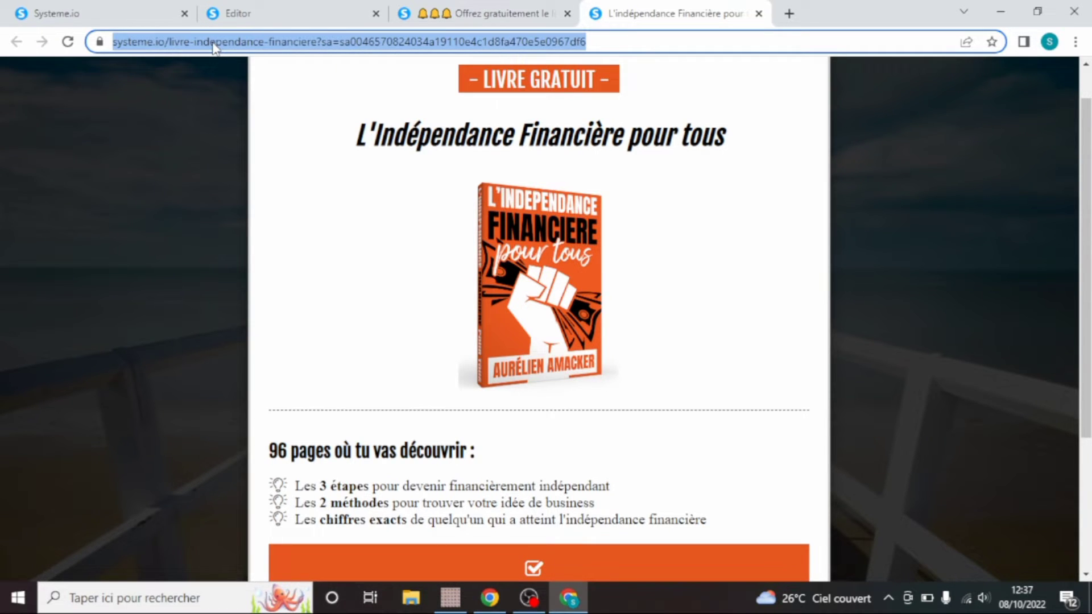
click(323, 6)
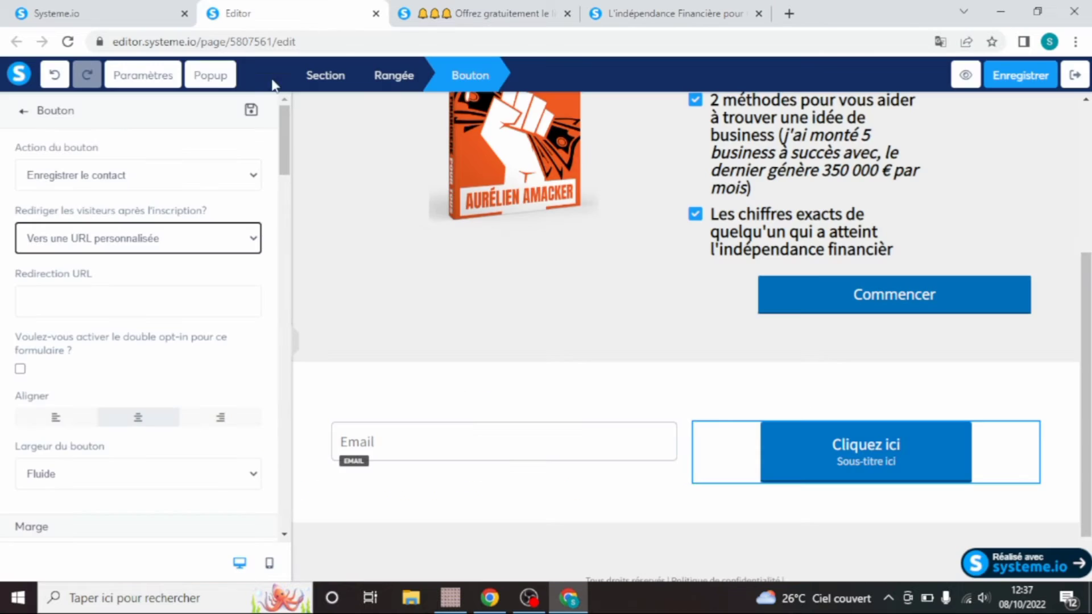
click(51, 298)
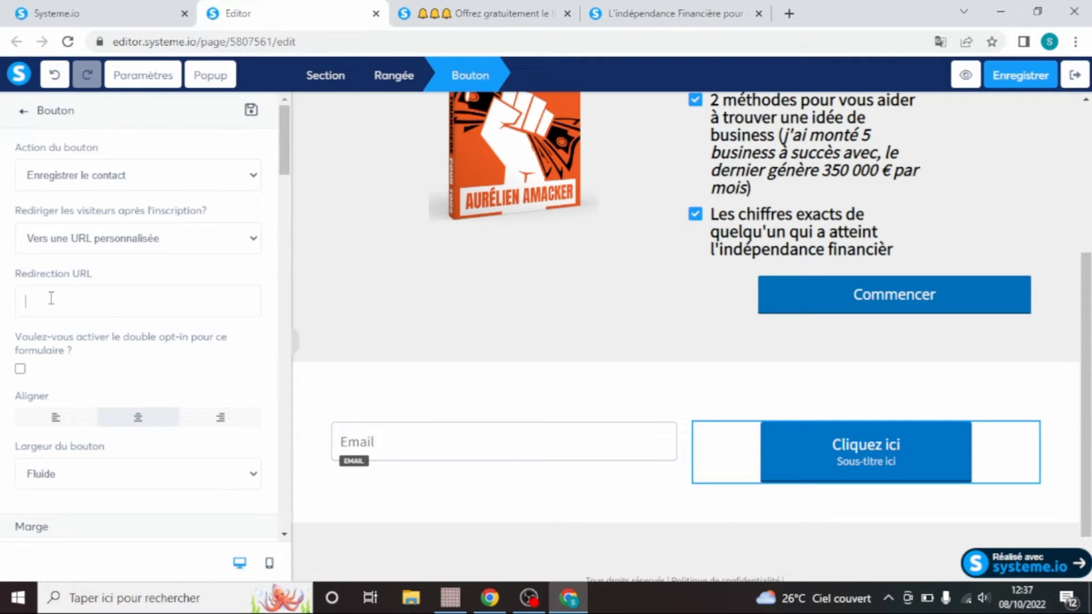
key(ctrl+v)
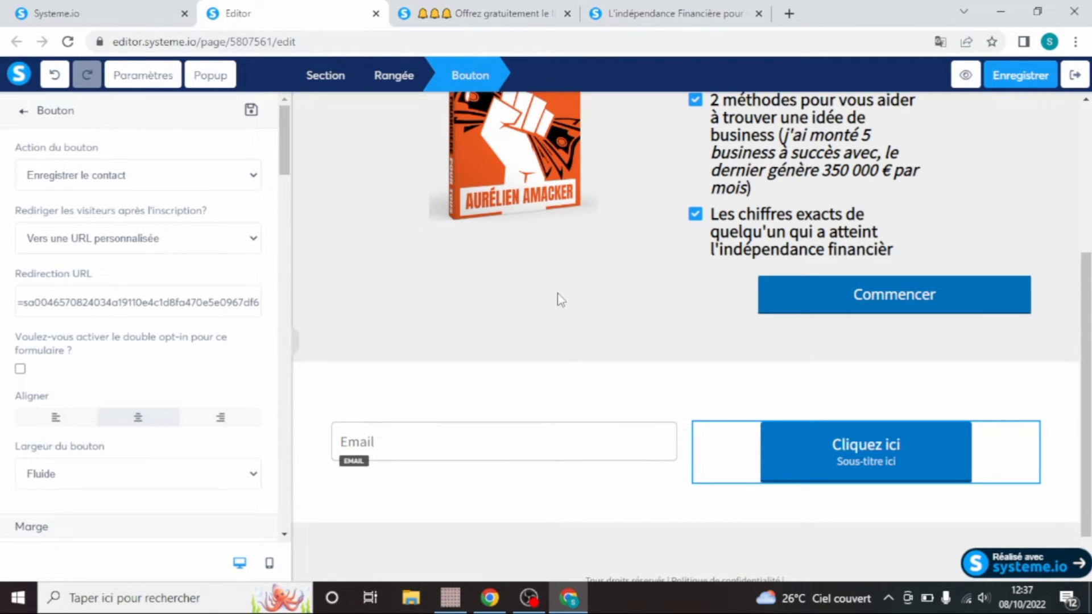
Set the background colour of the section holding the ebook cover to turquoise 50E3C2 with reduced opacity
click(1009, 84)
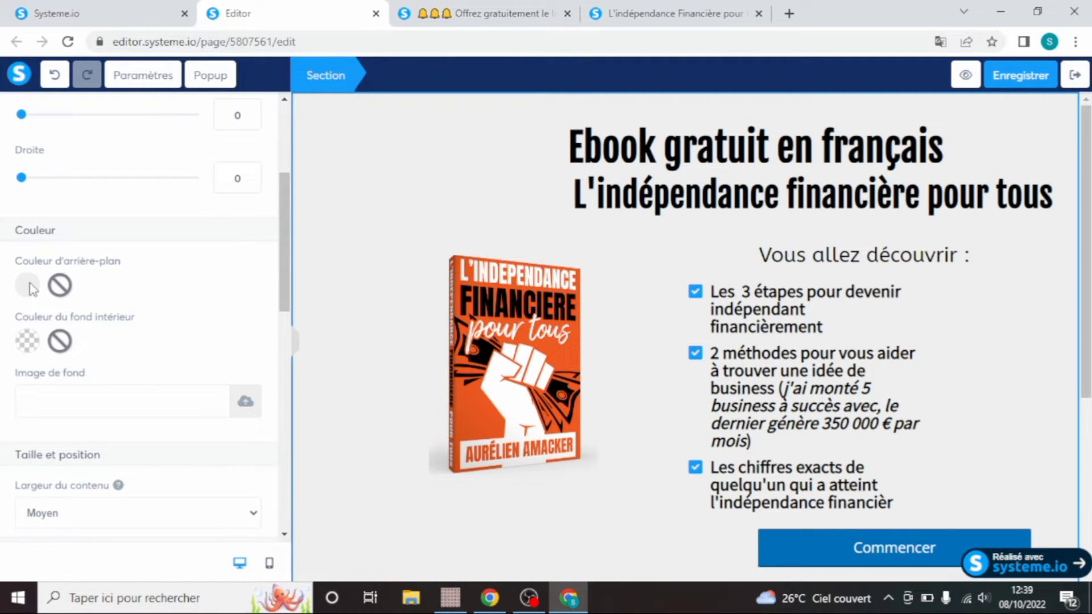
double_click(28, 285)
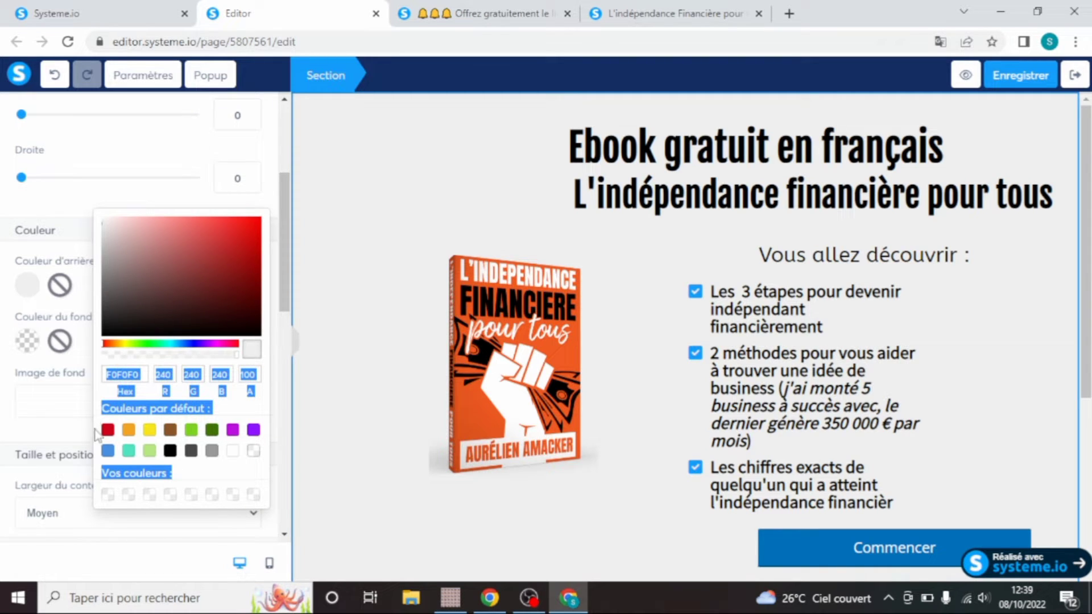
click(129, 452)
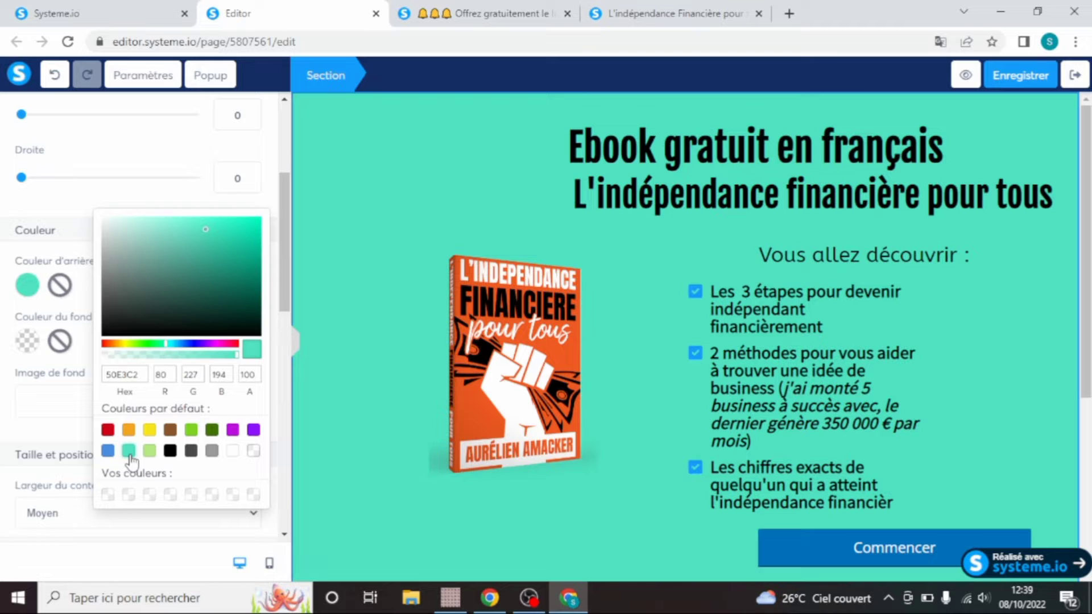
click(139, 355)
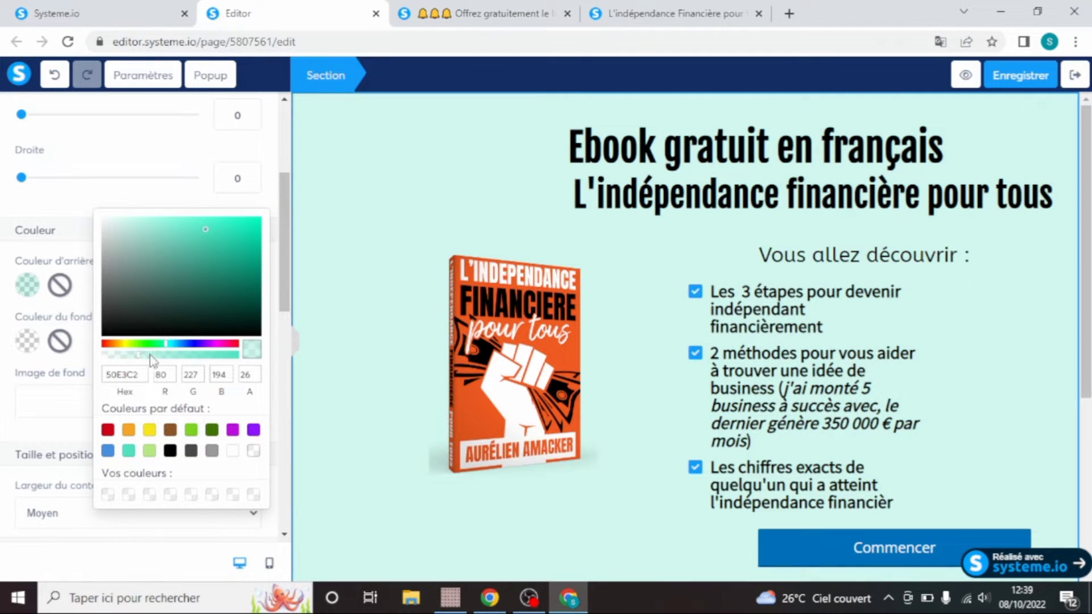
click(150, 355)
click(628, 292)
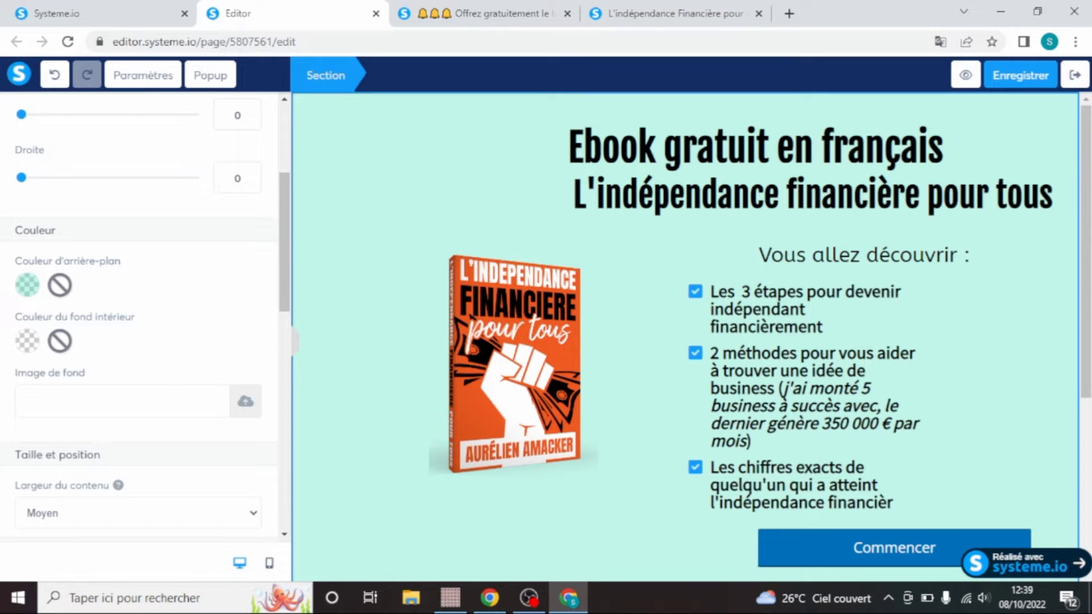
Give the email form section the turquoise 50E3C2 background with reduced opacity, matching the ebook section above
drag(1087, 325, 1088, 490)
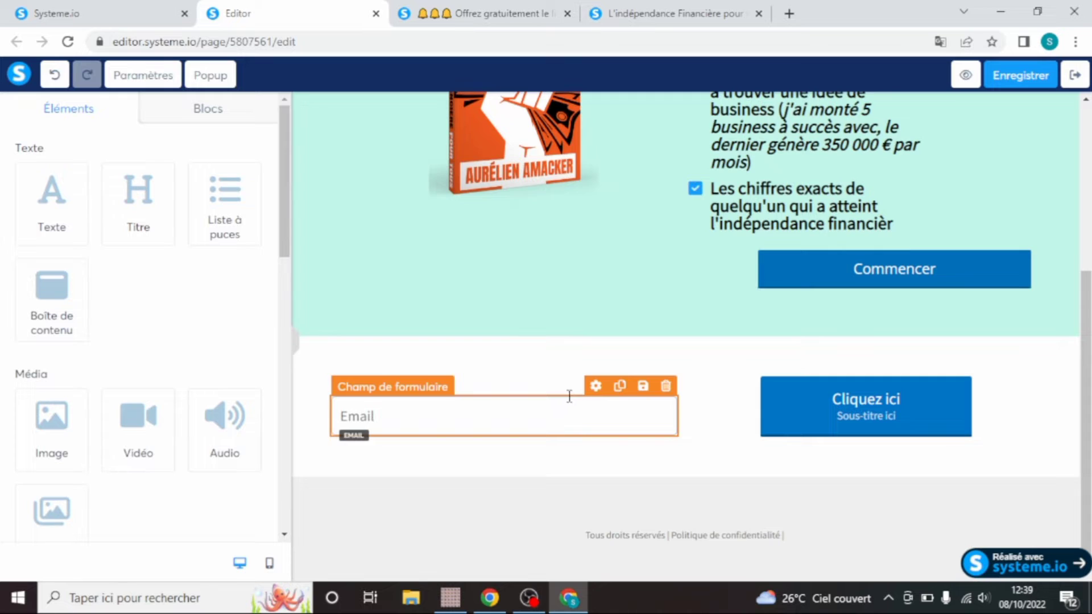
click(588, 357)
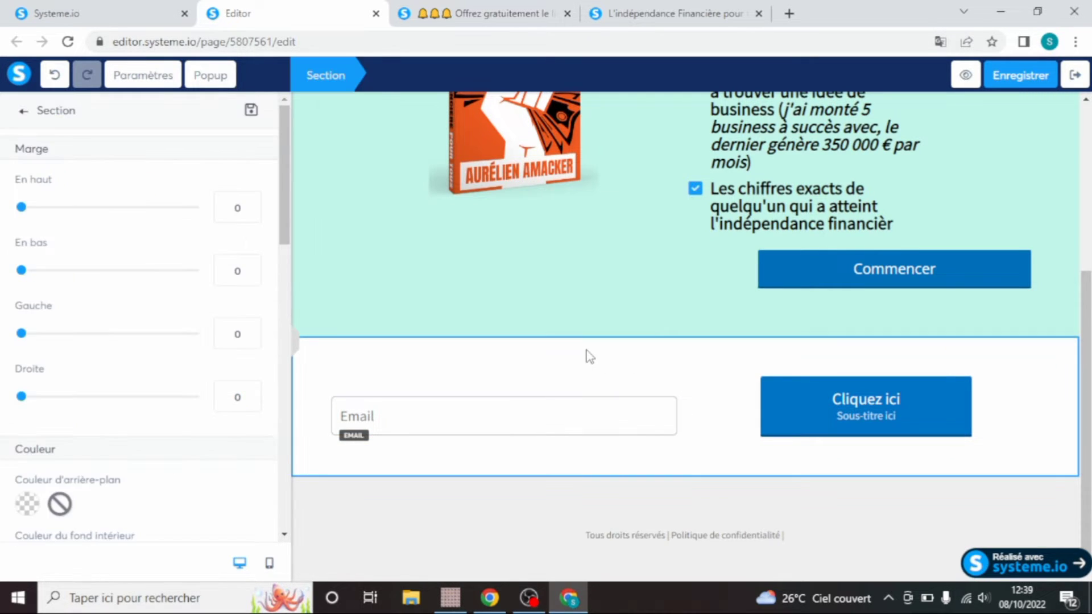
click(26, 509)
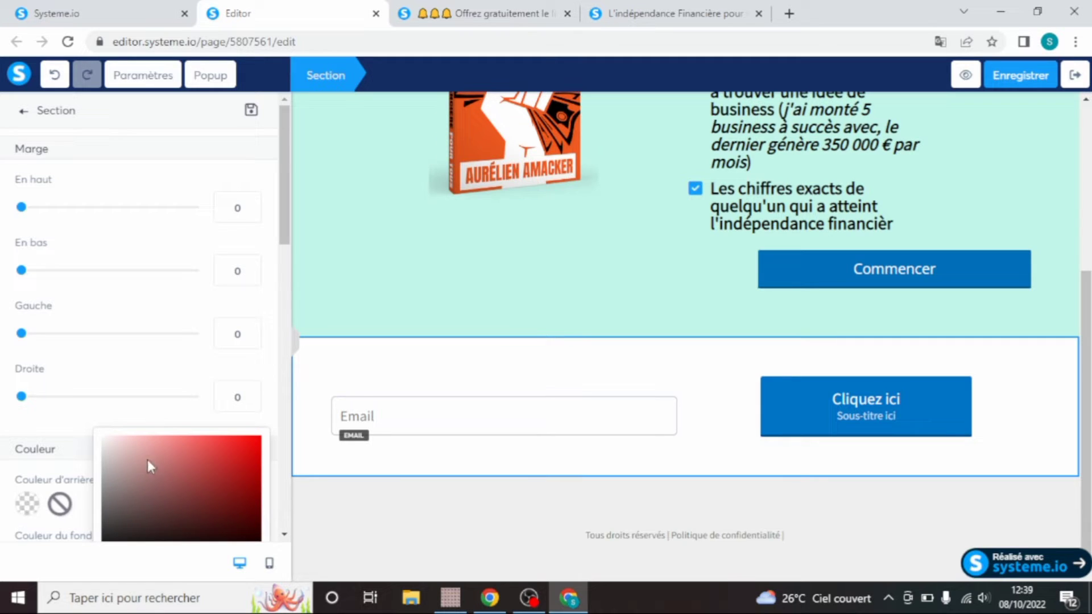
click(286, 269)
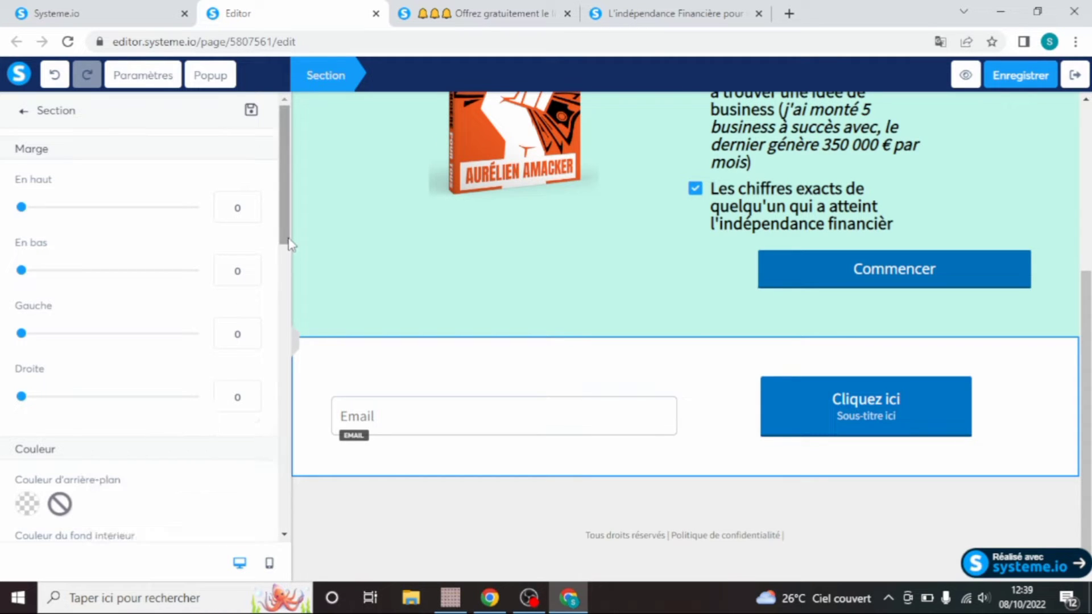
drag(286, 232, 284, 324)
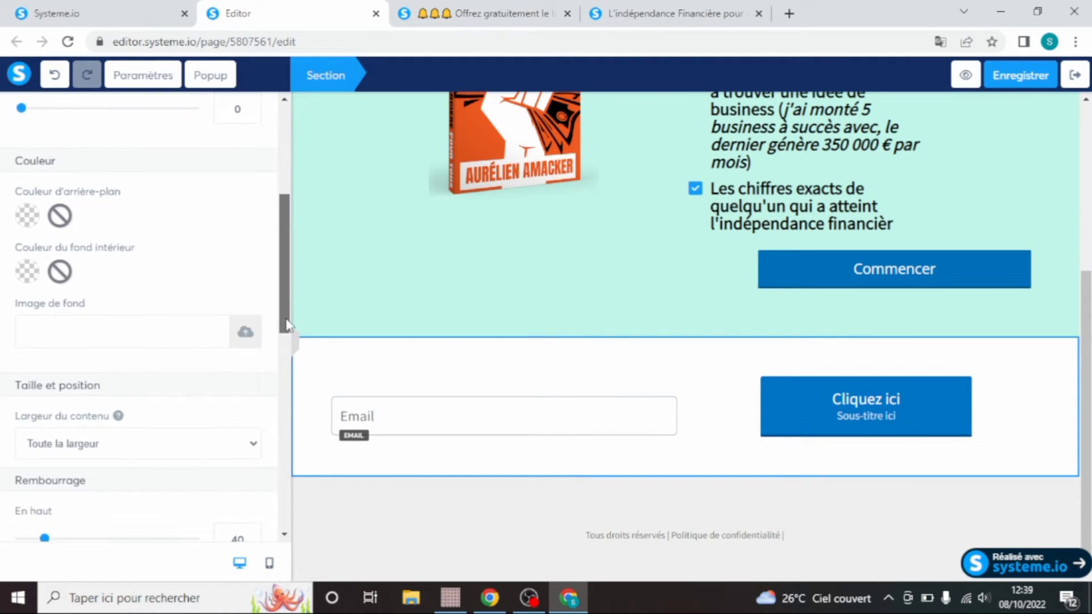
click(25, 218)
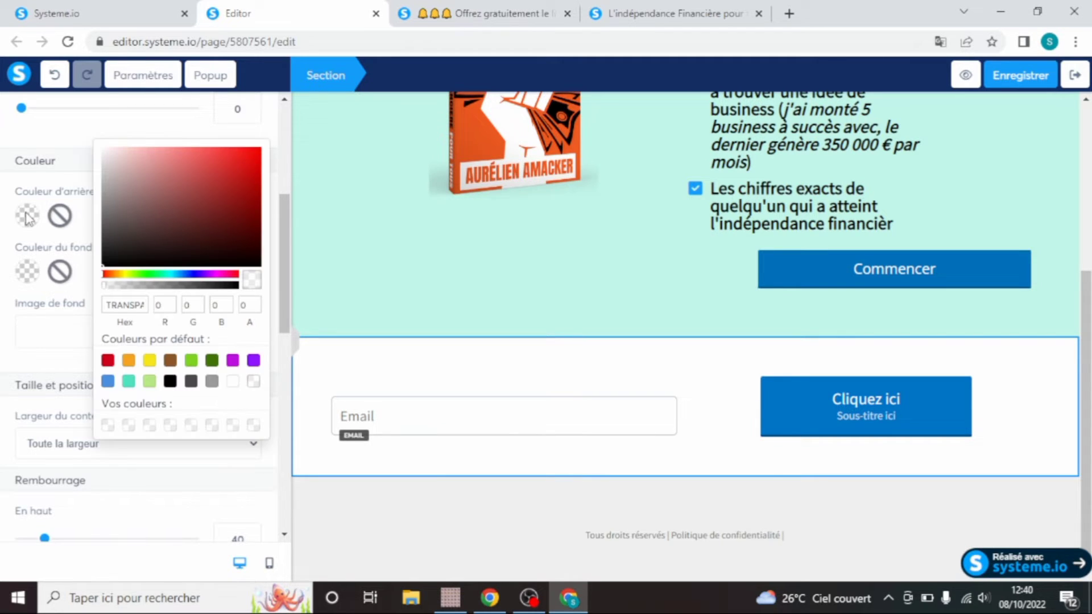
click(129, 381)
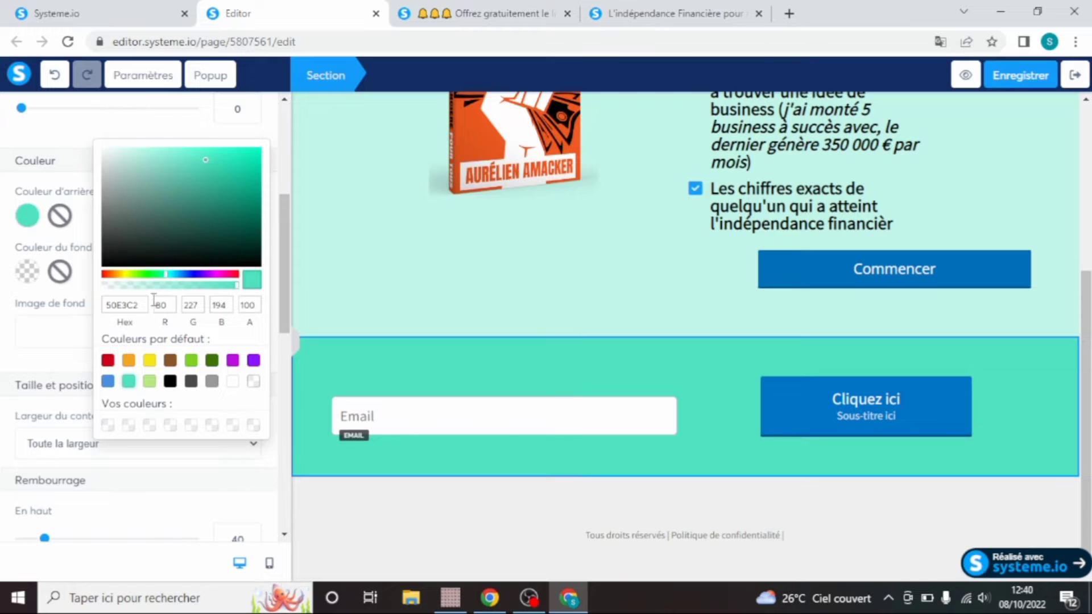
click(142, 285)
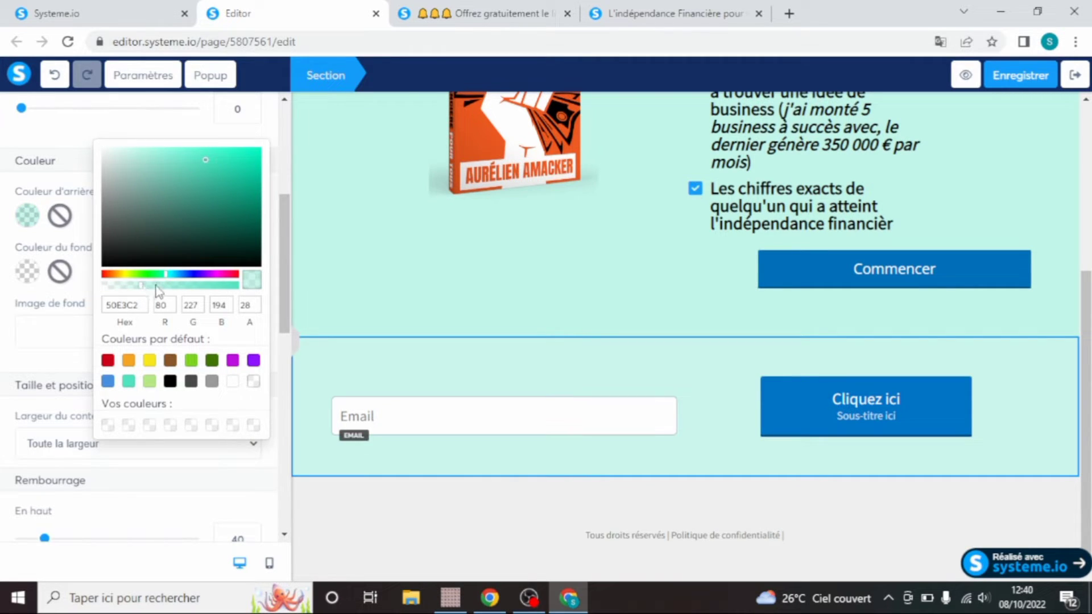
click(160, 285)
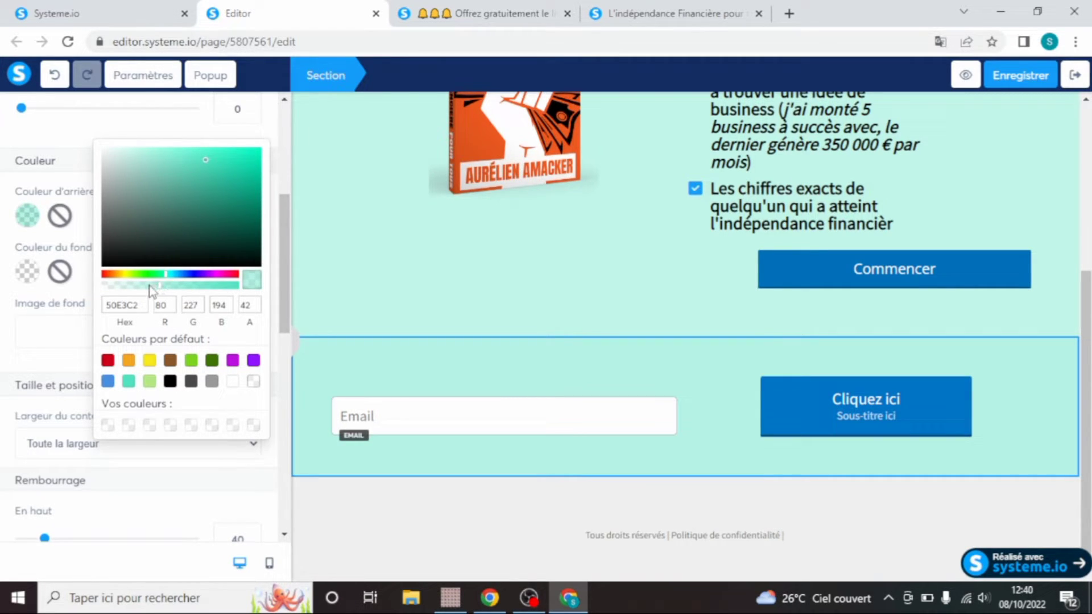
click(468, 246)
Delete the Commencer button below the bullet list
click(894, 268)
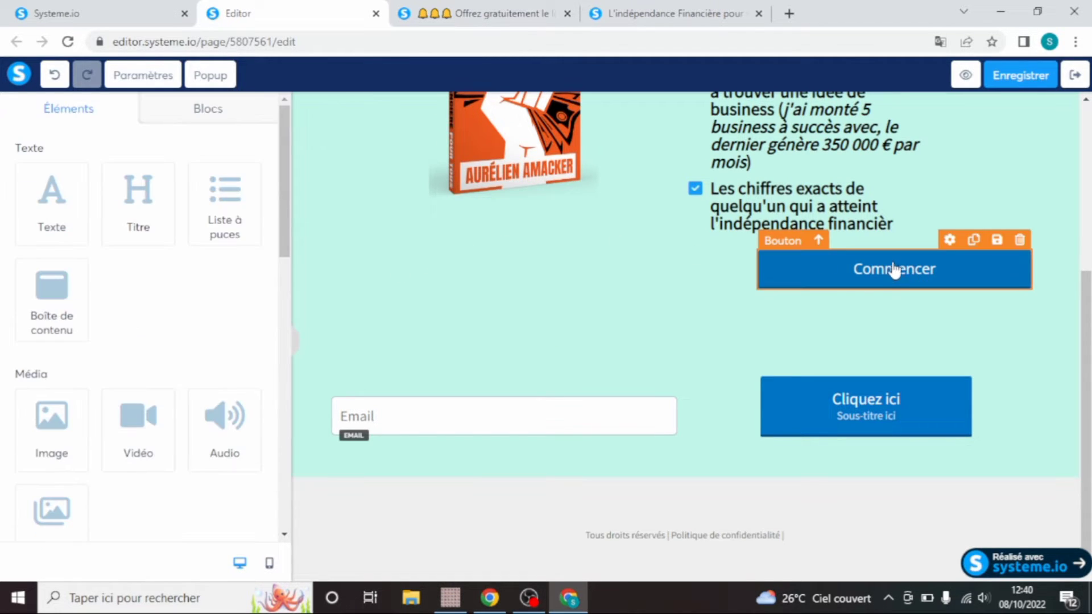
click(1020, 241)
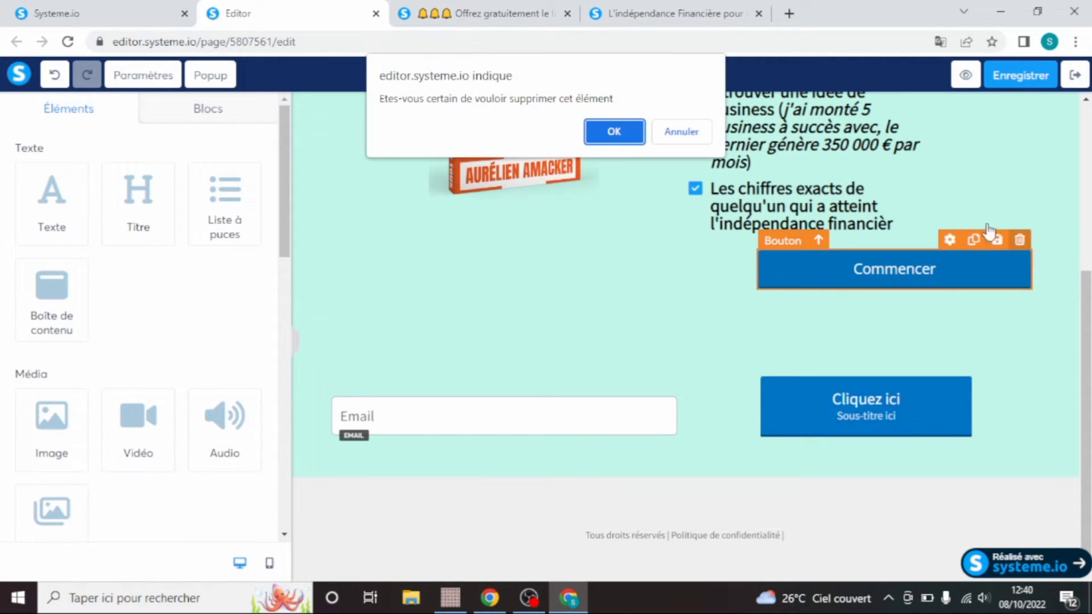
click(615, 134)
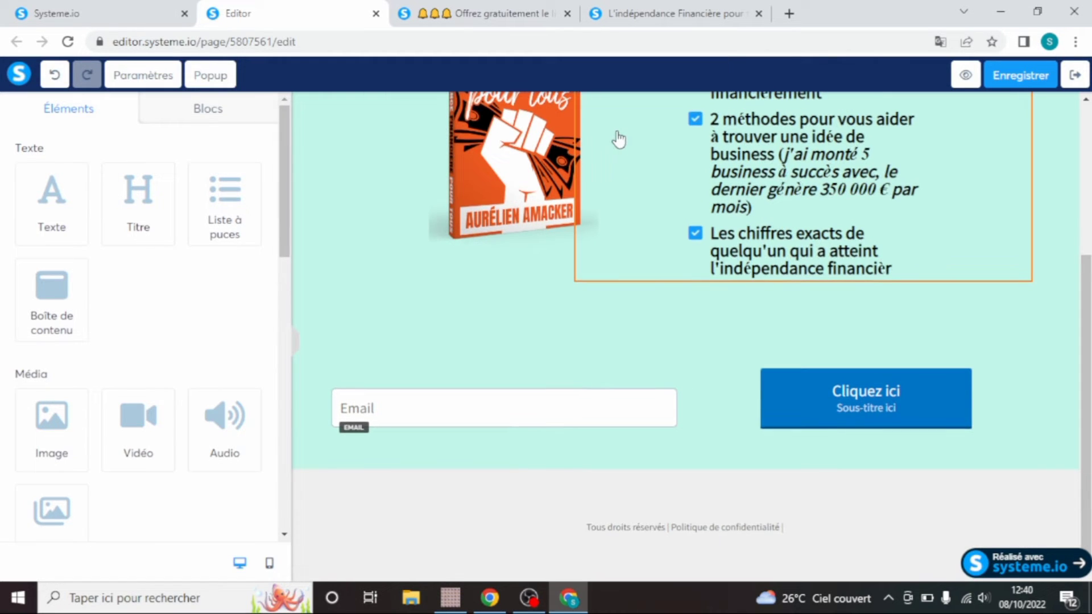
Set the text size of the Cliquez ici button to 18
click(707, 373)
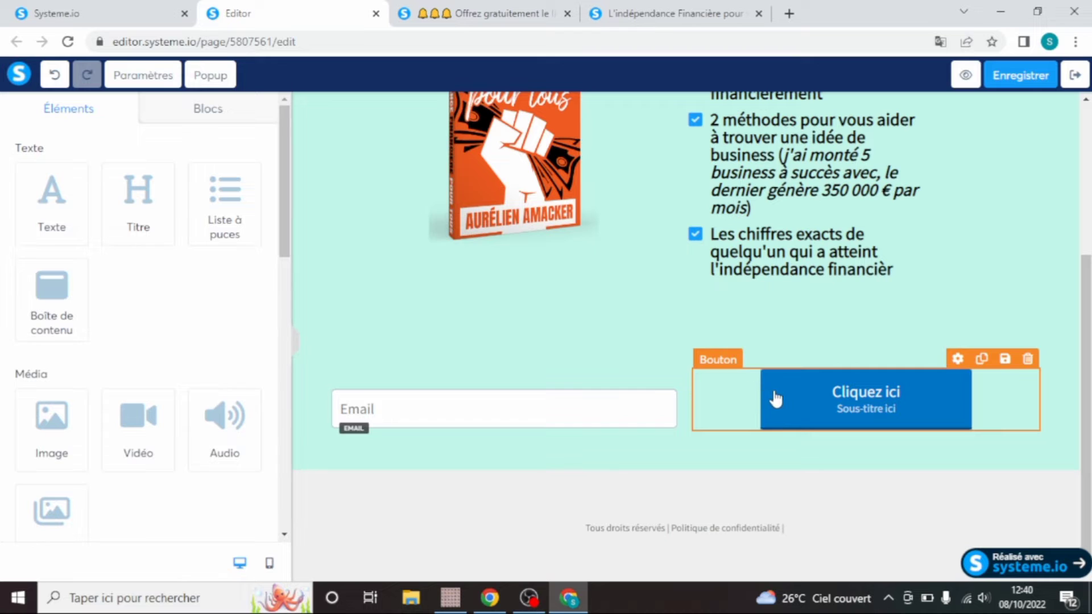
click(782, 398)
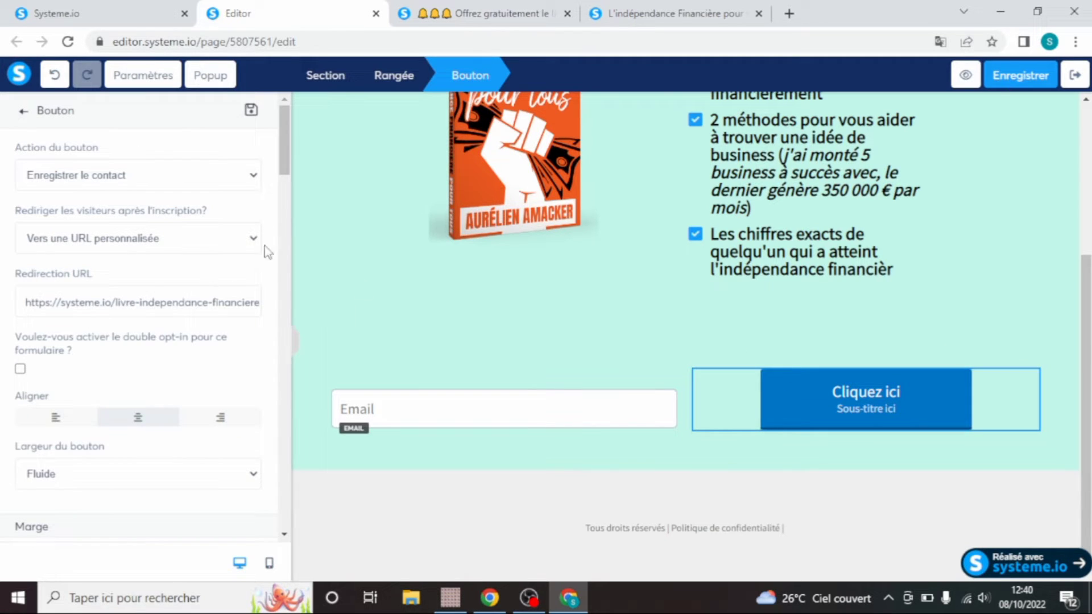
drag(280, 156, 292, 224)
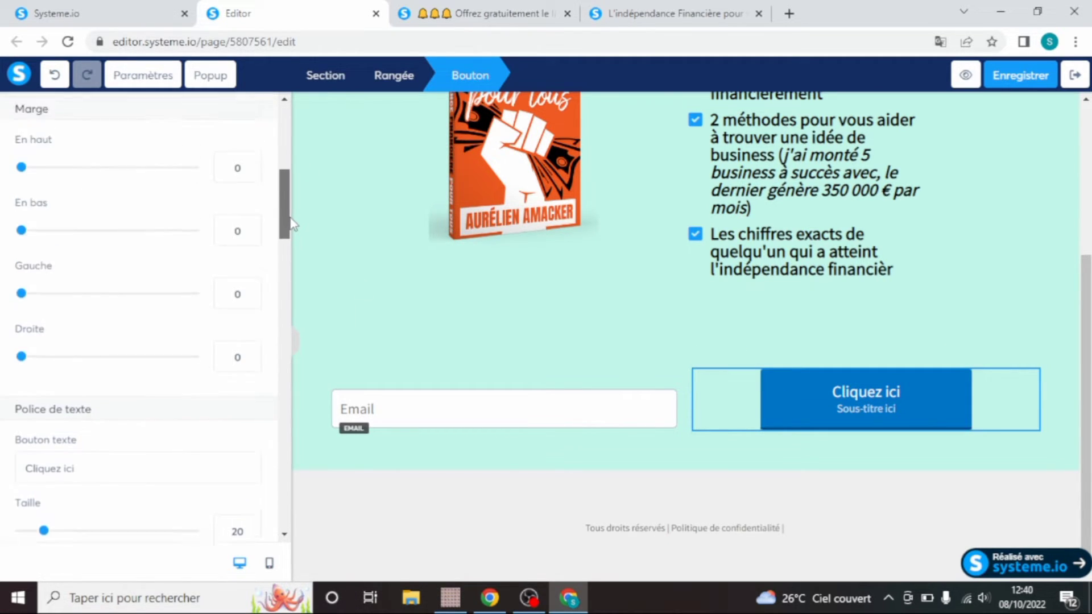
scroll(292, 224, up, 1)
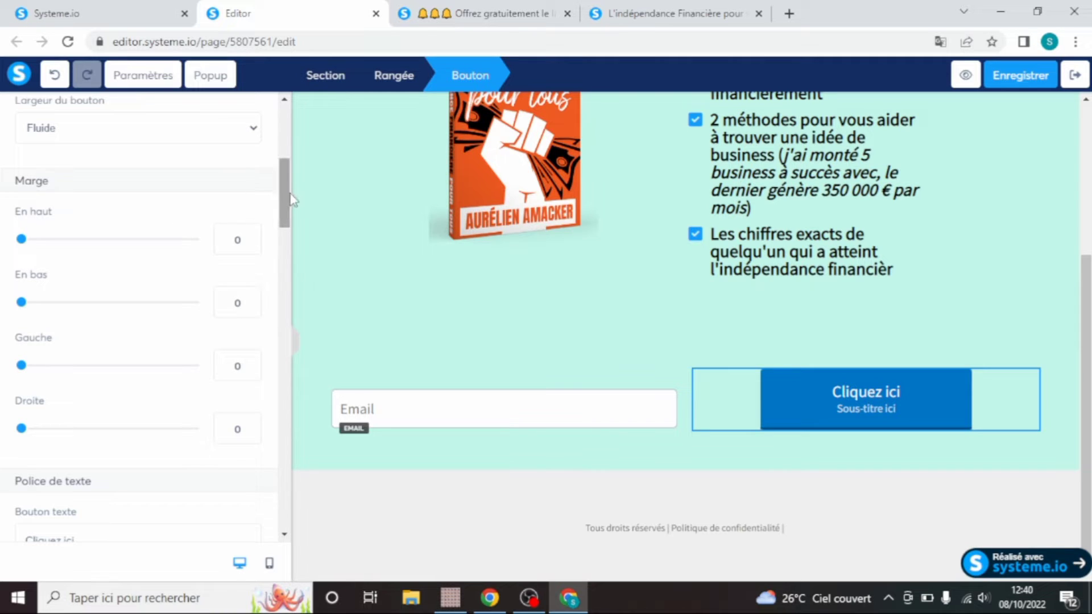
drag(291, 200, 289, 259)
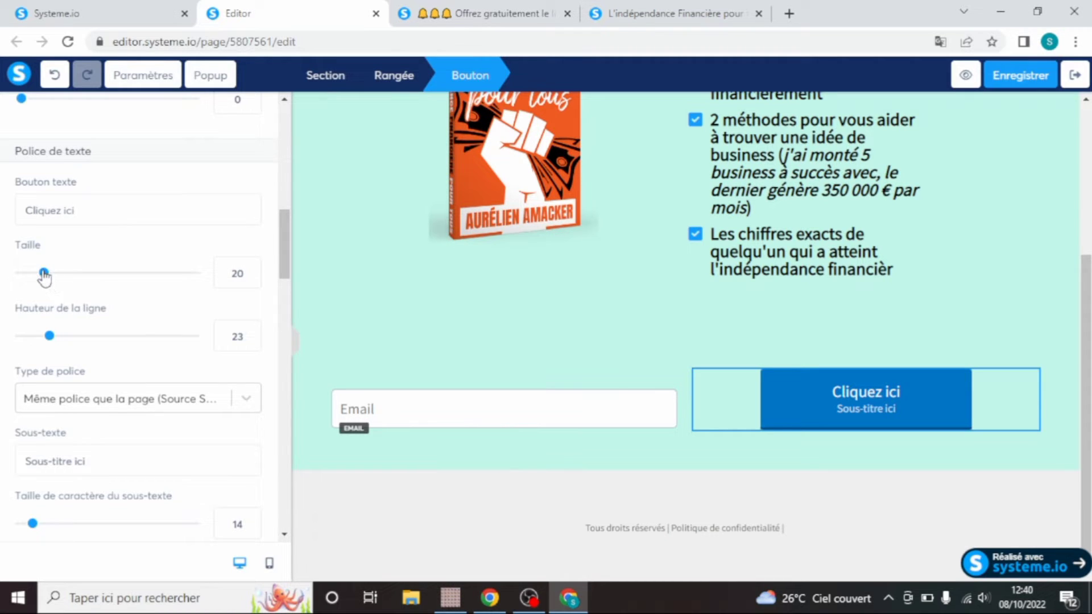
mouse_move(45, 273)
mouse_down()
mouse_move(61, 271)
mouse_move(29, 267)
mouse_move(39, 271)
mouse_up()
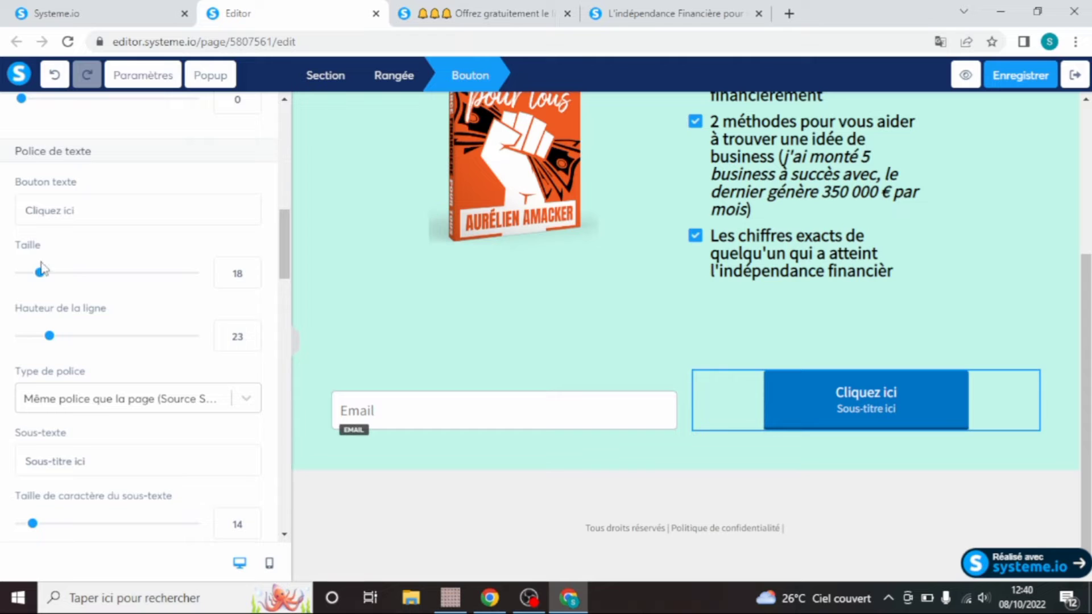
Set the Cliquez ici button's background colour to dark green 417505
scroll(61, 364, down, 5)
click(27, 355)
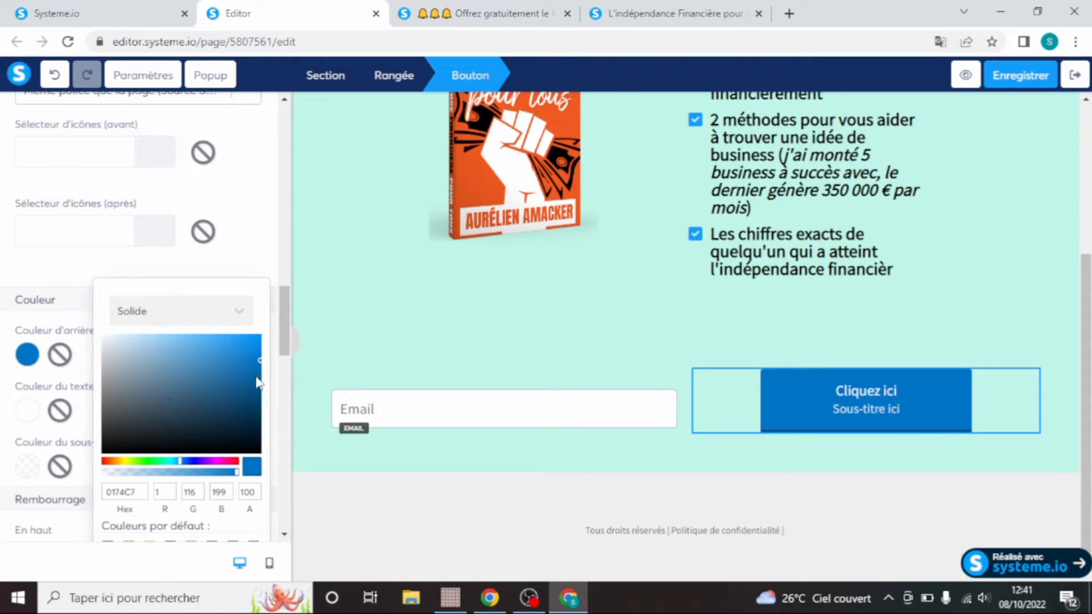
click(284, 369)
scroll(113, 284, down, 3)
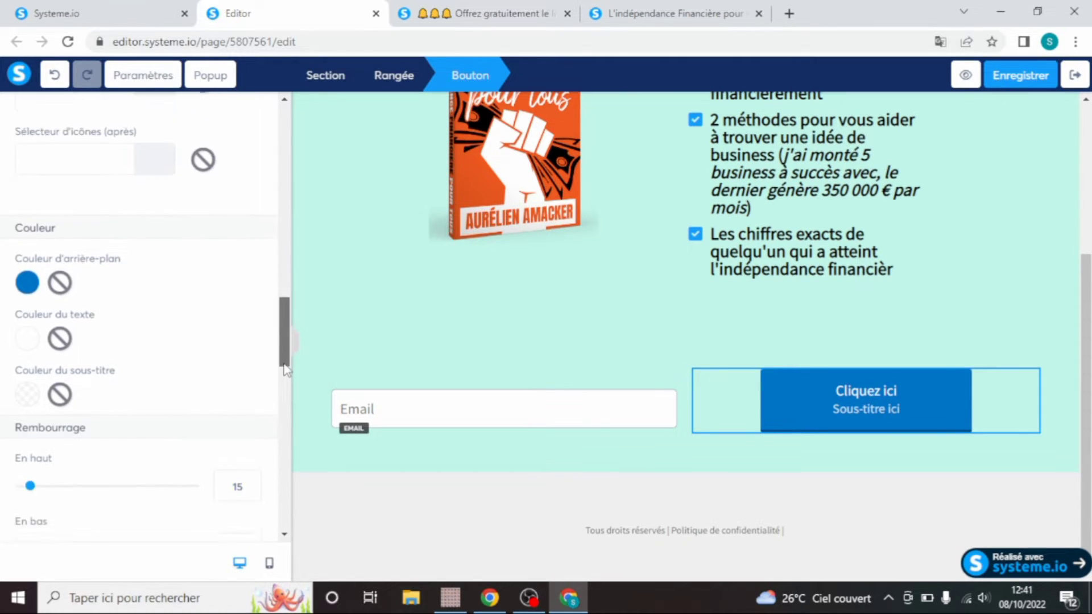
click(28, 184)
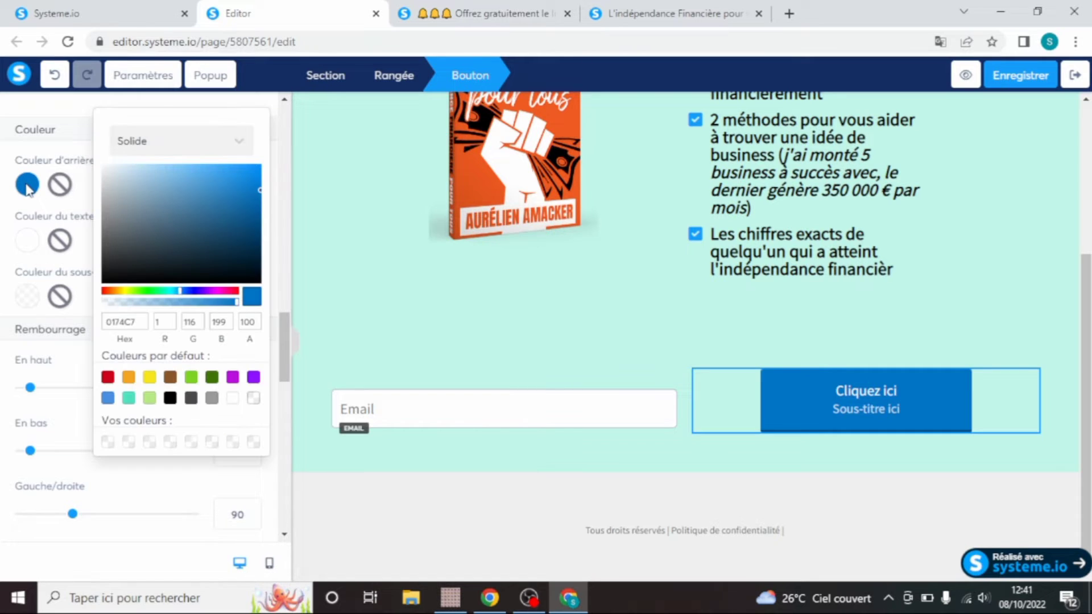
click(213, 378)
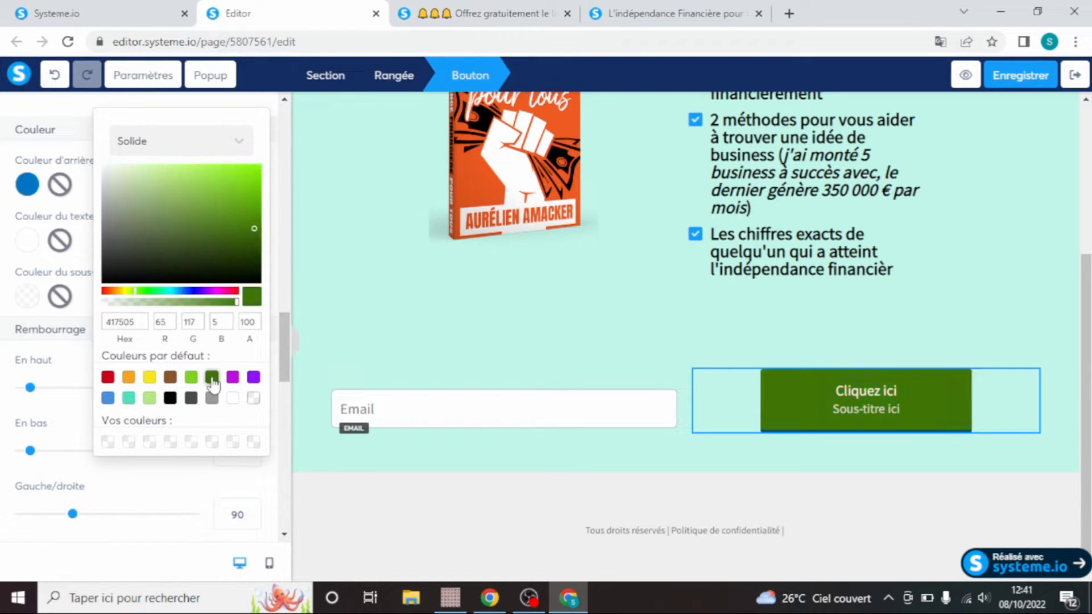
click(191, 378)
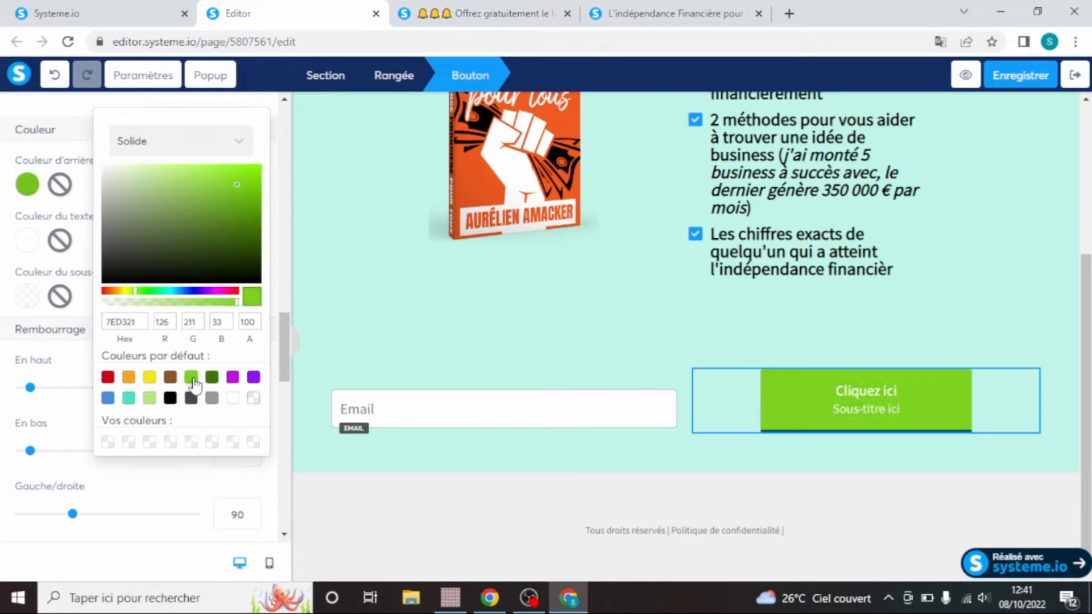
click(212, 377)
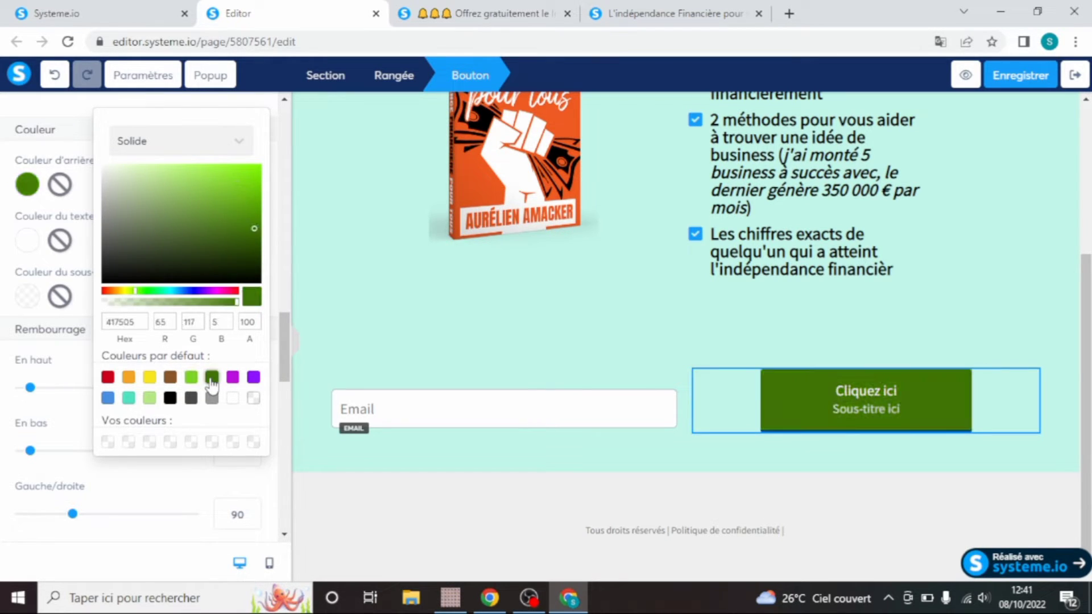
click(867, 322)
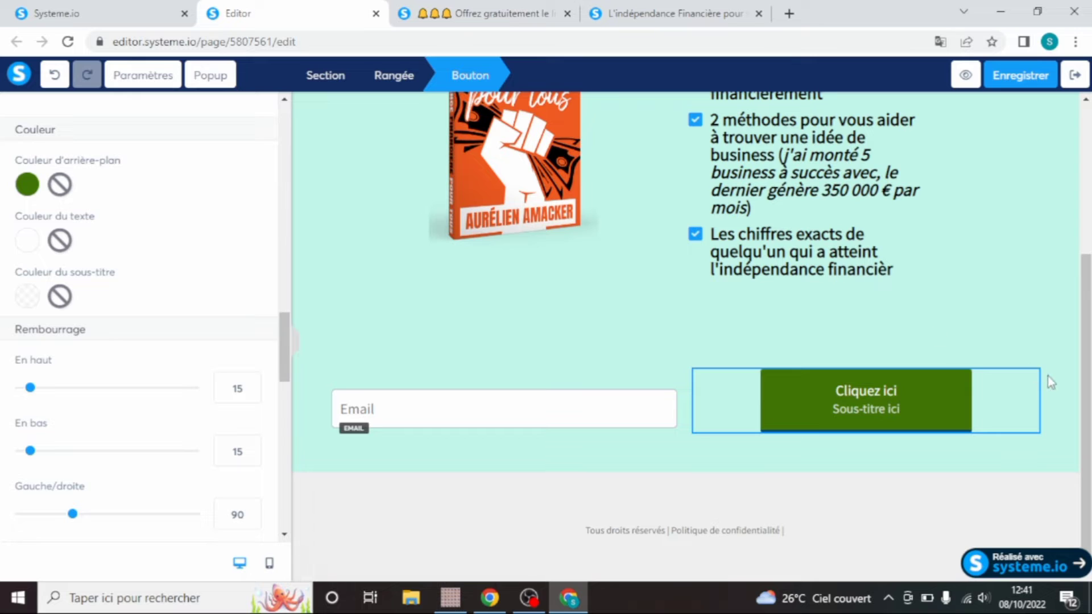
click(1056, 352)
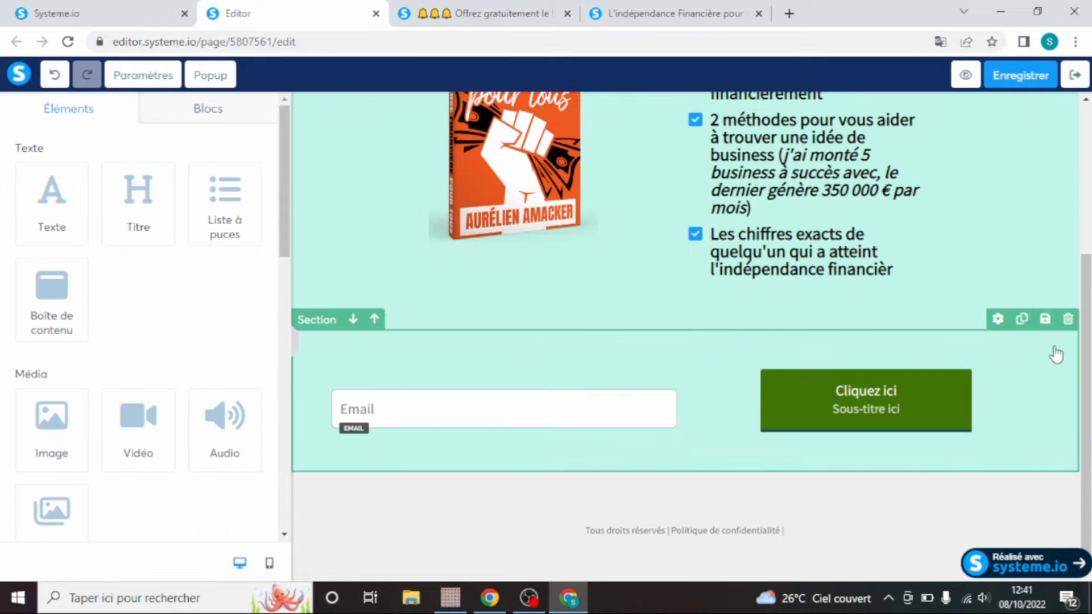
Replace the green Cliquez ici button's main text with TELECHARGER TON LIVRE
mouse_move(1087, 372)
mouse_down()
mouse_move(1065, 214)
mouse_move(1087, 372)
mouse_up()
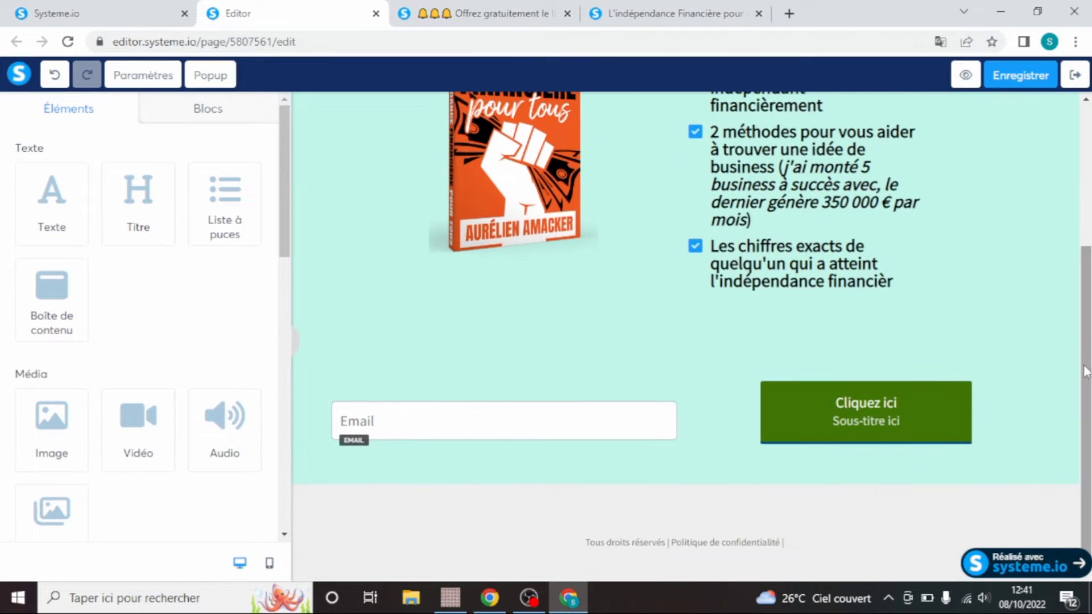
click(905, 410)
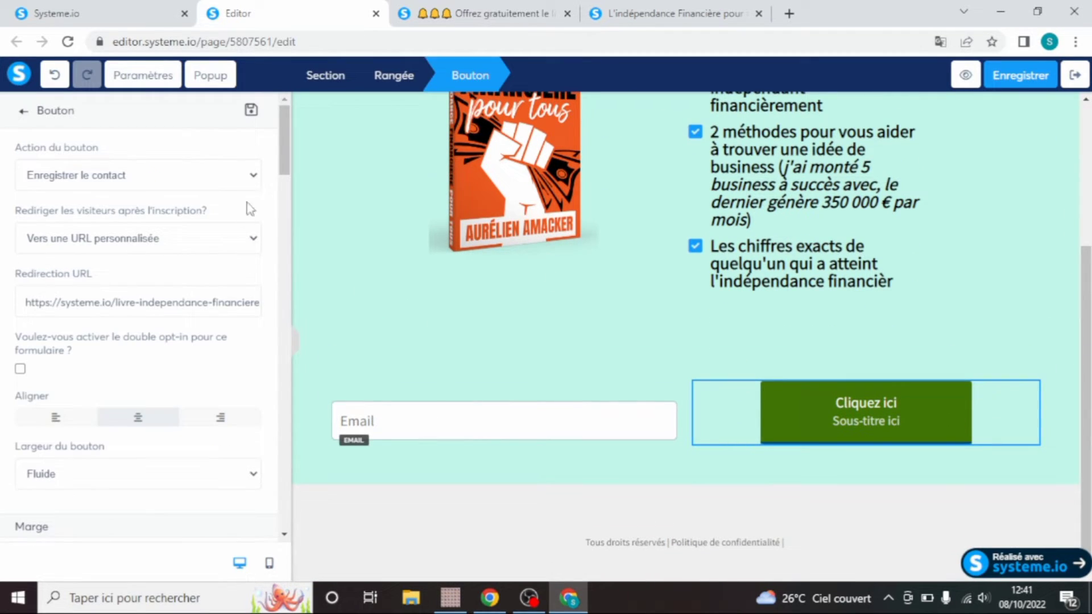
drag(285, 154, 297, 255)
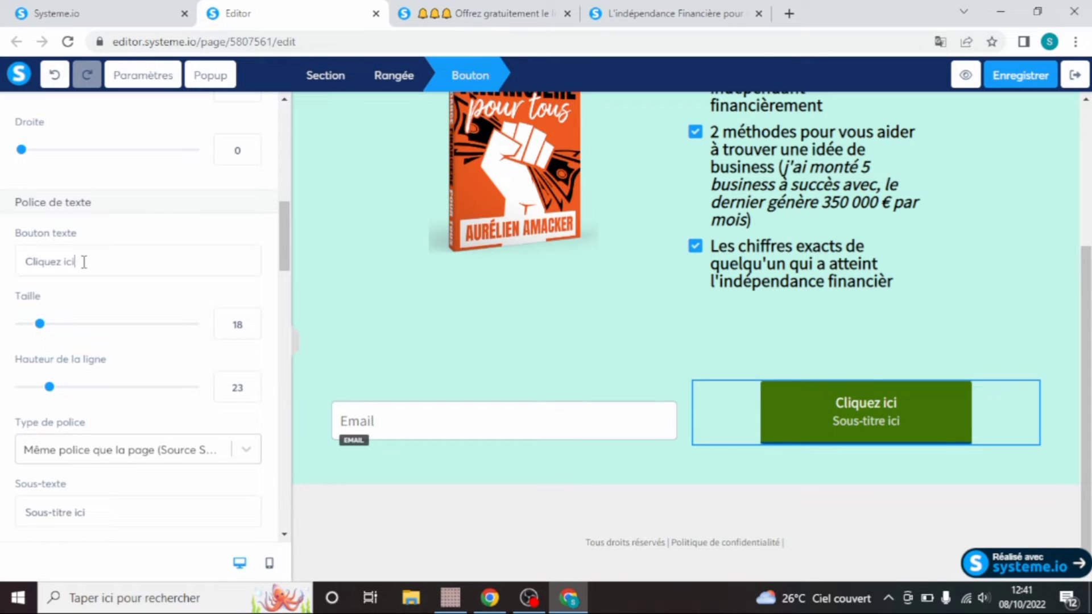
key(BackSpace)
key(BackSpace)
key(BackSpace)
key(BackSpace)
key(BackSpace)
key(BackSpace)
key(BackSpace)
key(BackSpace)
key(BackSpace)
key(BackSpace)
key(BackSpace)
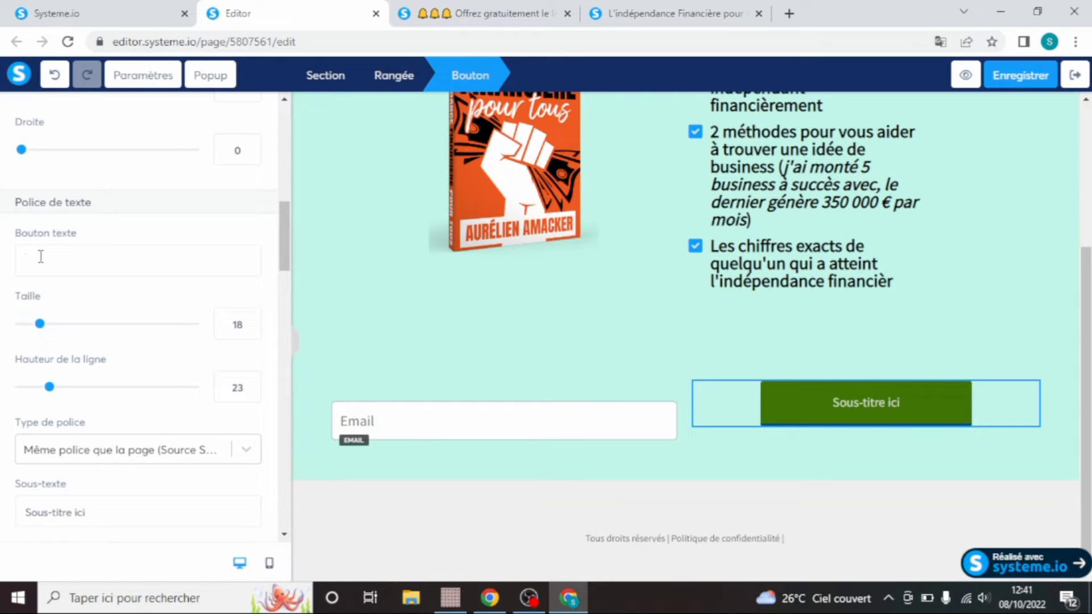
text(T)
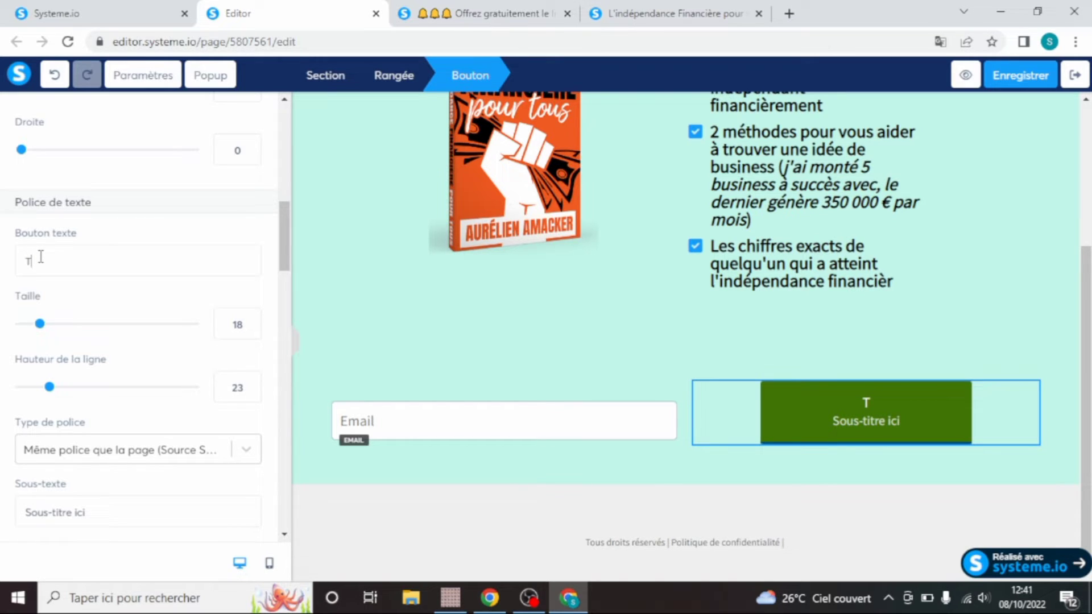
text(ELECHARGER)
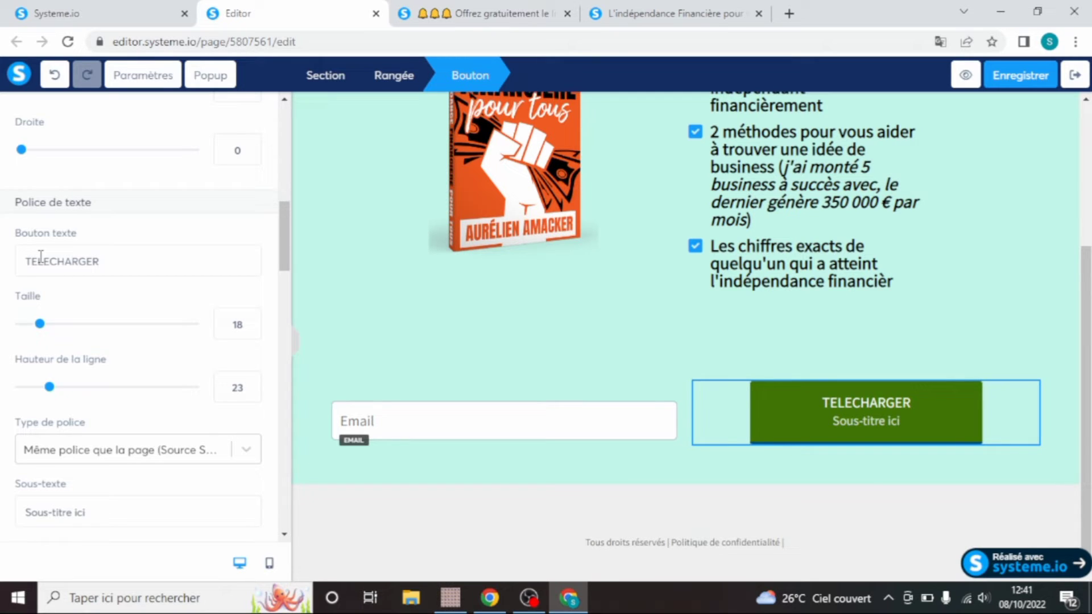
text( TON)
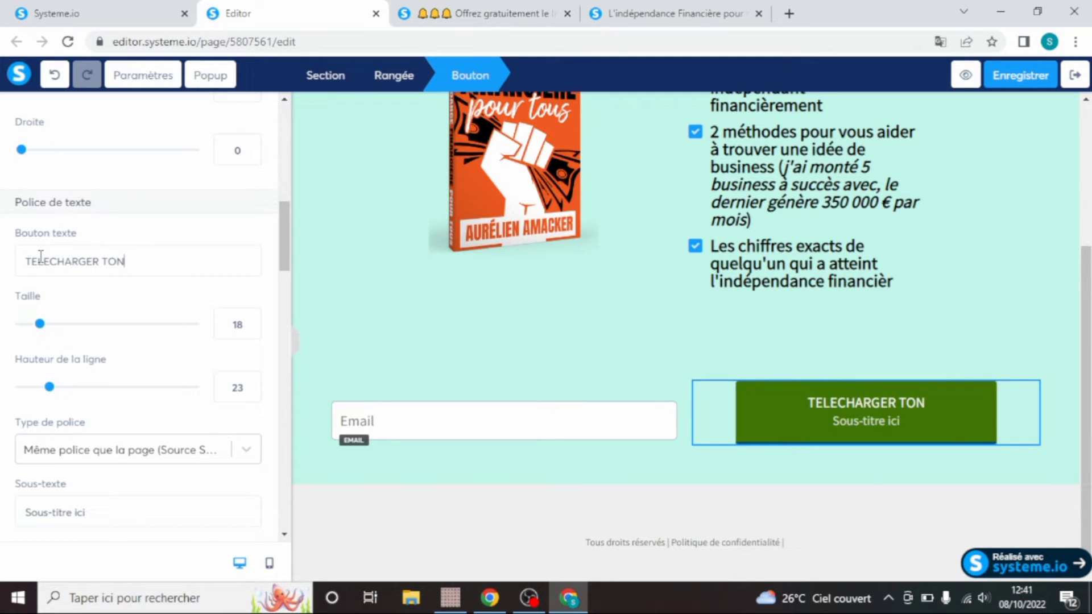
text( LI)
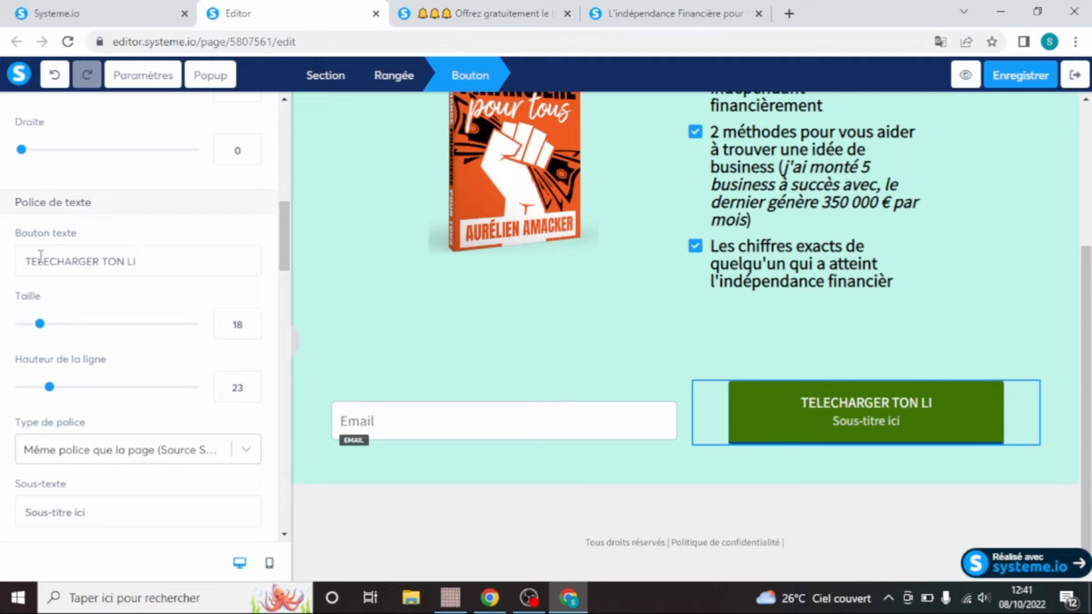
text(VRE)
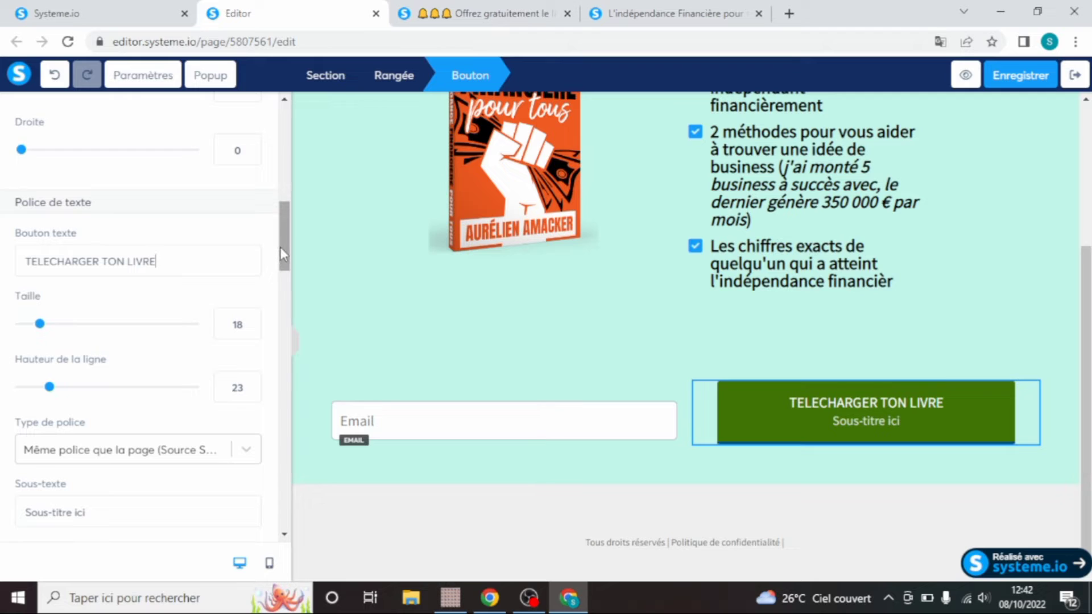
Replace the green button's subtext with GRATUIT
drag(281, 247, 281, 282)
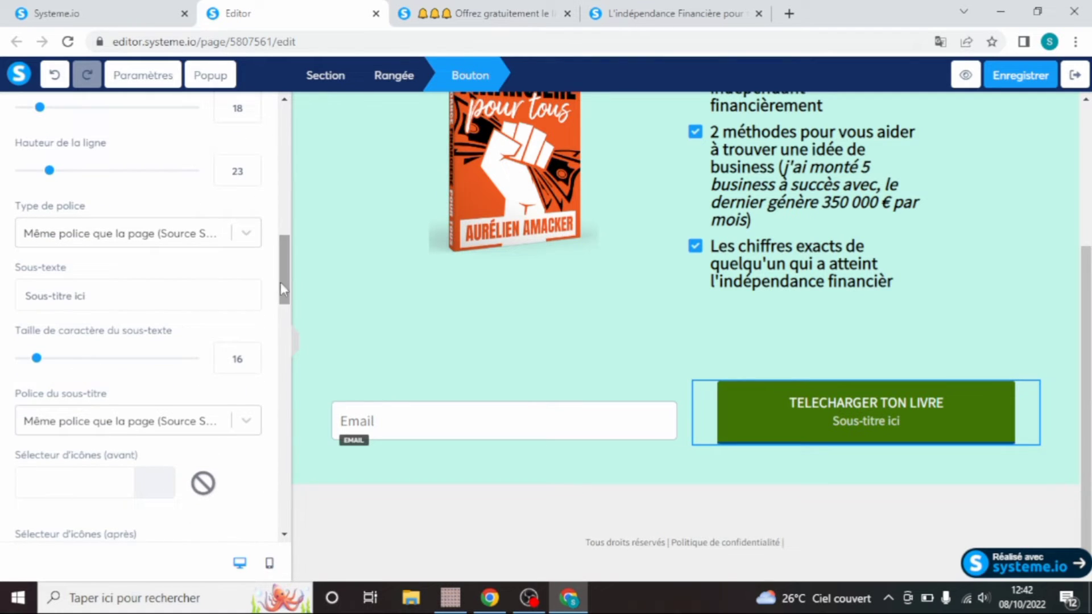
click(127, 294)
key(BackSpace)
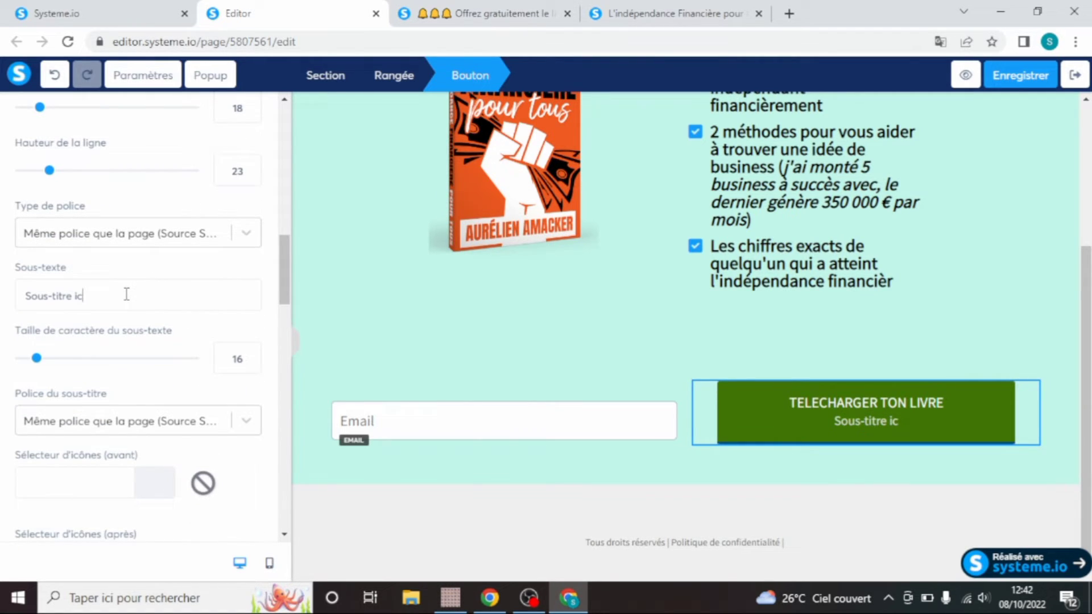
key(BackSpace)
key(BackSpace)
key(BackSpace)
key(BackSpace)
key(BackSpace)
key(BackSpace)
key(BackSpace)
key(BackSpace)
key(BackSpace)
key(BackSpace)
key(BackSpace)
key(BackSpace)
key(BackSpace)
text(GRA)
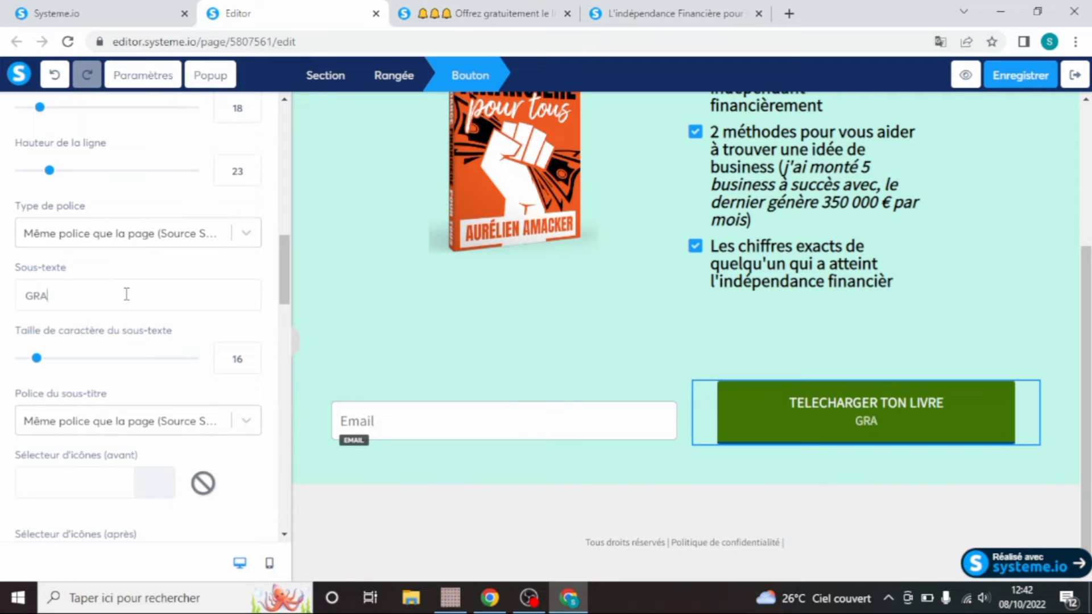
text(TUIT)
click(715, 315)
mouse_move(1081, 430)
mouse_down()
mouse_move(1069, 271)
mouse_move(1087, 297)
mouse_move(1090, 447)
mouse_up()
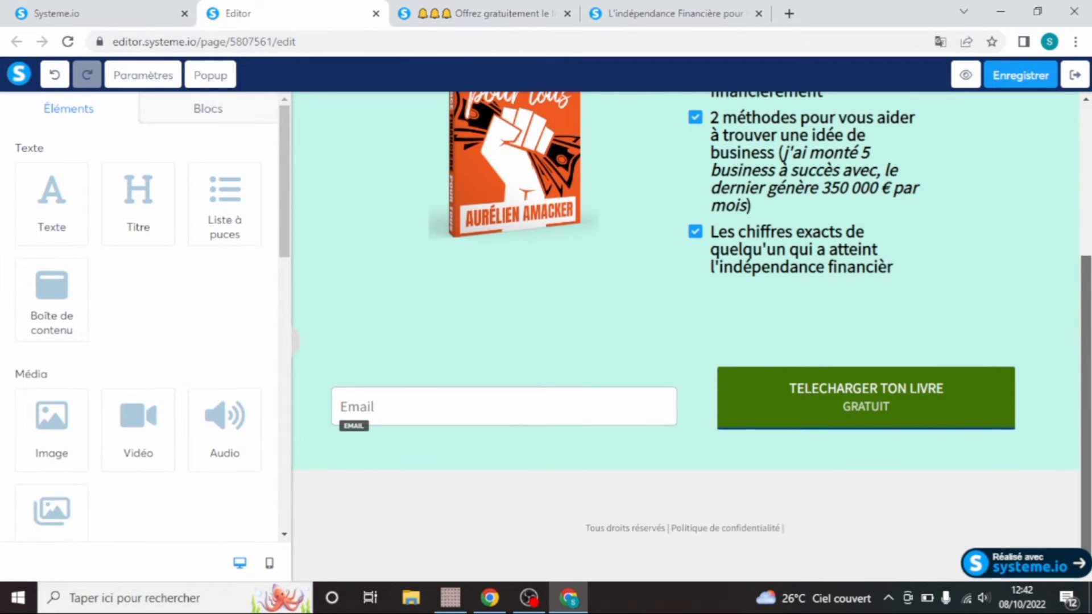
Reduce the download button's padding to 8 above, 4 below and 11 on the left and right
click(546, 410)
click(907, 388)
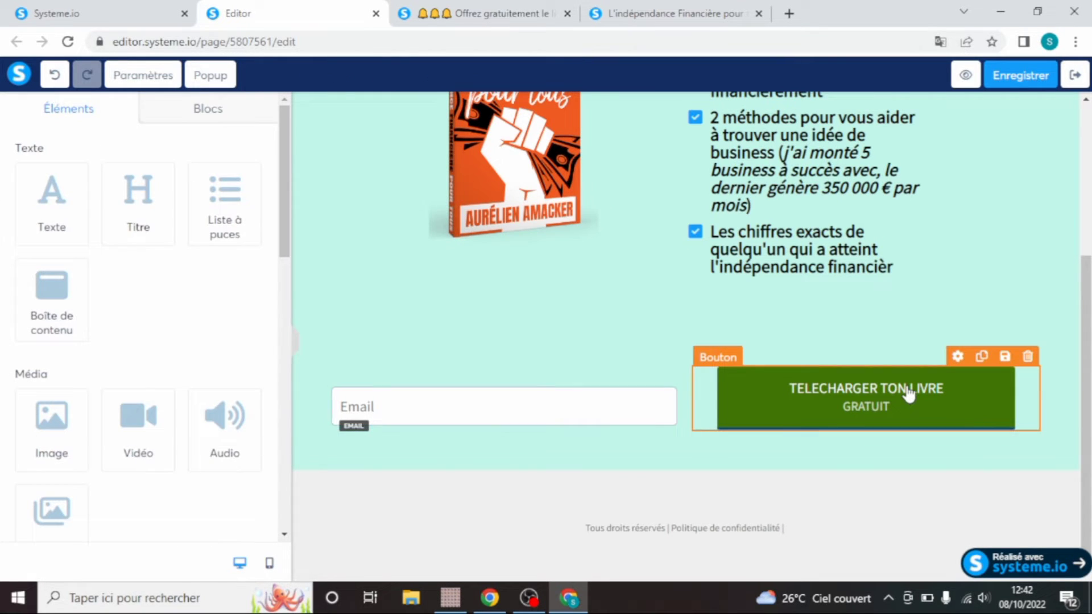
click(742, 387)
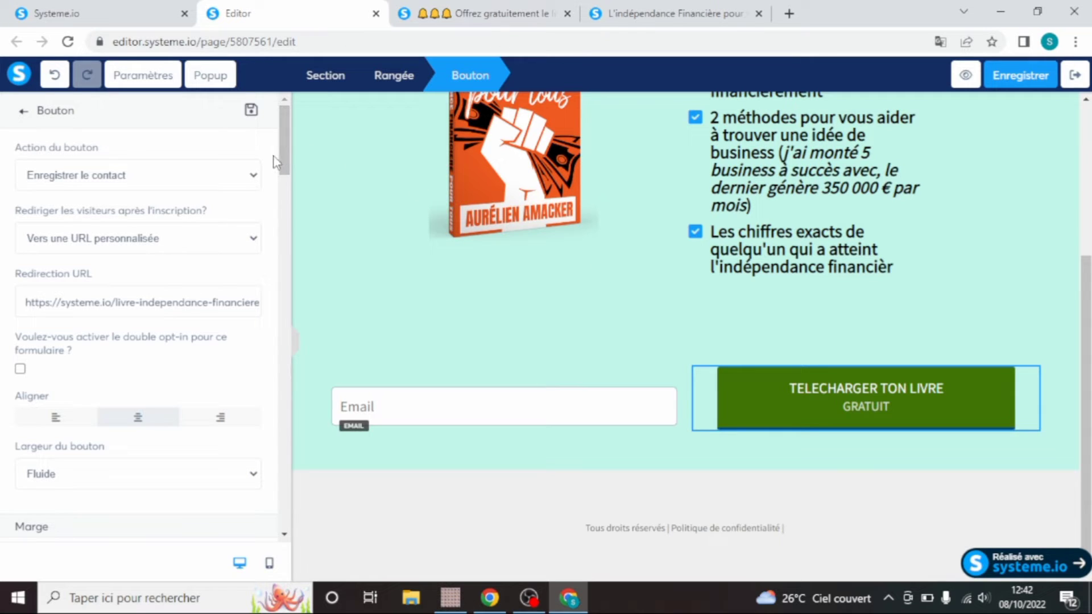
scroll(284, 152, down, 2)
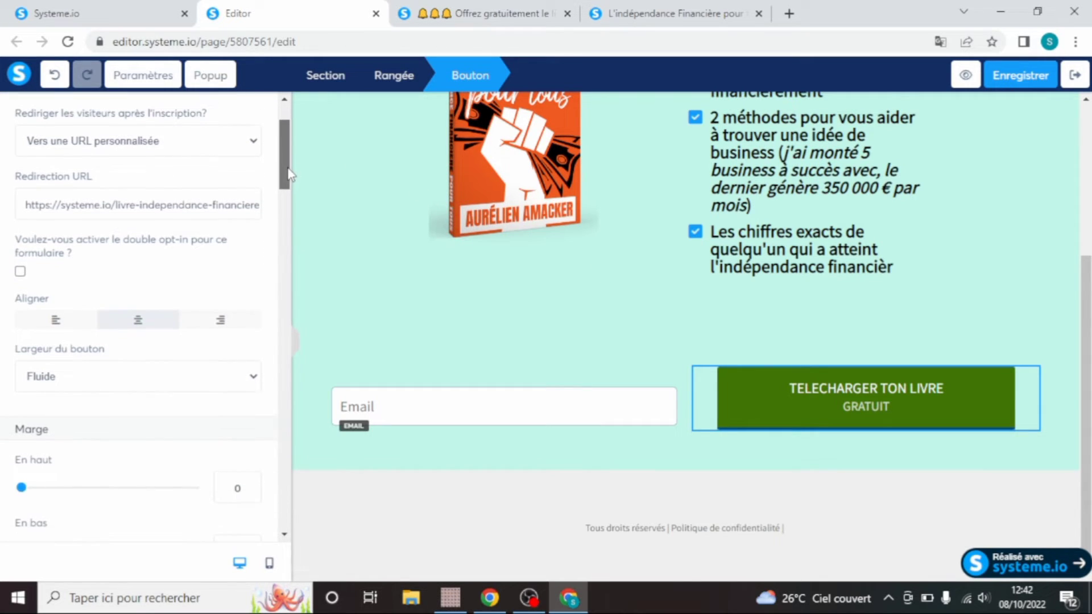
drag(288, 177, 297, 380)
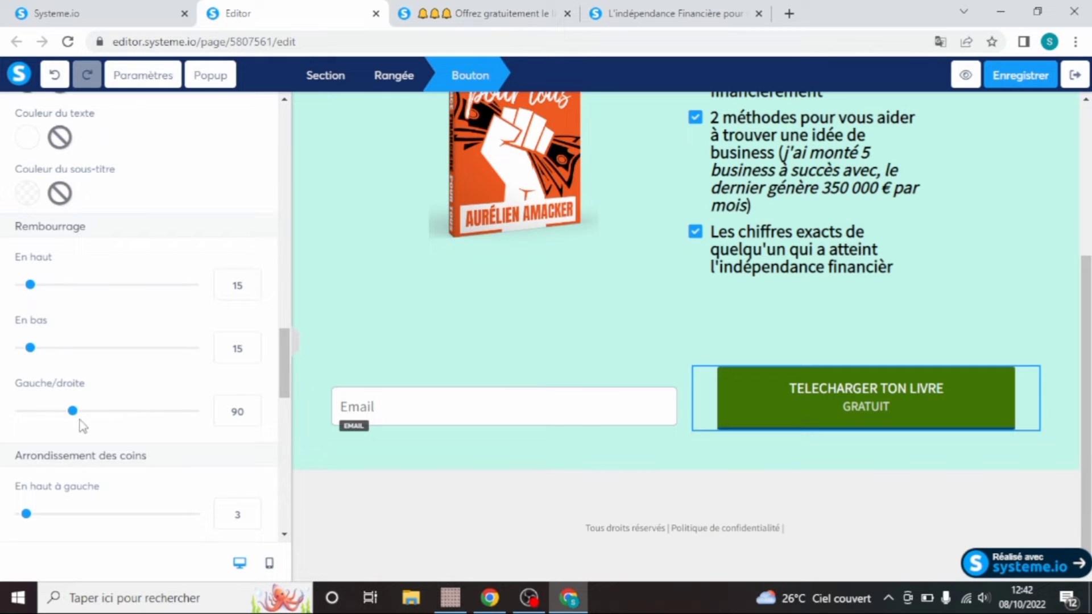
drag(73, 411, 29, 392)
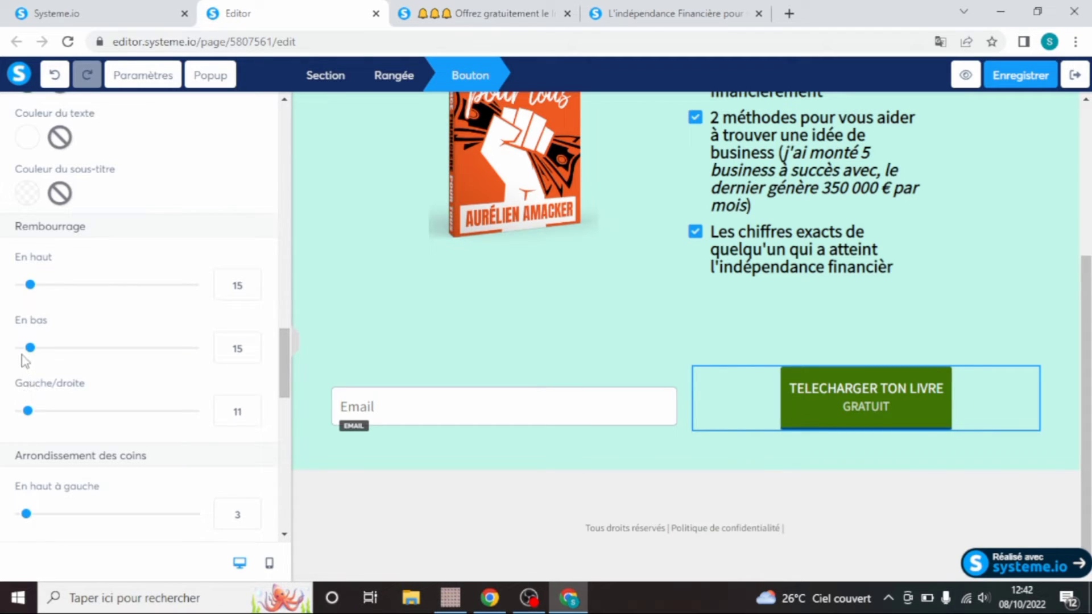
drag(30, 349, 25, 338)
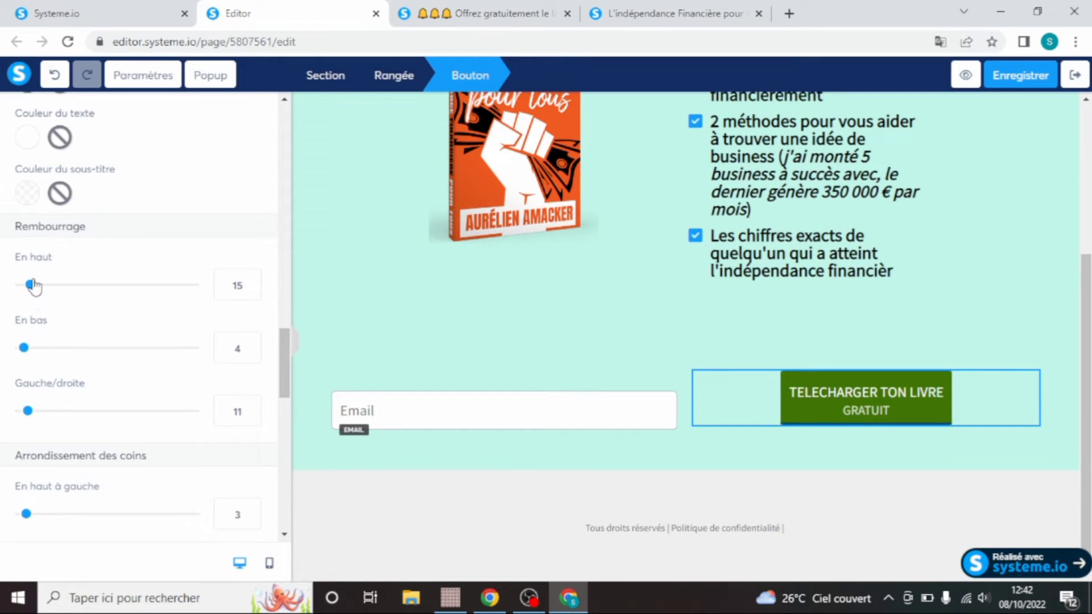
drag(30, 285, 27, 286)
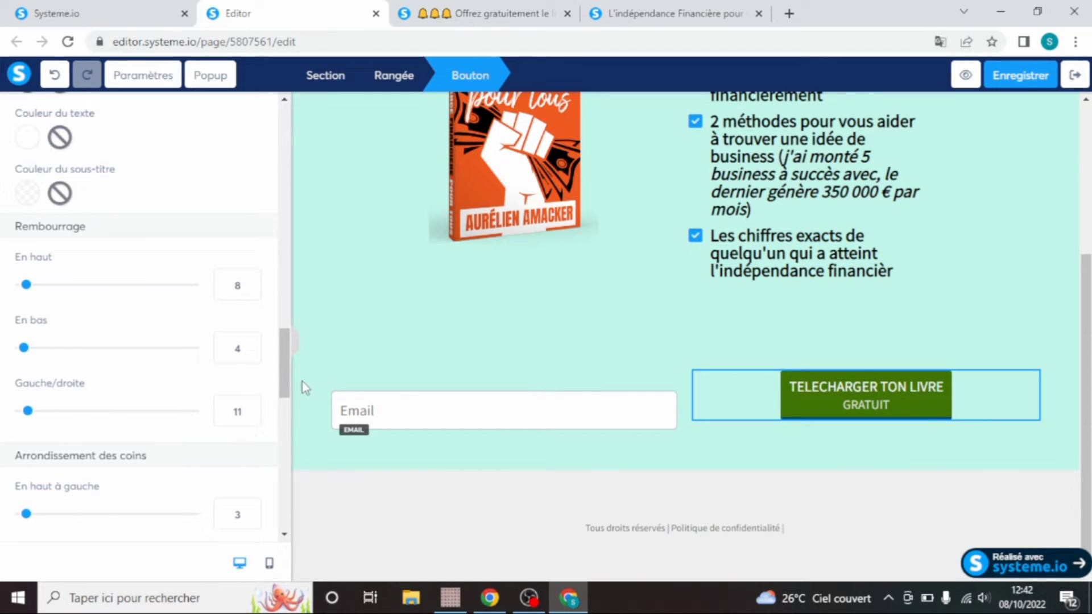
Round all four corners of the download button to 25
scroll(284, 387, down, 1)
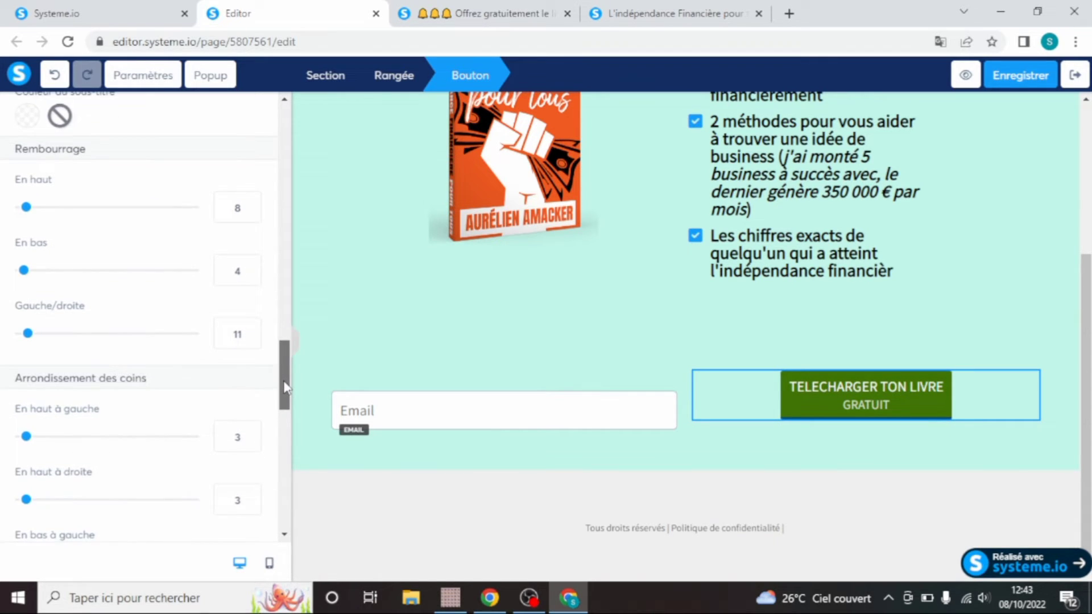
scroll(284, 387, down, 2)
drag(27, 328, 55, 329)
drag(25, 390, 64, 391)
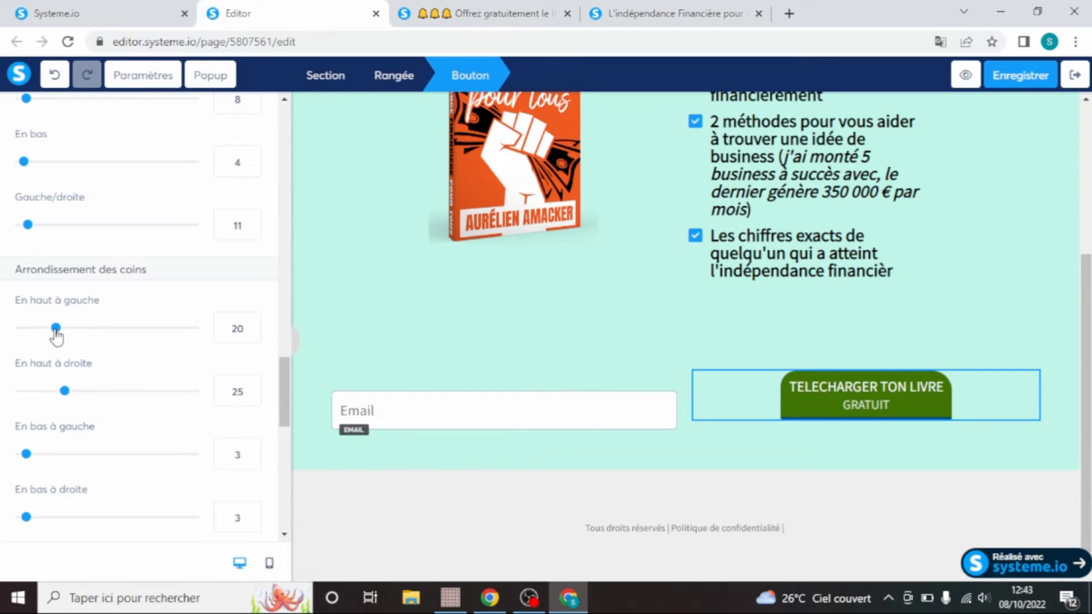
drag(55, 328, 64, 328)
drag(26, 454, 54, 455)
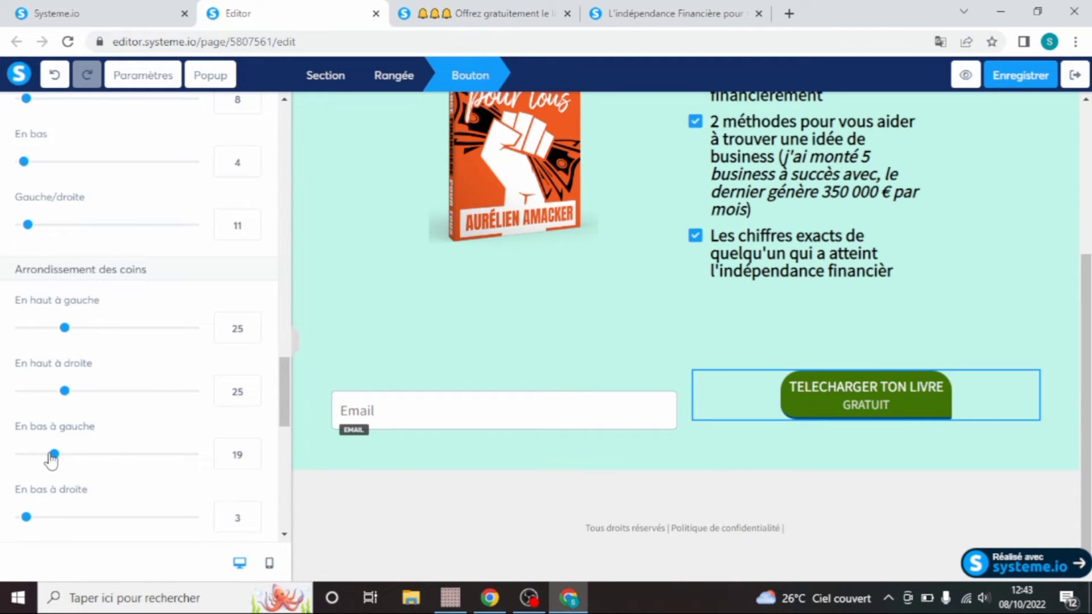
drag(54, 454, 65, 454)
drag(26, 517, 66, 527)
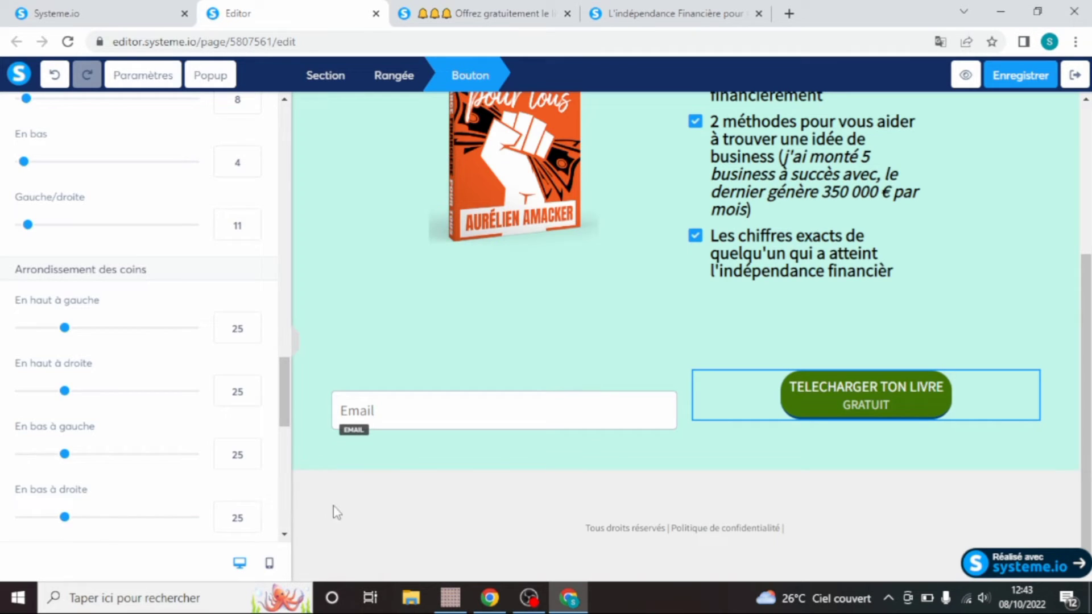
click(730, 254)
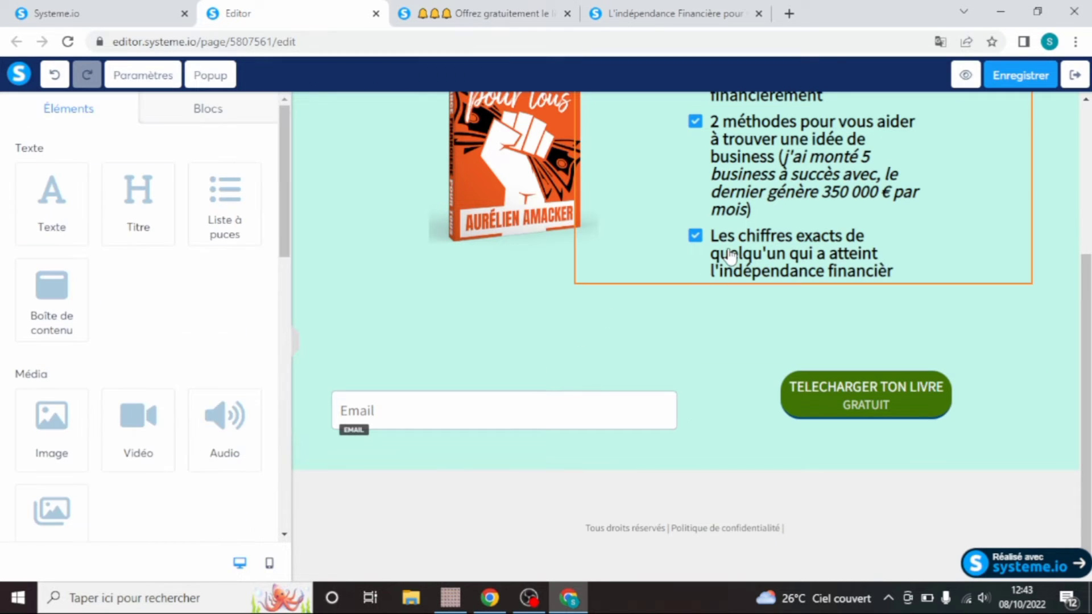
Set the Email form field's line height to 26 and its text size to 21
click(562, 424)
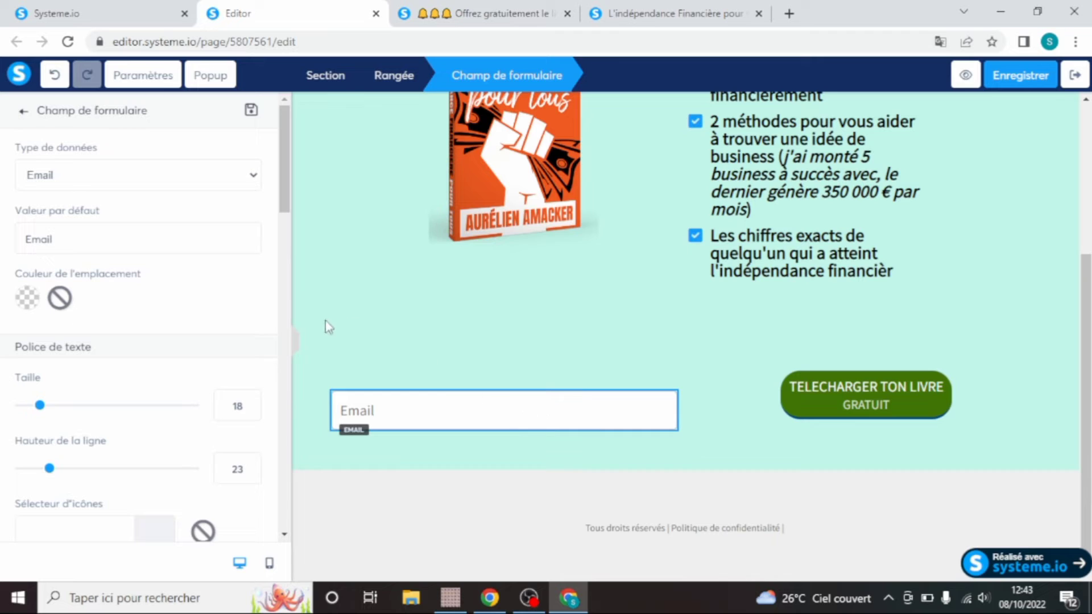
drag(280, 192, 278, 215)
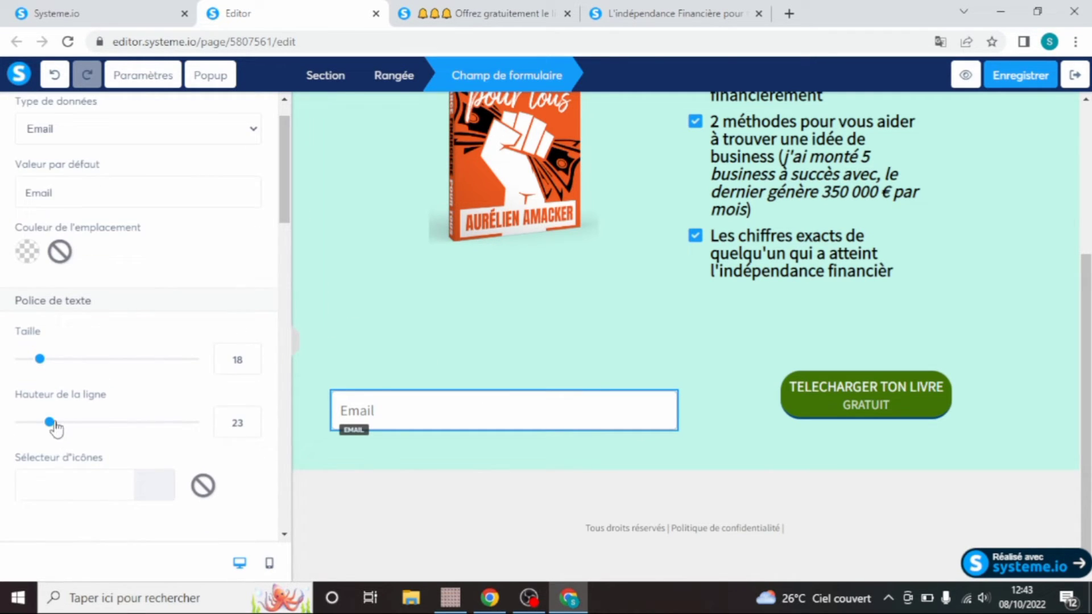
mouse_move(50, 422)
mouse_down()
mouse_move(67, 423)
mouse_move(55, 421)
mouse_up()
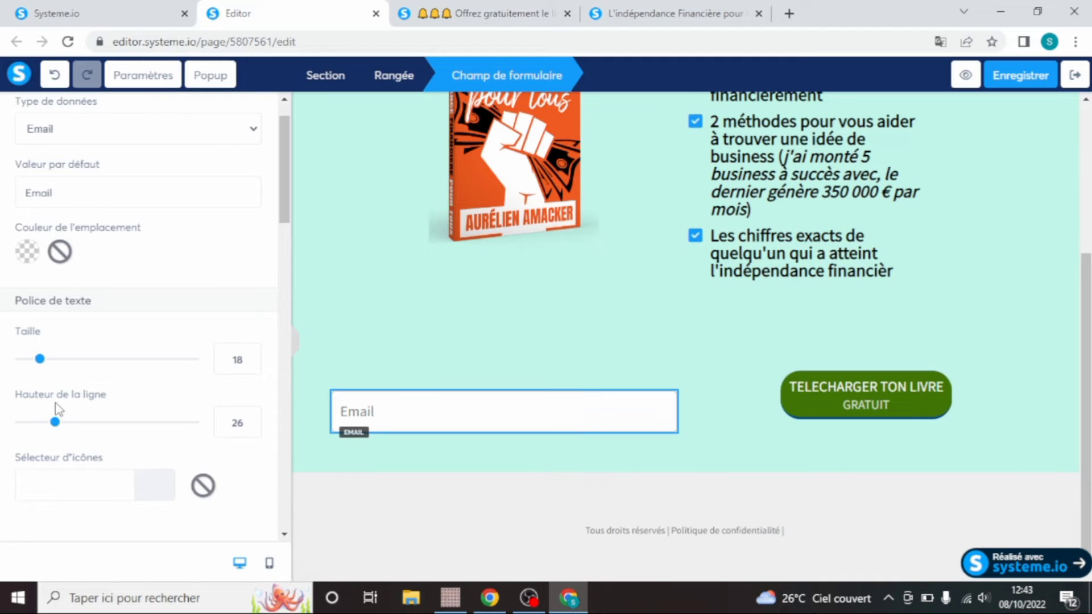
mouse_move(40, 360)
mouse_down()
mouse_move(60, 361)
mouse_move(37, 360)
mouse_move(45, 359)
mouse_up()
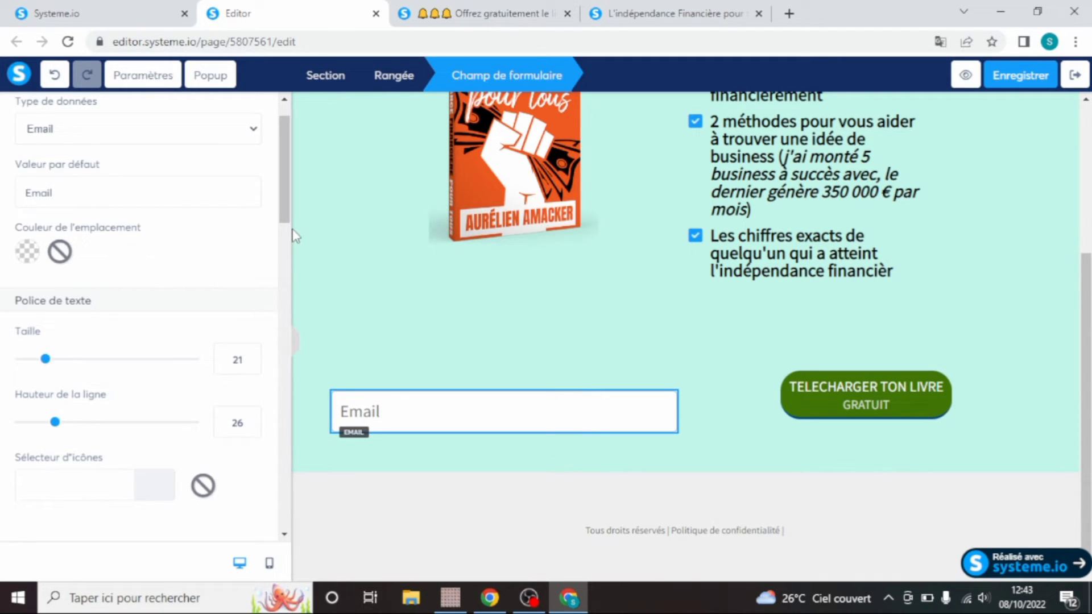
drag(290, 217, 290, 234)
click(370, 290)
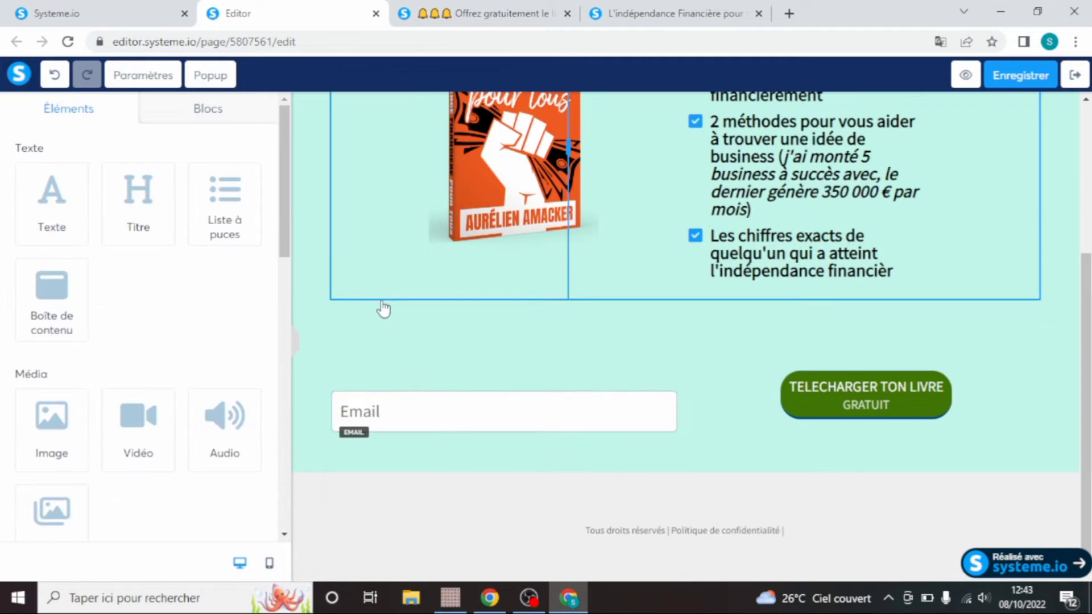
Round all four corners of the Email form field to 30
click(407, 414)
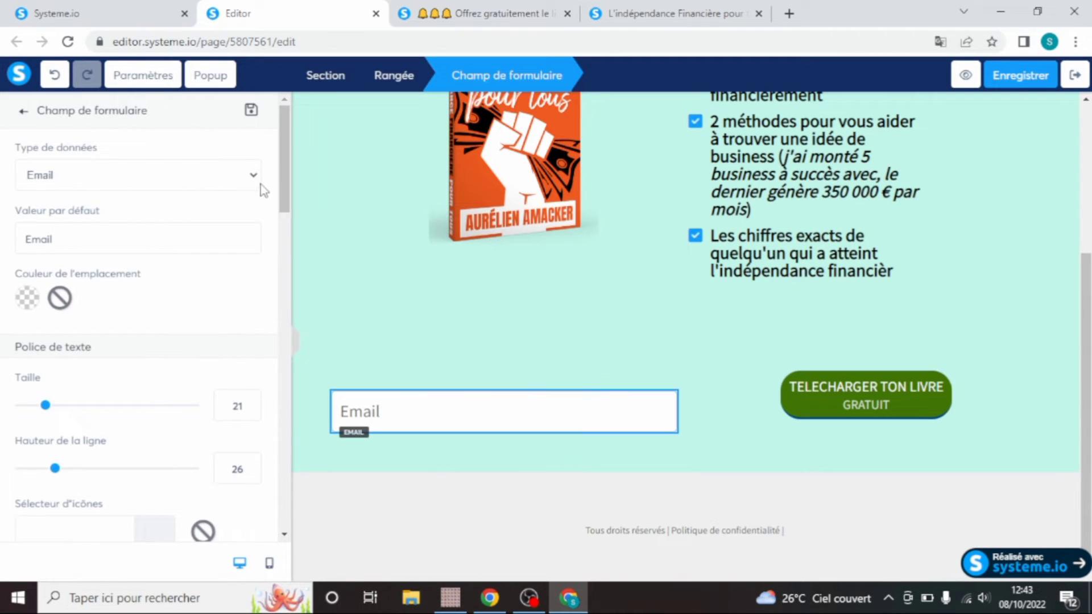
drag(284, 188, 306, 401)
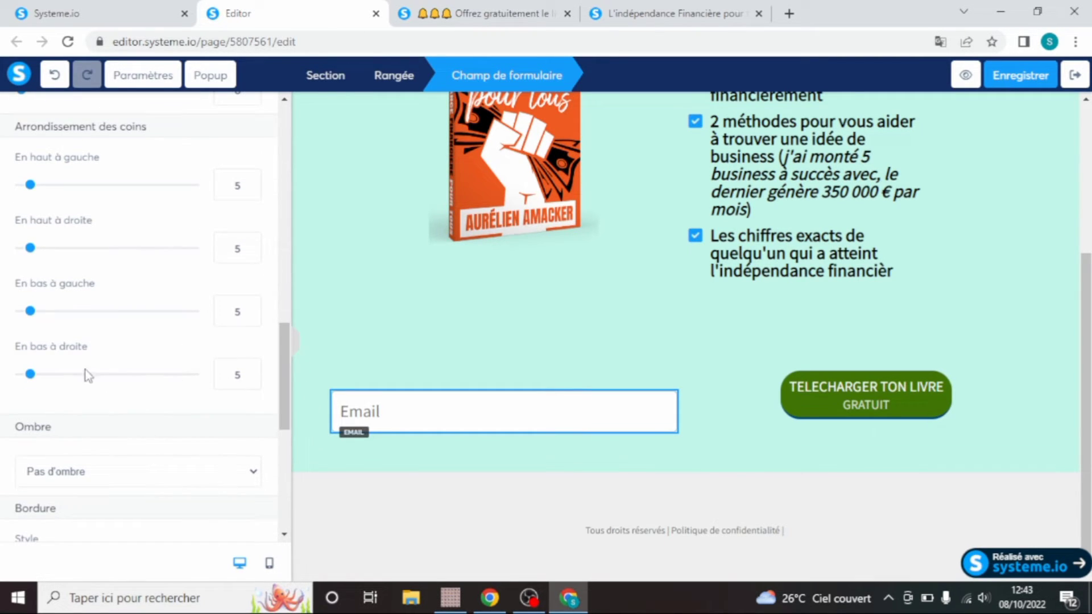
drag(31, 373, 72, 373)
click(91, 386)
drag(30, 311, 74, 315)
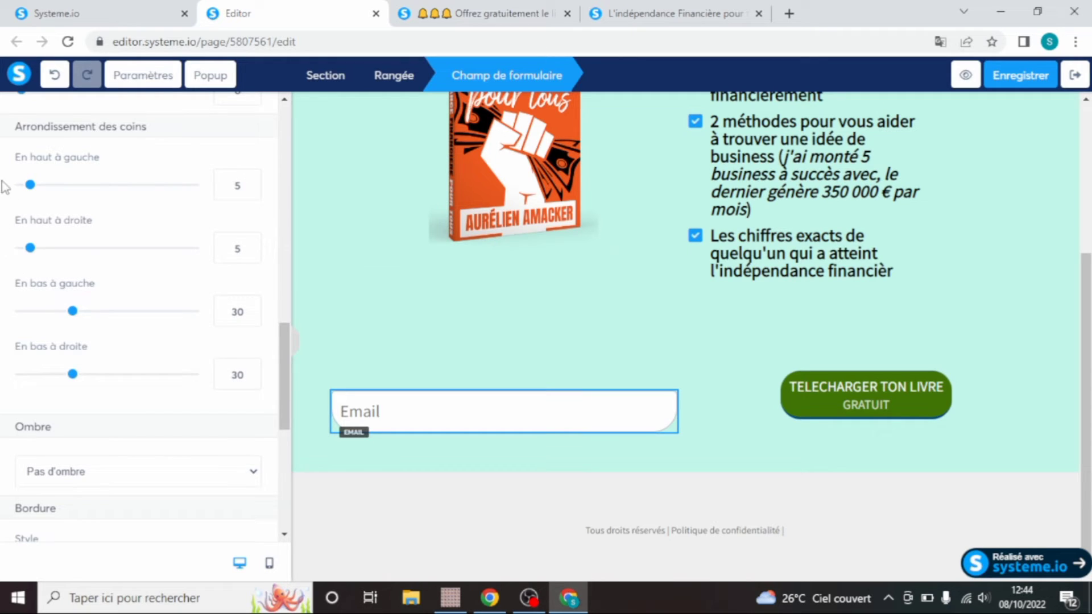
drag(31, 250, 77, 263)
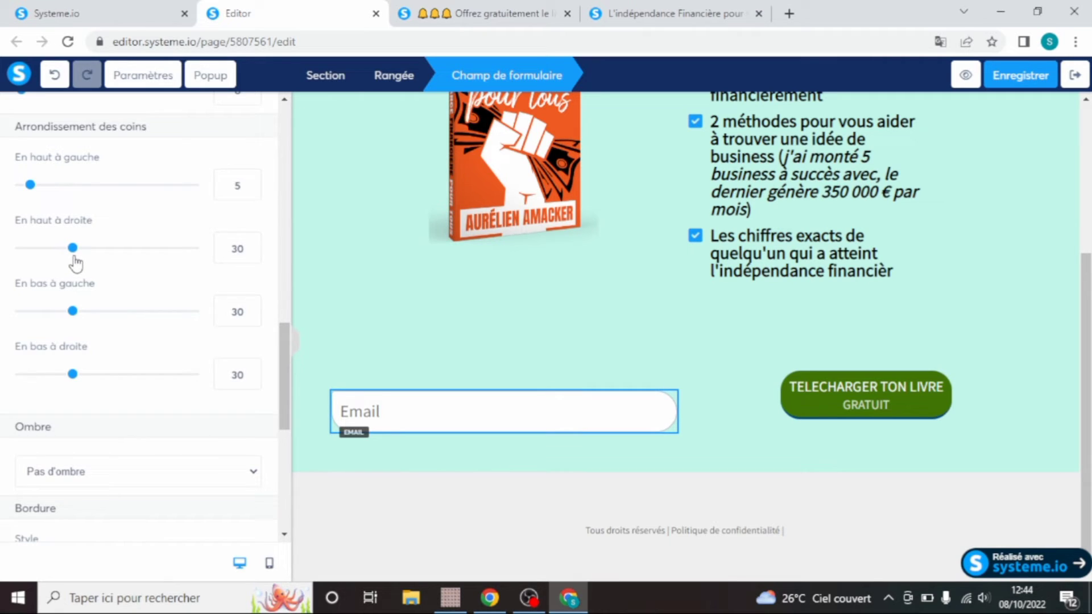
drag(30, 185, 75, 197)
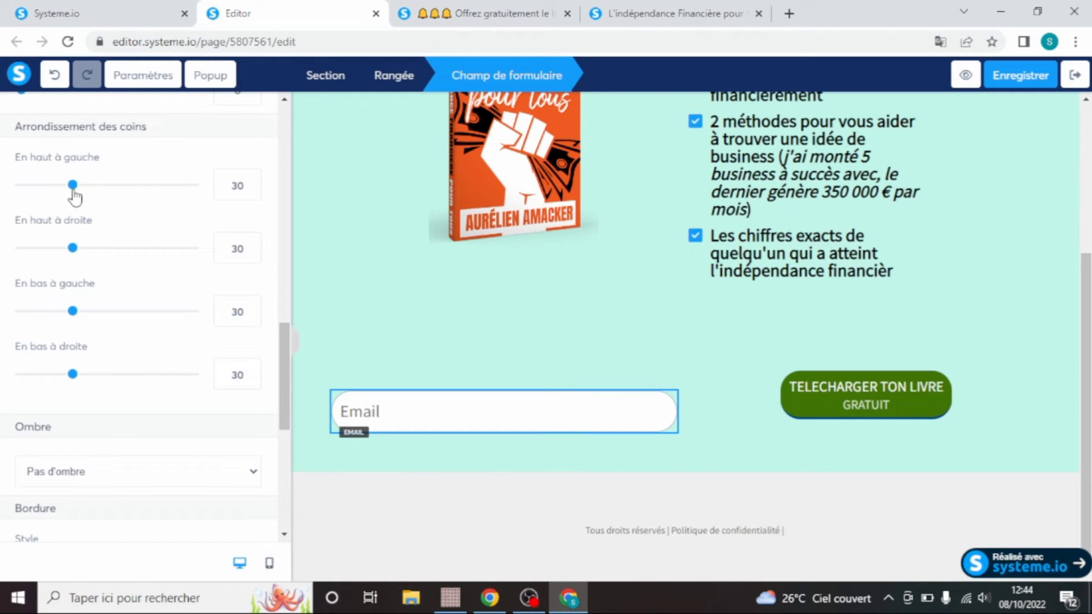
Reduce the top margin of the Email form field so it lines up with the download button
click(380, 299)
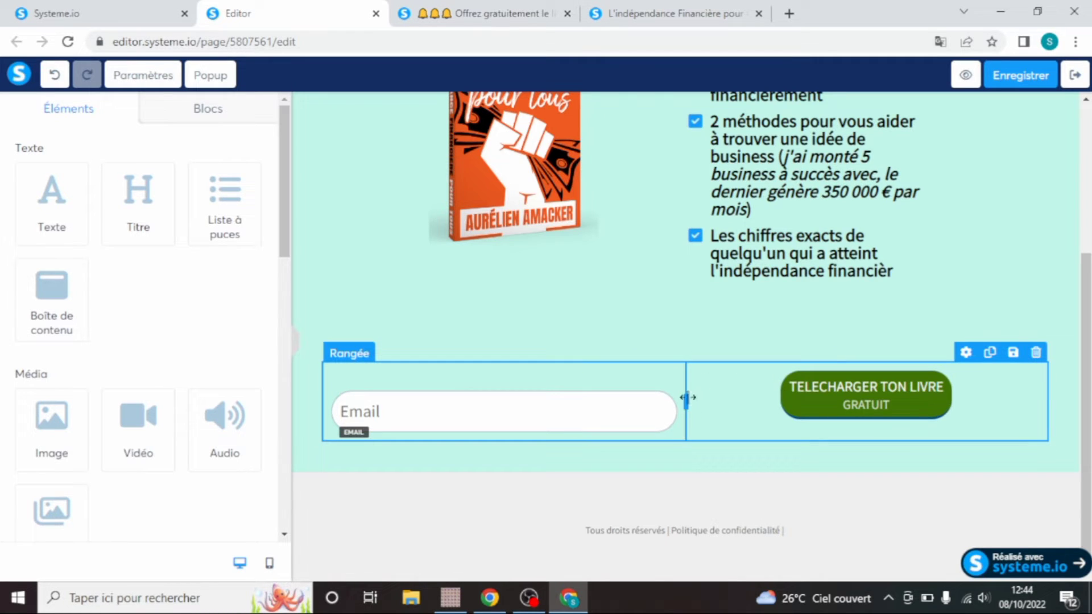
click(629, 404)
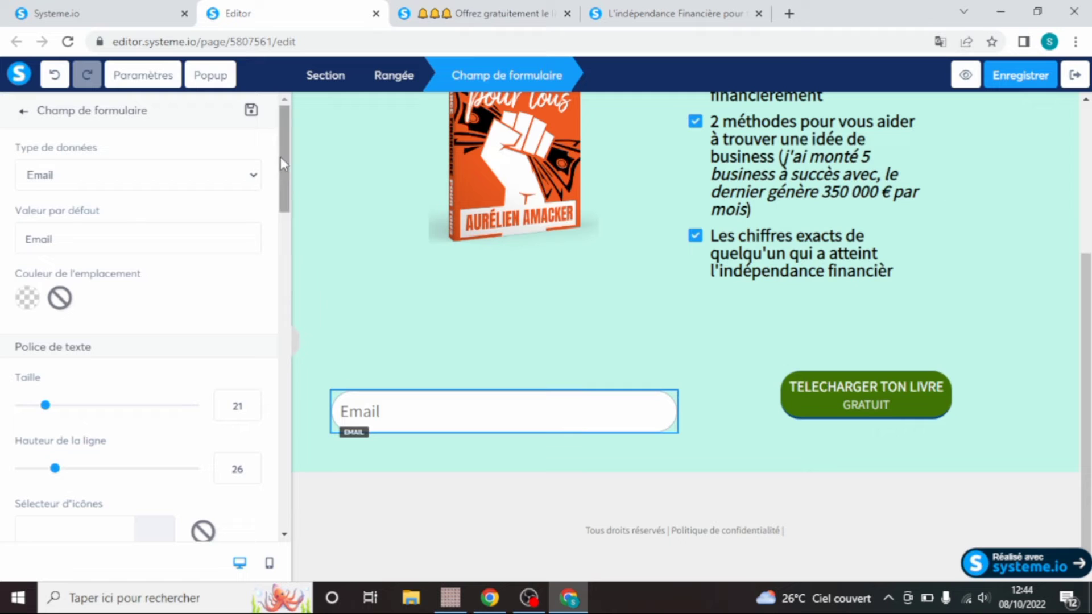
drag(281, 158, 323, 357)
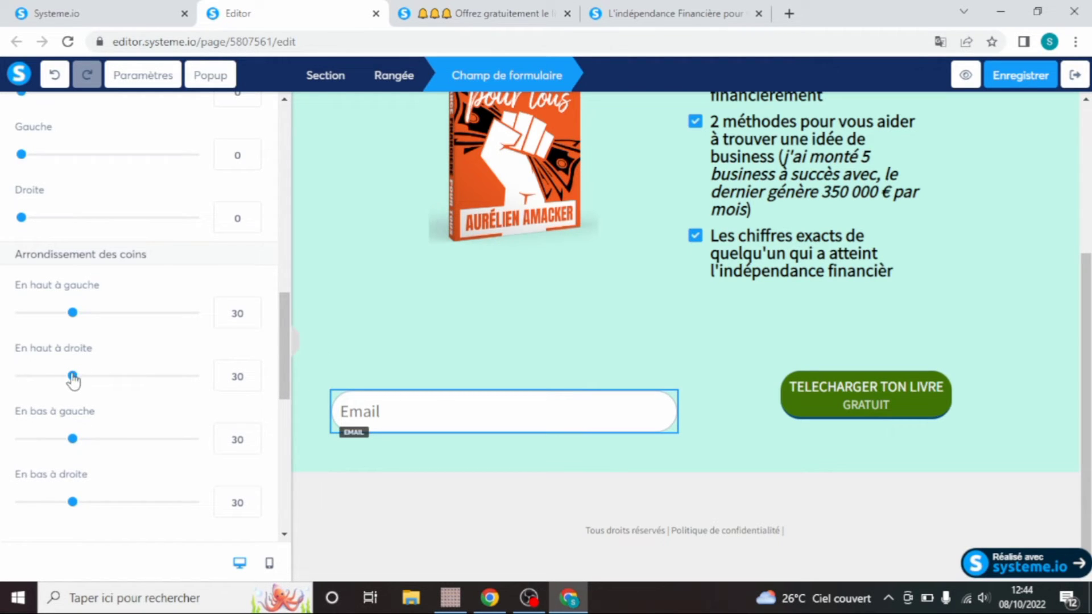
mouse_move(71, 379)
mouse_down()
mouse_move(165, 390)
mouse_move(75, 375)
mouse_up()
scroll(281, 281, up, 4)
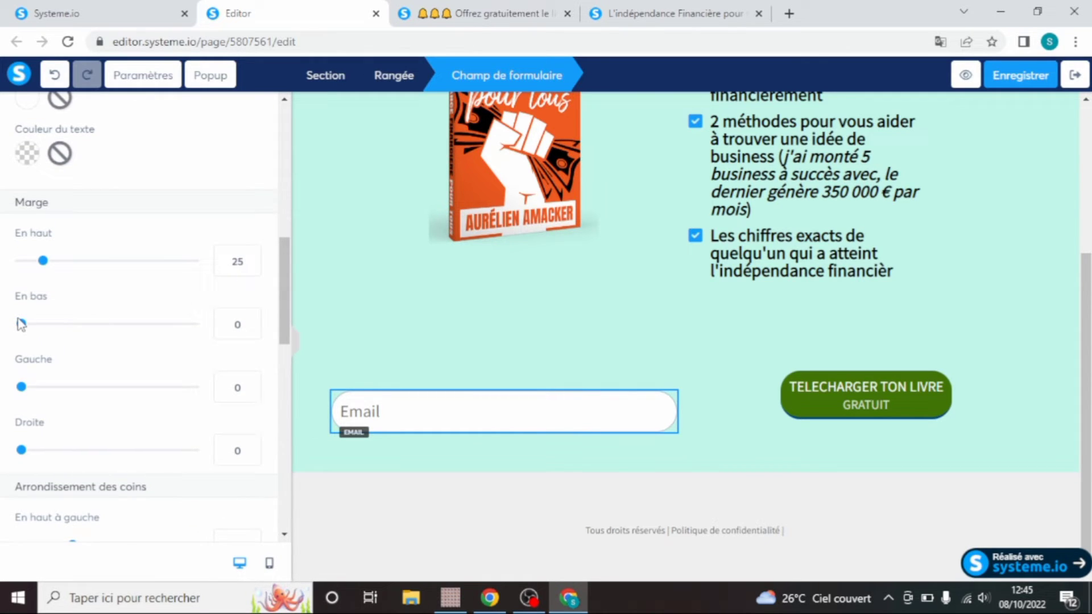
drag(52, 267, 13, 267)
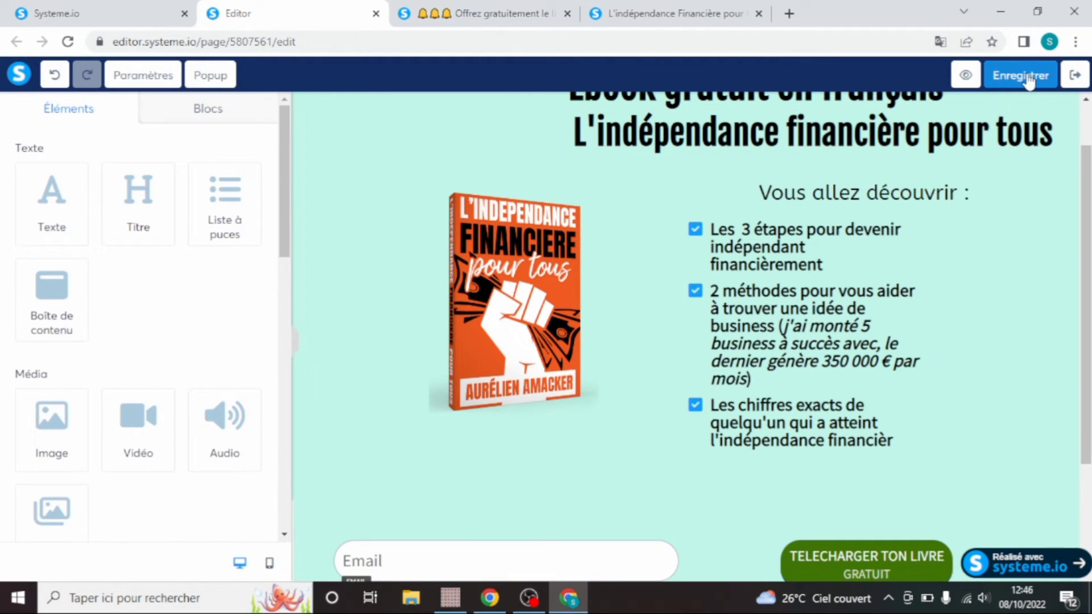
Save the capture page and look over its layout
click(1021, 75)
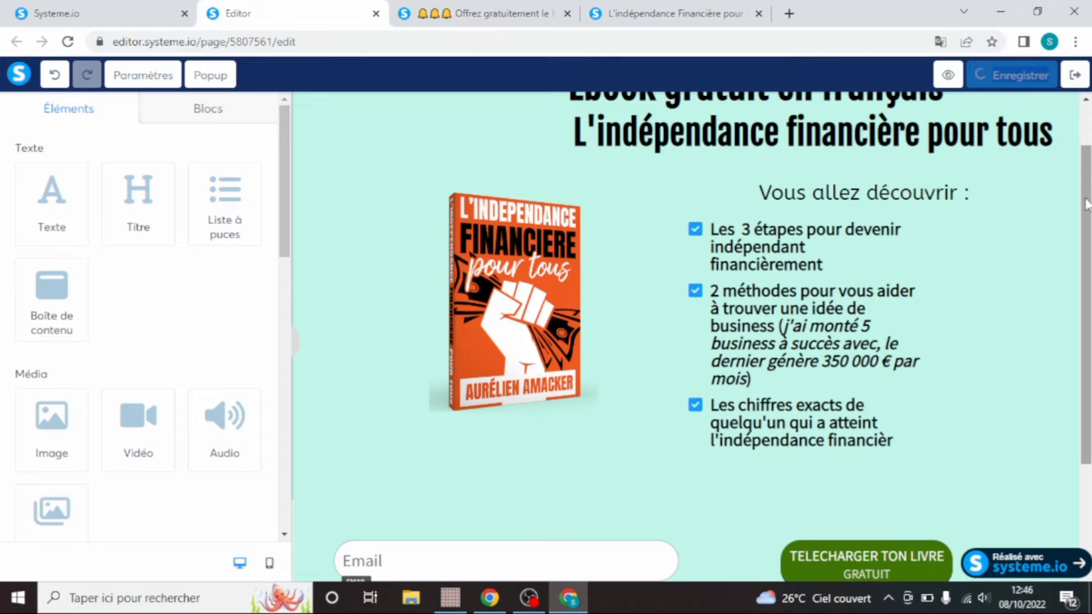
scroll(1086, 204, down, 3)
scroll(1081, 116, up, 3)
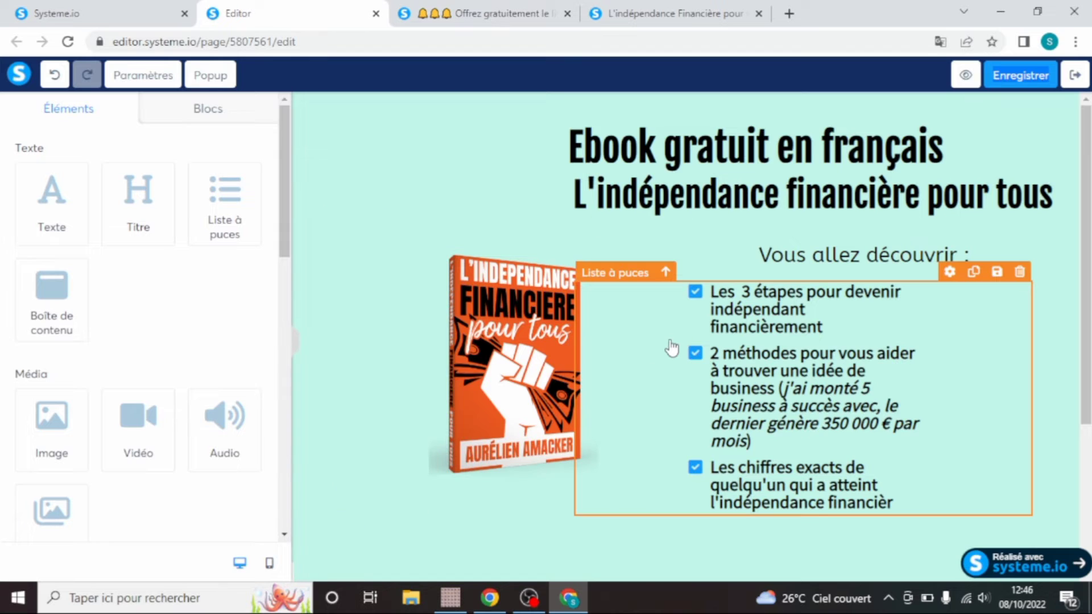
Preview the capture page in a separate tab, dismiss the banner above it and look through the page
right_click(968, 78)
click(686, 181)
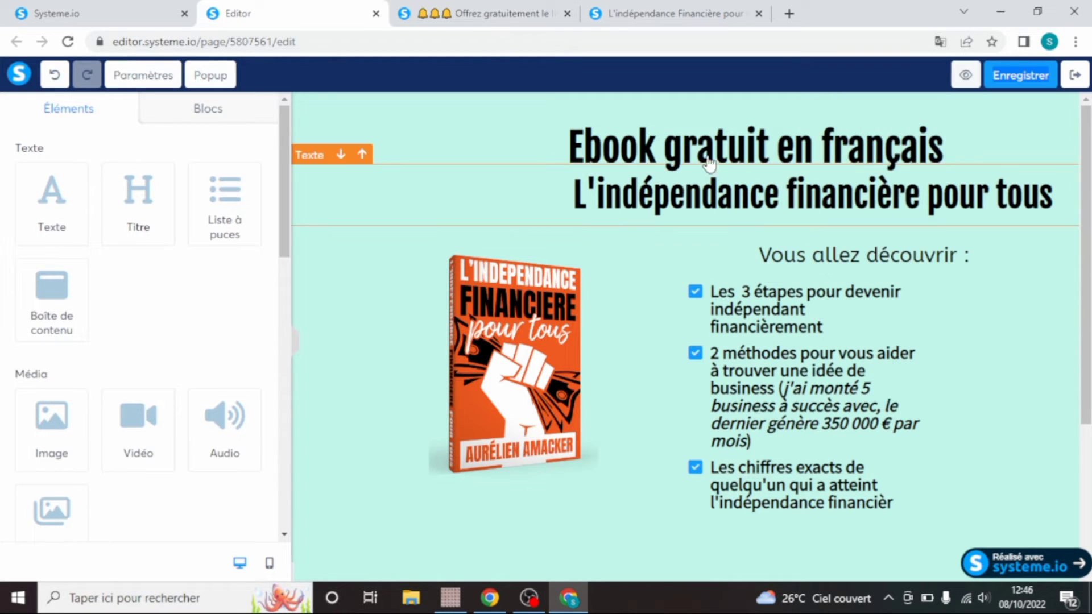
click(687, 188)
click(848, 126)
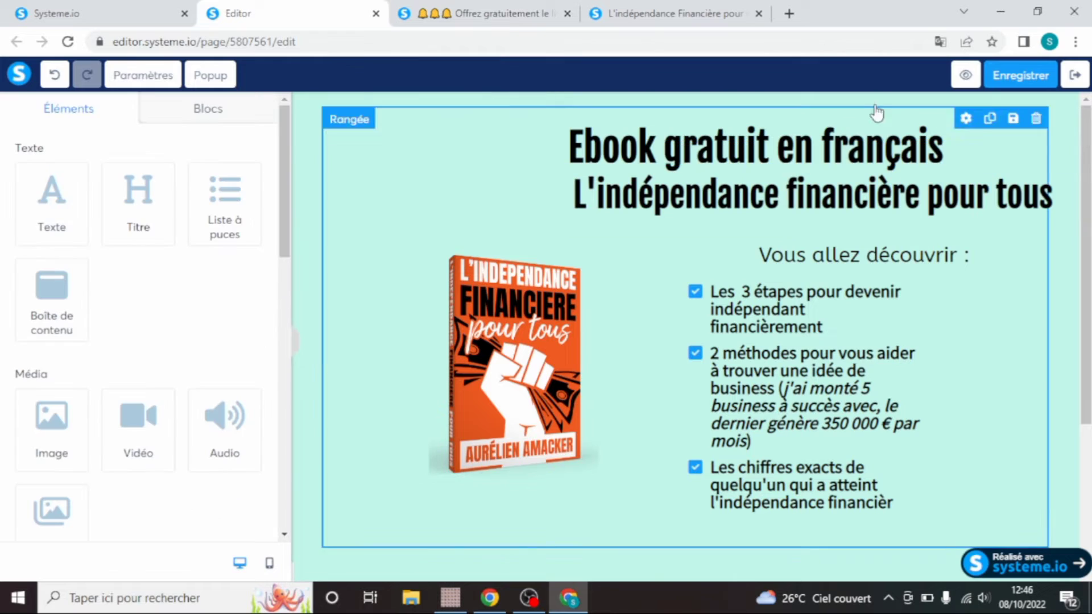
click(966, 76)
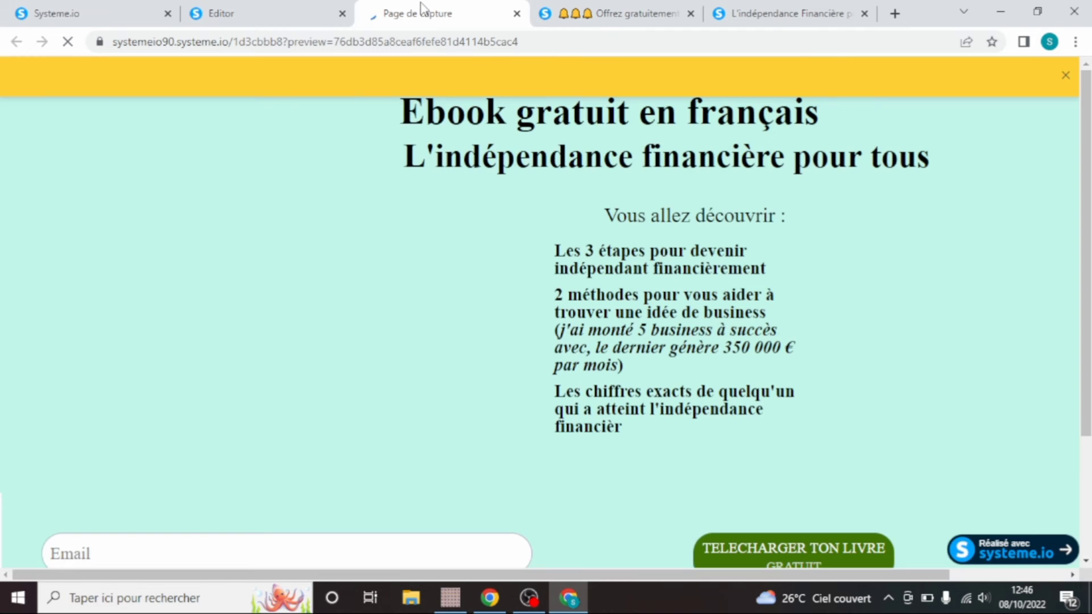
click(1067, 79)
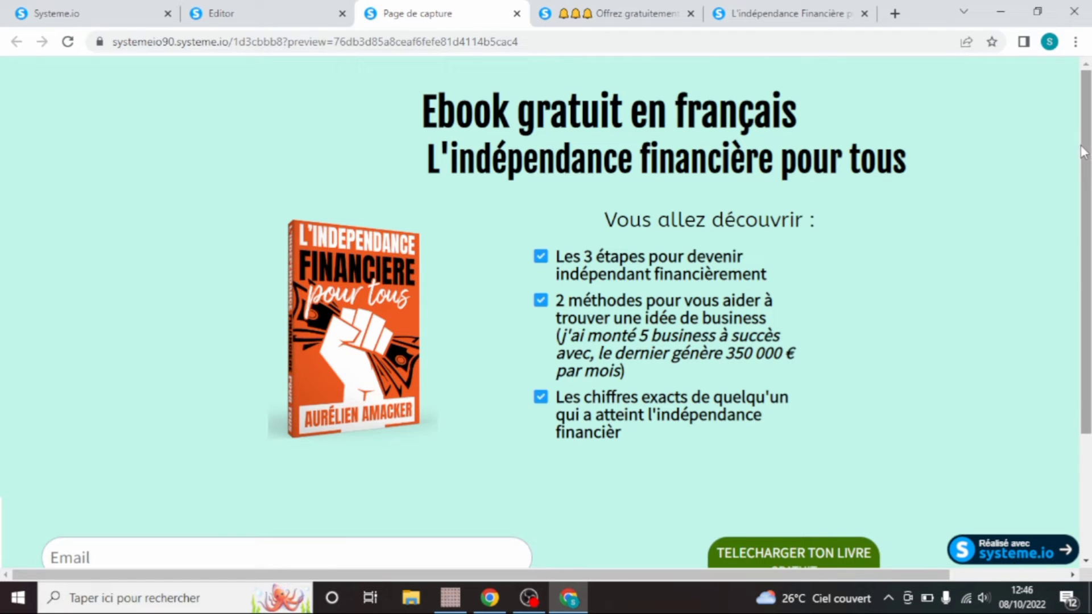
drag(1082, 150, 1077, 189)
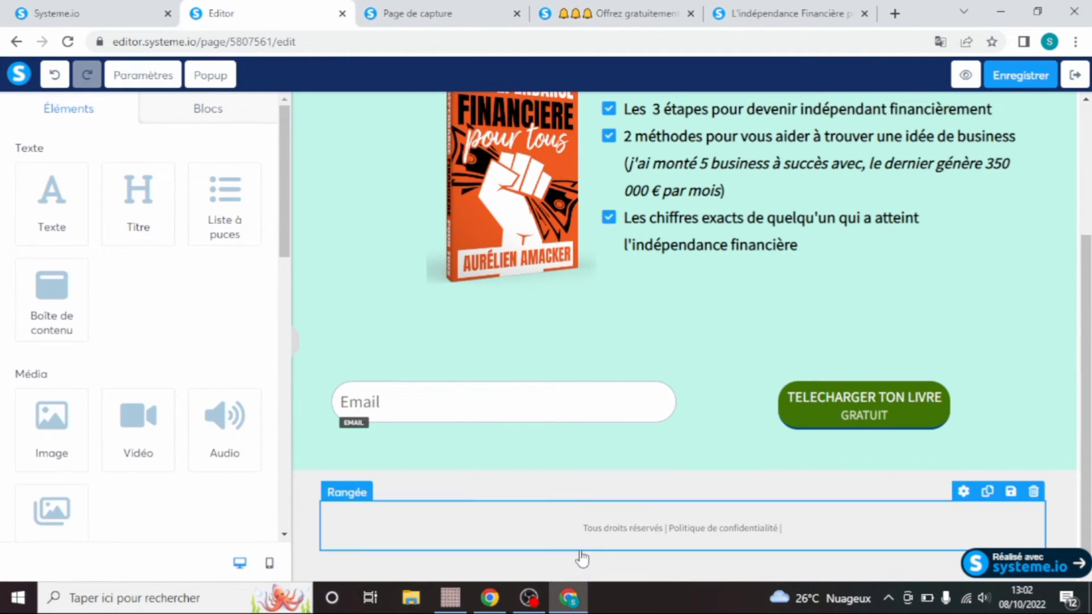
Switch to the mobile layout and set the text size of "L'indépendance financière pour tous" to 45
mouse_move(1085, 350)
mouse_down()
mouse_move(1085, 223)
mouse_move(1085, 350)
mouse_up()
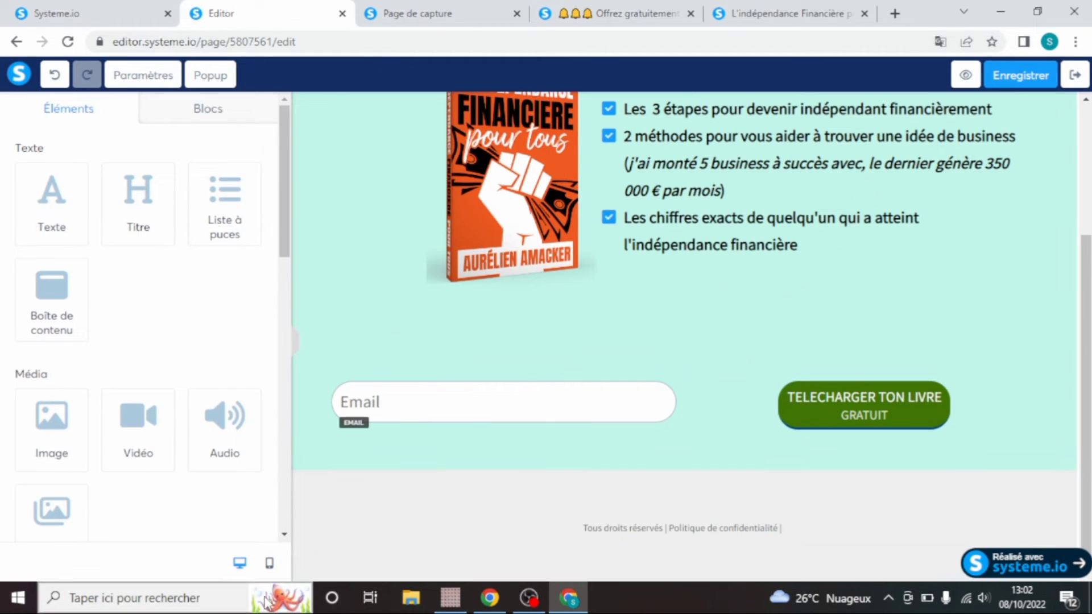
click(271, 564)
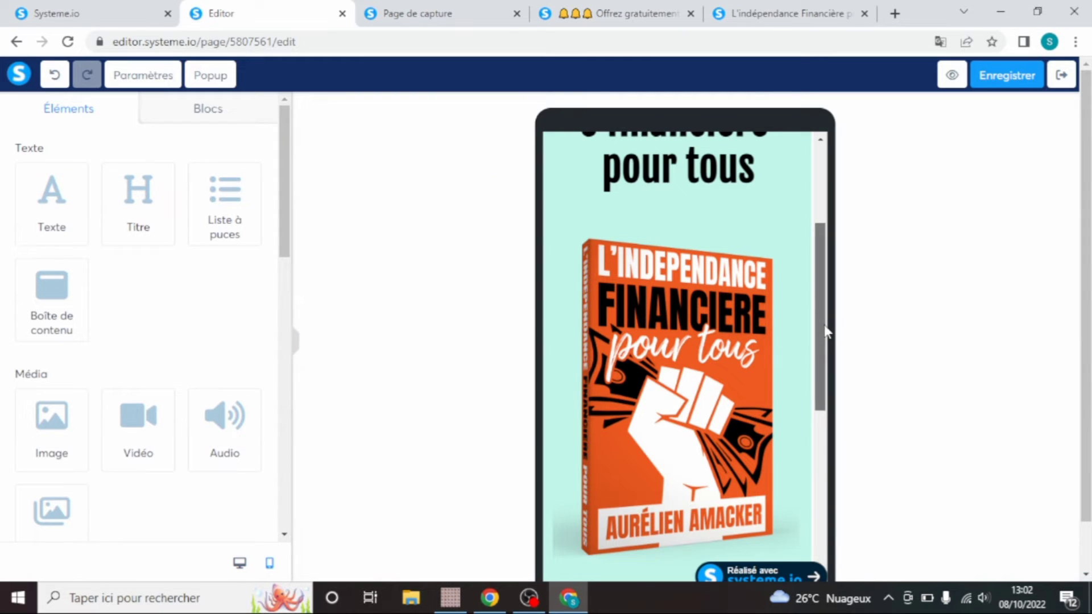
drag(826, 330, 823, 202)
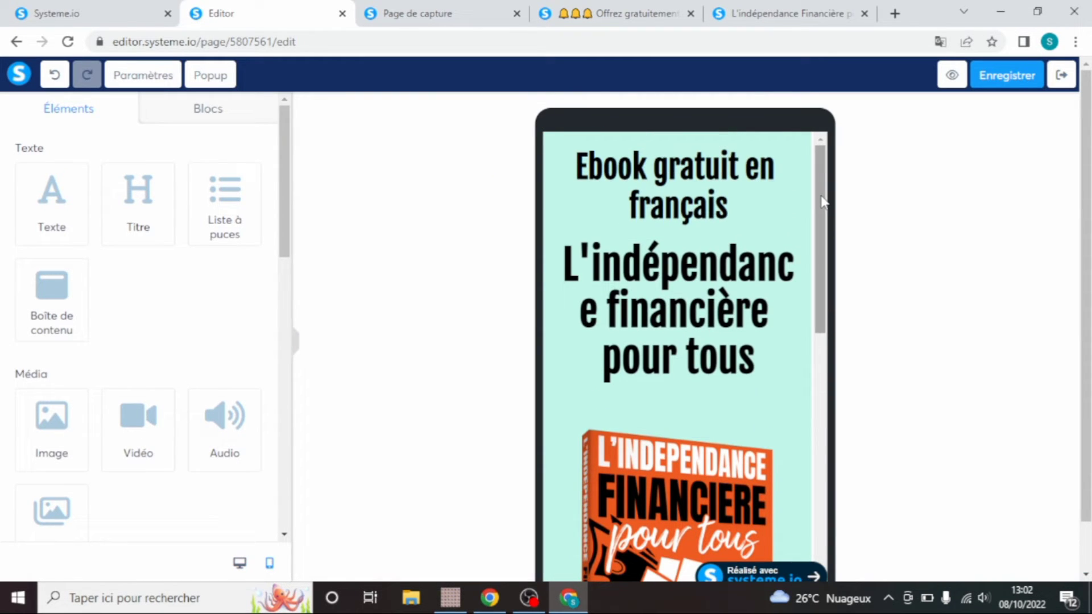
click(665, 298)
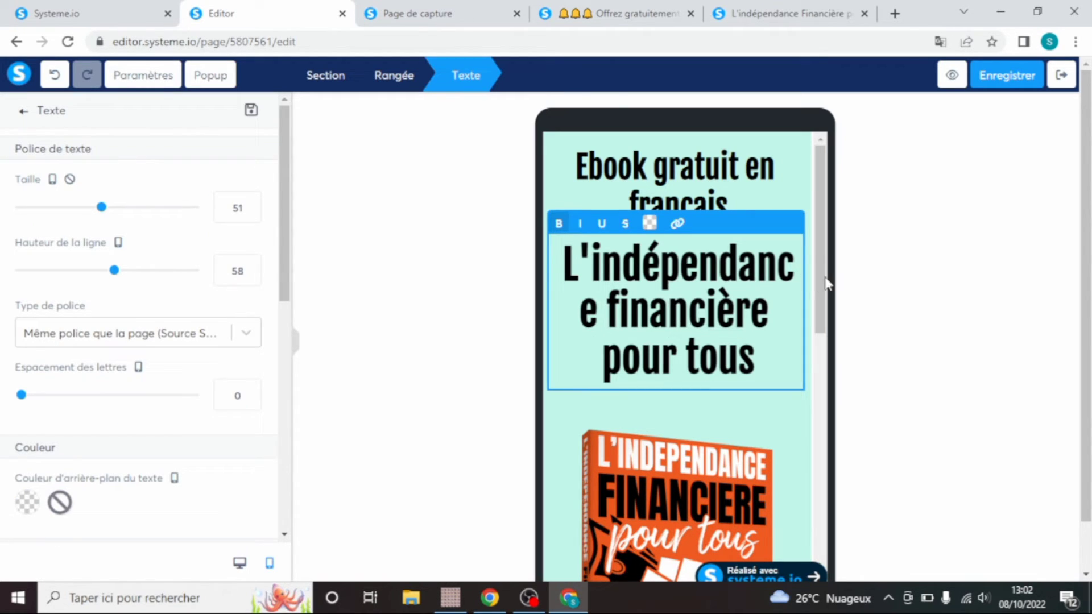
click(937, 284)
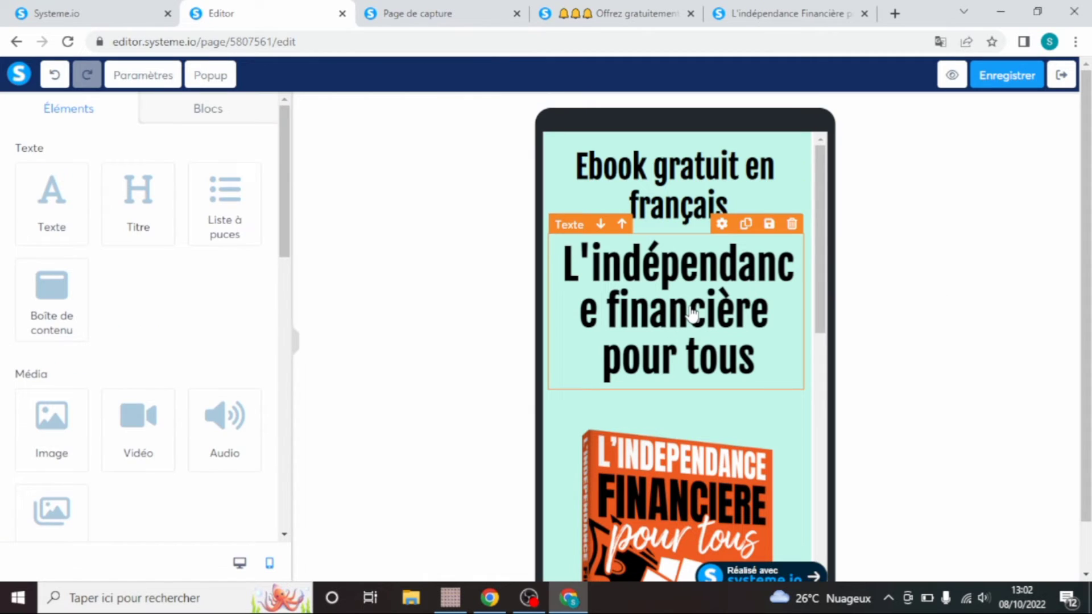
click(691, 310)
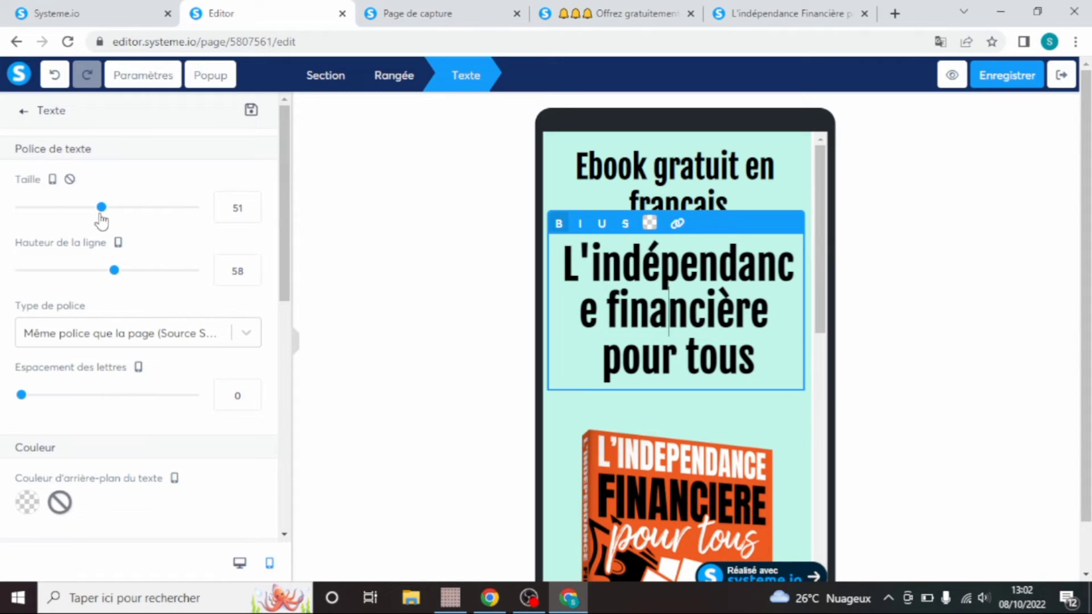
drag(100, 215, 92, 209)
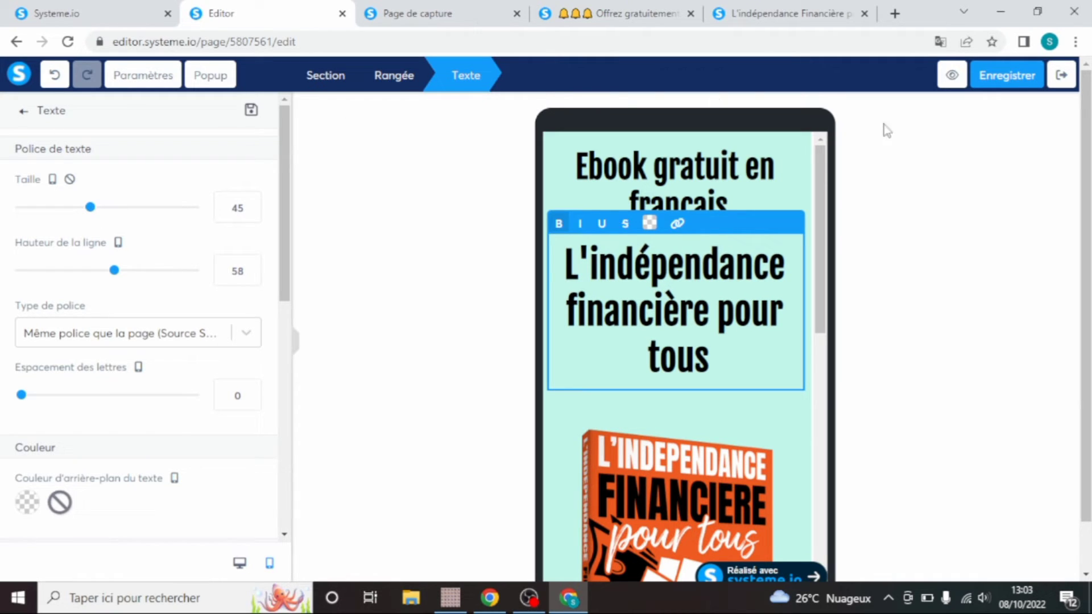
click(991, 88)
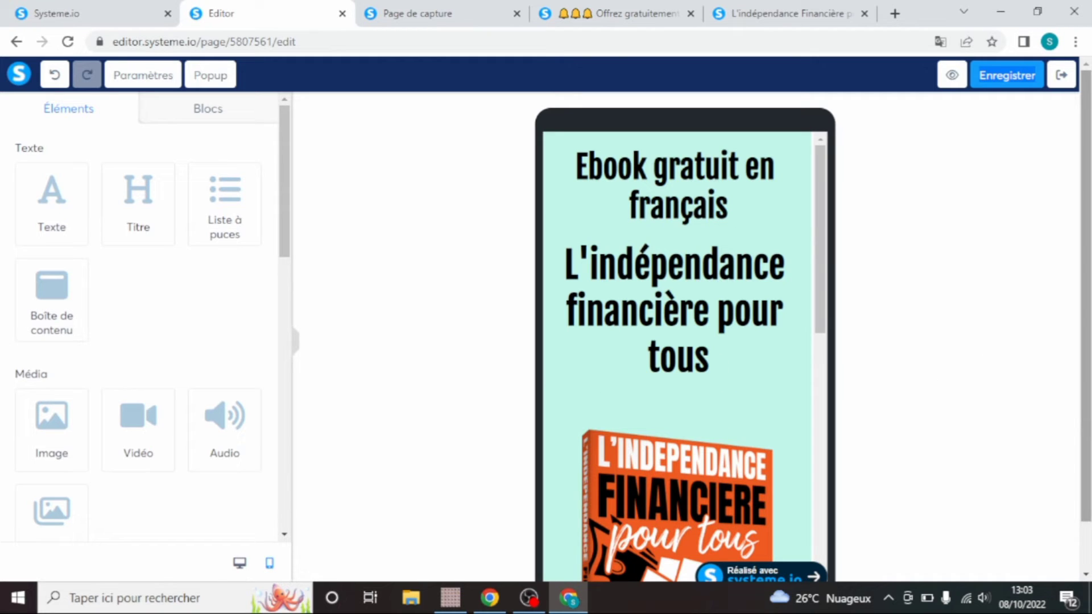
Reduce the book cover image's size to 166 in the mobile layout
drag(823, 246, 823, 329)
click(666, 384)
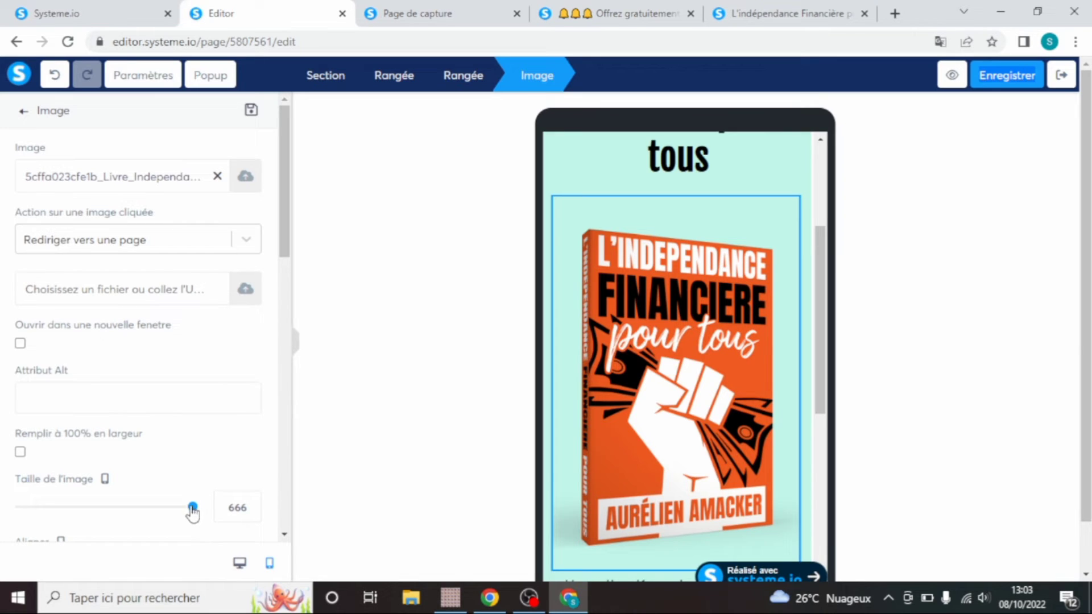
drag(192, 507, 115, 482)
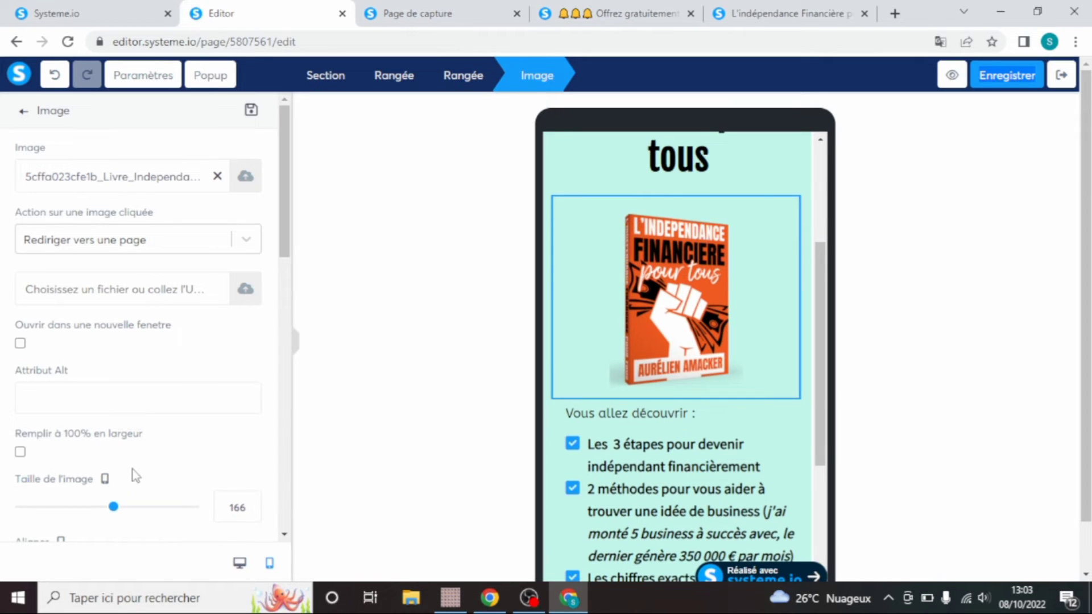
Set the cover image's mobile margins to -28 above and -3 on the right
drag(288, 216, 297, 332)
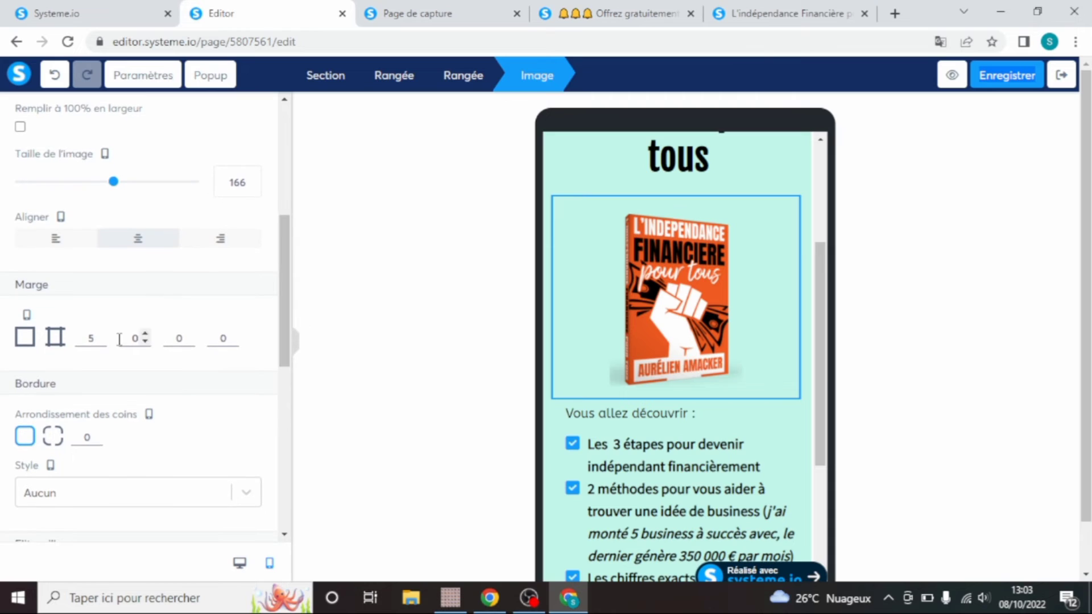
click(145, 342)
click(145, 342)
click(145, 341)
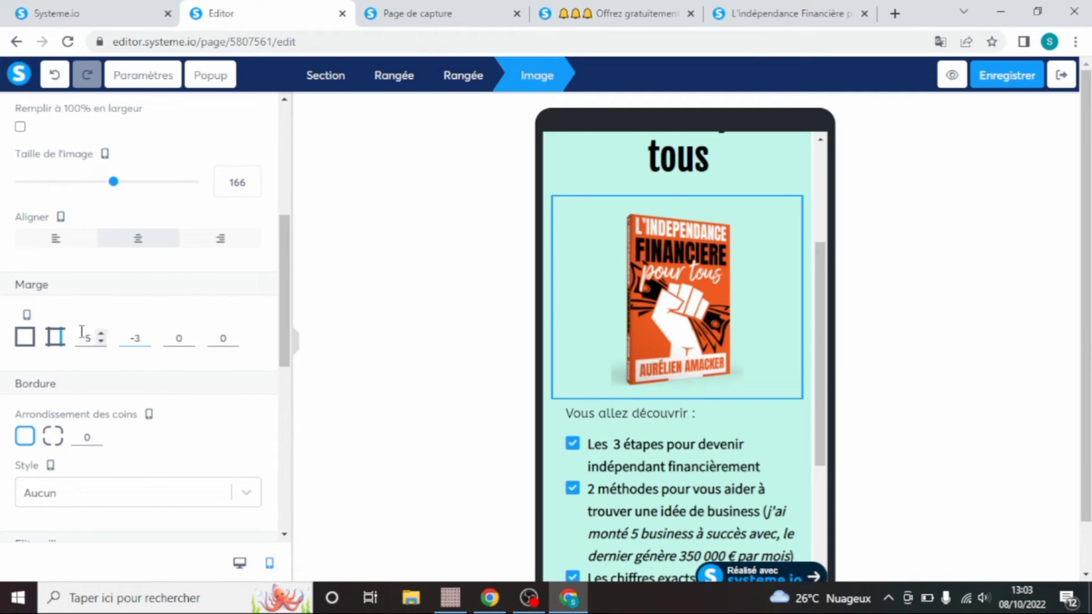
click(101, 342)
click(101, 342)
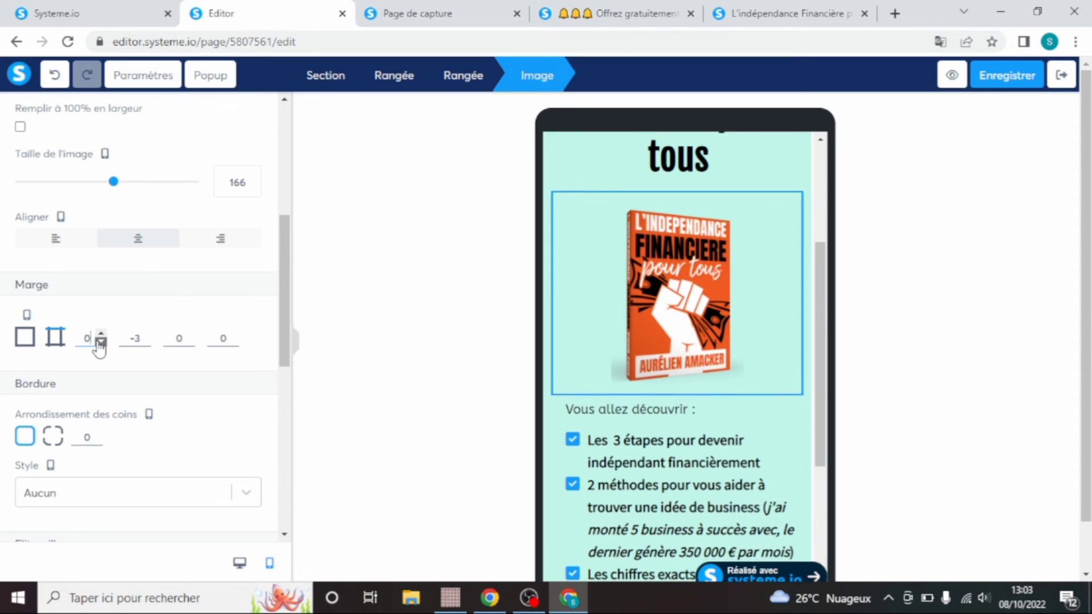
click(101, 342)
click(100, 342)
click(101, 341)
click(100, 342)
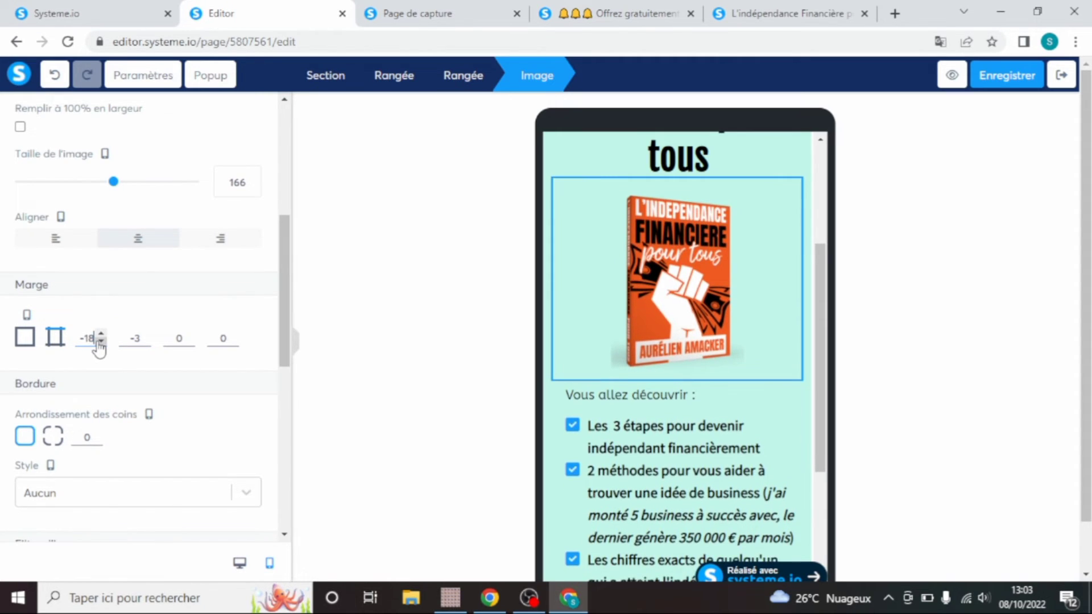
click(101, 341)
click(101, 342)
click(100, 342)
click(101, 342)
click(101, 342)
click(101, 341)
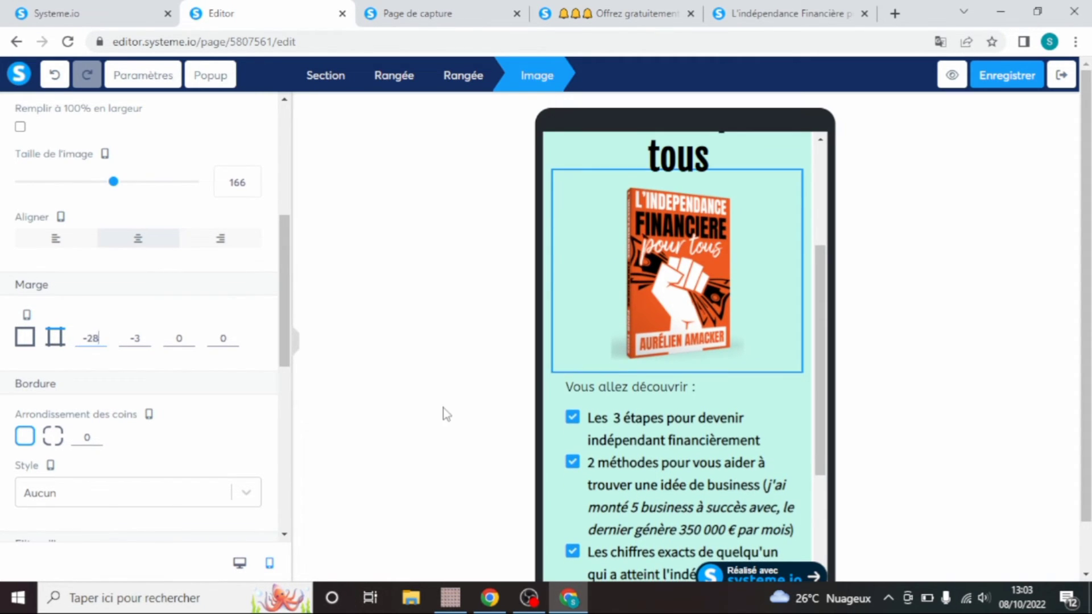
Check the bullet list, Email field and download button in the mobile layout, and return to the desktop layout
drag(816, 456, 819, 565)
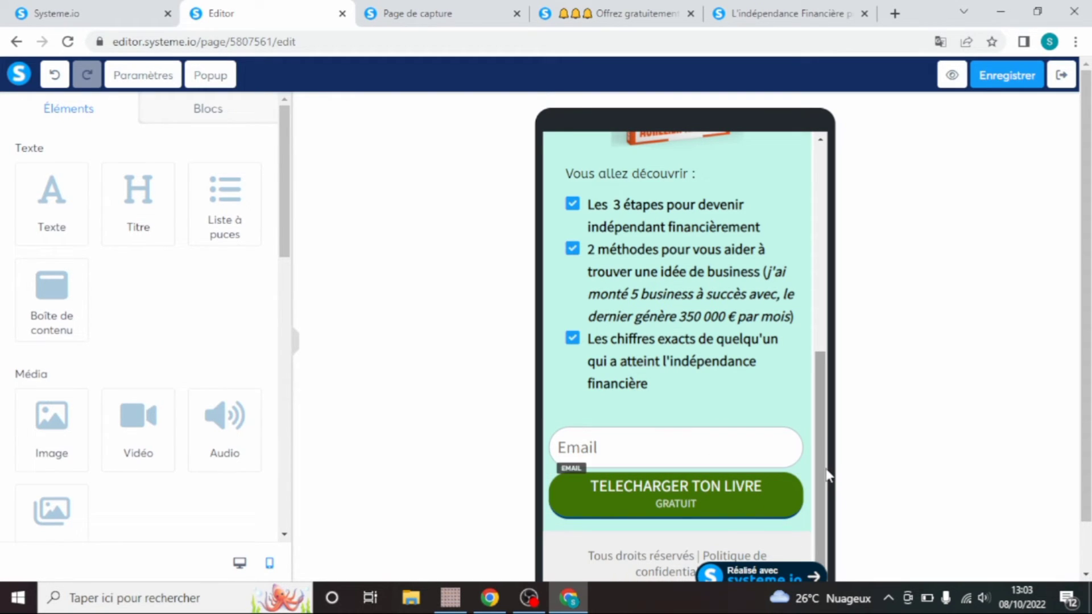
drag(825, 475, 812, 520)
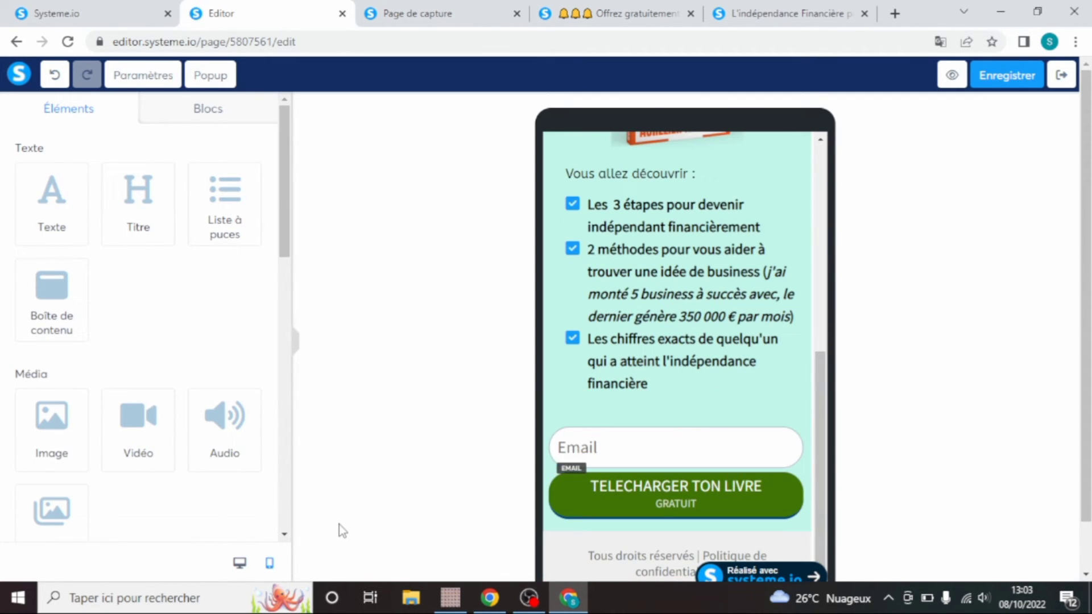
click(240, 564)
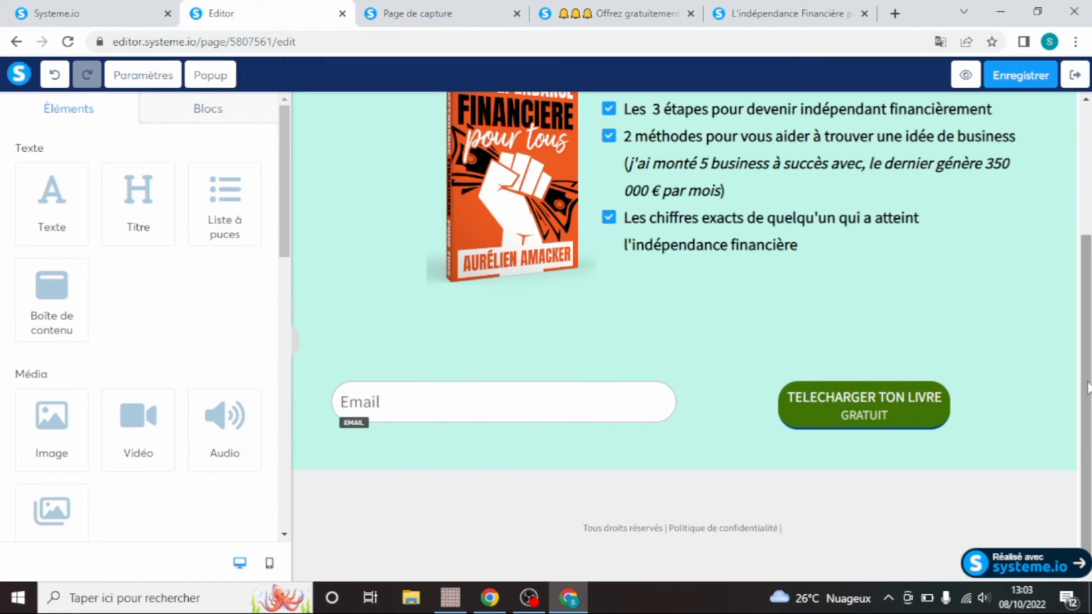
scroll(1087, 388, up, 3)
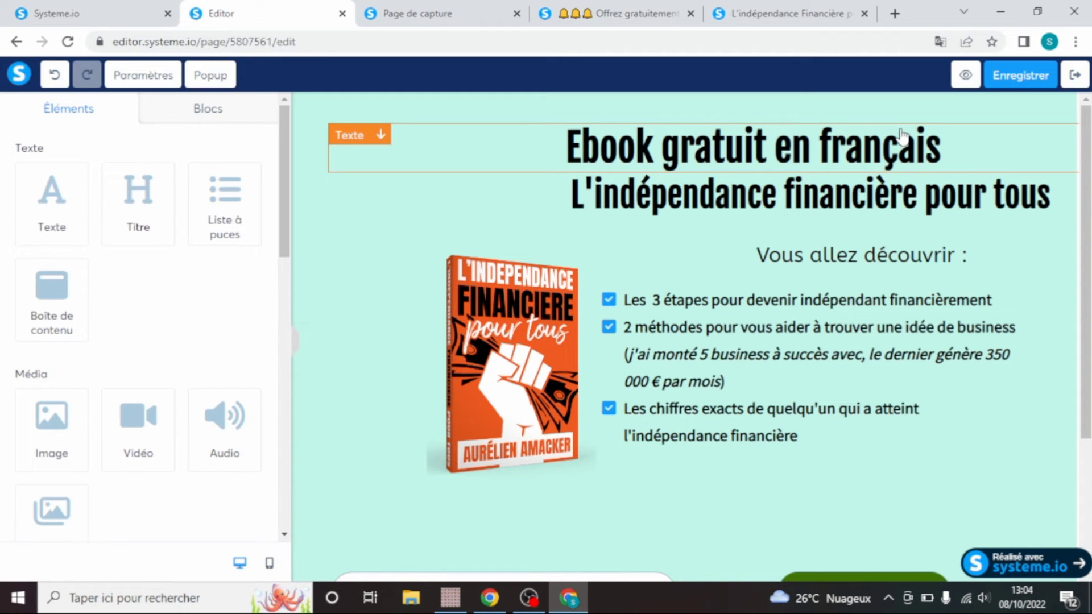
Colour the "Ebook gratuit en français" heading with the default light green
click(902, 137)
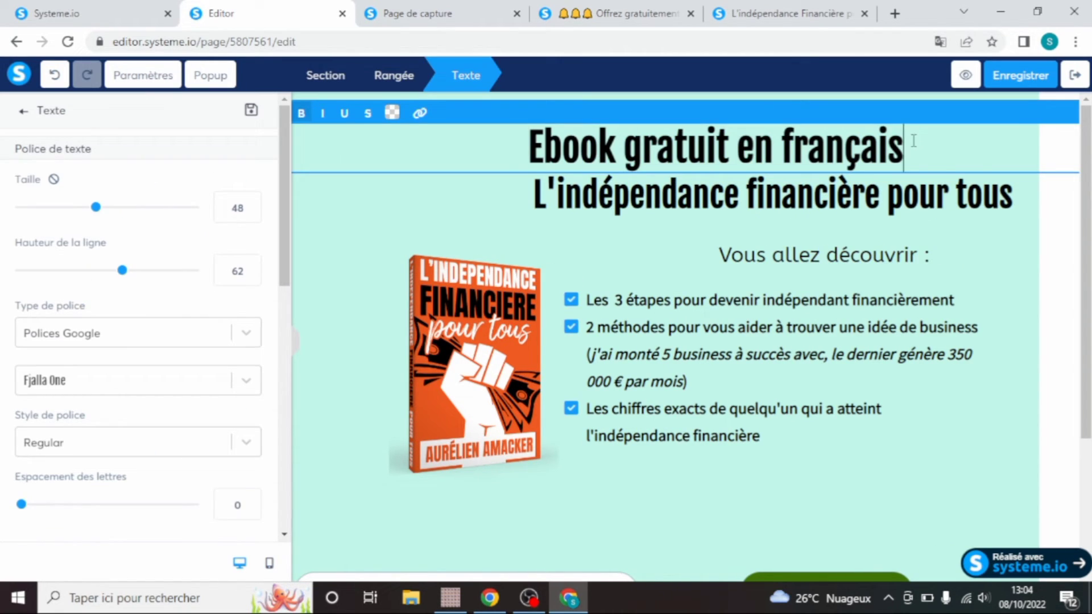
drag(914, 141, 495, 125)
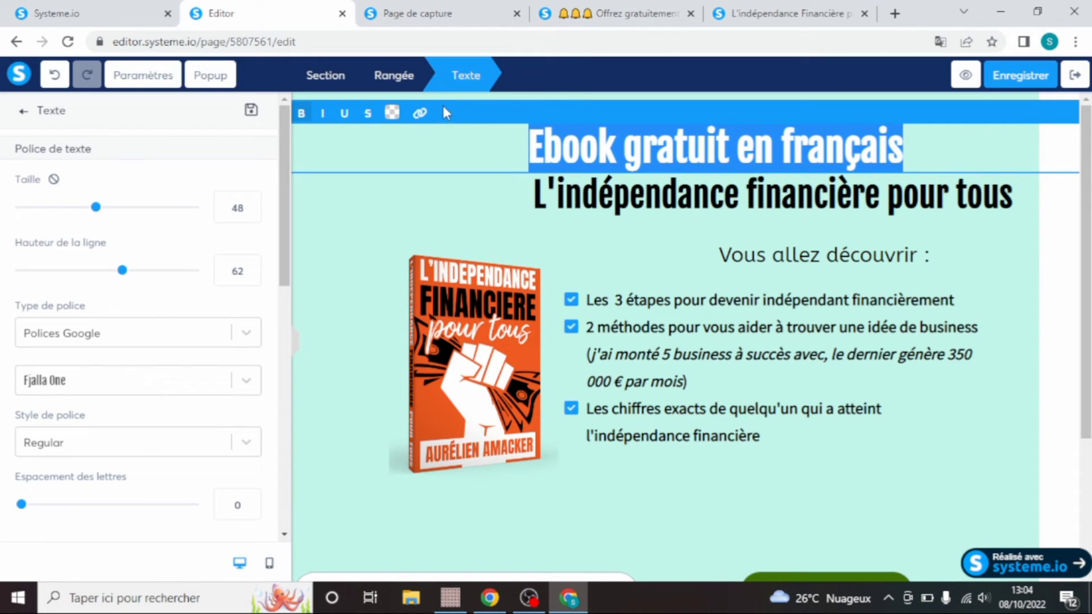
click(392, 114)
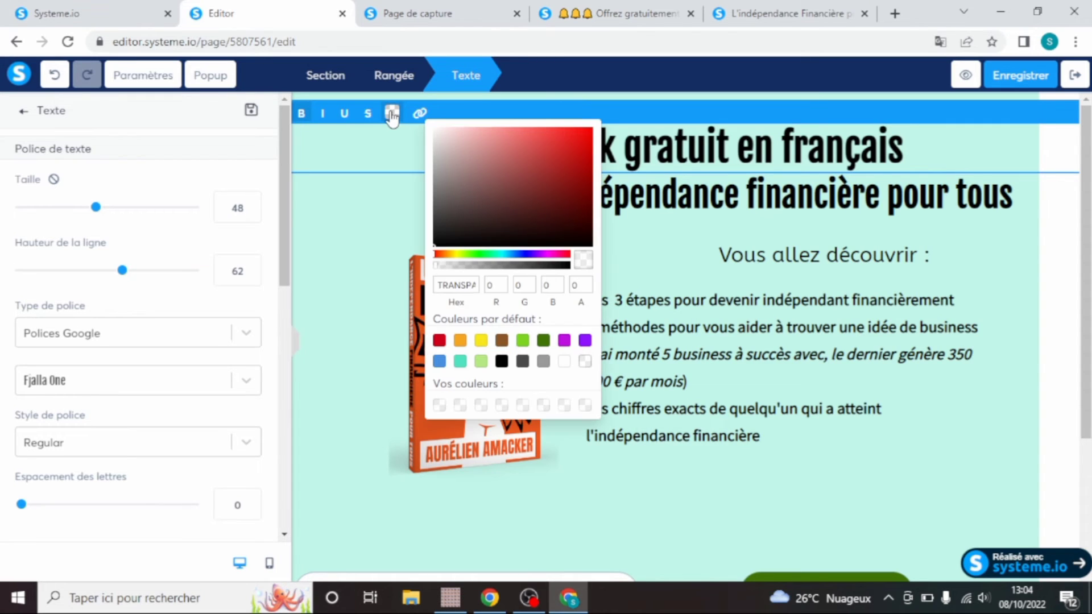
click(522, 340)
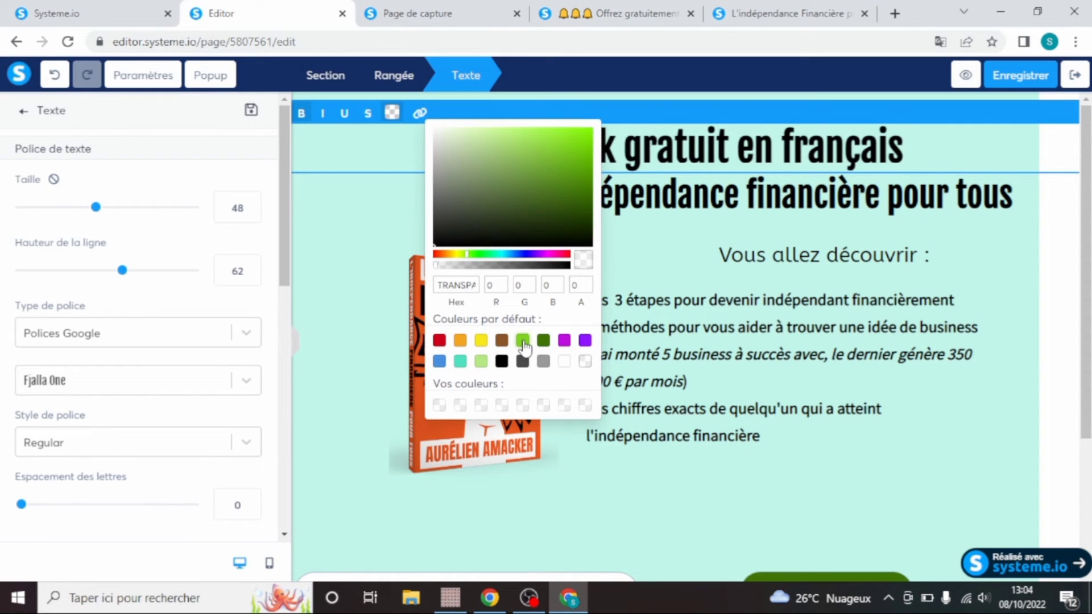
click(738, 378)
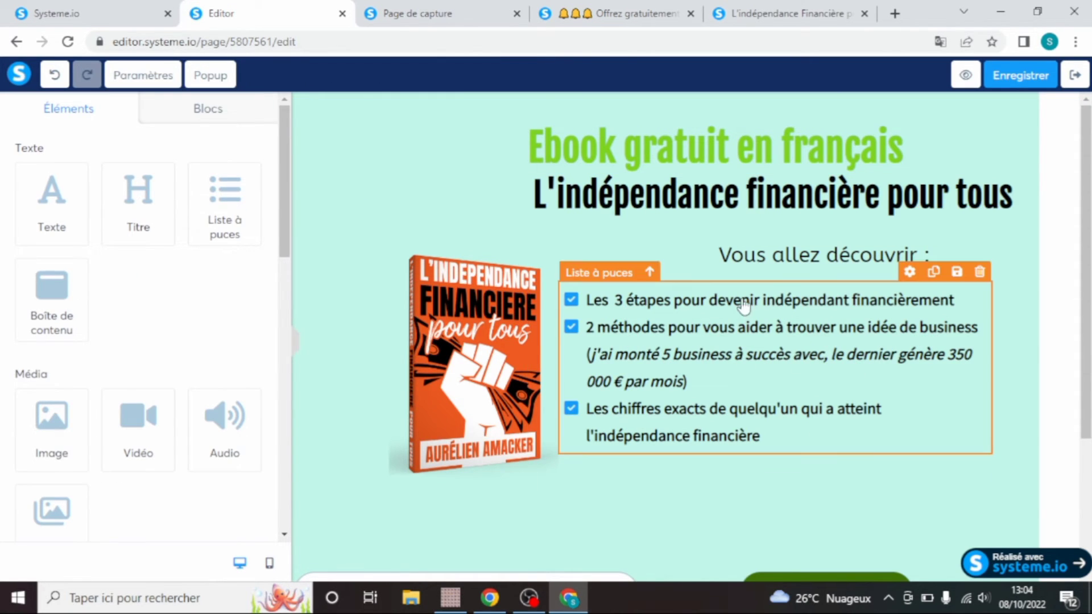
Colour the "Vous allez découvrir :" text with the default red, D0021B
click(859, 260)
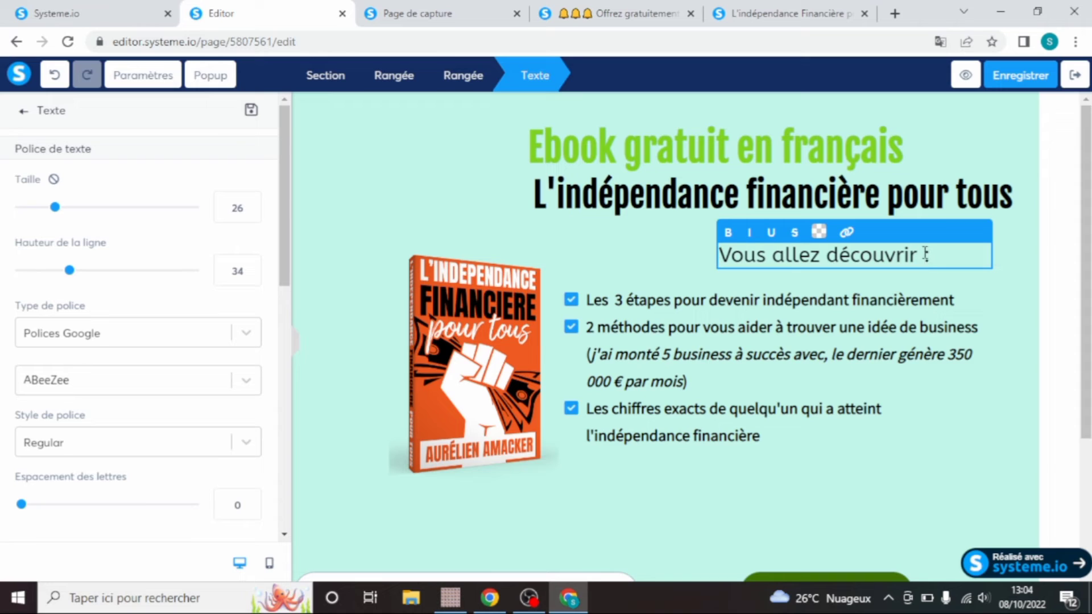
drag(938, 255, 733, 244)
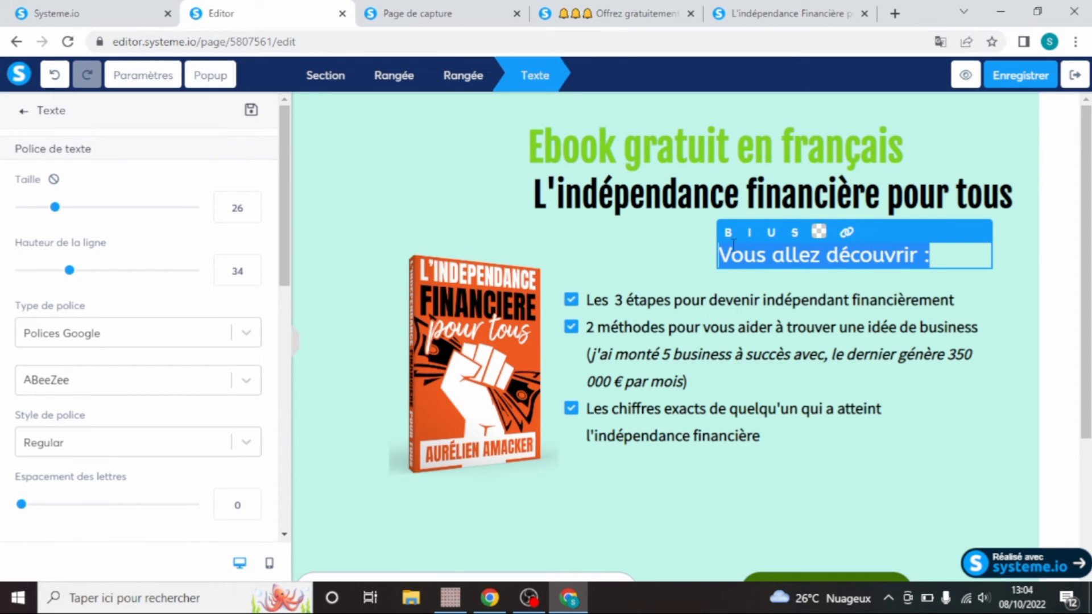
click(818, 232)
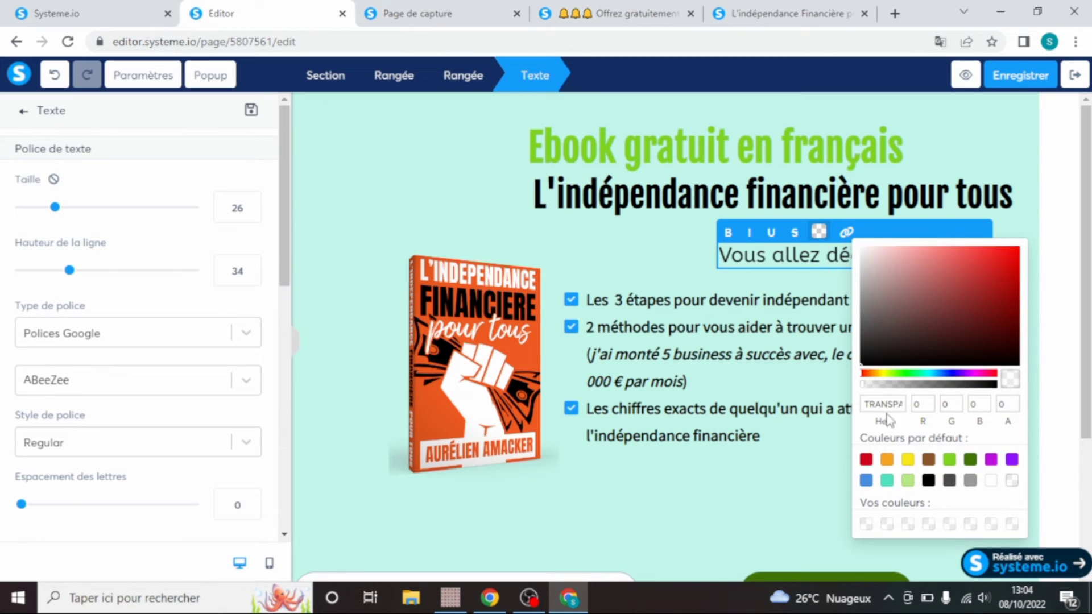
click(866, 461)
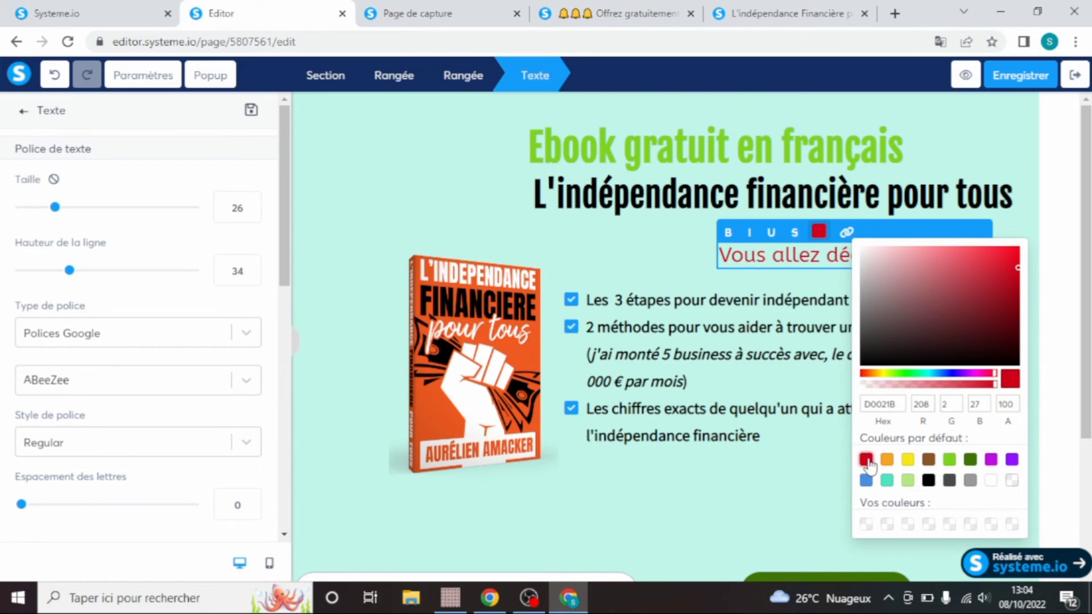
click(658, 332)
click(828, 367)
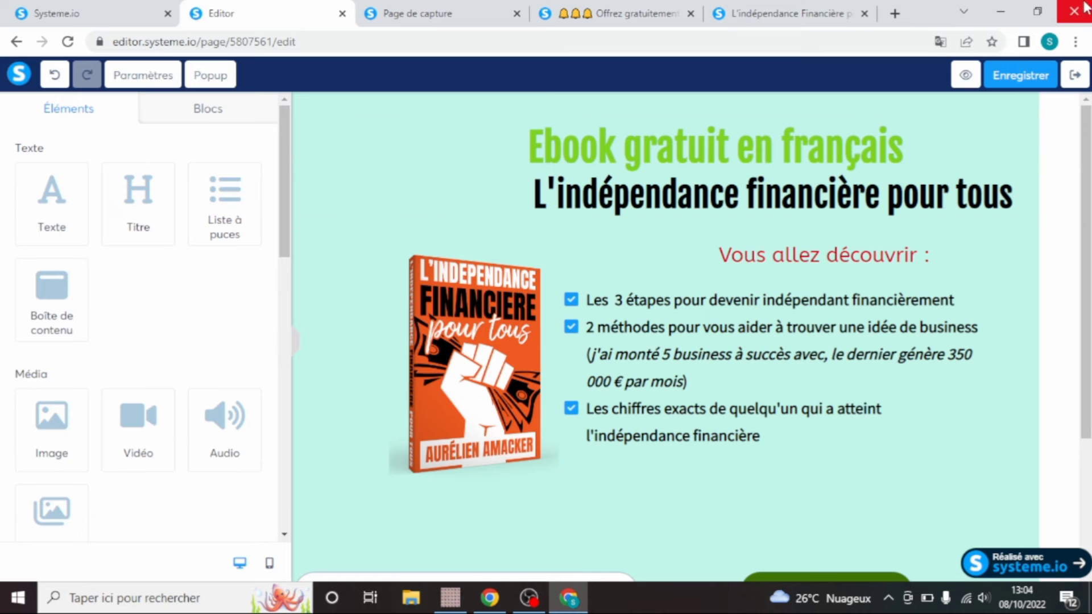
Save the capture page with its recoloured headings
click(1022, 80)
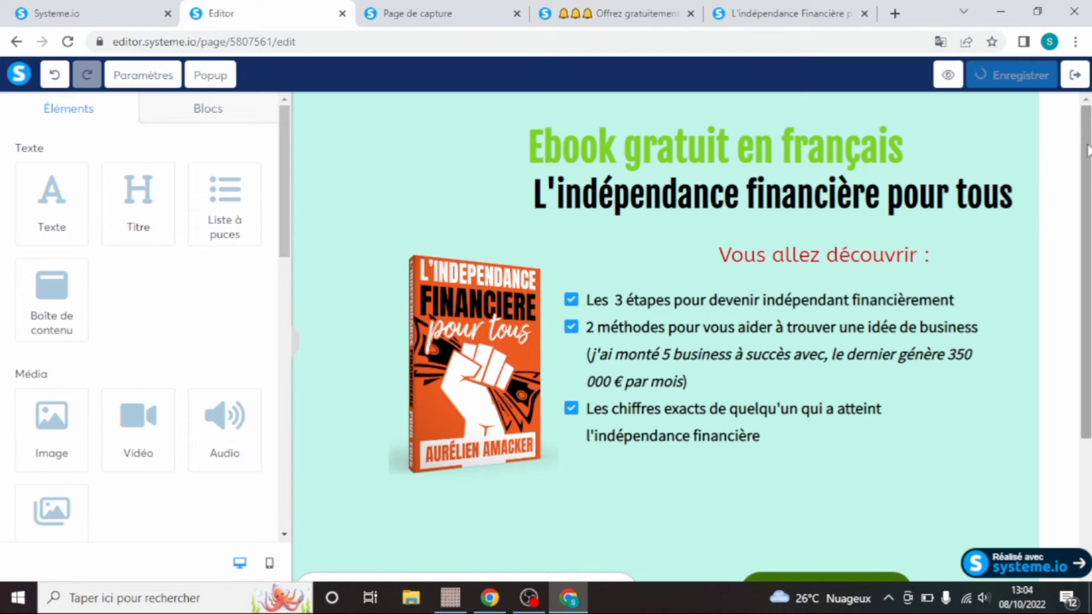
scroll(1088, 151, down, 3)
drag(1087, 284, 1086, 107)
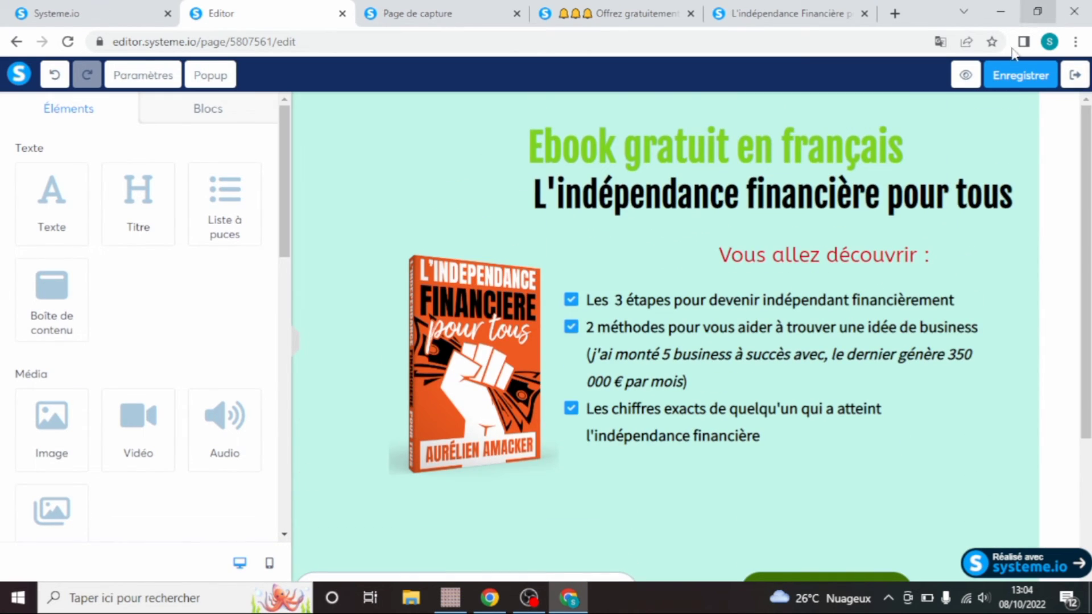
click(1010, 74)
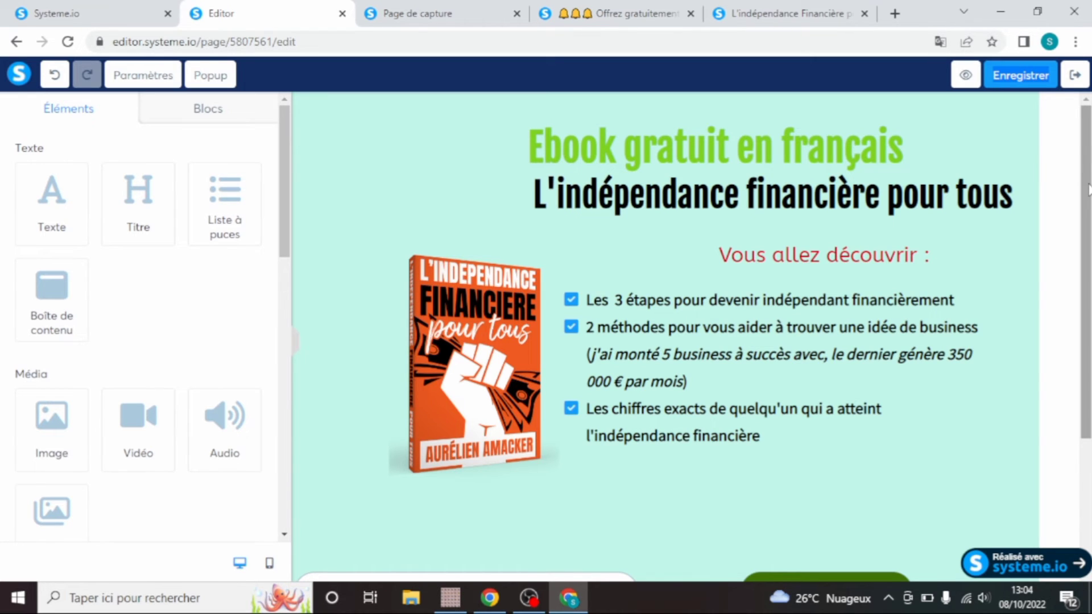
drag(1089, 190, 1088, 145)
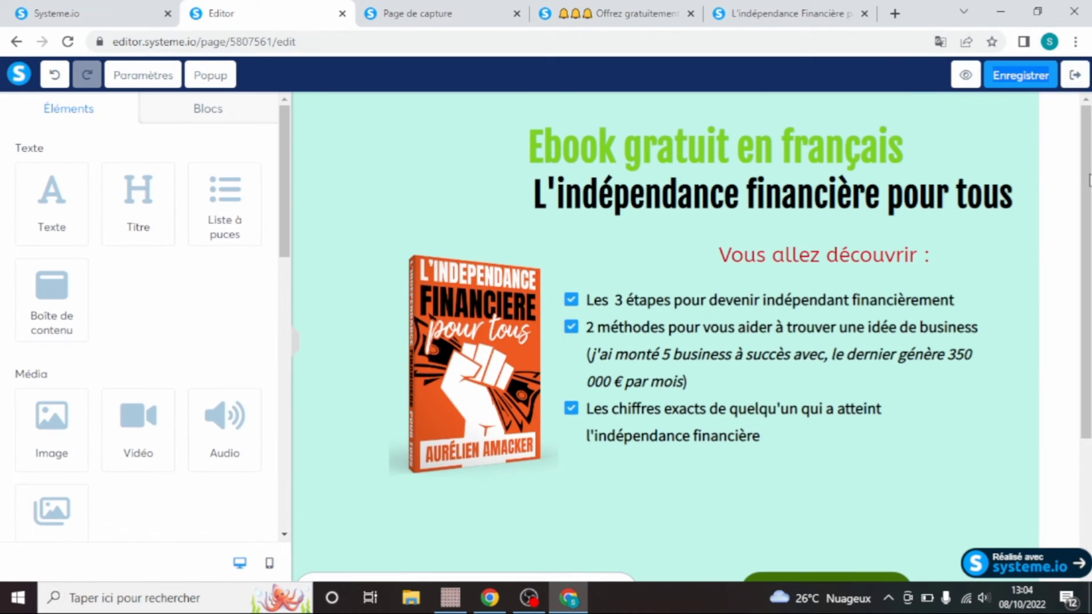
Preview the capture page, dismiss the yellow banner and check the page down to the Email field and download button
click(965, 76)
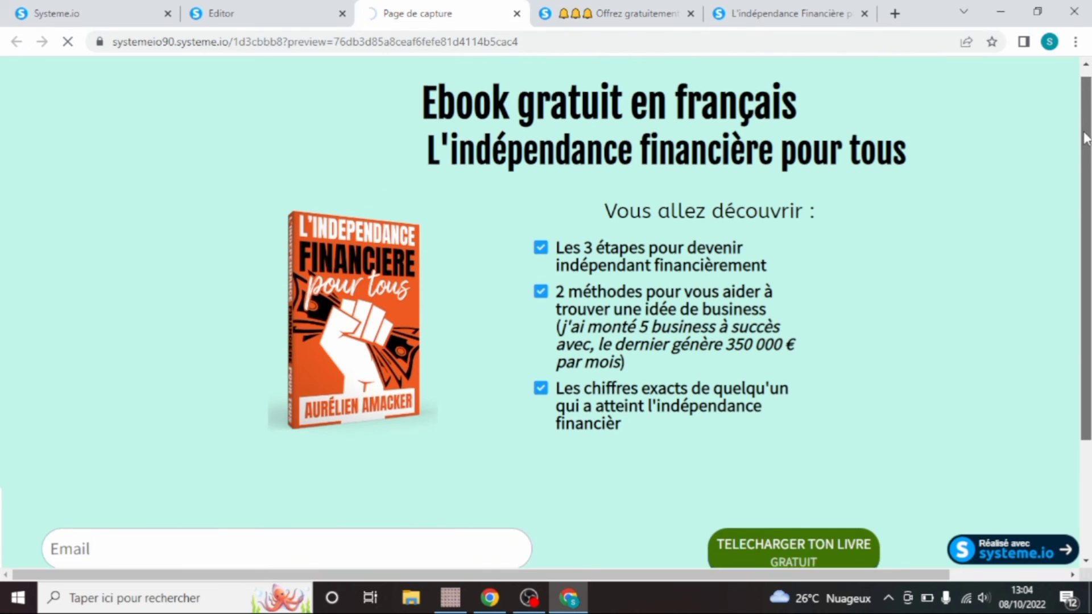
drag(1088, 173, 1089, 333)
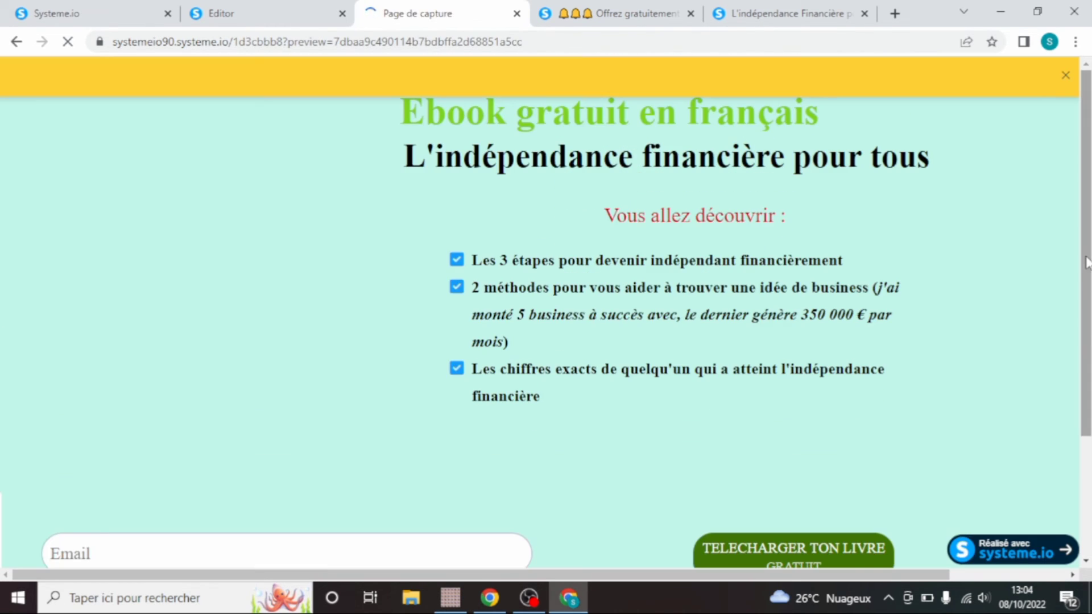
click(1065, 77)
drag(1085, 141, 1085, 315)
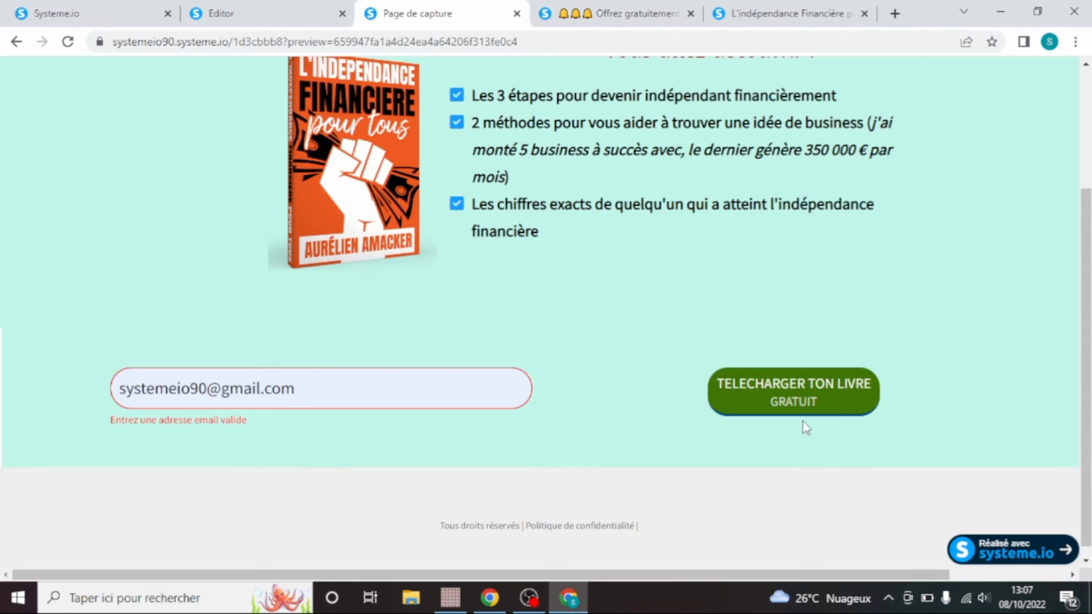
Submit the email form through "TELECHARGER TON LIVRE GRATUIT" and review the "LIVRE GRATUIT" page it leads to
click(799, 398)
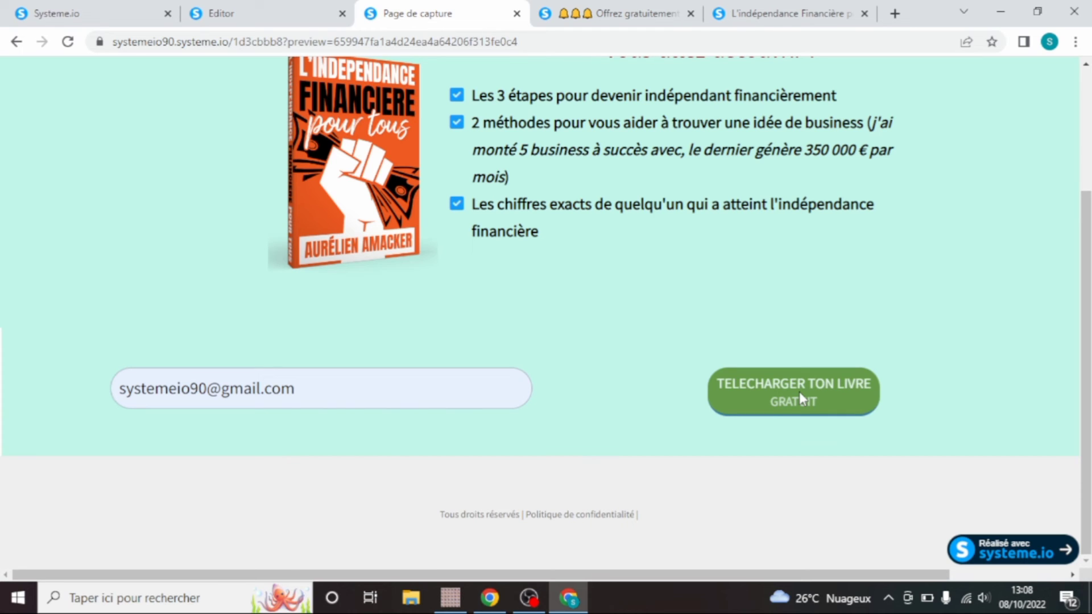
click(799, 392)
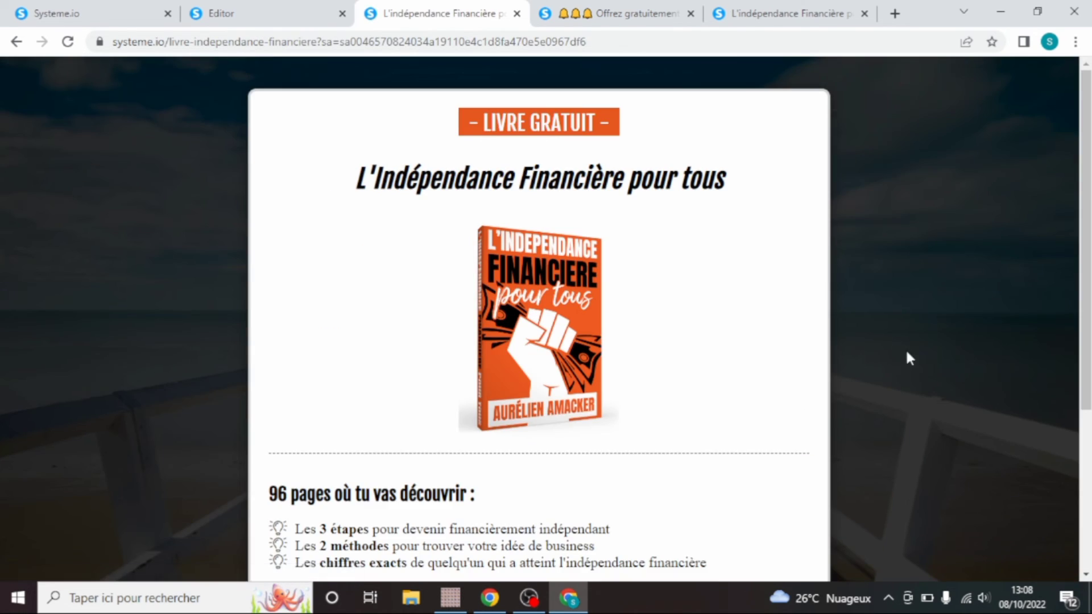
scroll(546, 319, down, 4)
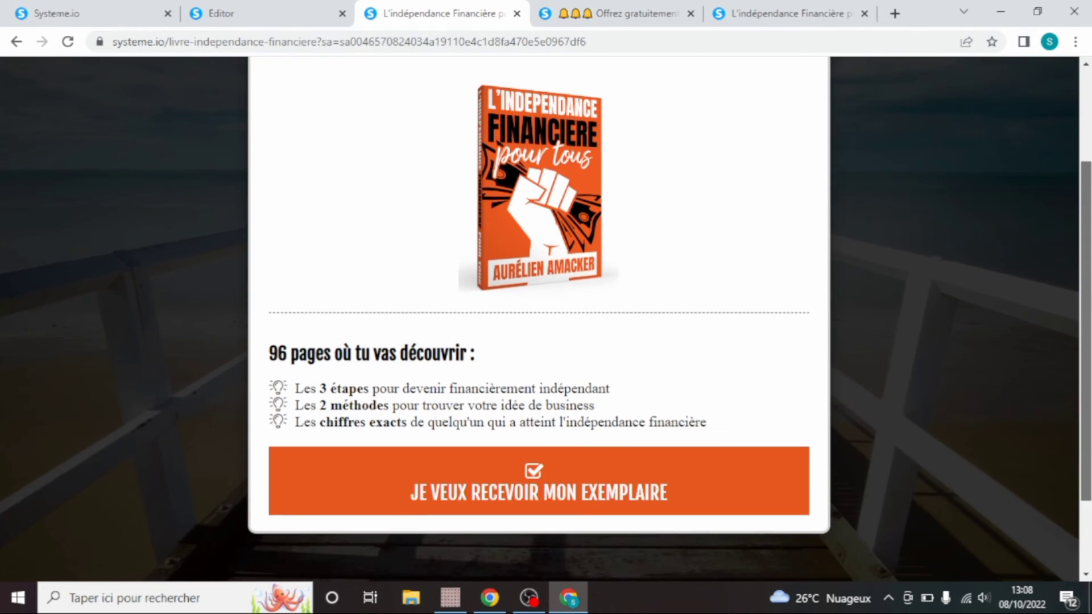
scroll(1074, 233, up, 4)
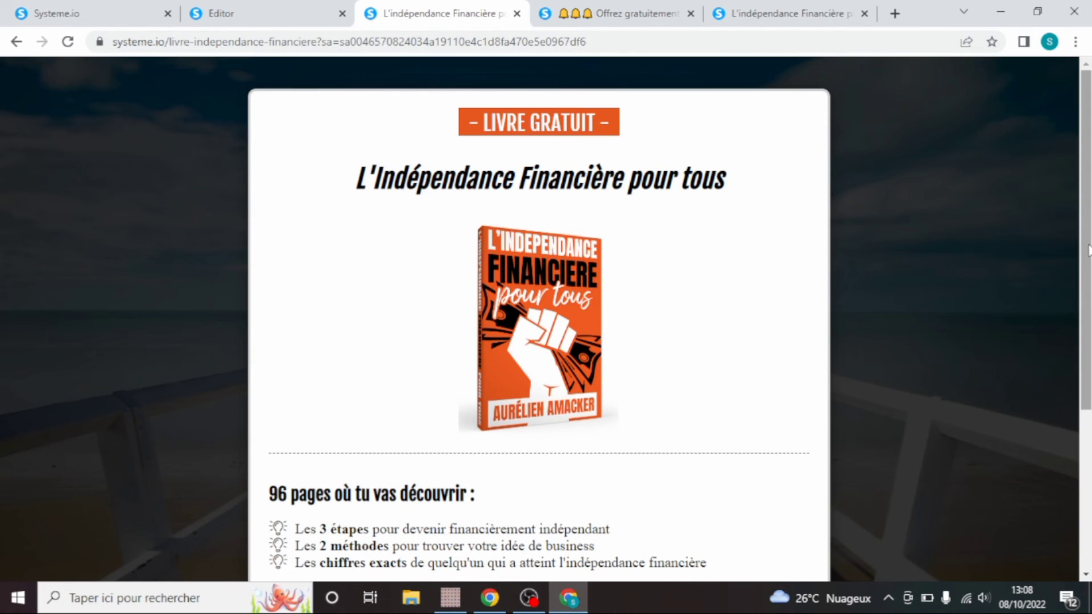
scroll(1088, 251, down, 4)
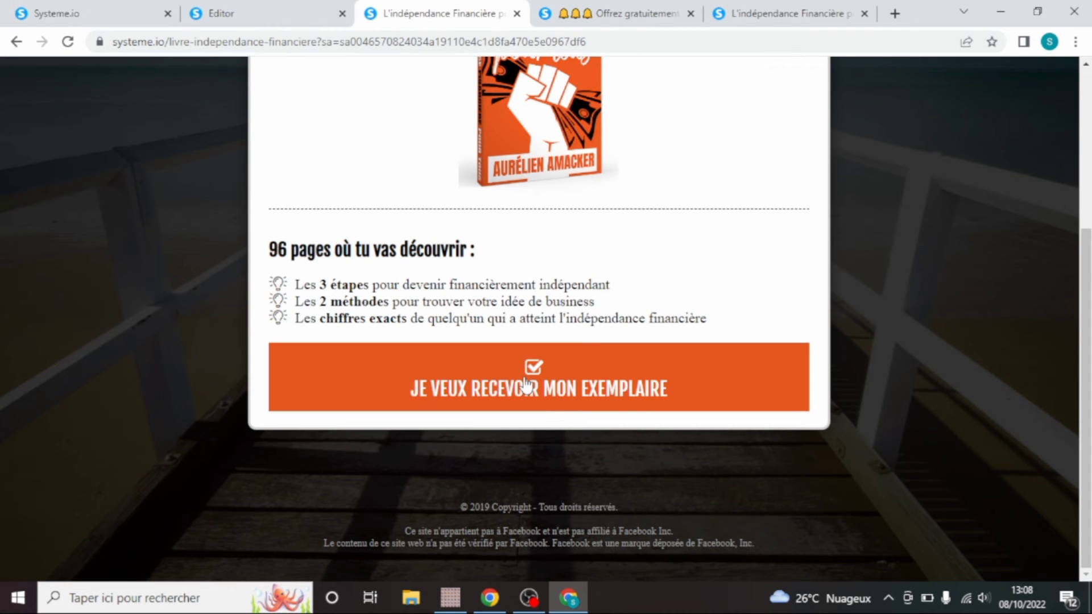
Request a copy of the free book, fill in the saved e-mail address and validate the form
click(526, 386)
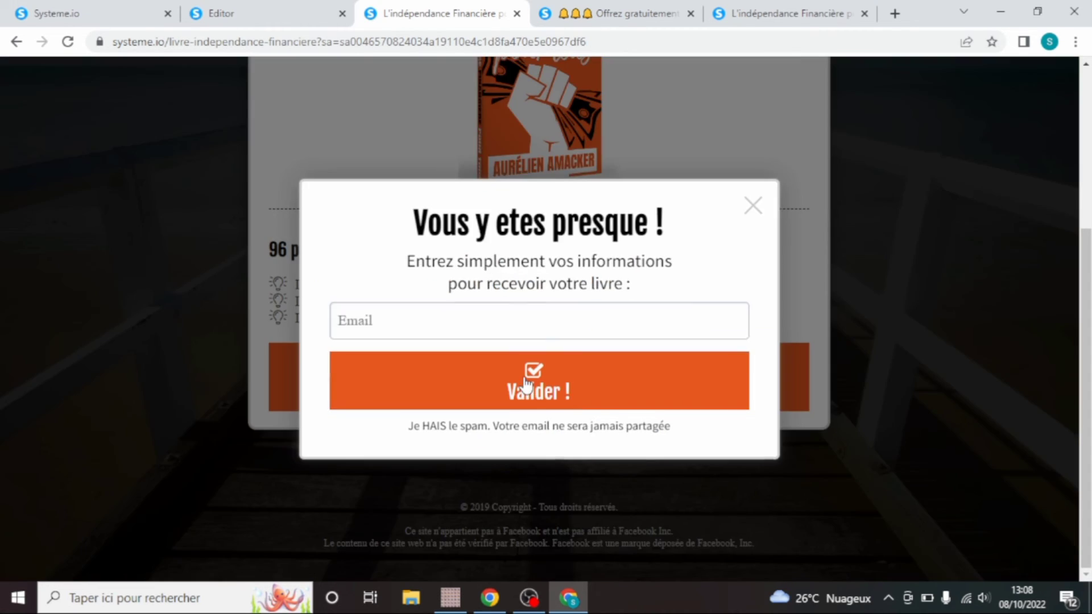
click(383, 324)
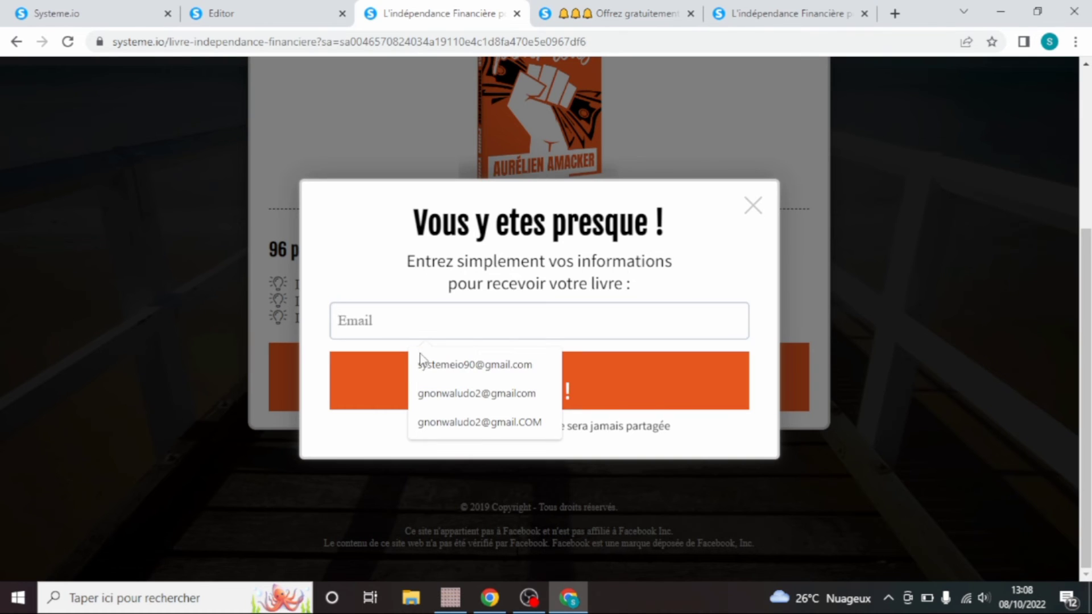
click(439, 367)
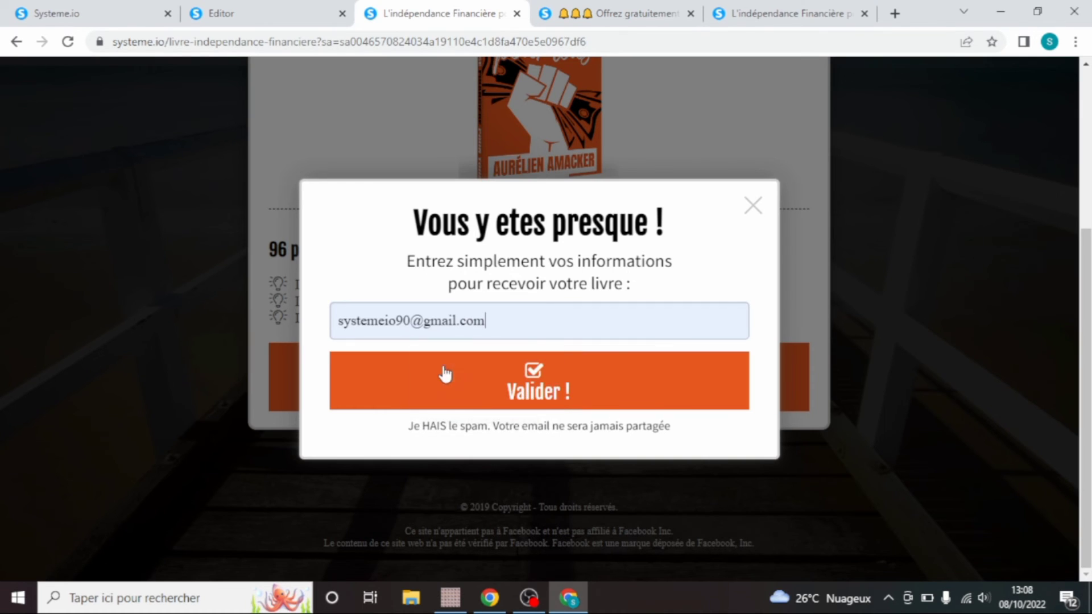
click(488, 396)
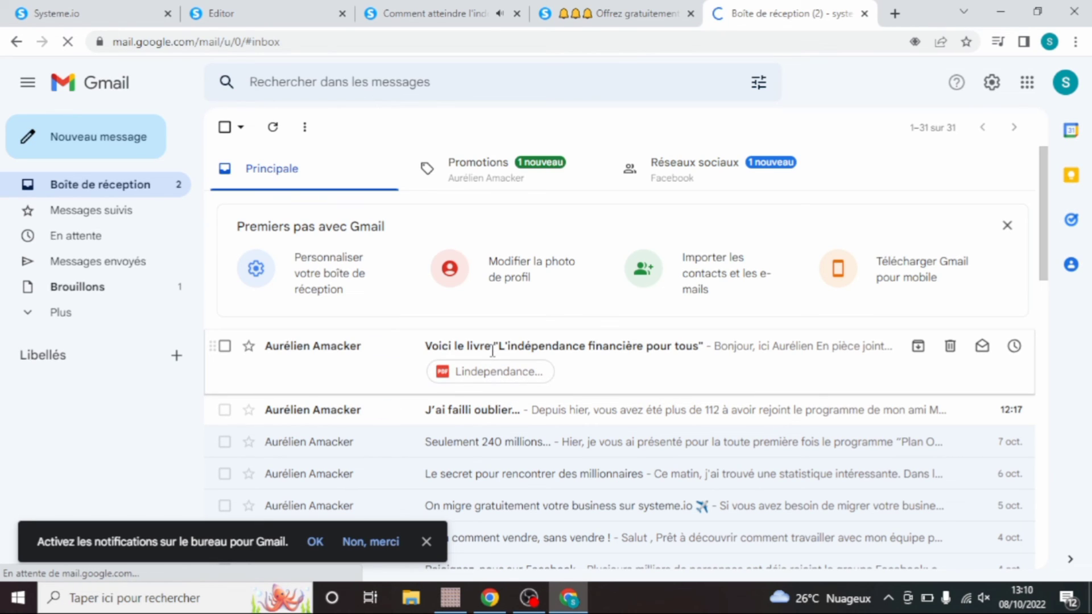
In Gmail, open the message "Voici le livre "L'indépendance financière pour tous"" and check its PDF attachment
click(493, 351)
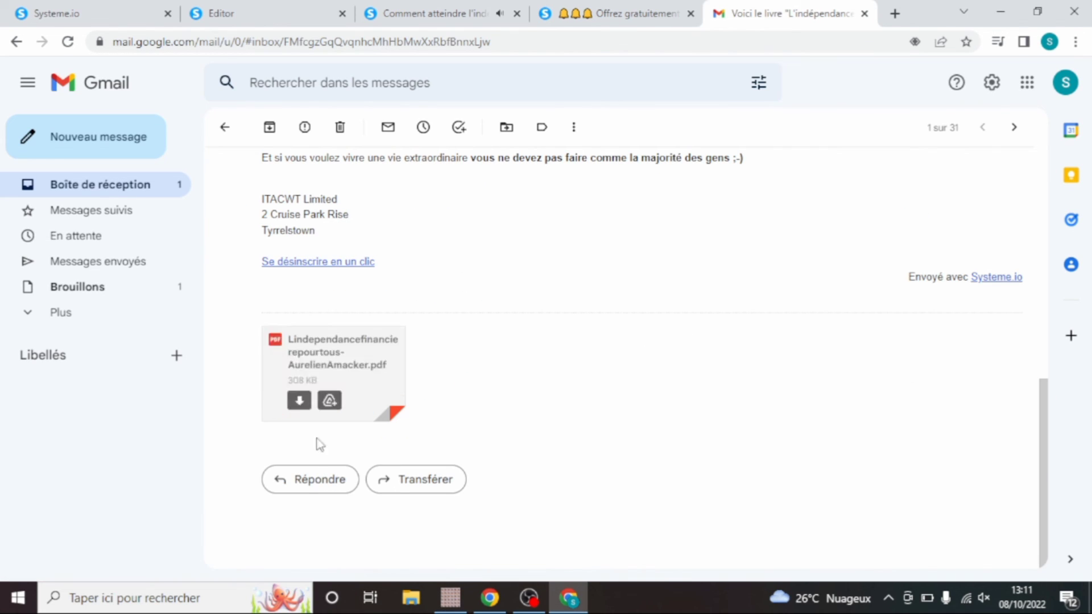
mouse_move(331, 373)
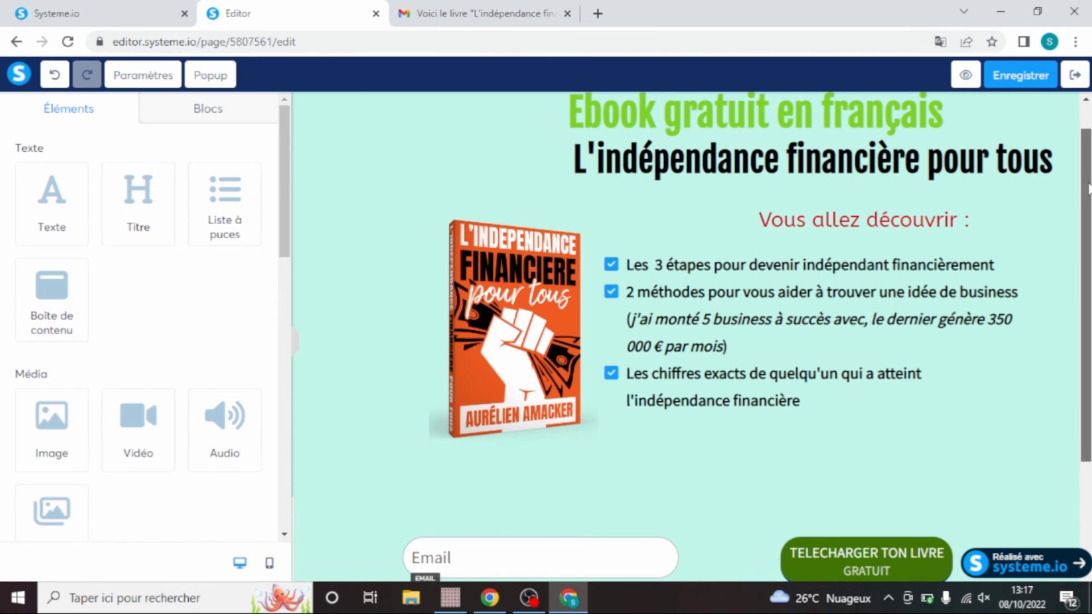
Review the finished capture page in the editor, from the headings to the Email field and download button
scroll(1088, 187, down, 3)
scroll(1074, 147, up, 4)
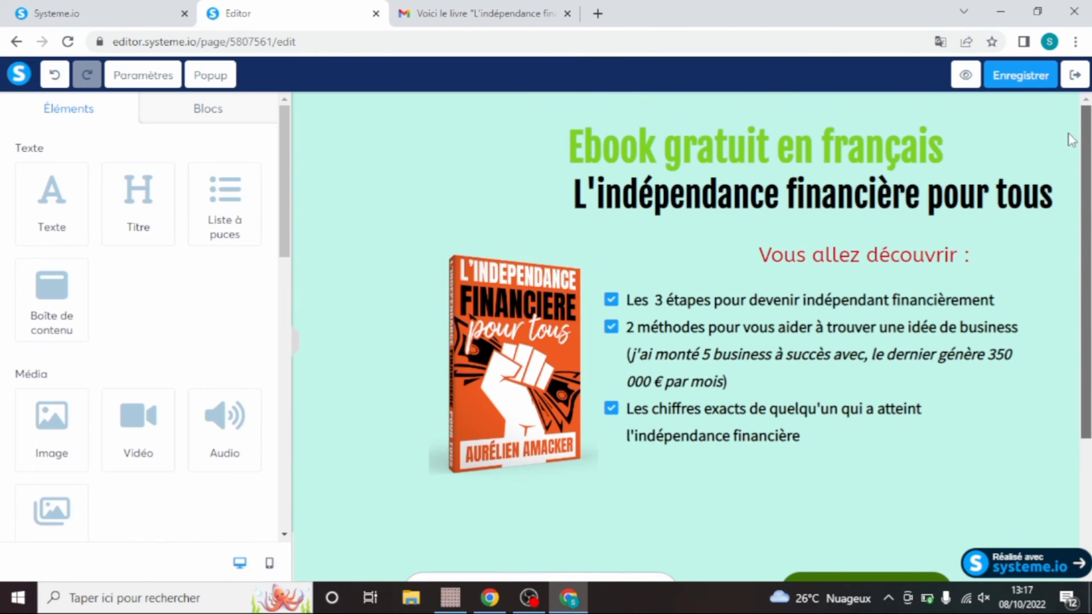
scroll(1043, 302, down, 3)
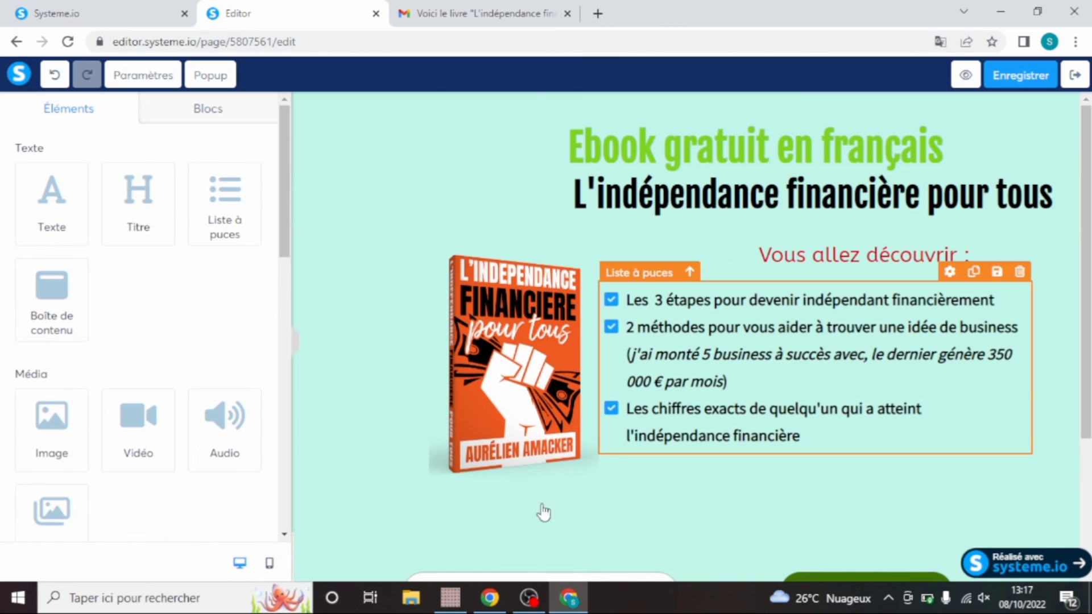
Switch to the other Chrome window's editor and examine its ebook capture page, including the cover image, bullet list and email form
mouse_move(490, 597)
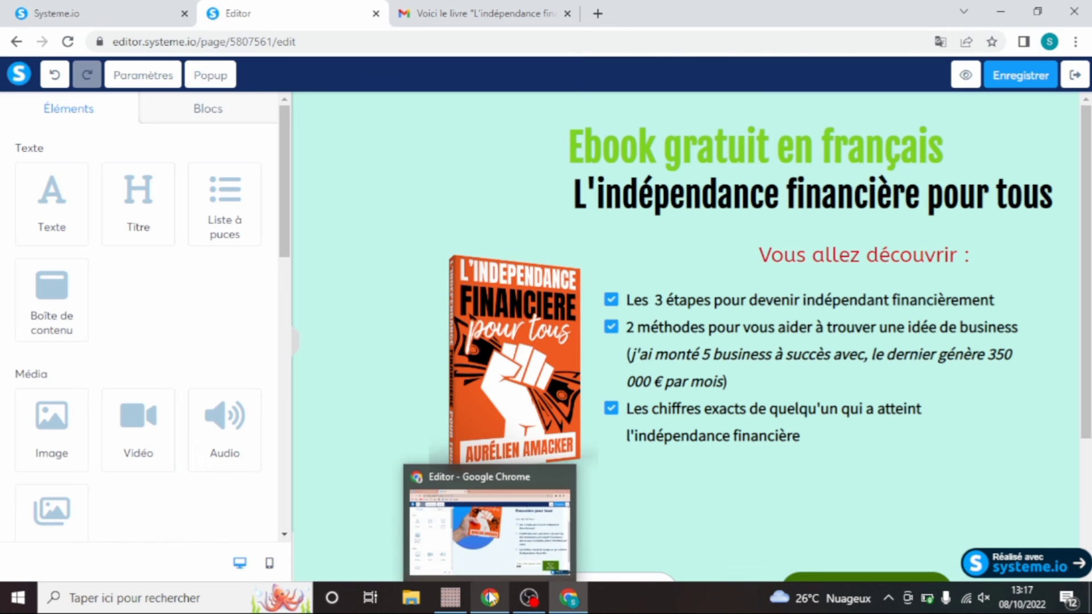
click(500, 551)
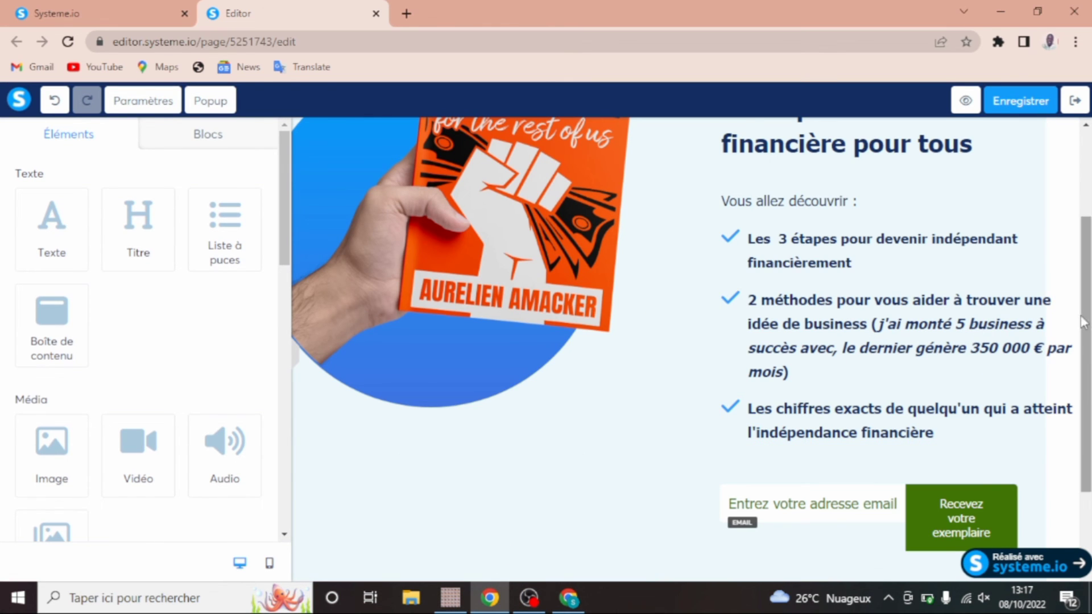
scroll(1086, 323, up, 3)
scroll(1086, 322, down, 4)
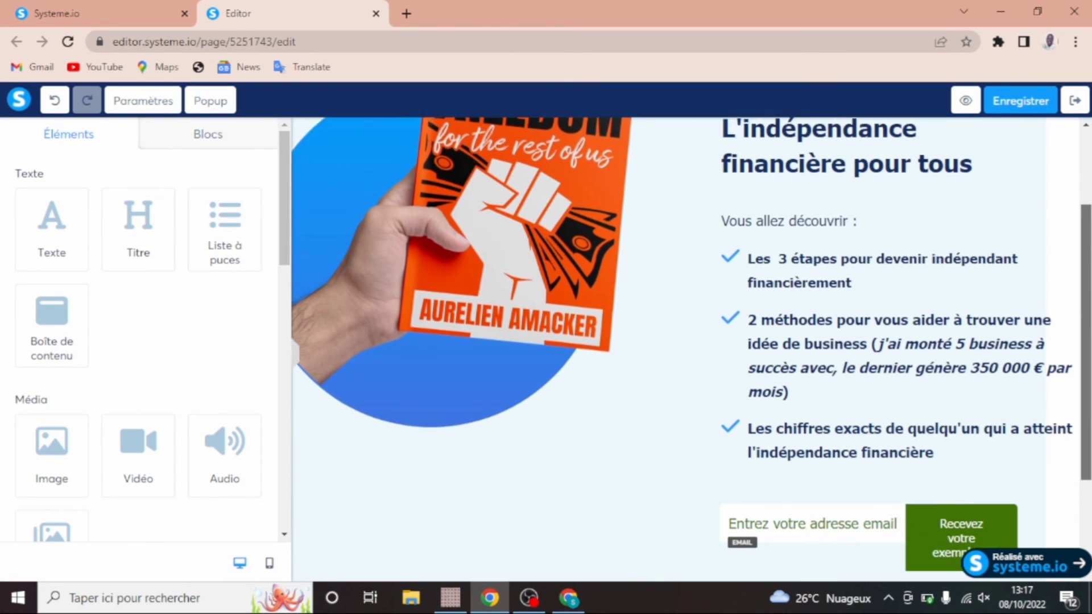
scroll(1086, 298, up, 2)
scroll(1086, 299, down, 2)
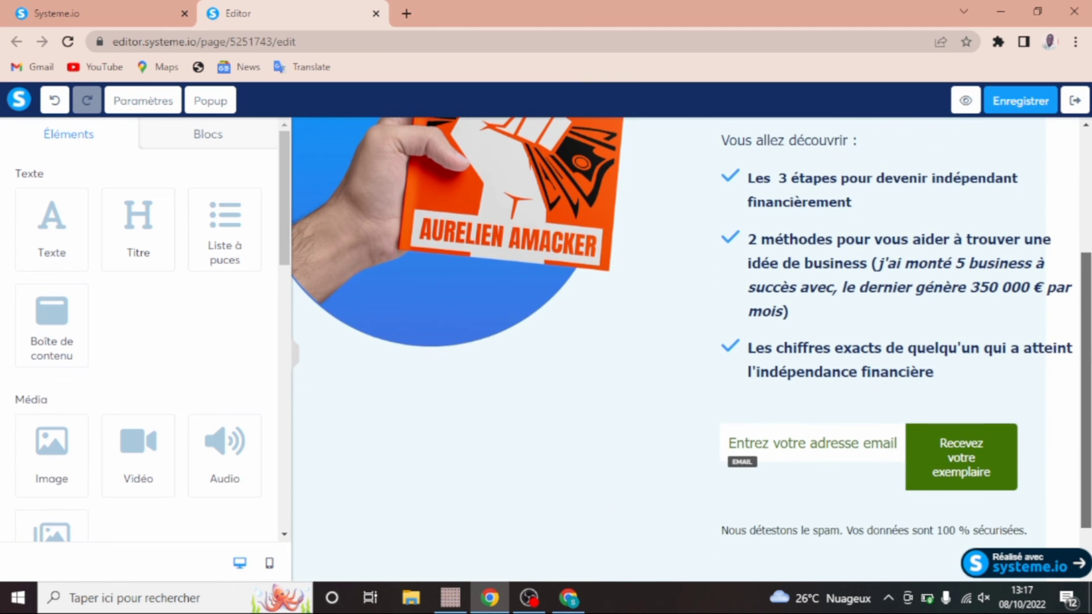
scroll(1086, 298, up, 2)
scroll(1086, 299, up, 2)
scroll(1080, 284, down, 2)
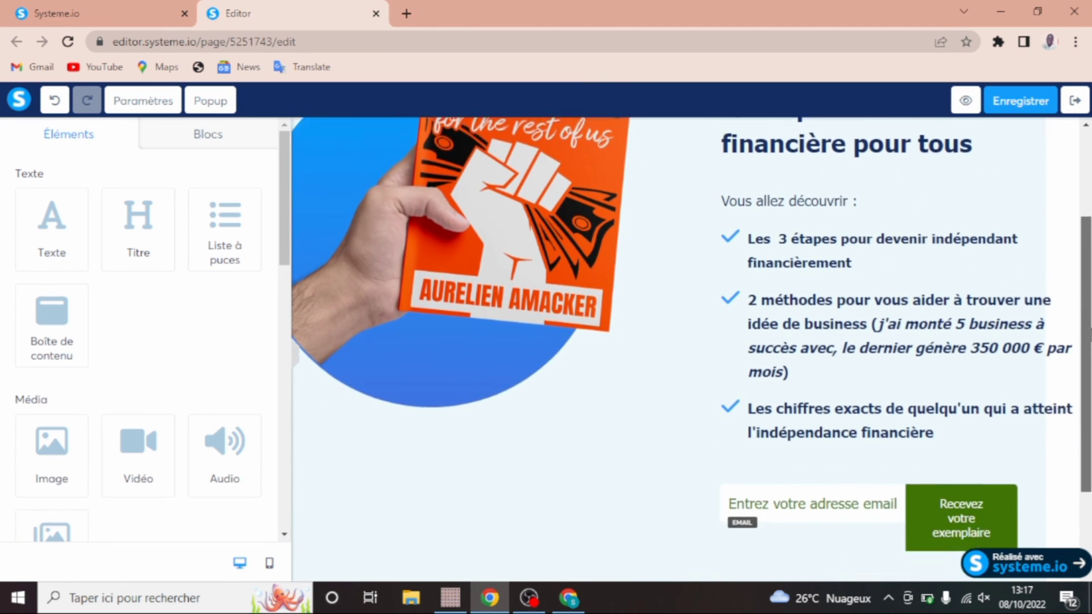
Read through the blue ebook capture page, from the "Ebook gratuit en français" heading to the anti-spam note under the email form
scroll(1074, 270, up, 1)
scroll(1074, 270, up, 2)
scroll(1066, 181, down, 5)
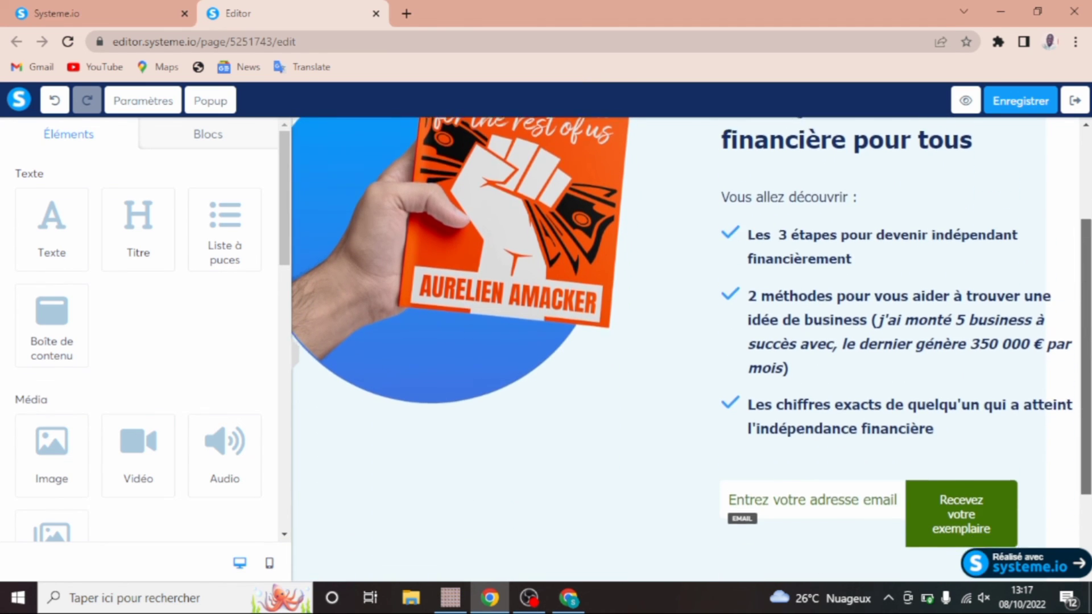
scroll(1087, 344, up, 1)
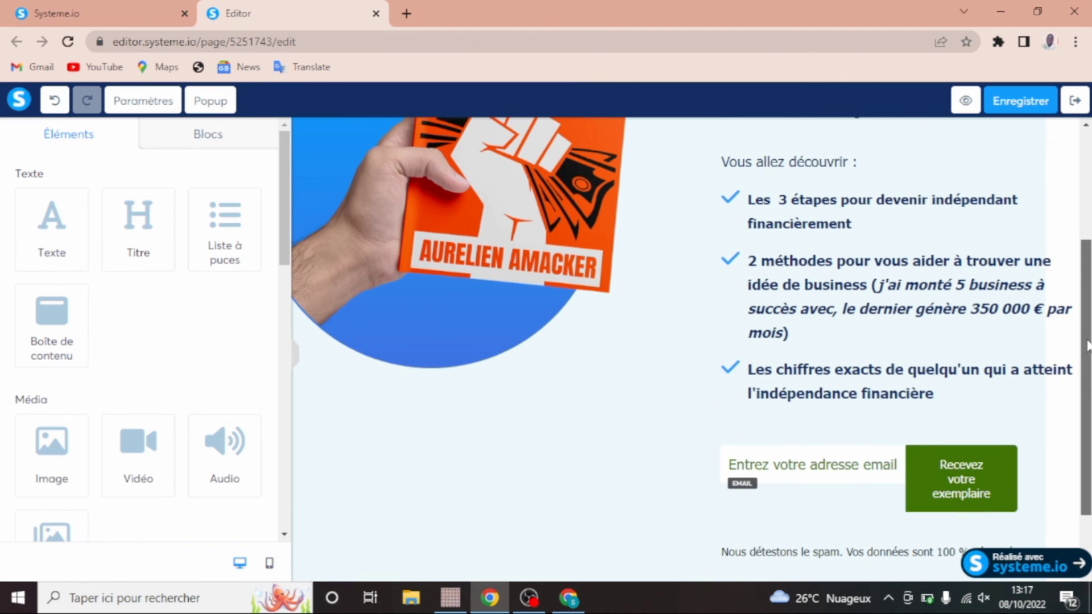
scroll(1087, 344, up, 3)
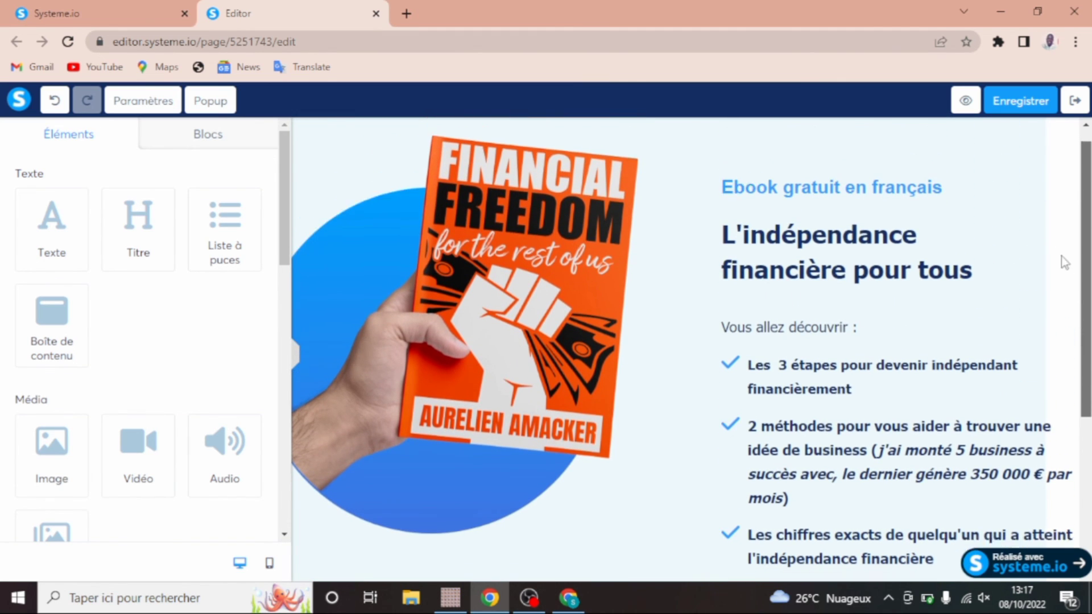
scroll(1064, 262, down, 2)
scroll(1063, 267, up, 2)
scroll(1055, 233, down, 2)
scroll(1061, 278, up, 2)
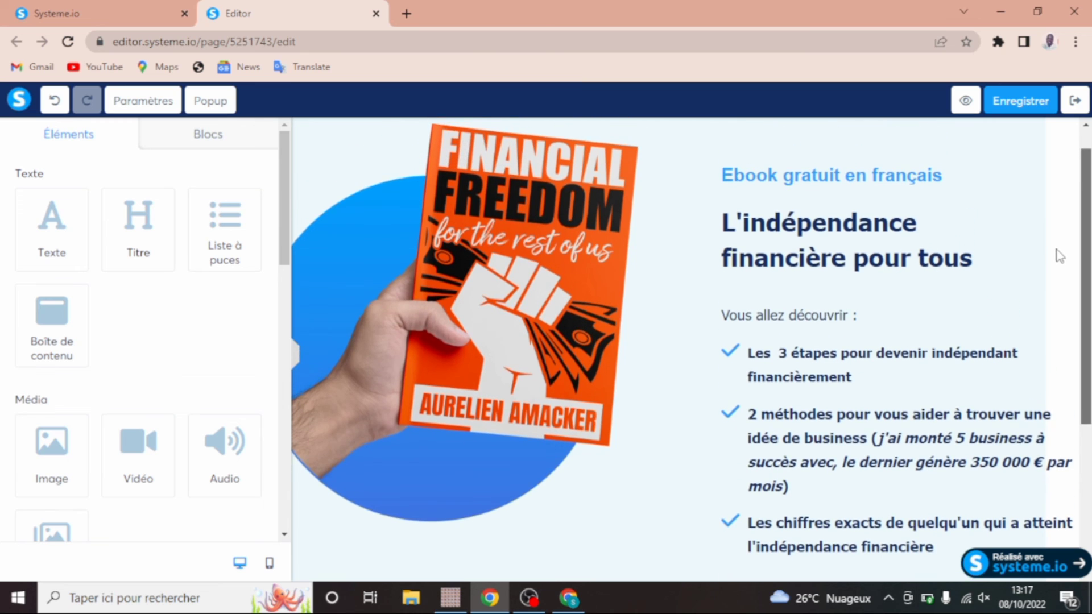
scroll(1057, 250, down, 3)
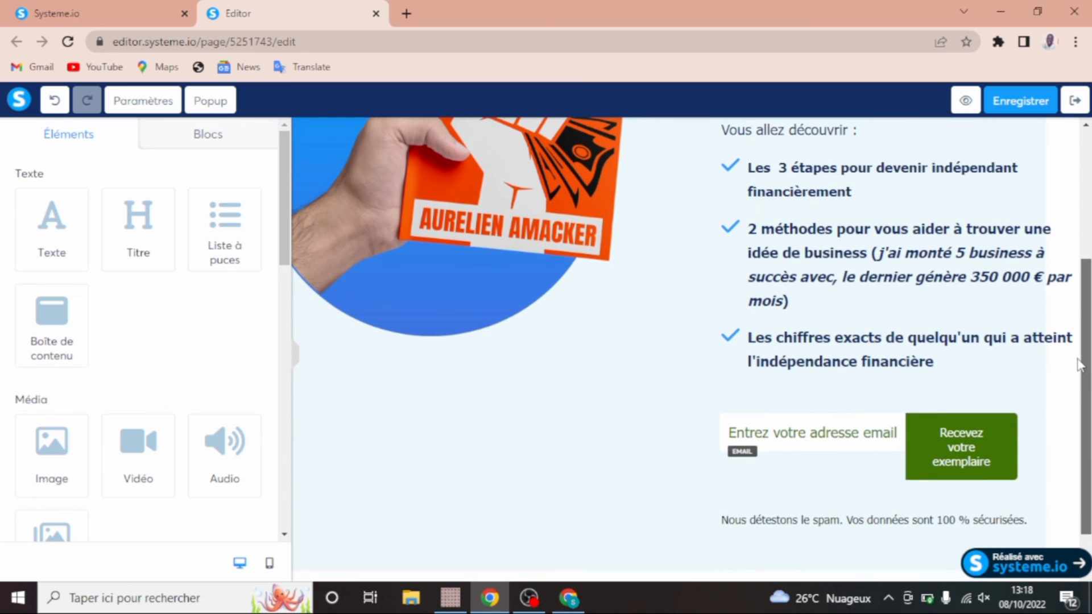
scroll(1067, 319, up, 4)
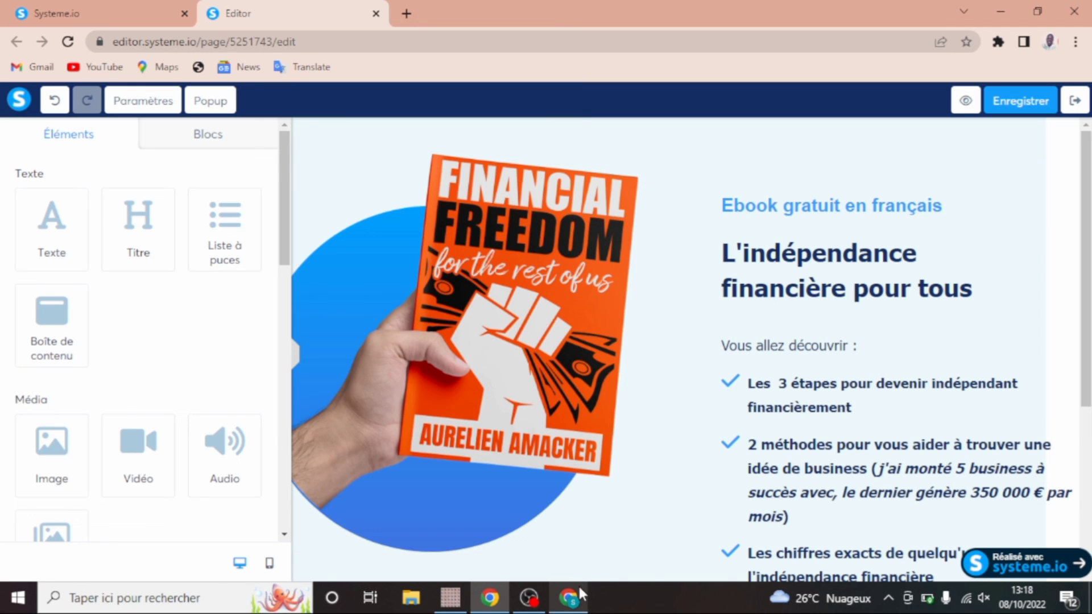
Switch to the Chrome window with the green ebook capture page, look over its layout and save the page
mouse_move(579, 594)
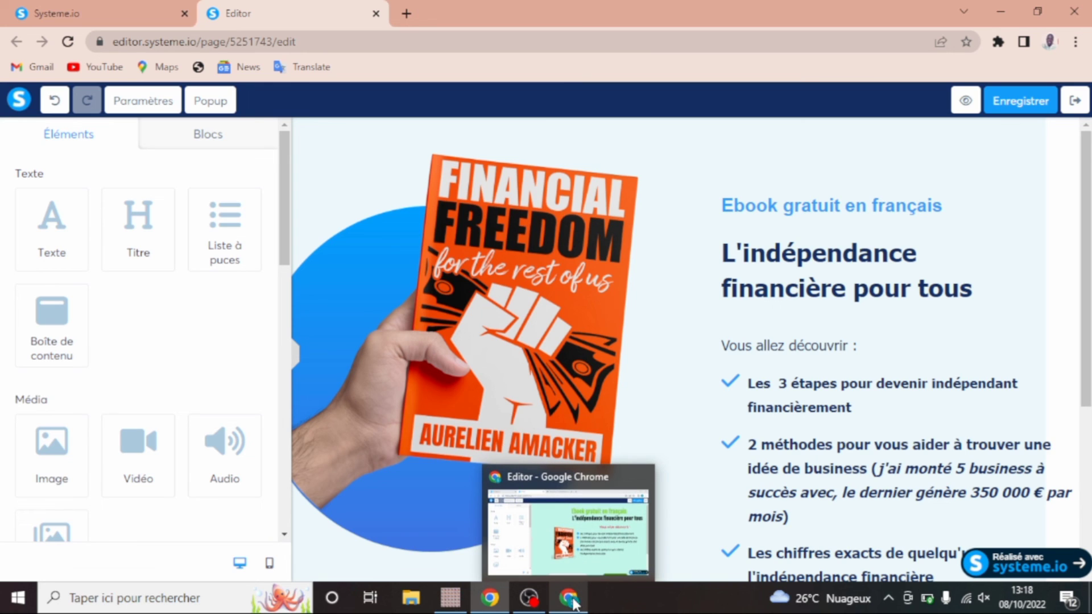
click(574, 603)
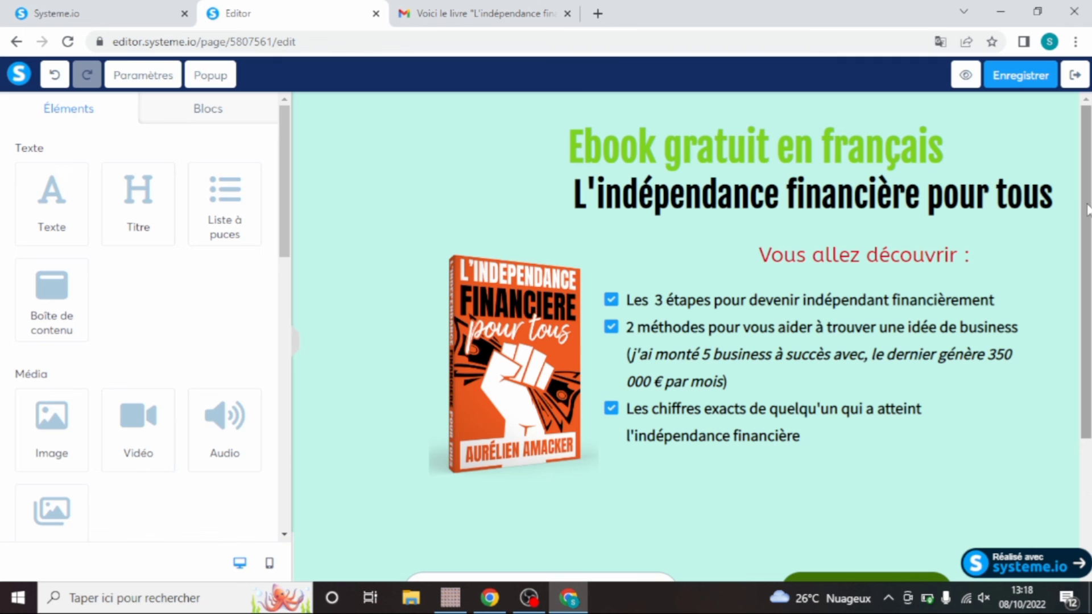
scroll(1088, 210, down, 2)
scroll(1088, 209, up, 2)
click(1021, 76)
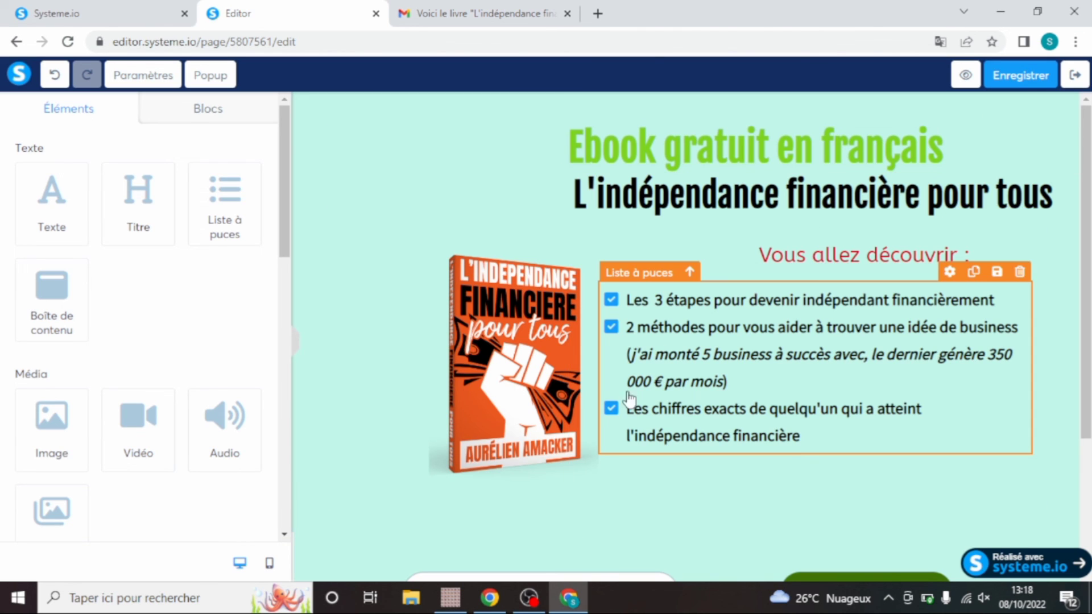
Compare the blue "Financial Freedom" page in the other Chrome window with the green capture page, ending on the green one
mouse_move(481, 606)
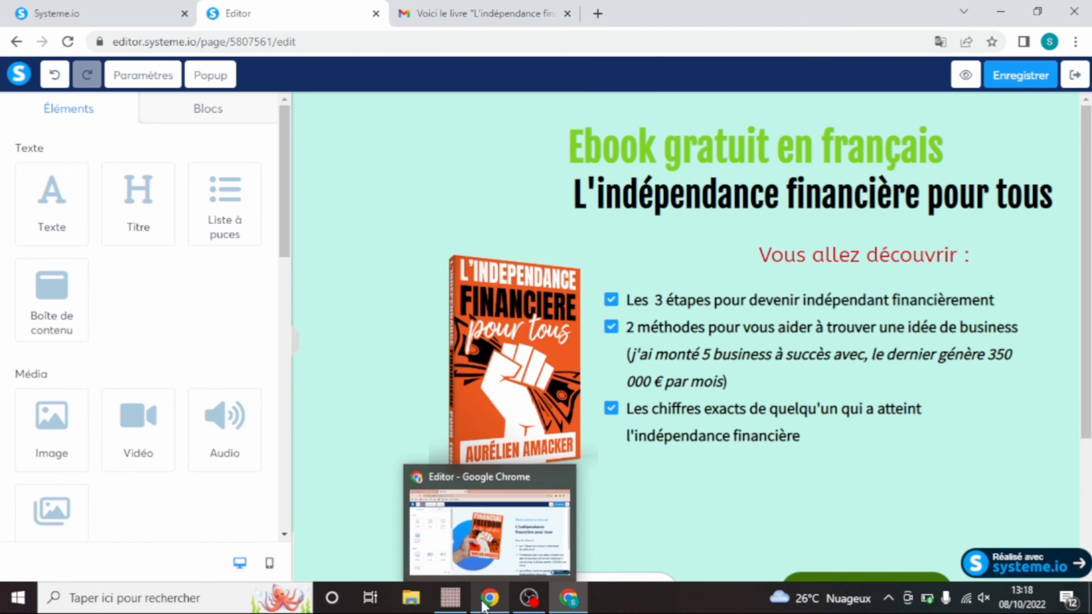
click(487, 471)
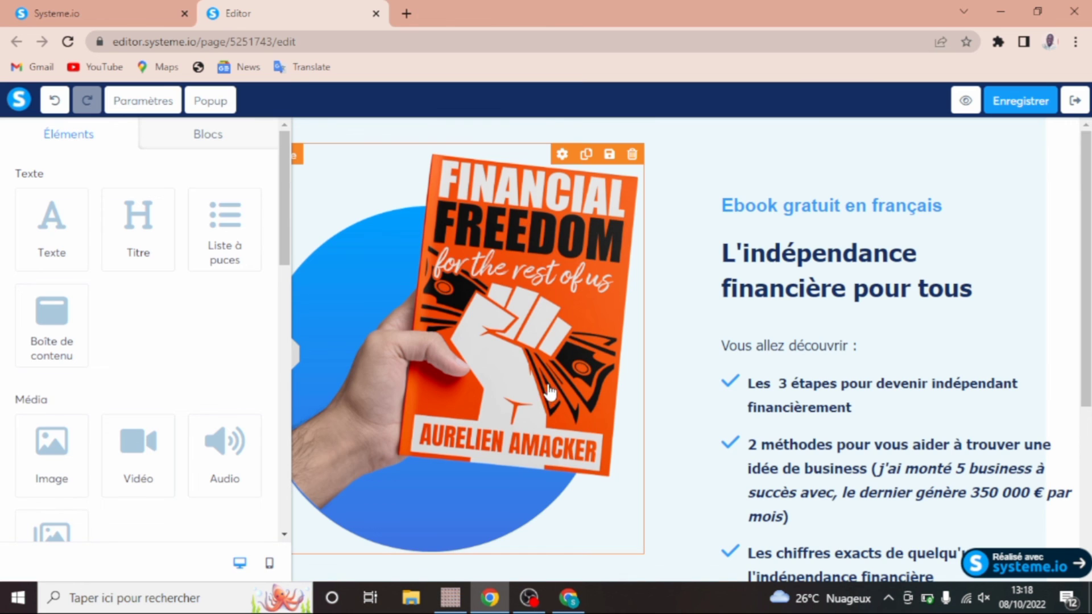
mouse_move(571, 600)
click(584, 567)
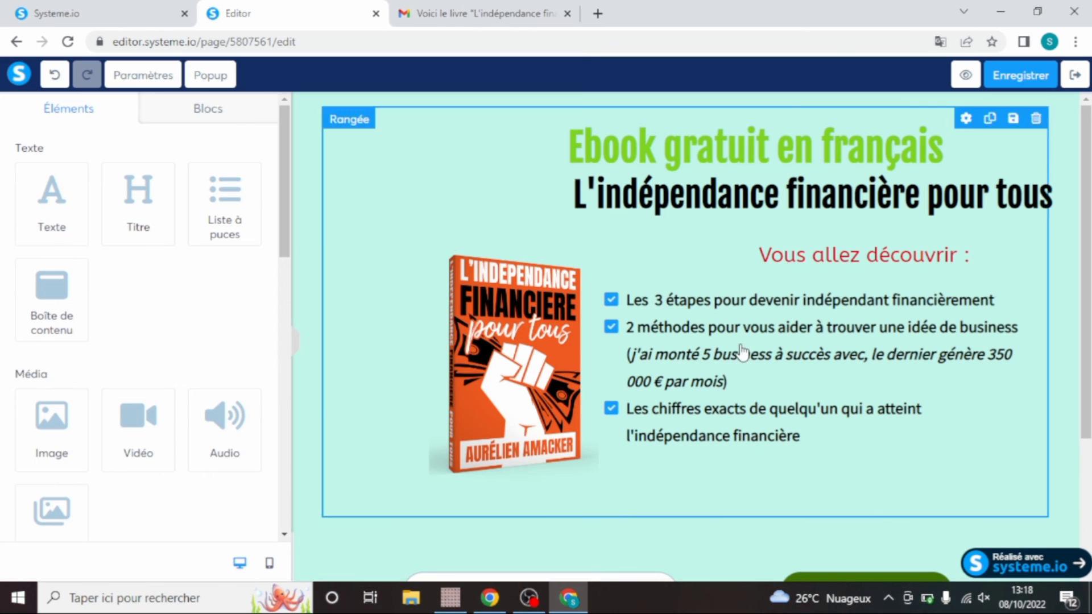